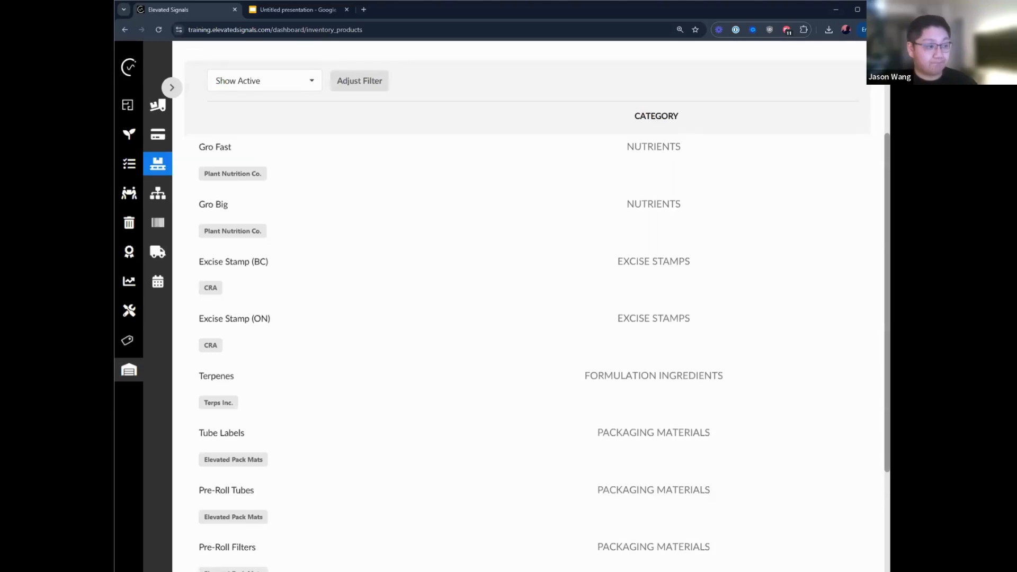
# Review the active inventory products and their categories in the Products list
pyautogui.scroll(-3, 529, 307)
pyautogui.scroll(-3, 874, 230)
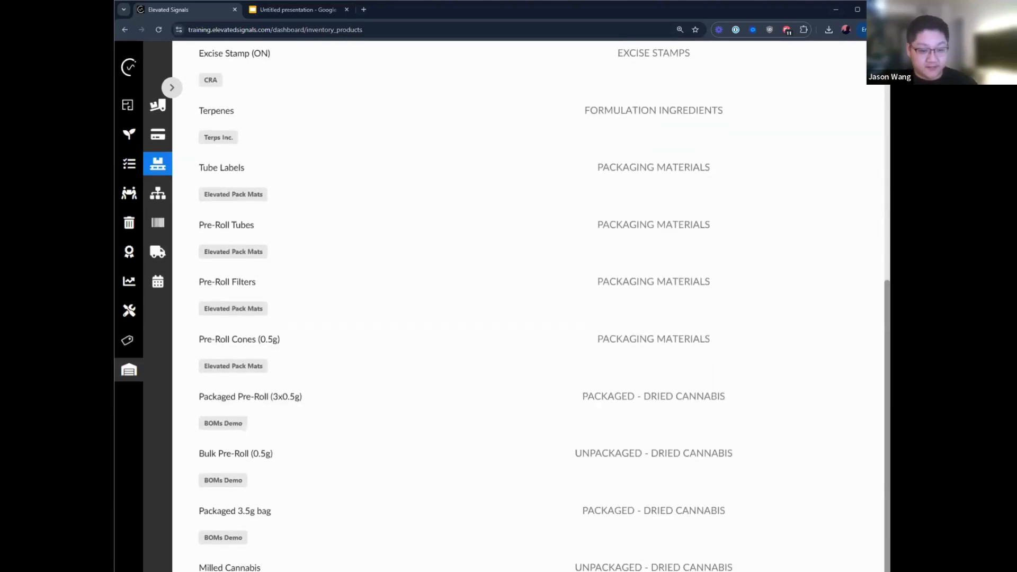
pyautogui.scroll(8, 873, 212)
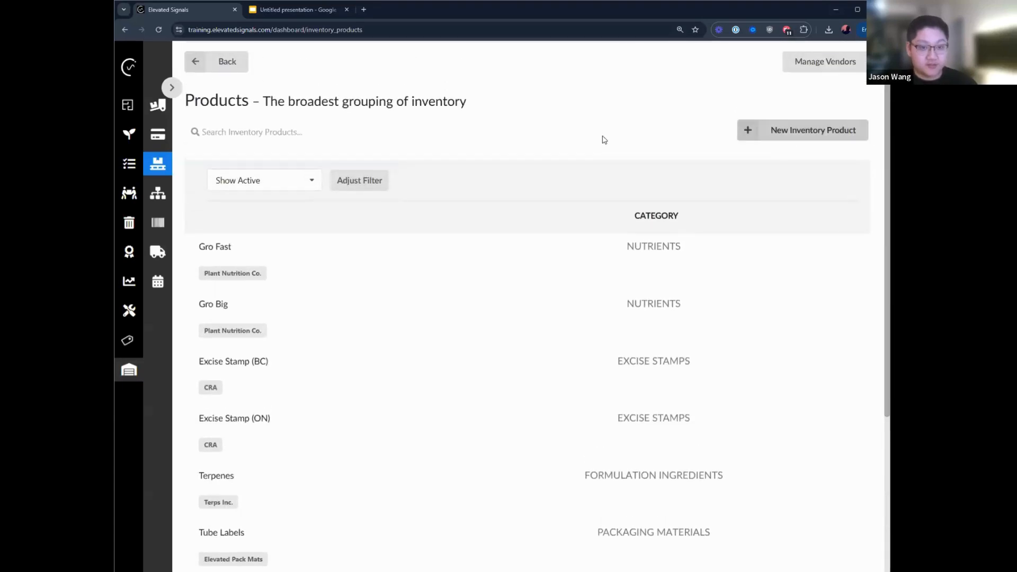
# Examine the current inventory in the live view of the Processing section's Monthly Opening Inventory Detailed report, and close the report
pyautogui.click(171, 89)
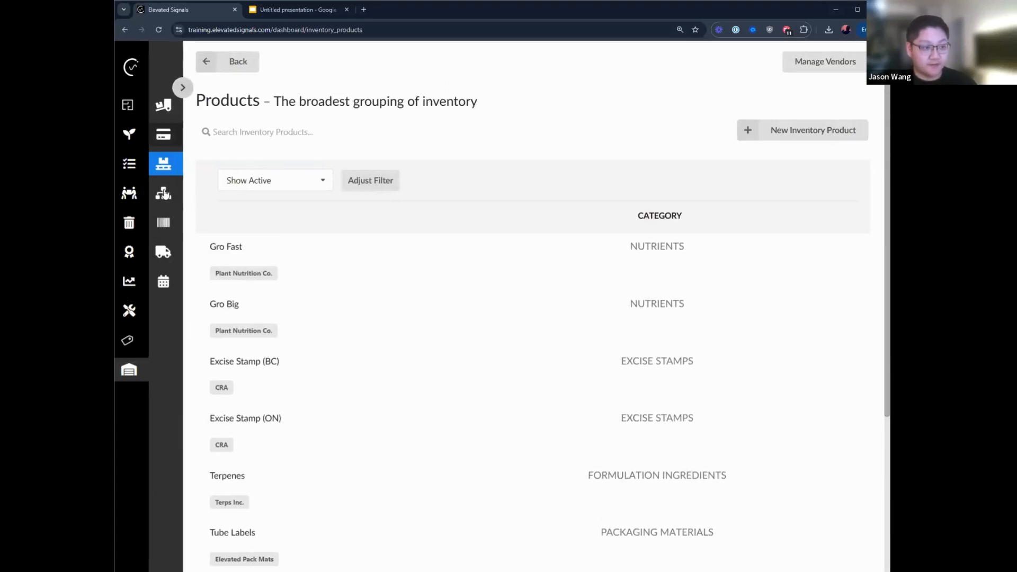
pyautogui.click(167, 285)
pyautogui.click(268, 113)
pyautogui.click(293, 89)
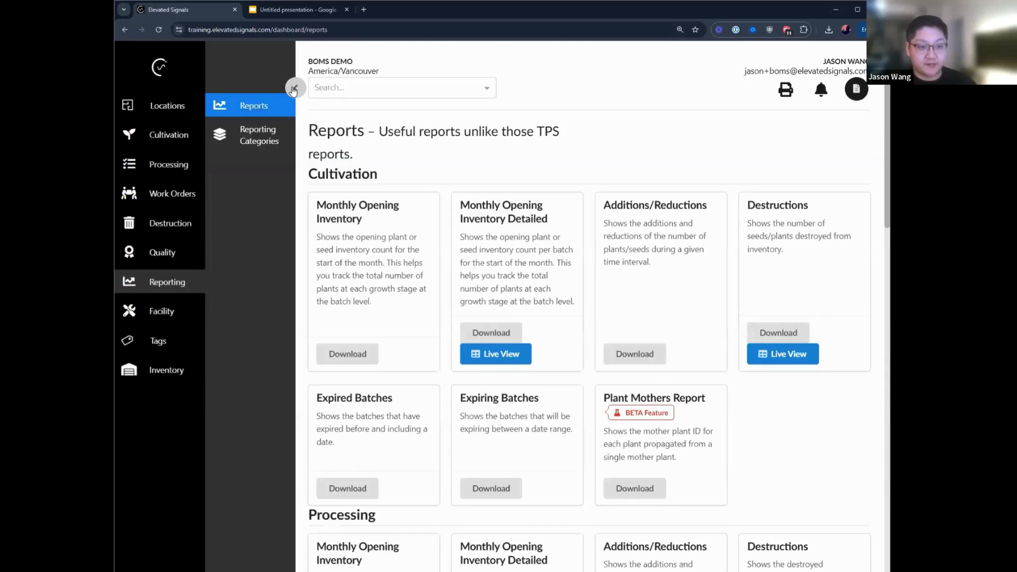
pyautogui.scroll(-3, 229, 297)
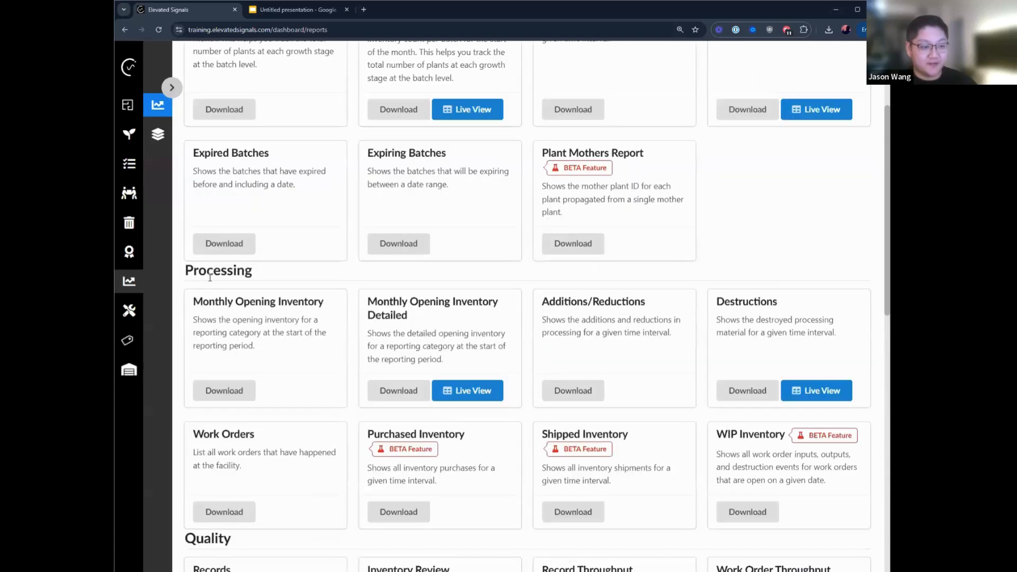
pyautogui.click(473, 390)
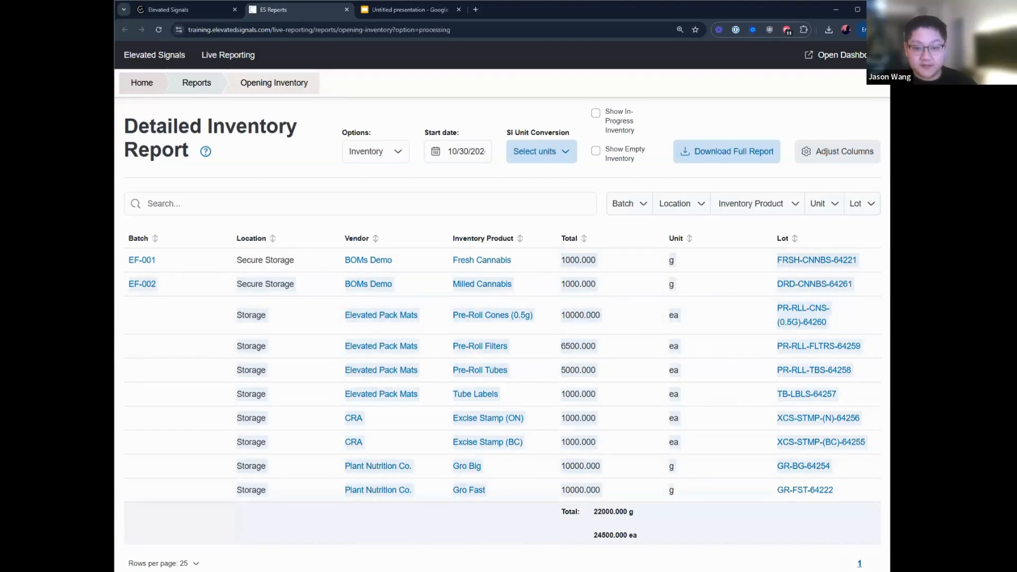
pyautogui.click(697, 520)
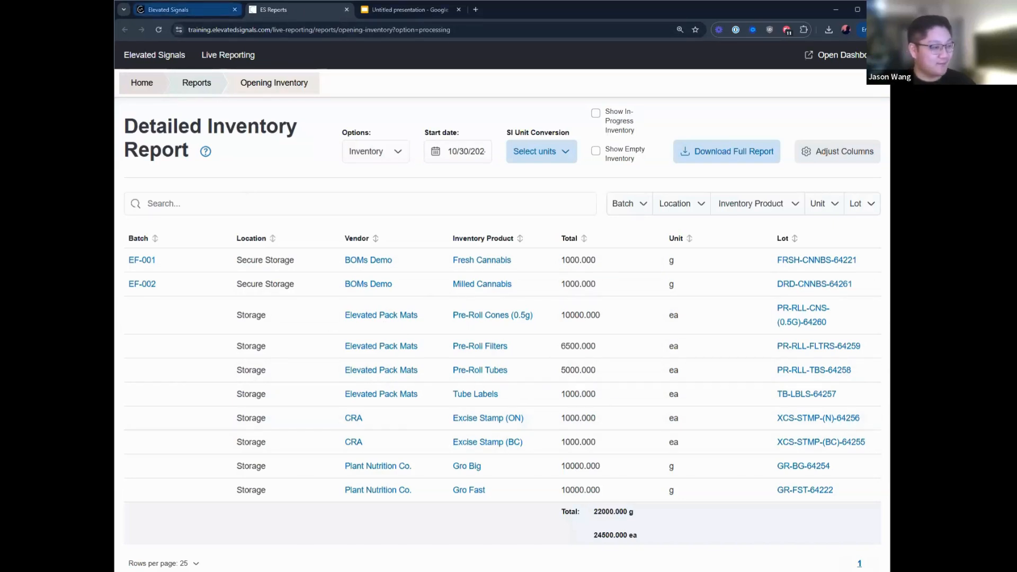
pyautogui.click(346, 9)
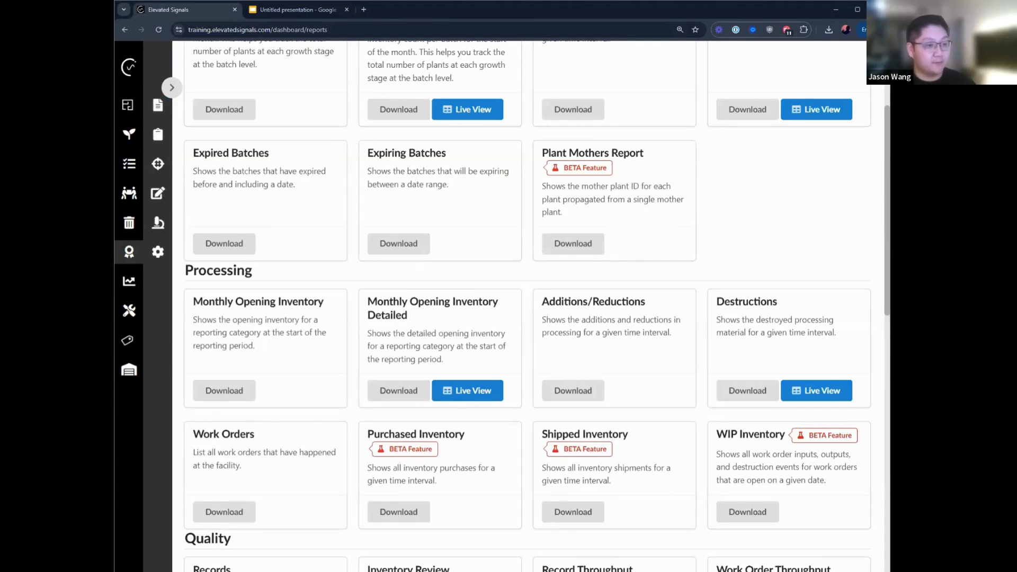
# Create a new bill of material named Nutrients with the work order type Nutrient Application
pyautogui.click(129, 193)
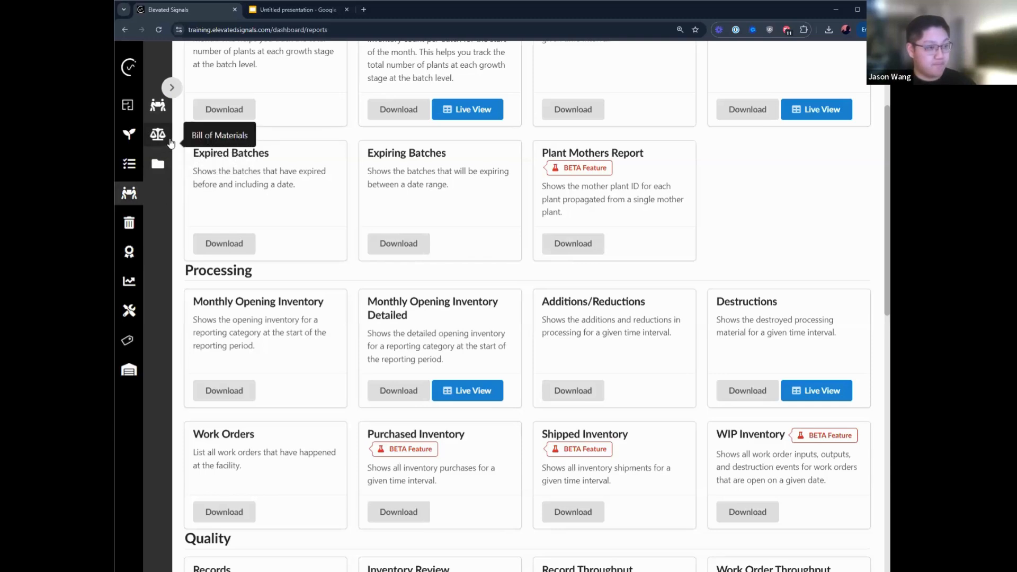
pyautogui.click(170, 138)
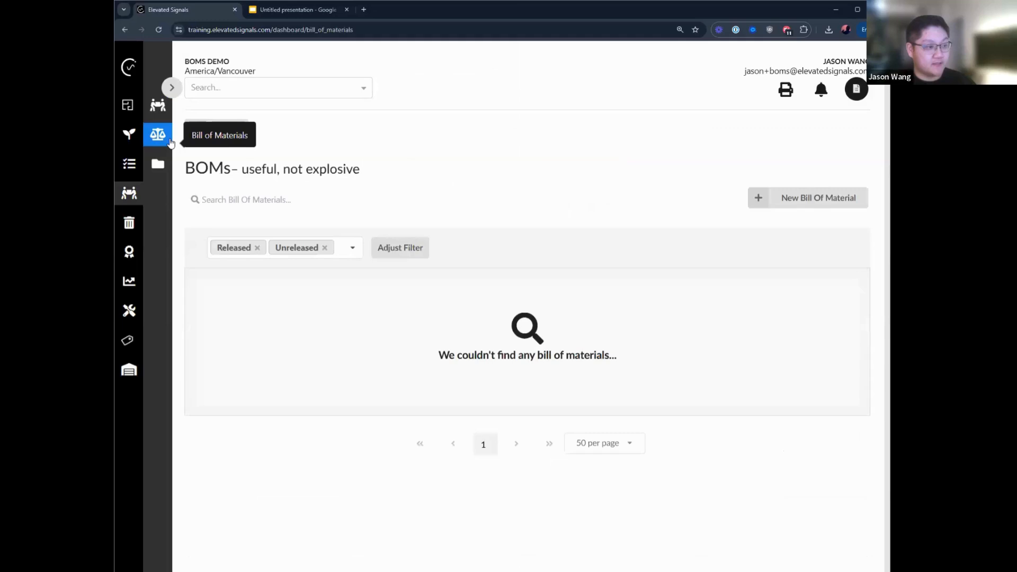
pyautogui.click(794, 205)
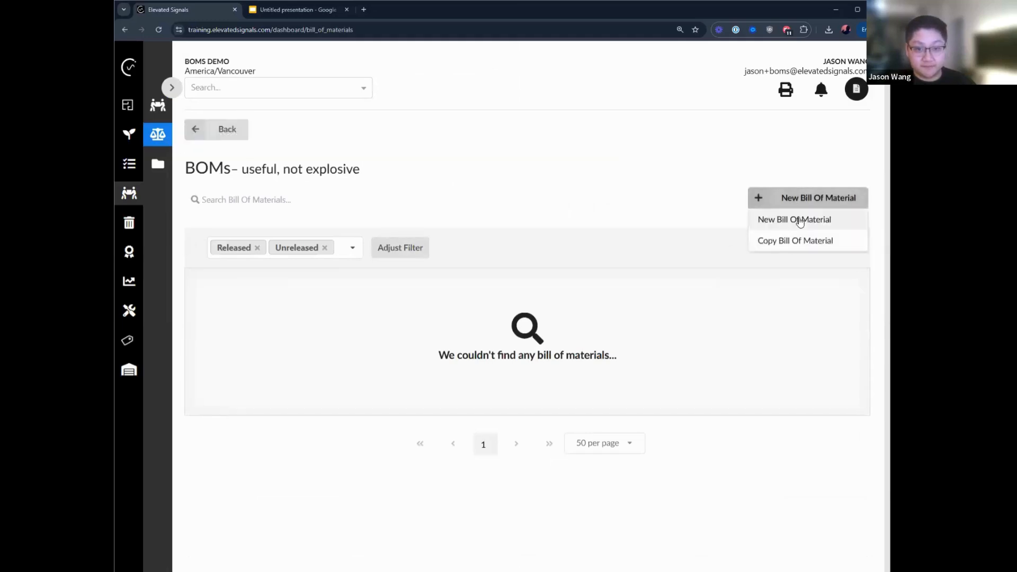
pyautogui.click(799, 220)
pyautogui.click(724, 149)
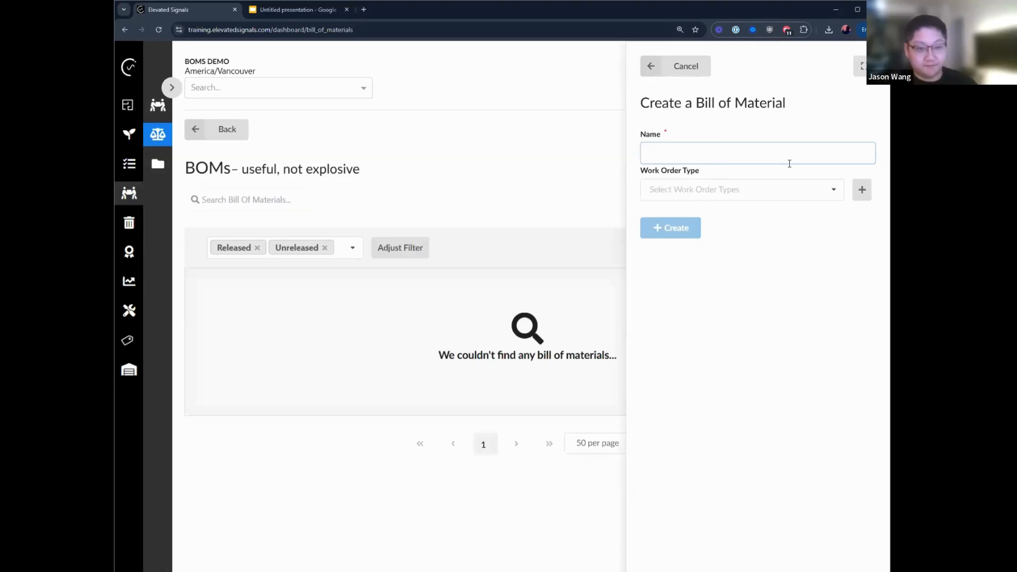
pyautogui.write('Nutrients')
pyautogui.hotkey('ctrl', 'a')
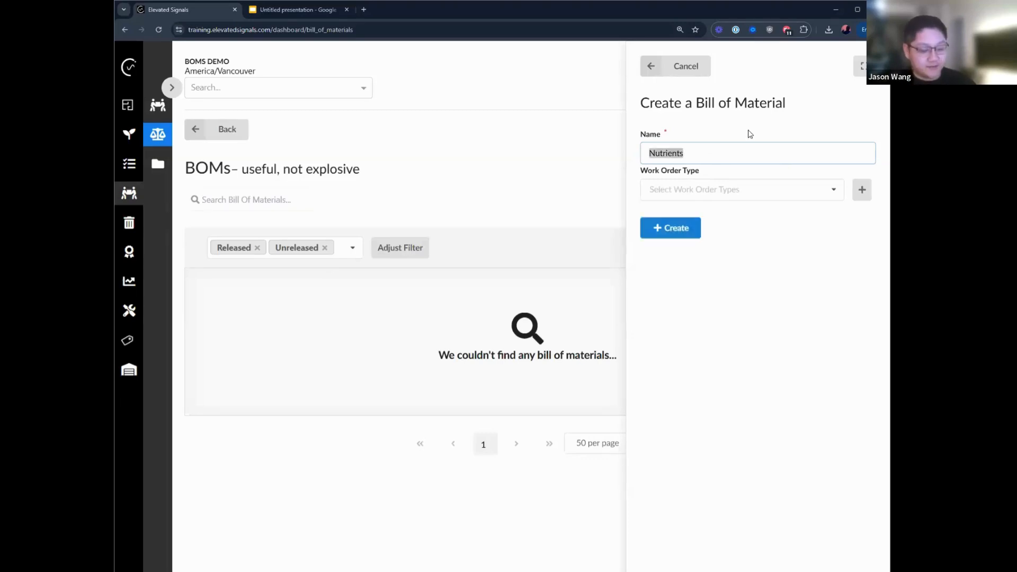
pyautogui.write('Ntu')
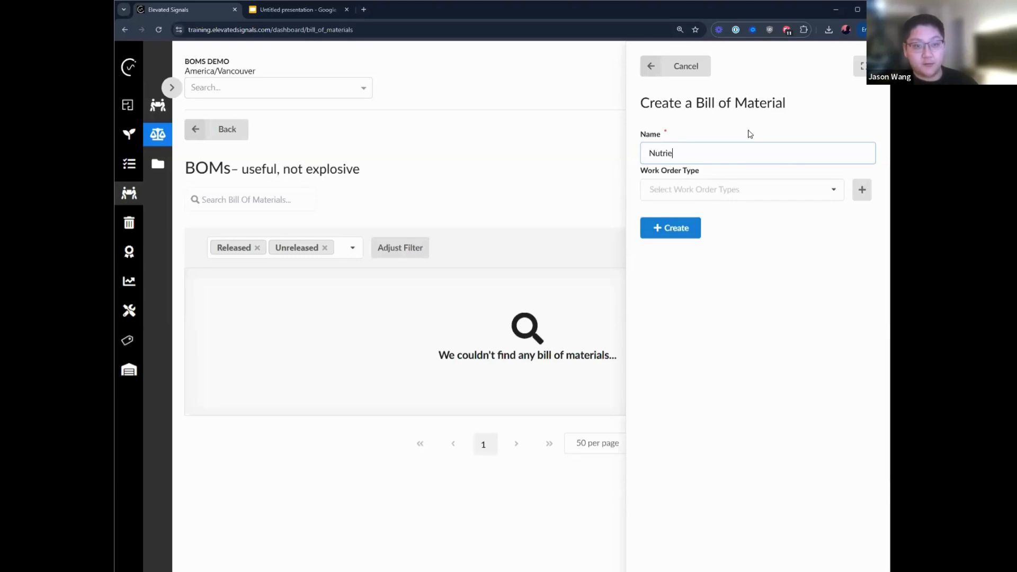
pyautogui.click(658, 190)
pyautogui.moveTo(839, 243); pyautogui.dragTo(839, 278)
pyautogui.click(706, 274)
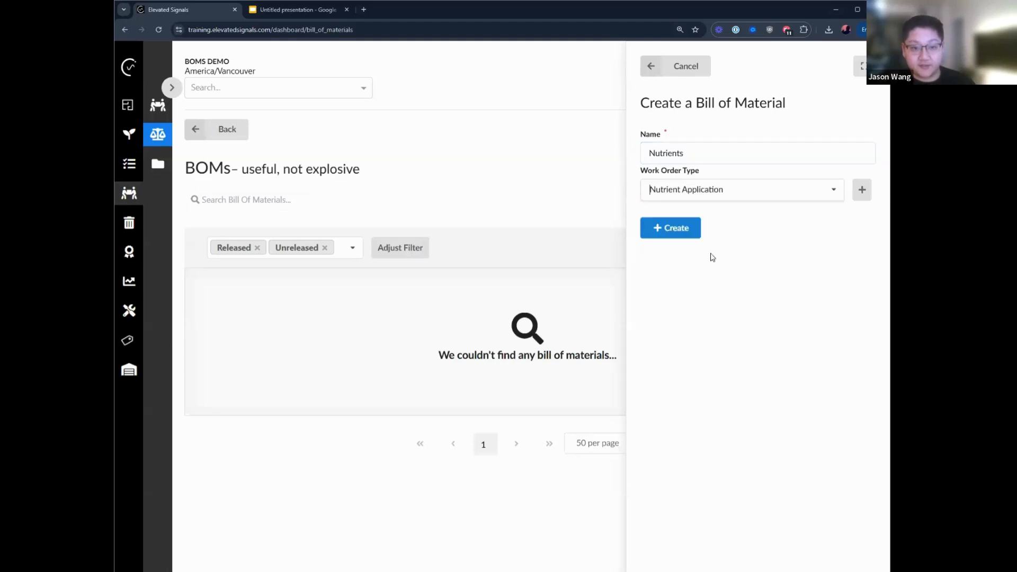
pyautogui.click(656, 229)
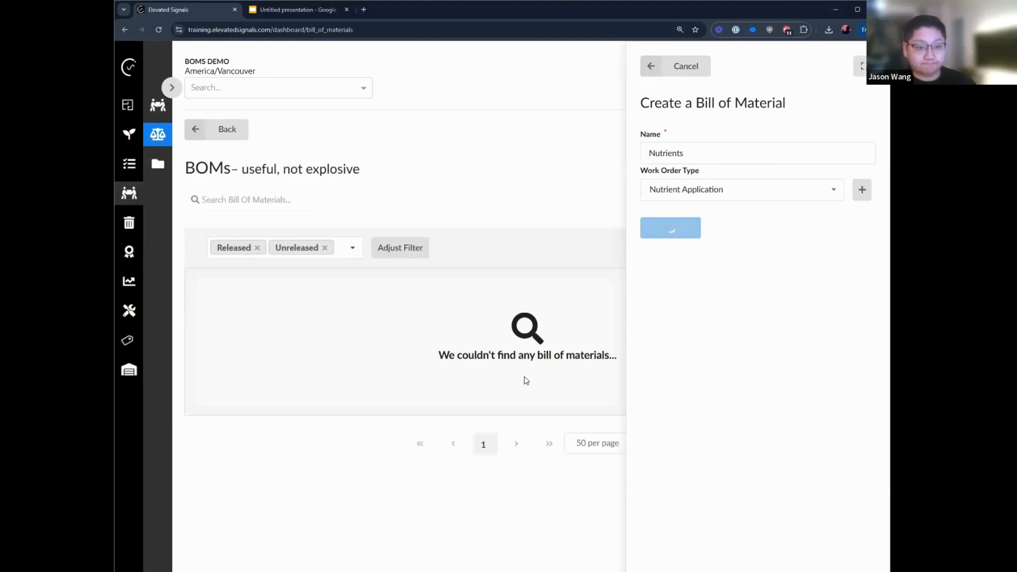
# Open the Nutrients bill of material and add 1.5 g of the inventory product Gro Fast as an input
pyautogui.click(219, 294)
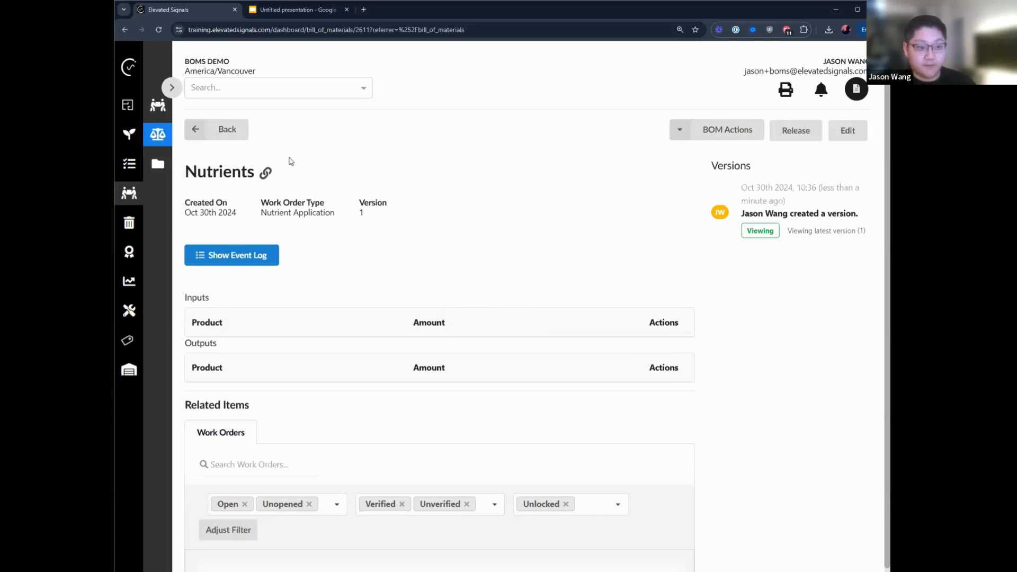
pyautogui.click(692, 134)
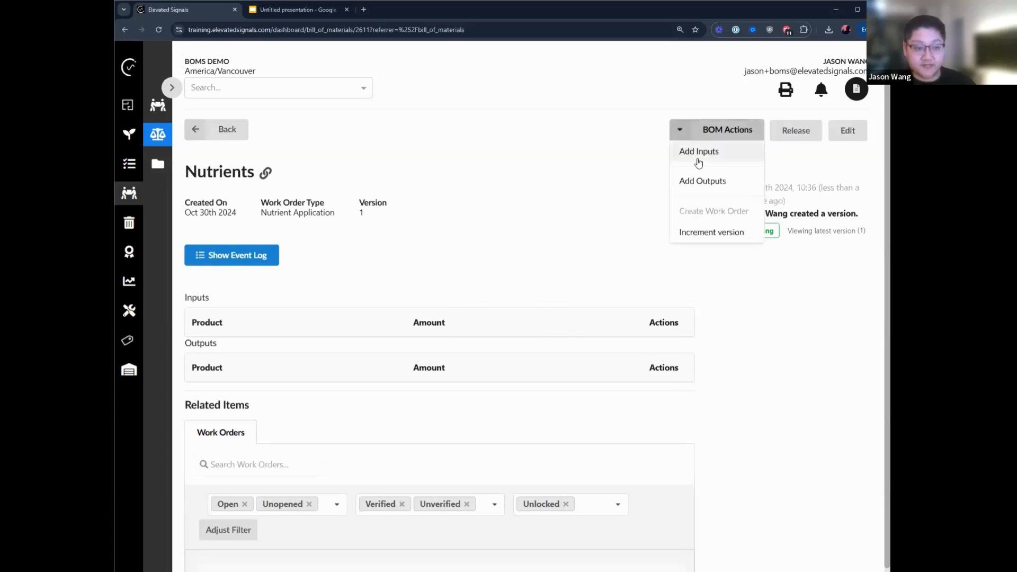
pyautogui.click(699, 153)
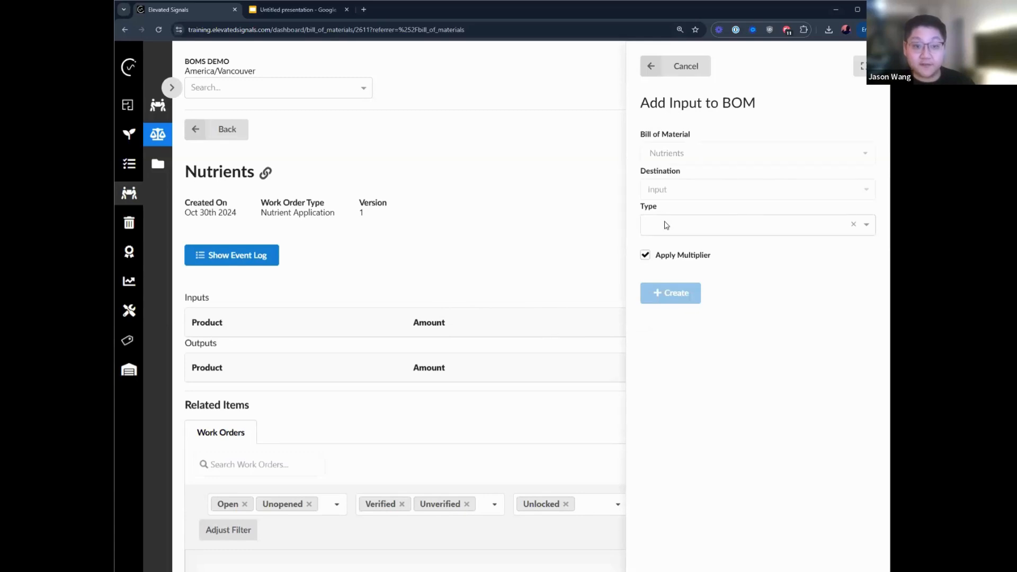
pyautogui.click(665, 225)
pyautogui.click(668, 268)
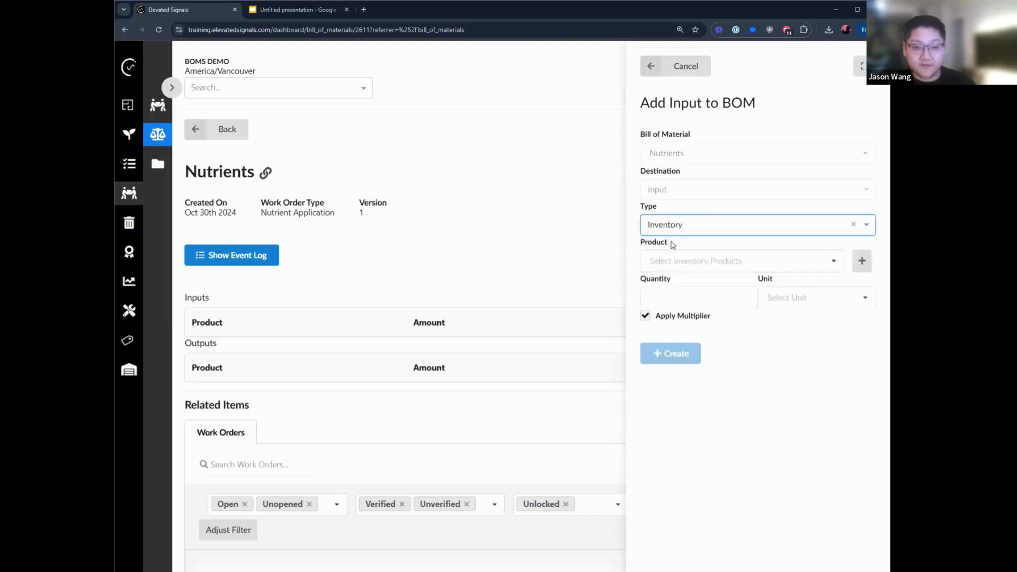
pyautogui.click(674, 262)
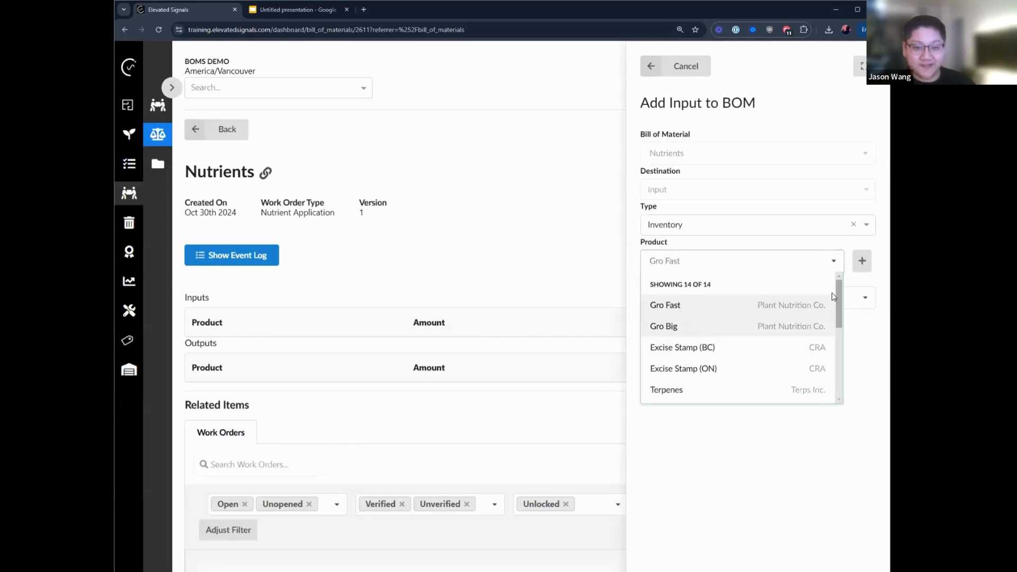
pyautogui.rightClick(710, 306)
pyautogui.click(696, 296)
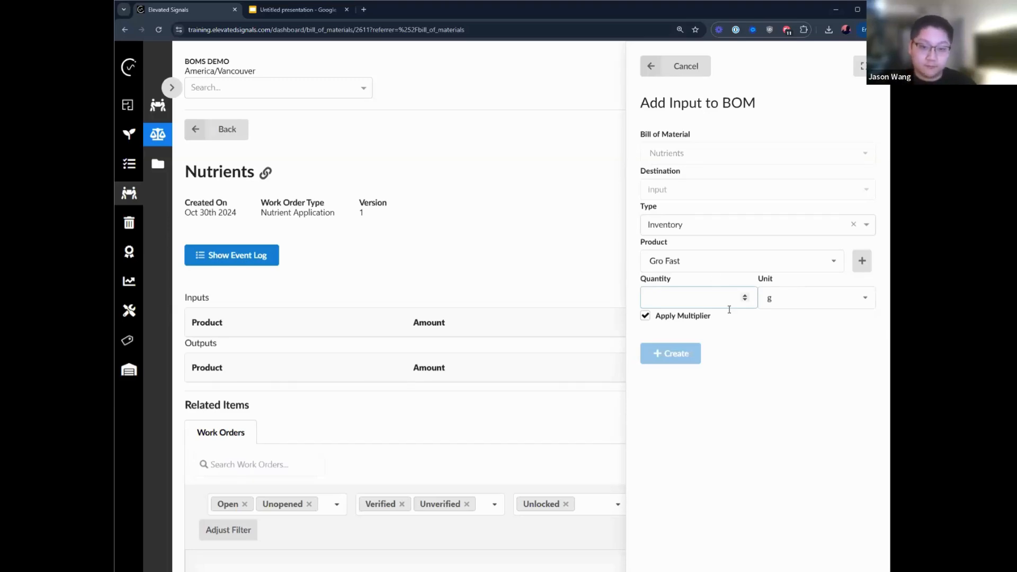
pyautogui.click(744, 296)
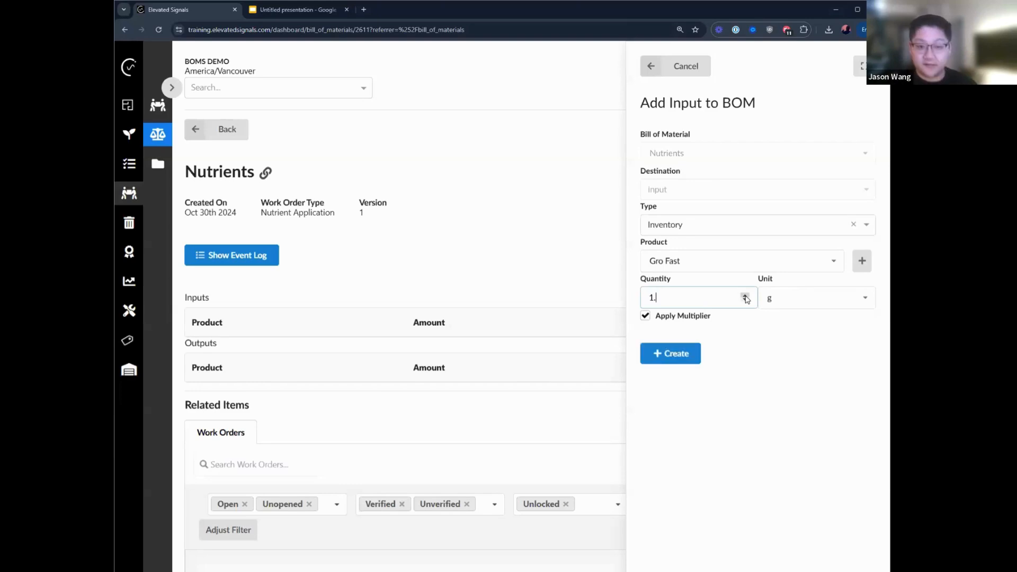
pyautogui.write('.5')
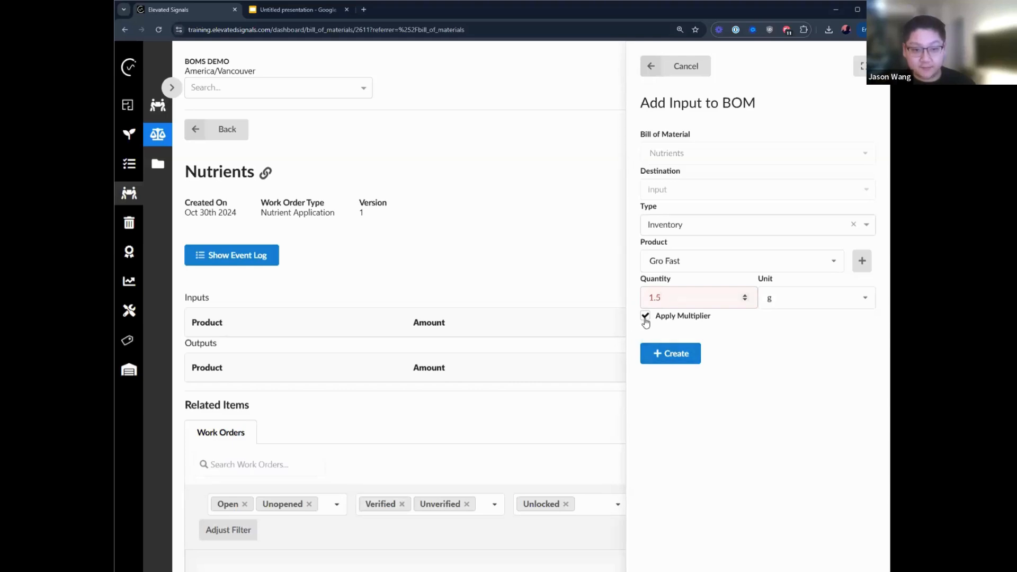
pyautogui.click(666, 355)
# Add 1 g of the inventory product Gro Big as a second input to the Nutrients bill of material
pyautogui.scroll(-3, 498, 305)
pyautogui.scroll(3, 487, 313)
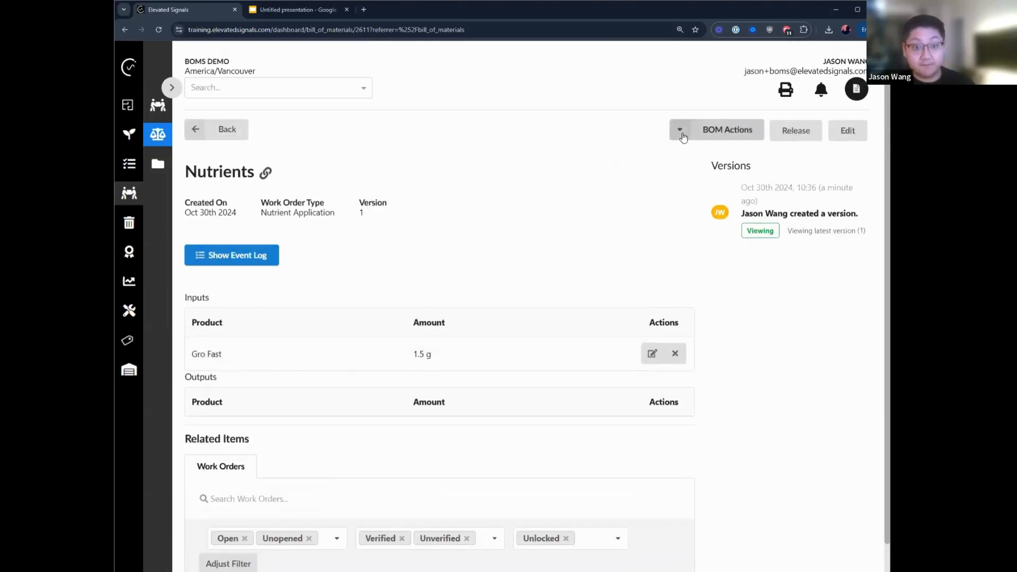
pyautogui.click(707, 134)
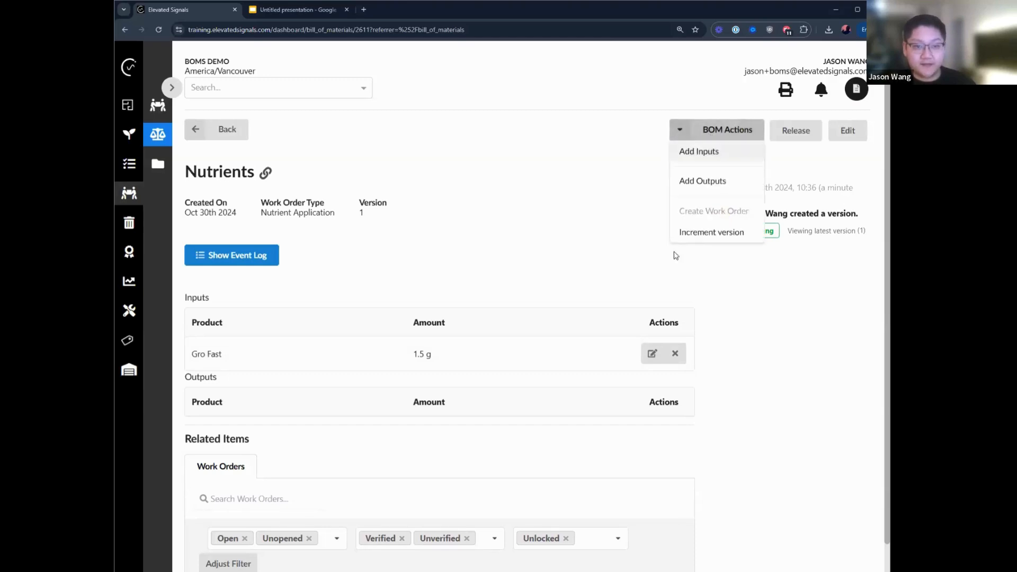
pyautogui.click(695, 152)
pyautogui.click(696, 226)
pyautogui.click(663, 269)
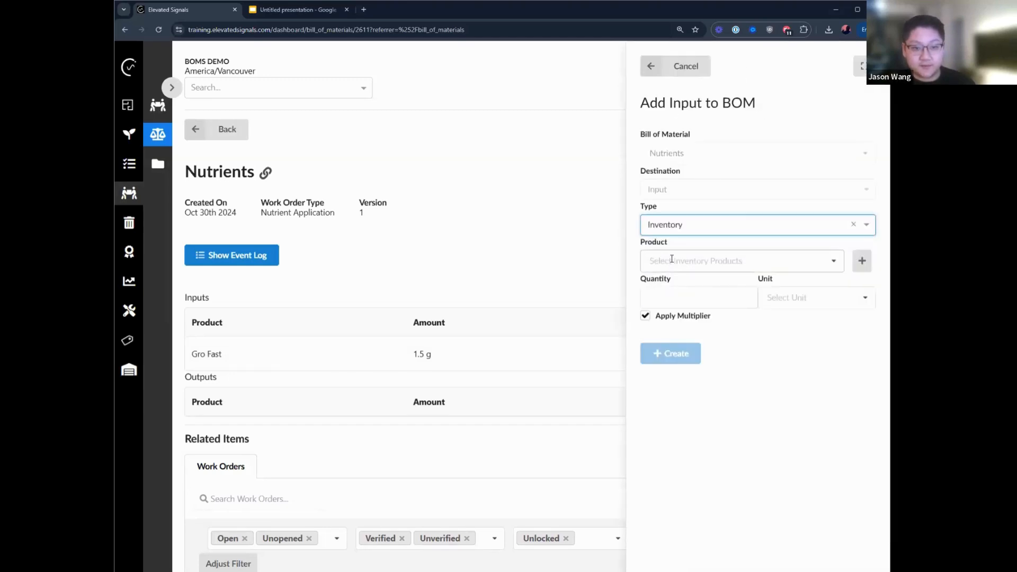
pyautogui.click(736, 261)
pyautogui.click(665, 325)
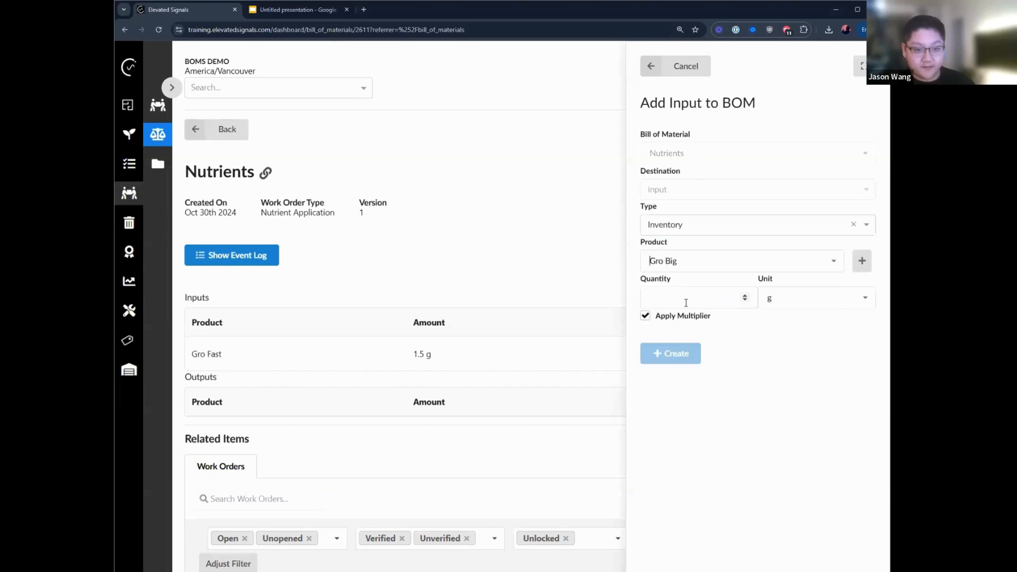
pyautogui.click(735, 307)
pyautogui.write('1')
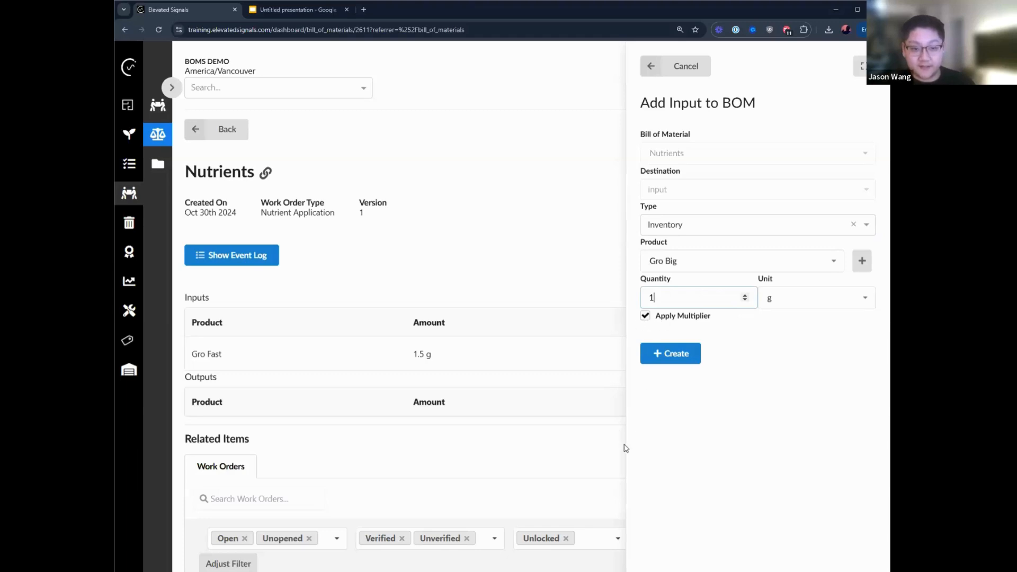
pyautogui.click(670, 359)
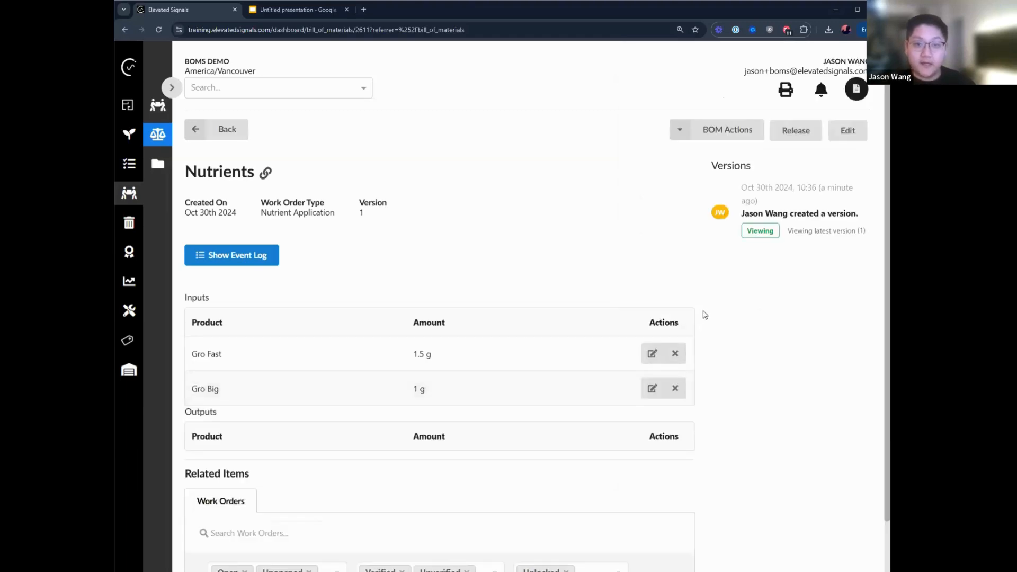
# Release the Nutrients bill of material without editing its name or work order type
pyautogui.click(849, 131)
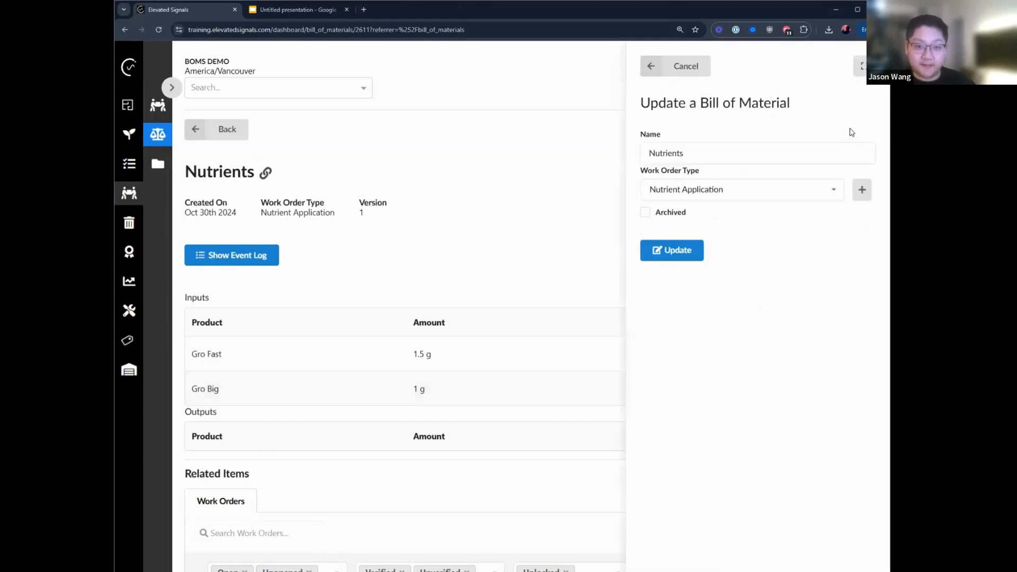
pyautogui.click(688, 69)
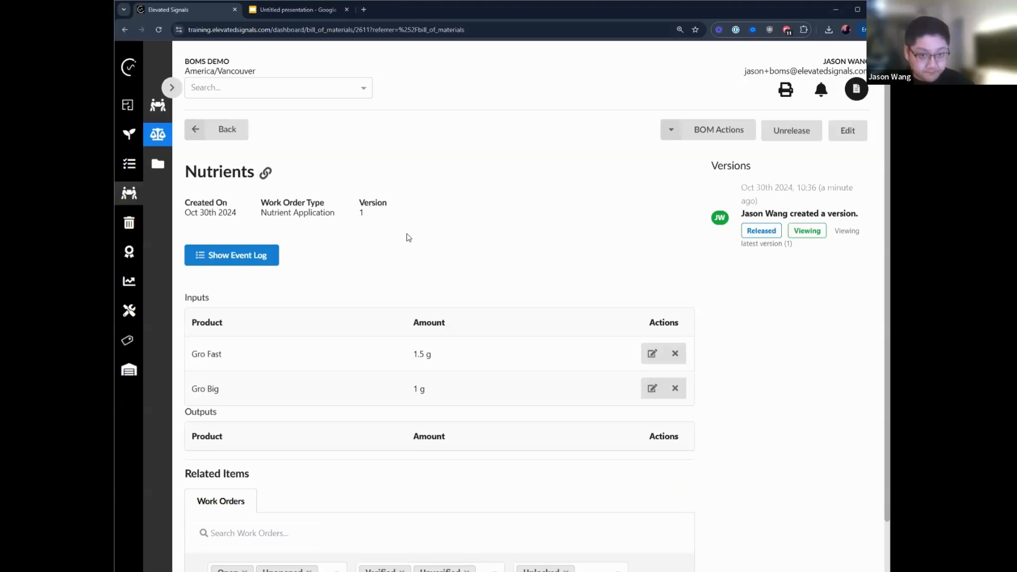
pyautogui.scroll(-2, 476, 233)
pyautogui.scroll(2, 488, 244)
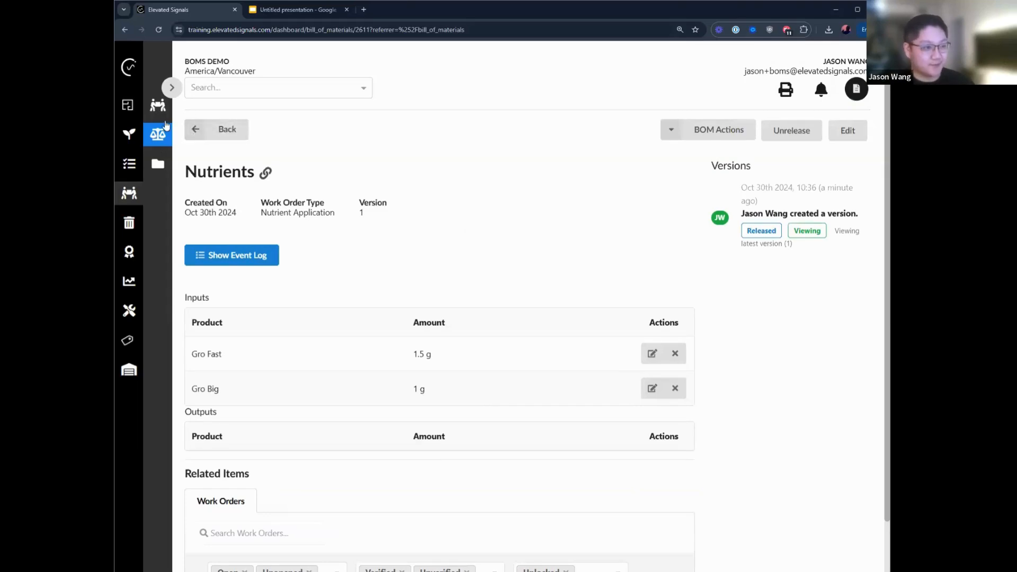
# Check the work orders list and the active cultivation batches
pyautogui.click(162, 108)
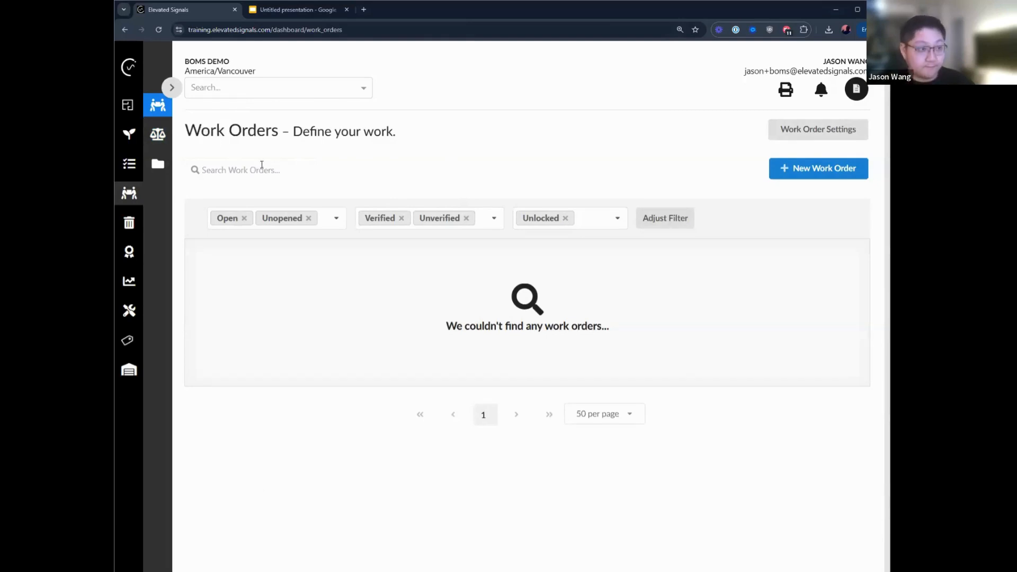
pyautogui.click(129, 134)
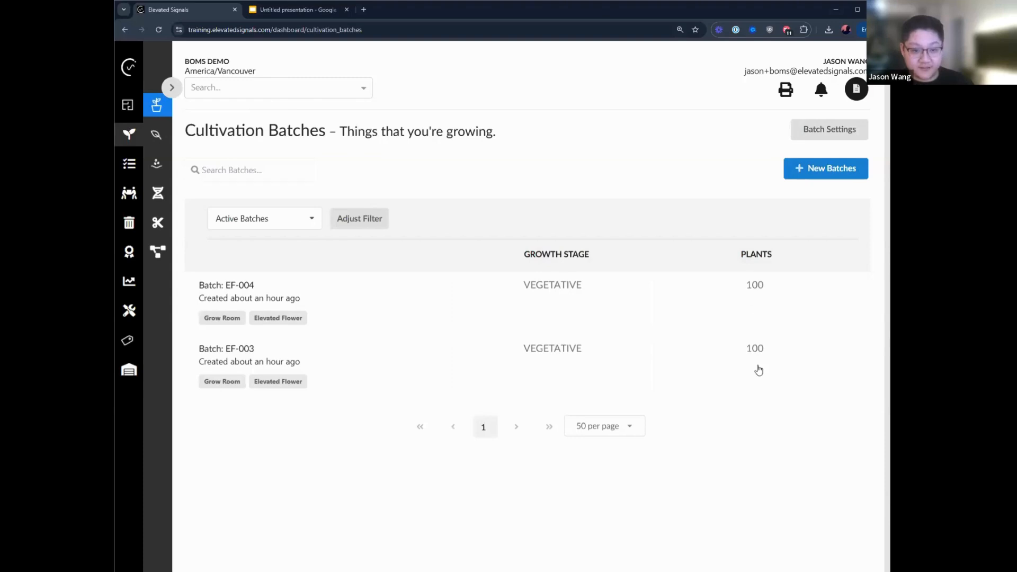
# Check the location and product tags of active cultivation batch EF-004
pyautogui.moveTo(239, 323); pyautogui.dragTo(203, 323)
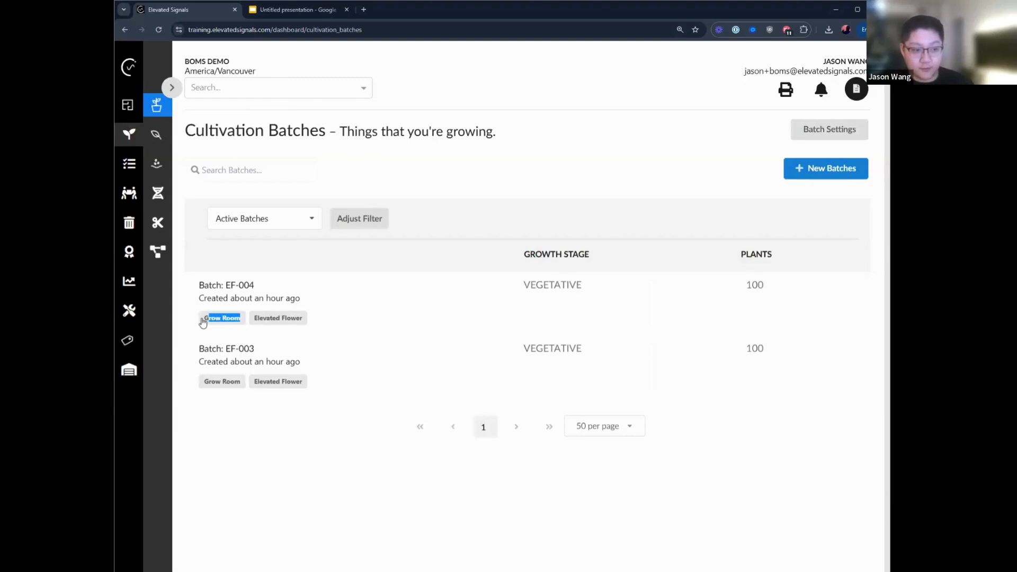
pyautogui.click(449, 313)
pyautogui.hotkey('alt', 'Left')
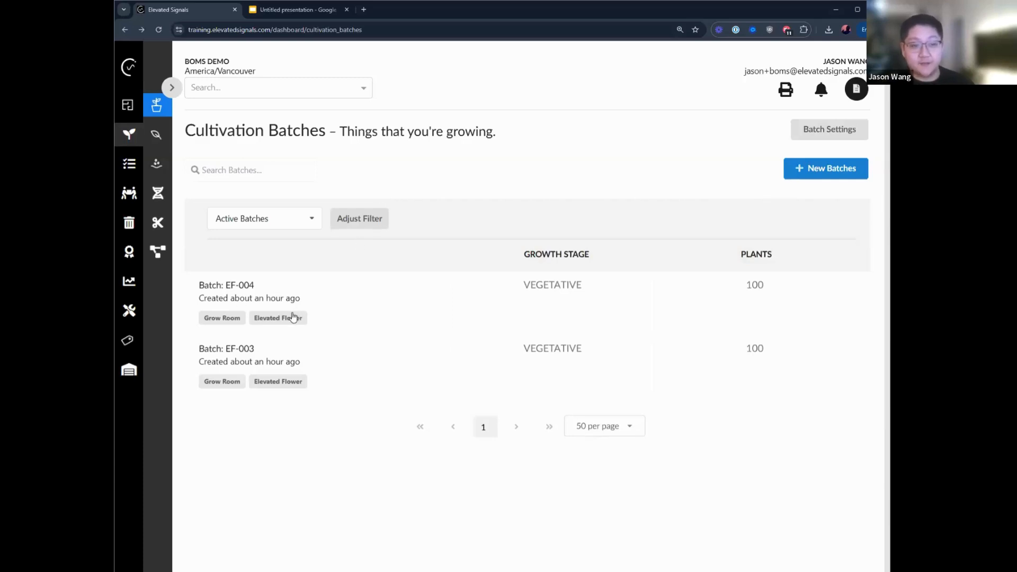
# Create a Nutrient Application work order using the Nutrients bill of material with a multiplier of 200
pyautogui.click(129, 193)
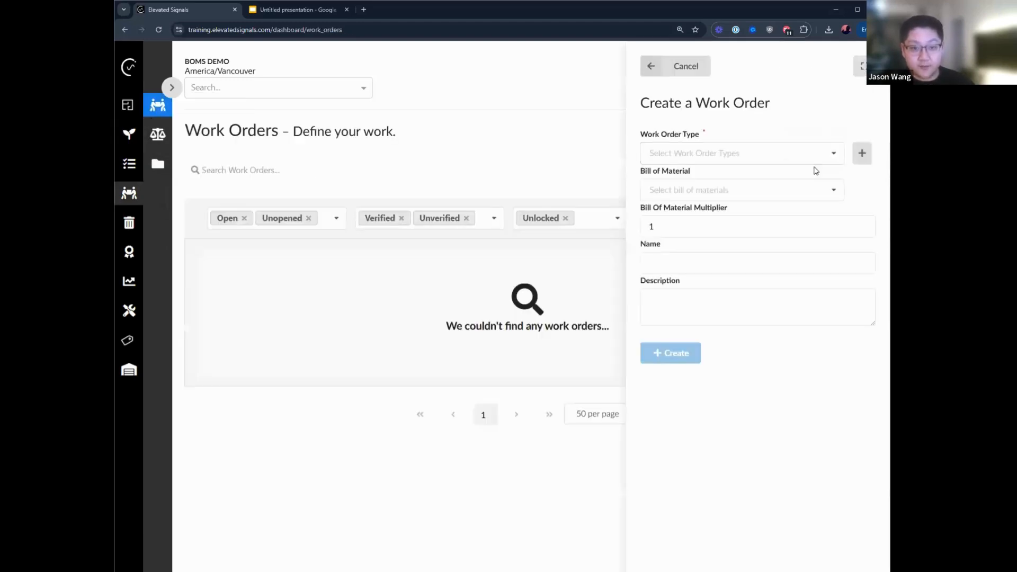
pyautogui.click(733, 149)
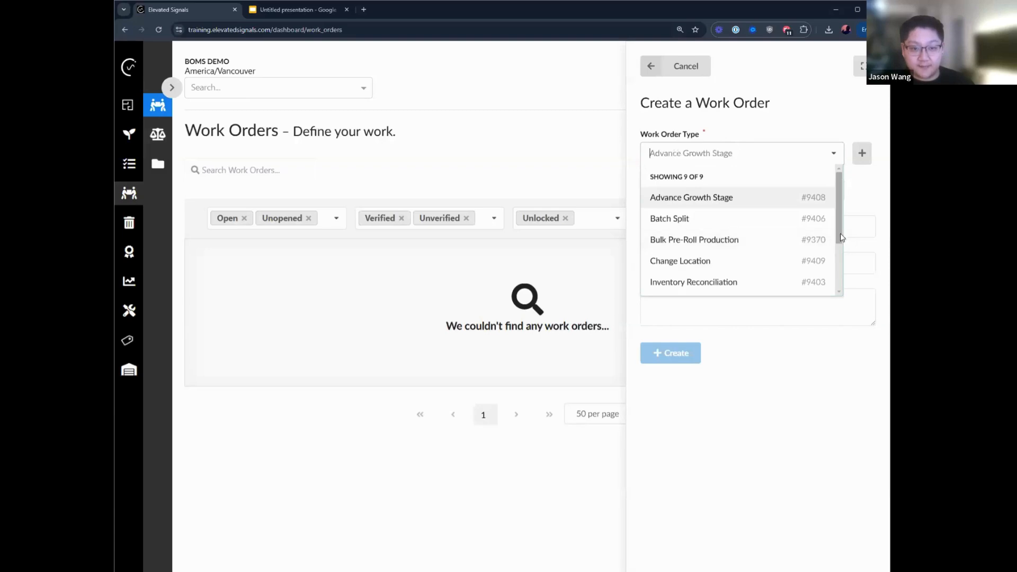
pyautogui.scroll(-2, 837, 270)
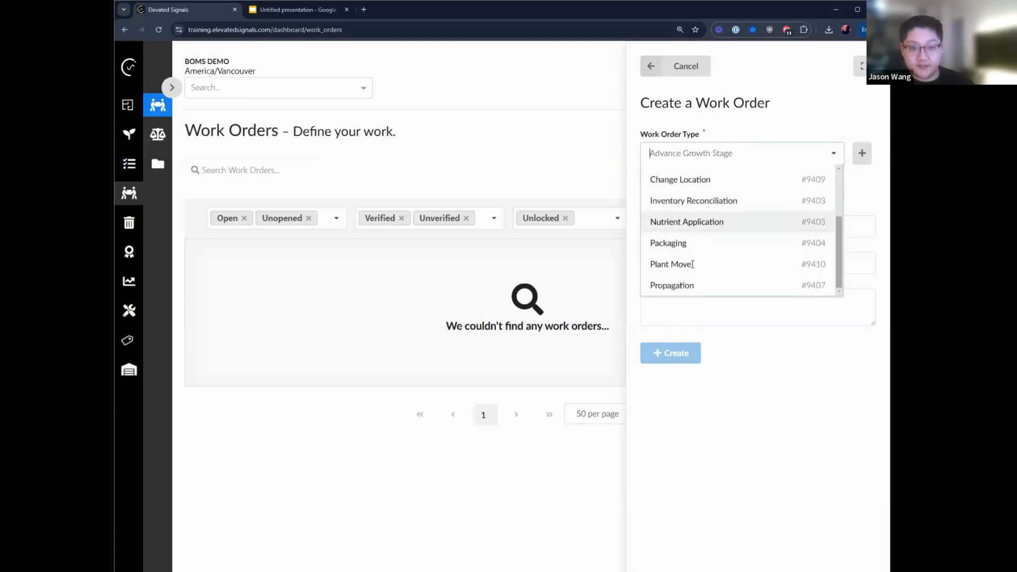
pyautogui.click(692, 227)
pyautogui.click(688, 189)
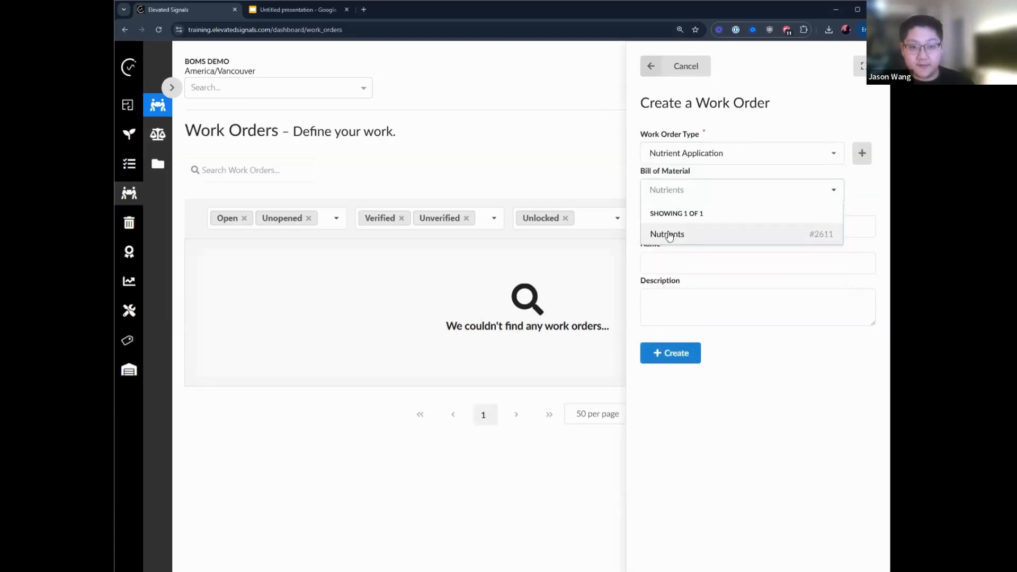
pyautogui.click(682, 238)
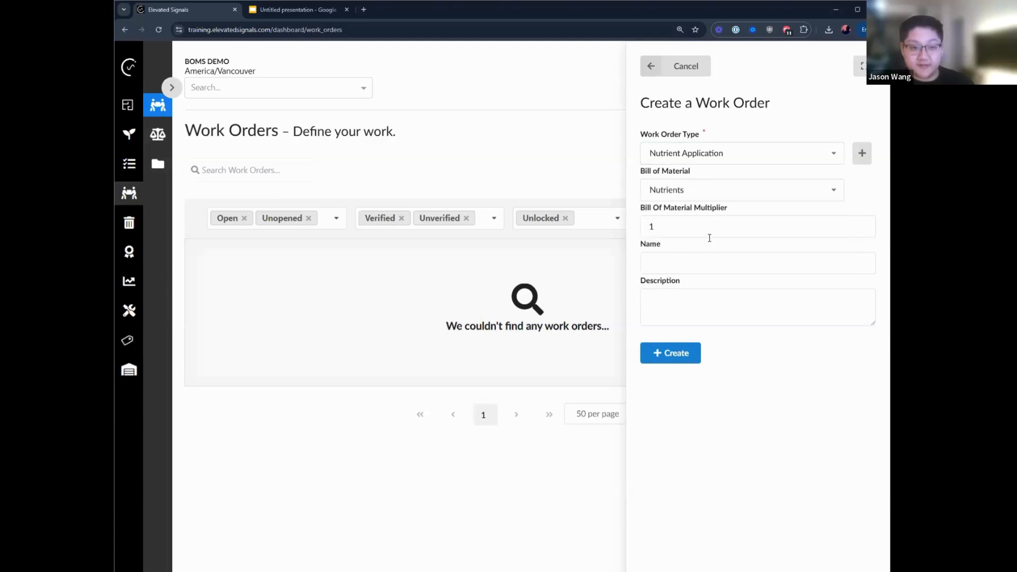
pyautogui.doubleClick(705, 223)
pyautogui.write('20')
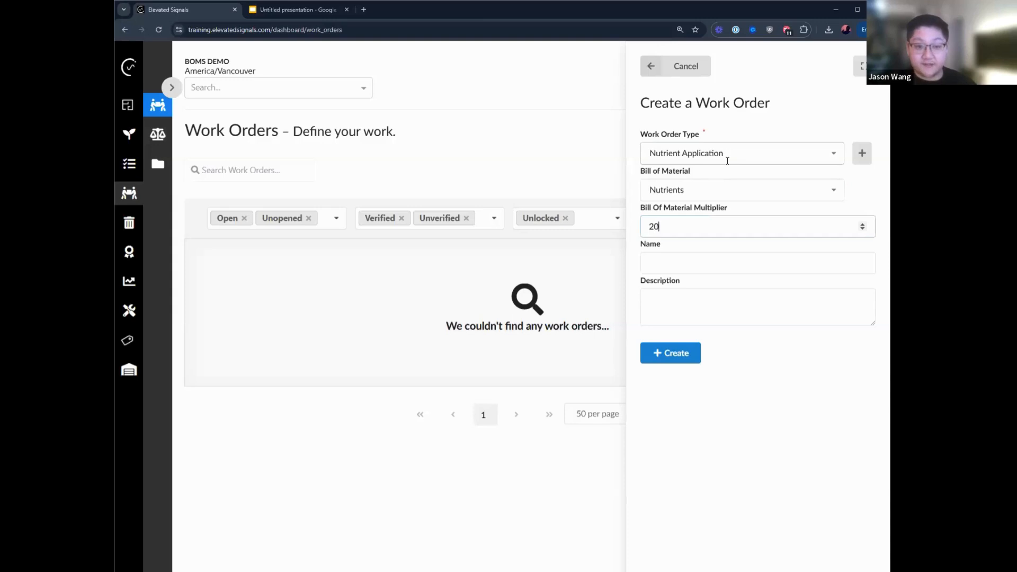
pyautogui.write('0')
pyautogui.moveTo(687, 227); pyautogui.dragTo(624, 226)
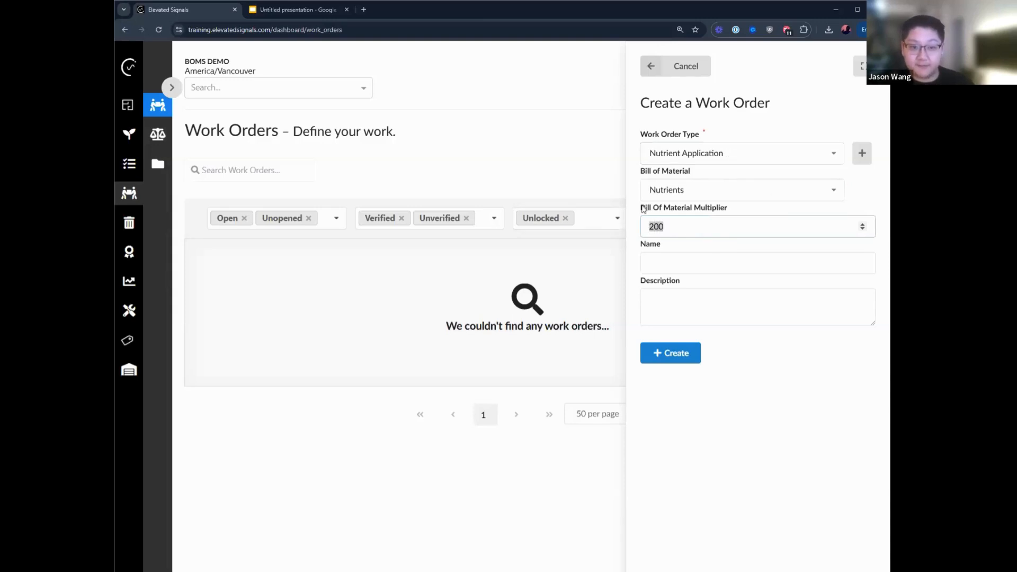
pyautogui.click(656, 354)
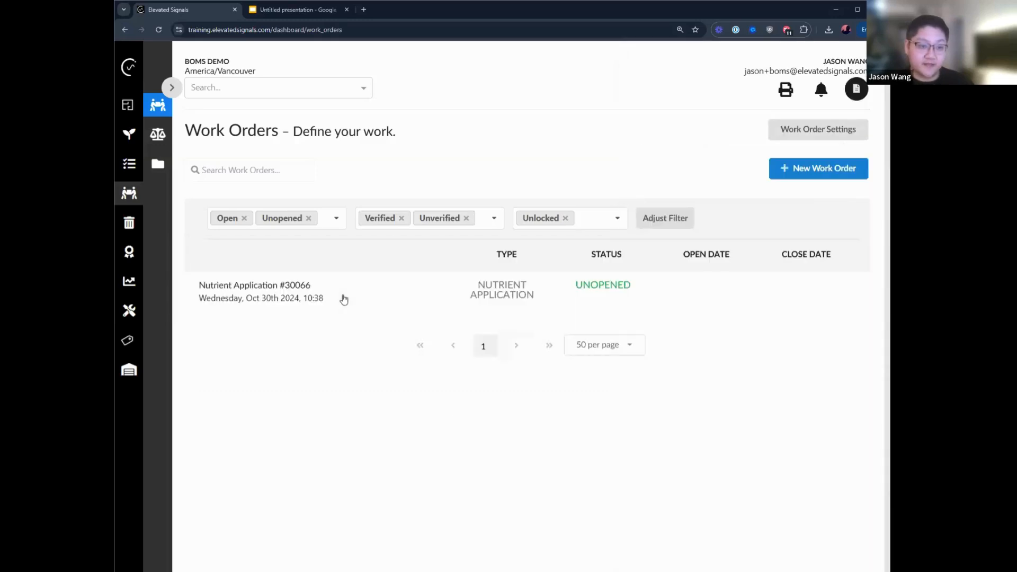
# View the new Nutrient Application work order and set it in progress by opening it for work
pyautogui.click(344, 299)
pyautogui.click(676, 131)
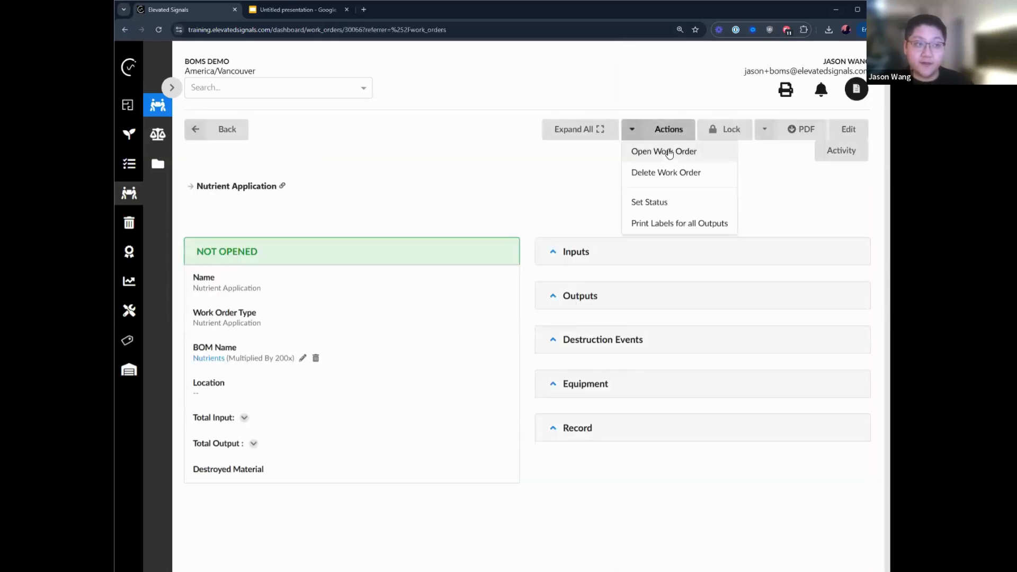
pyautogui.click(669, 153)
pyautogui.click(662, 233)
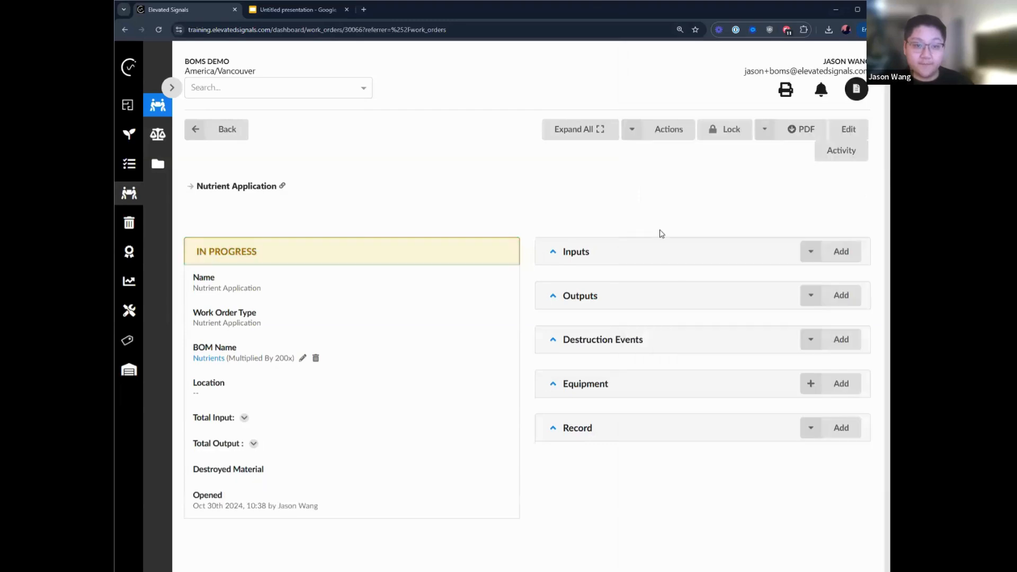
# Expand all work order sections and review the expected quantities of the pending Gro Fast and Gro Big inputs
pyautogui.click(596, 139)
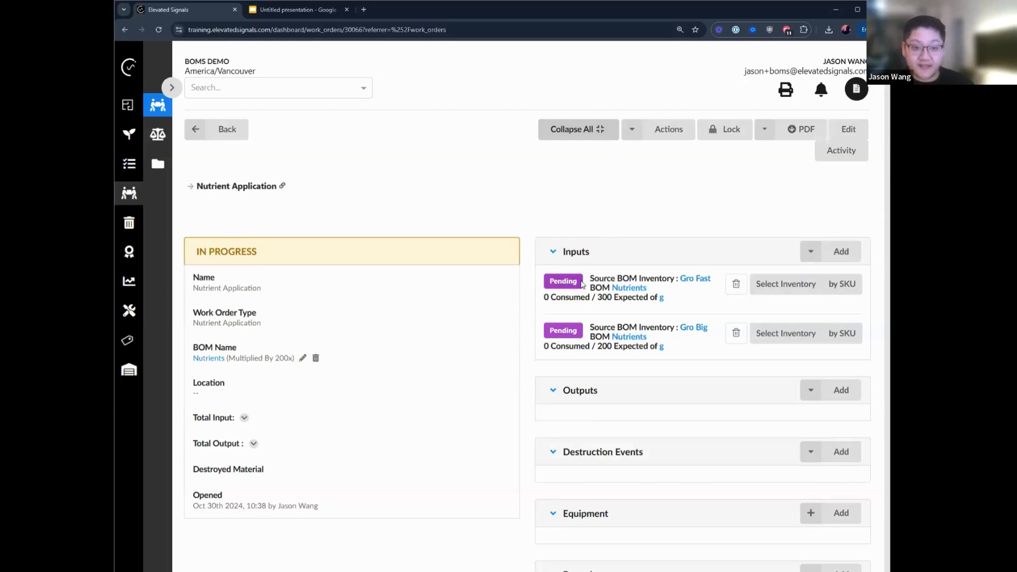
pyautogui.tripleClick(645, 287)
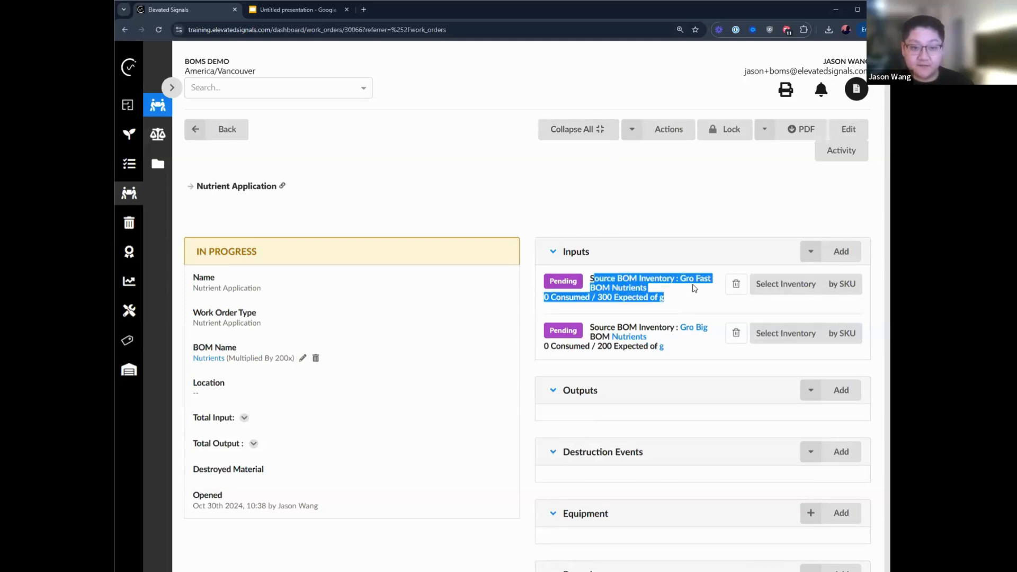
pyautogui.click(694, 287)
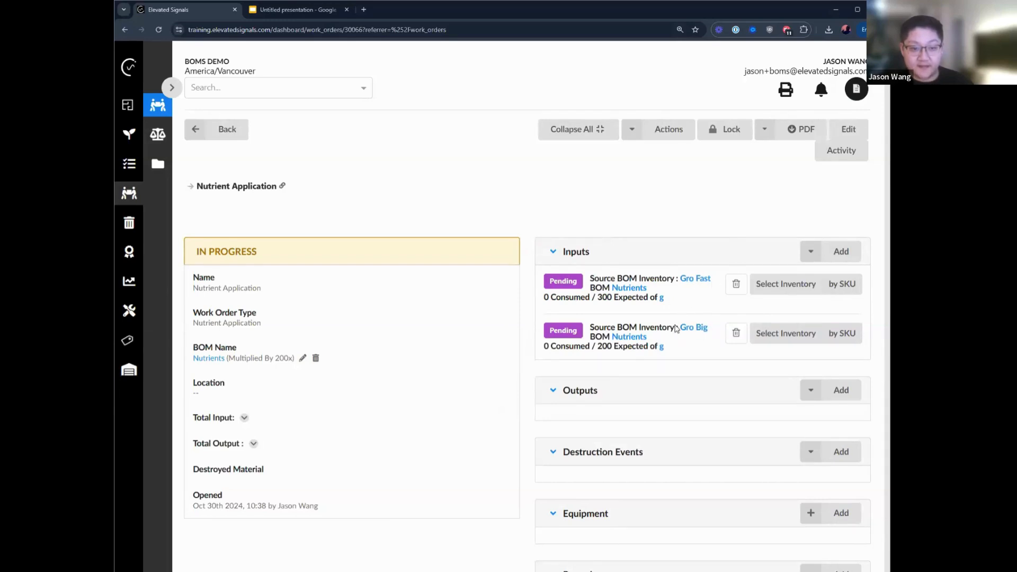
pyautogui.doubleClick(609, 298)
pyautogui.moveTo(597, 347); pyautogui.dragTo(613, 347)
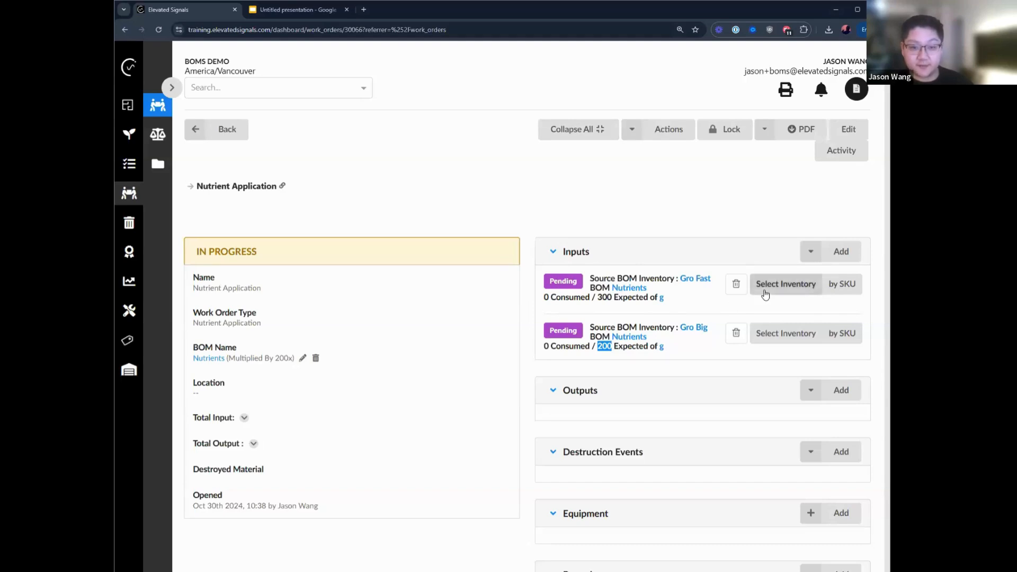
# Fulfil the pending inputs with 300 g of Gro Fast from lot GR-FST-64222 and 200 g of Gro Big from lot GR-BG-64254
pyautogui.click(765, 294)
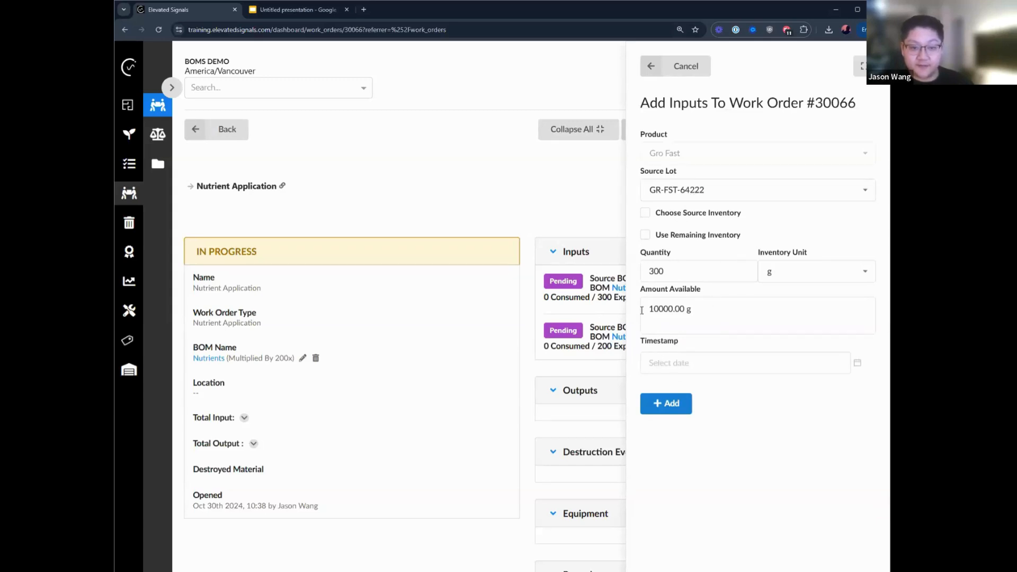
pyautogui.moveTo(693, 310); pyautogui.dragTo(641, 312)
pyautogui.click(698, 316)
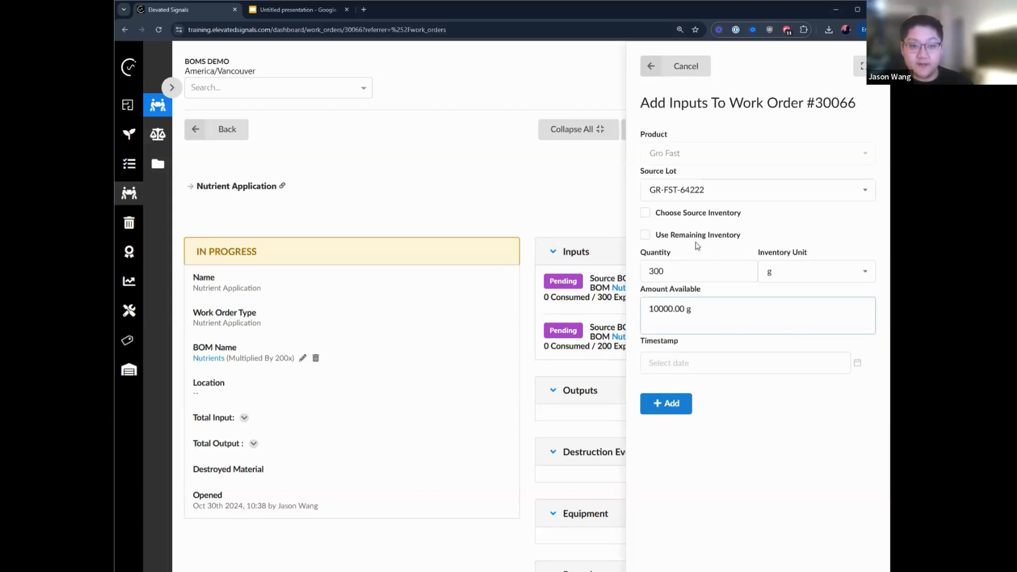
pyautogui.click(661, 406)
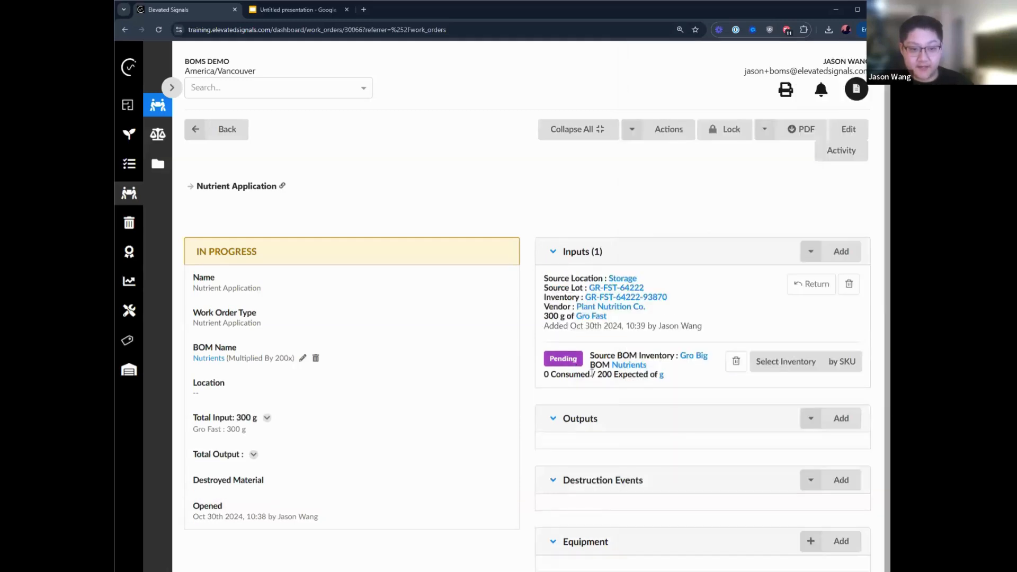
pyautogui.click(566, 361)
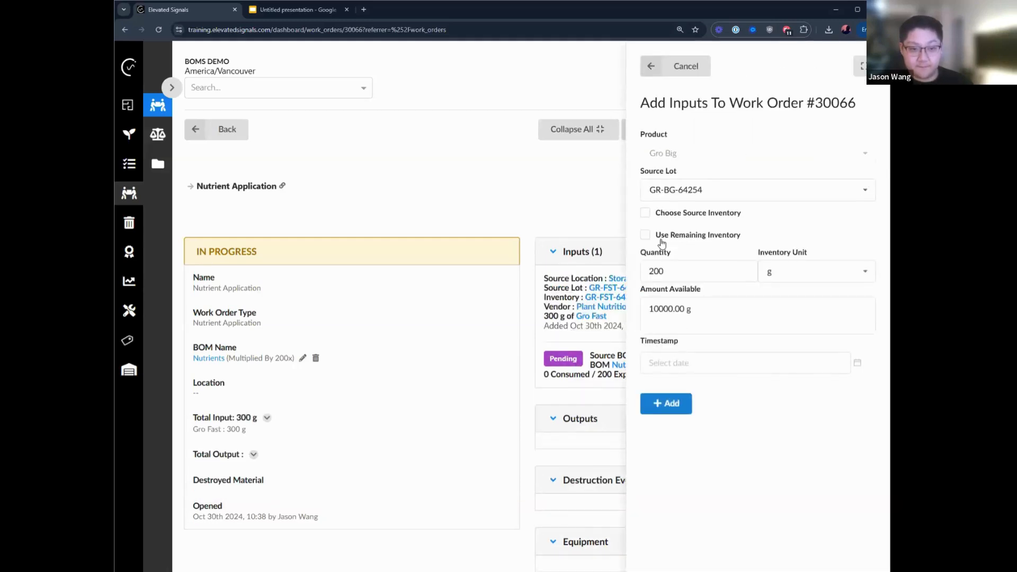
pyautogui.click(664, 403)
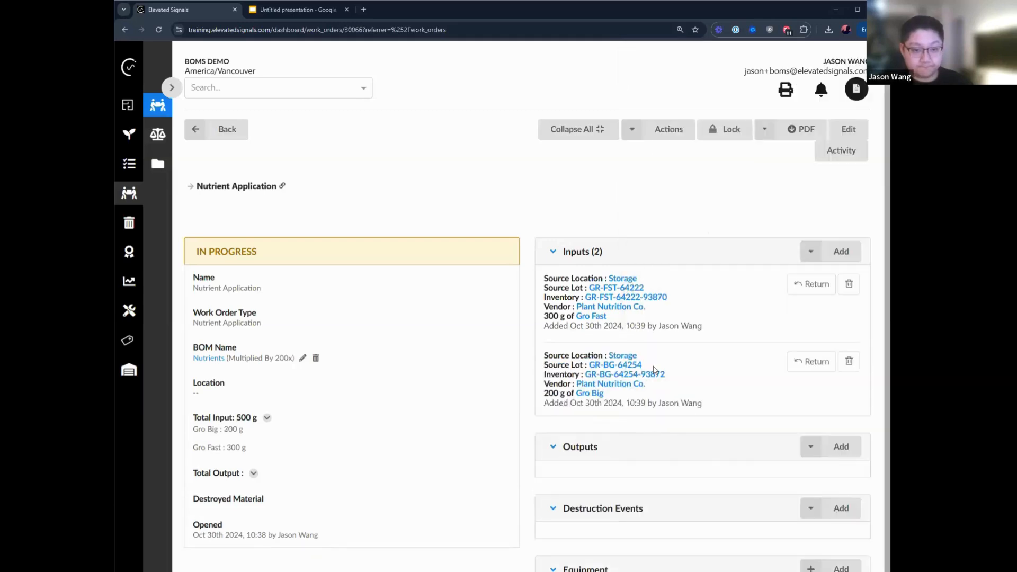
# Add the plants located in the Grow Room as inputs to the work order
pyautogui.scroll(-1, 683, 265)
pyautogui.click(830, 224)
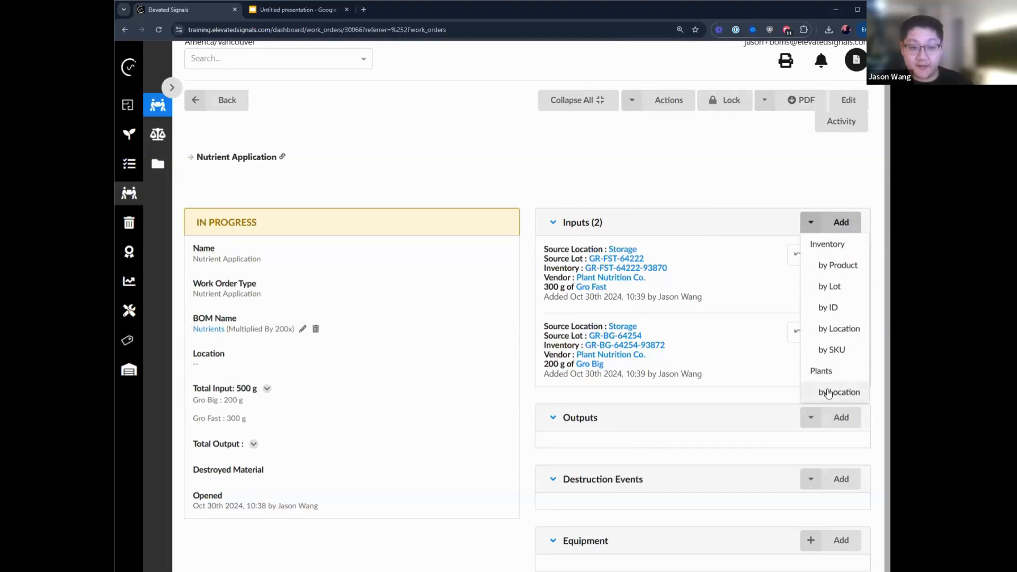
pyautogui.click(828, 393)
pyautogui.click(688, 153)
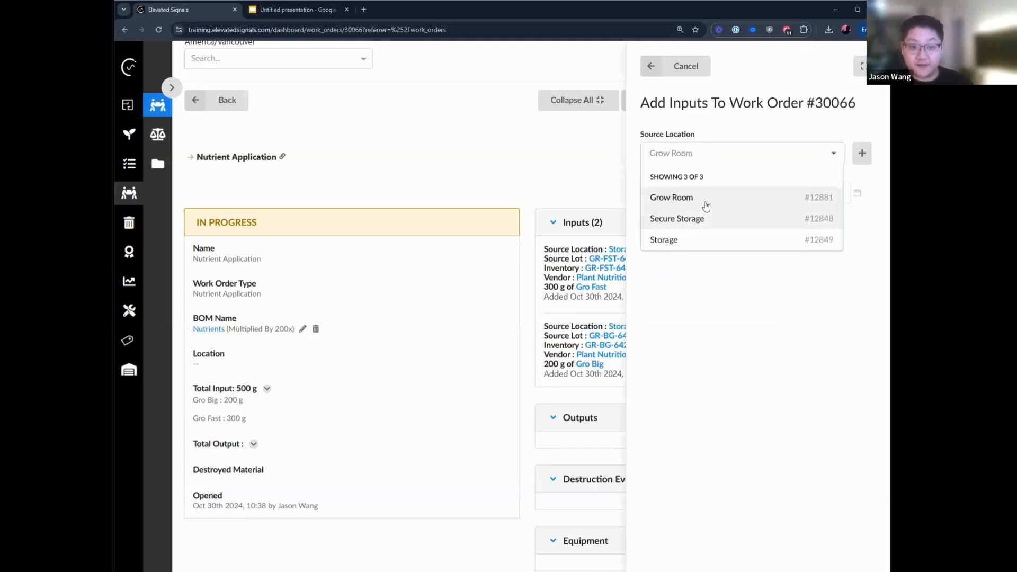
pyautogui.click(681, 197)
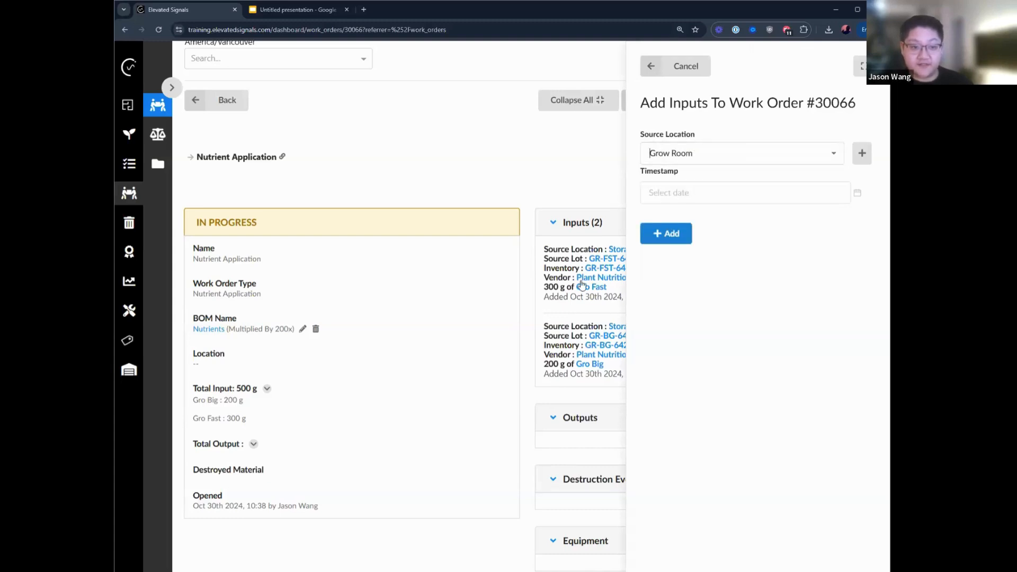
pyautogui.moveTo(597, 336); pyautogui.dragTo(697, 226)
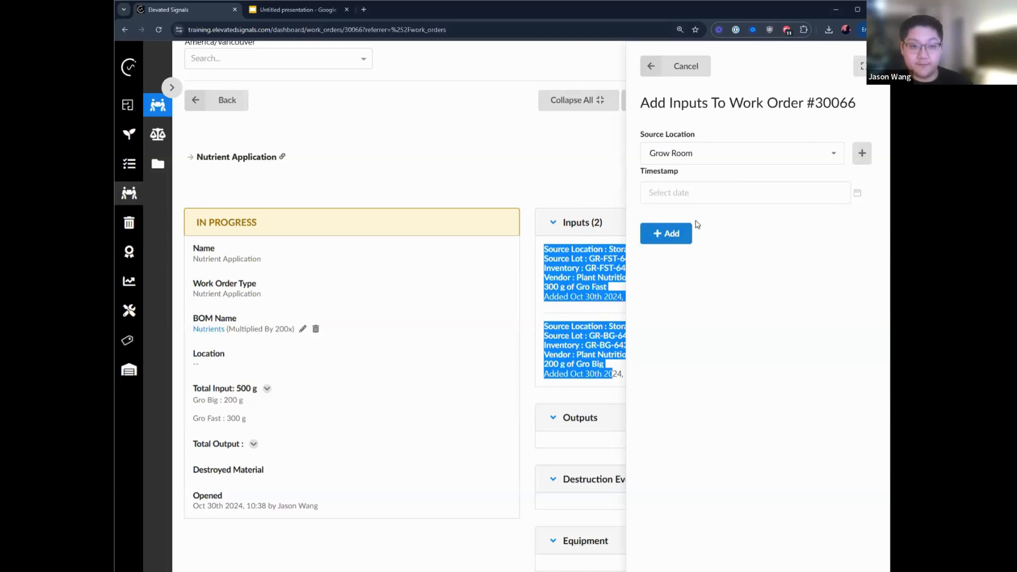
pyautogui.click(683, 234)
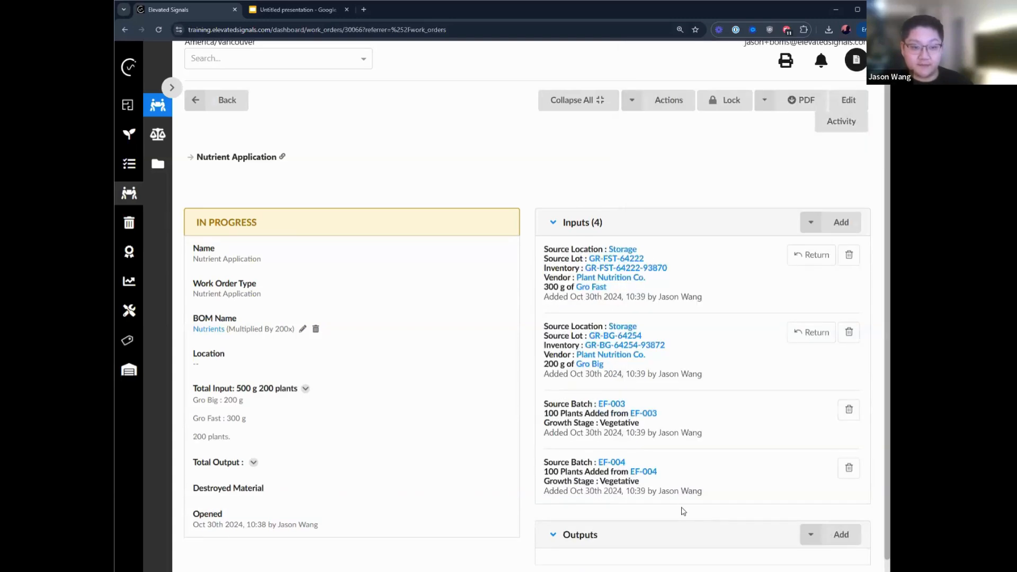
# Review the nutrient inputs against the plant batches EF-003 and EF-004 recorded on the work order
pyautogui.moveTo(720, 495); pyautogui.dragTo(543, 403)
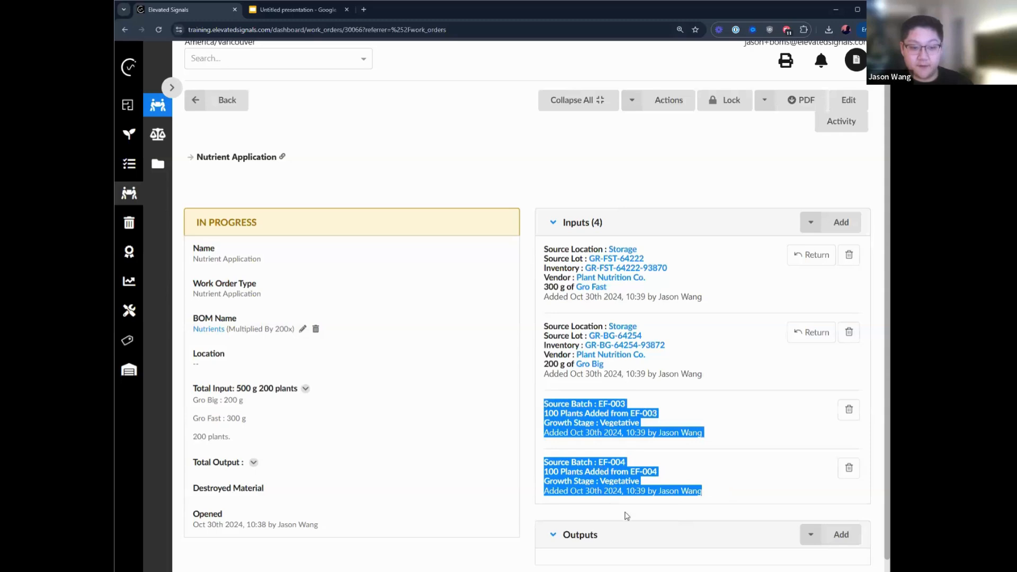
pyautogui.click(734, 490)
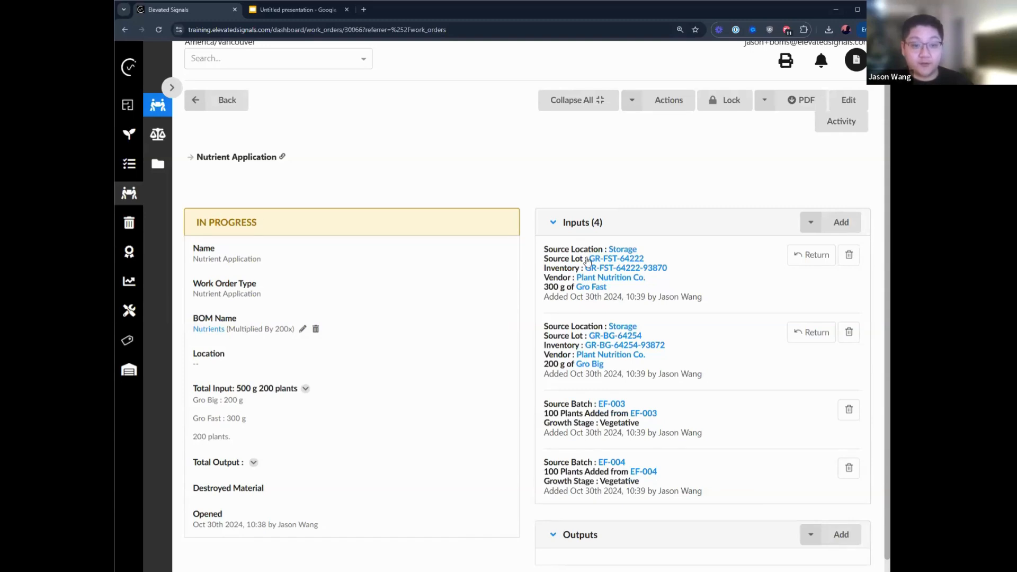
pyautogui.moveTo(715, 380); pyautogui.dragTo(652, 347)
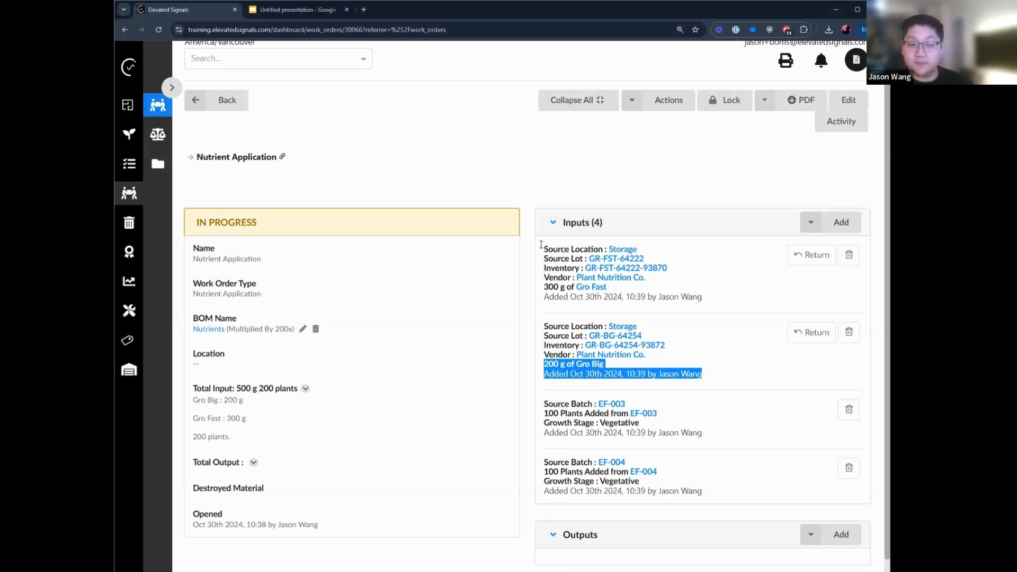
pyautogui.moveTo(541, 247); pyautogui.dragTo(735, 382)
pyautogui.click(735, 381)
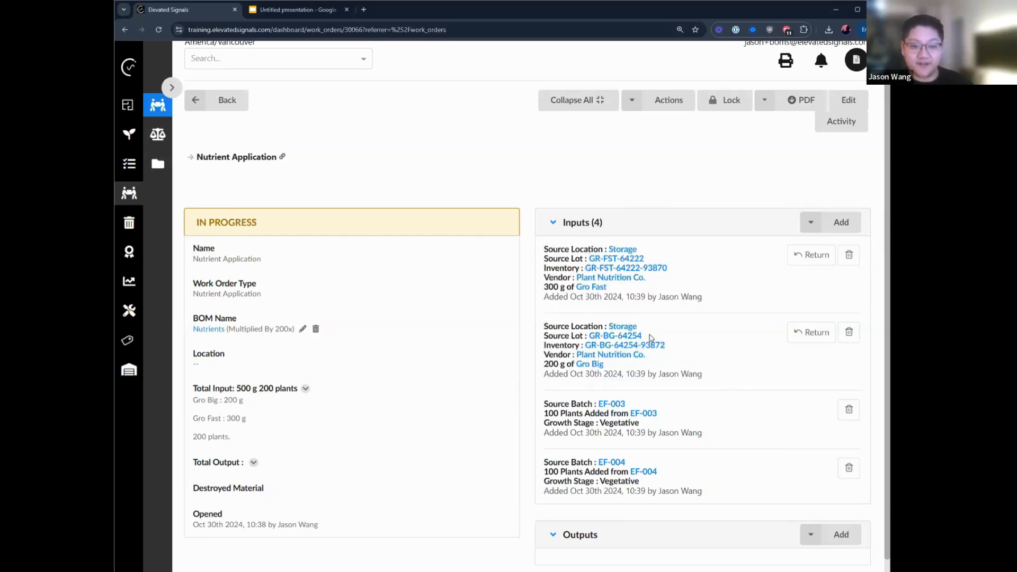
pyautogui.moveTo(699, 377); pyautogui.dragTo(587, 279)
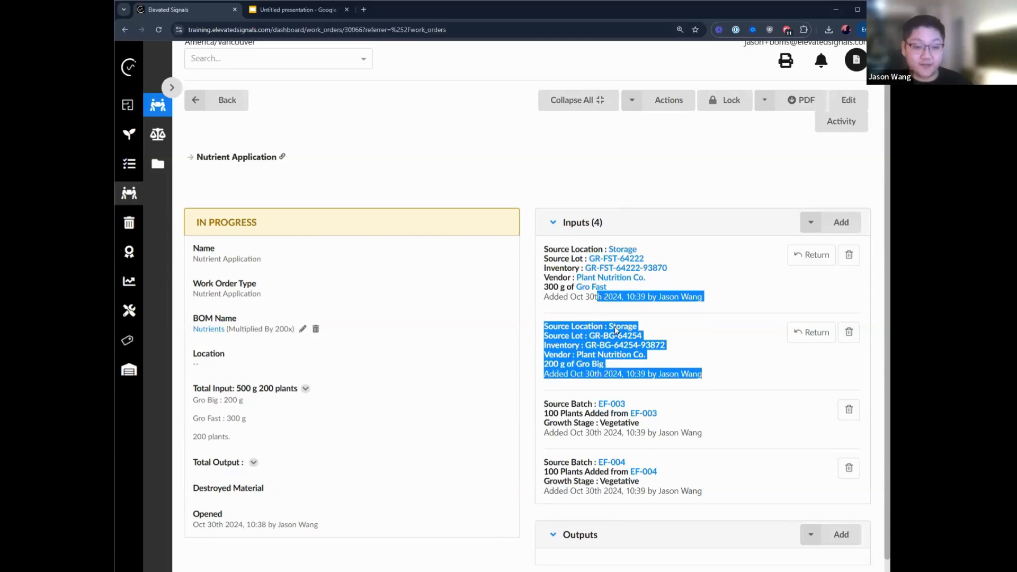
pyautogui.click(732, 500)
pyautogui.moveTo(704, 493); pyautogui.dragTo(544, 399)
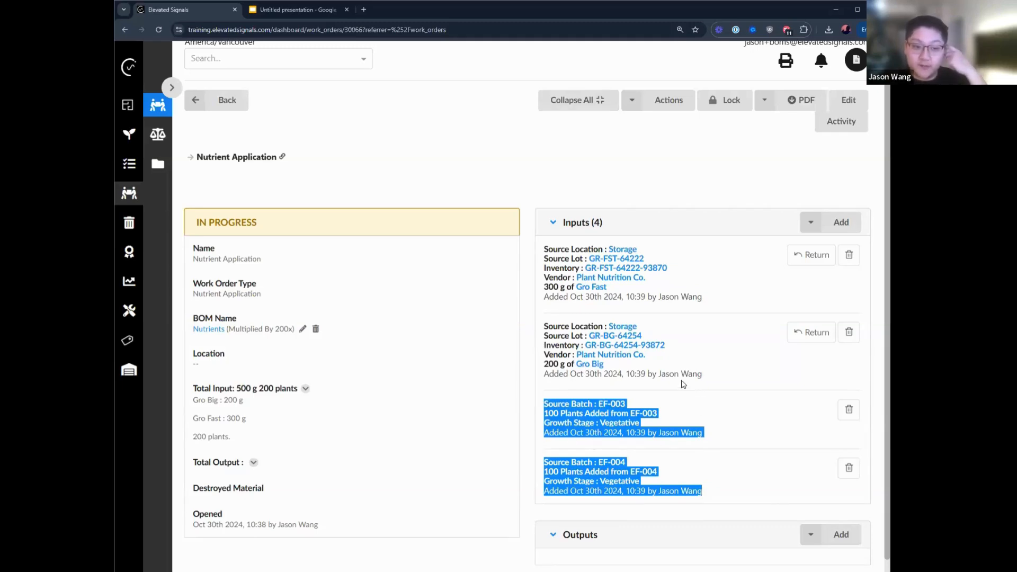
pyautogui.click(700, 408)
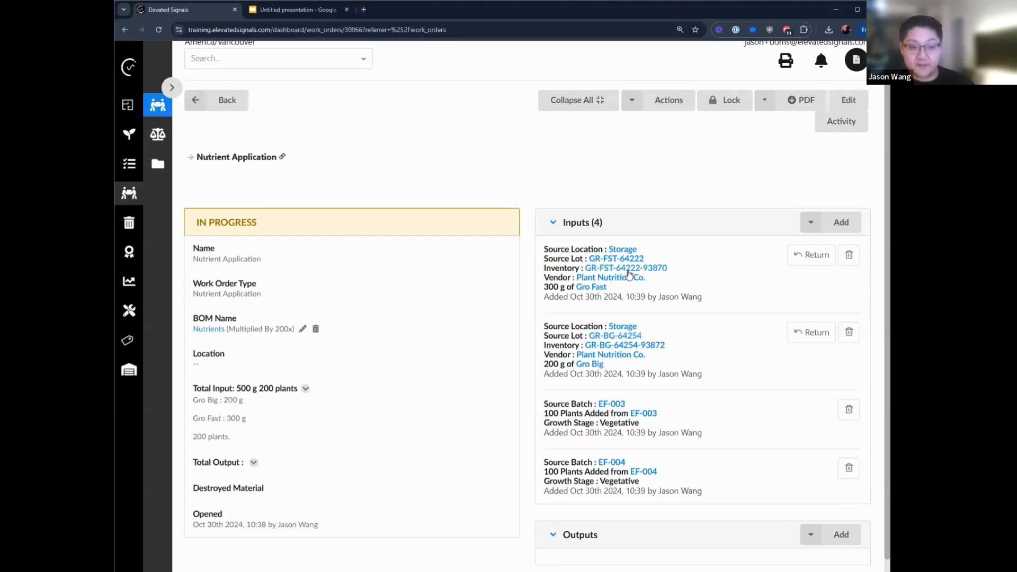
# Close the Nutrient Application work order
pyautogui.click(667, 100)
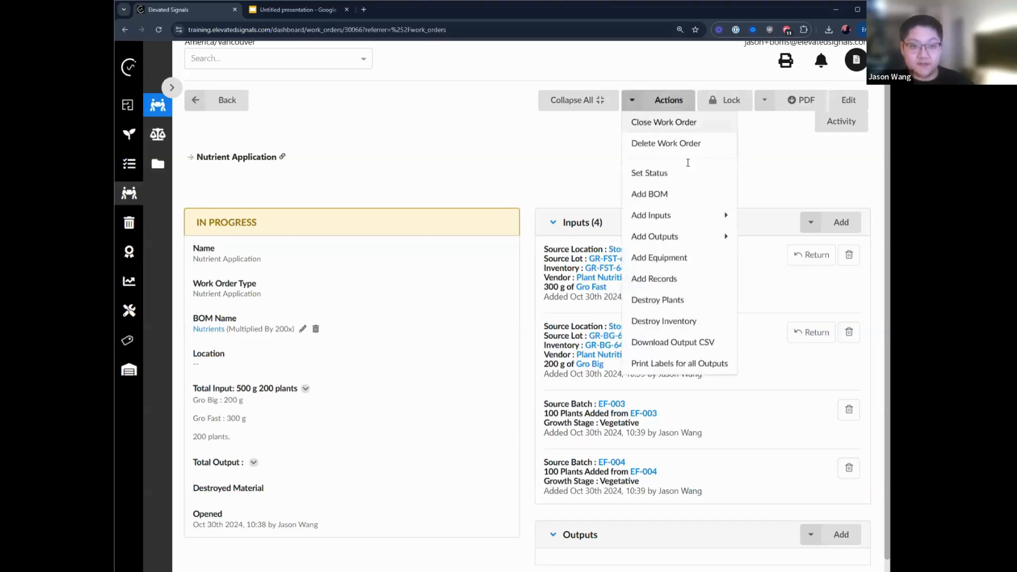
pyautogui.click(662, 121)
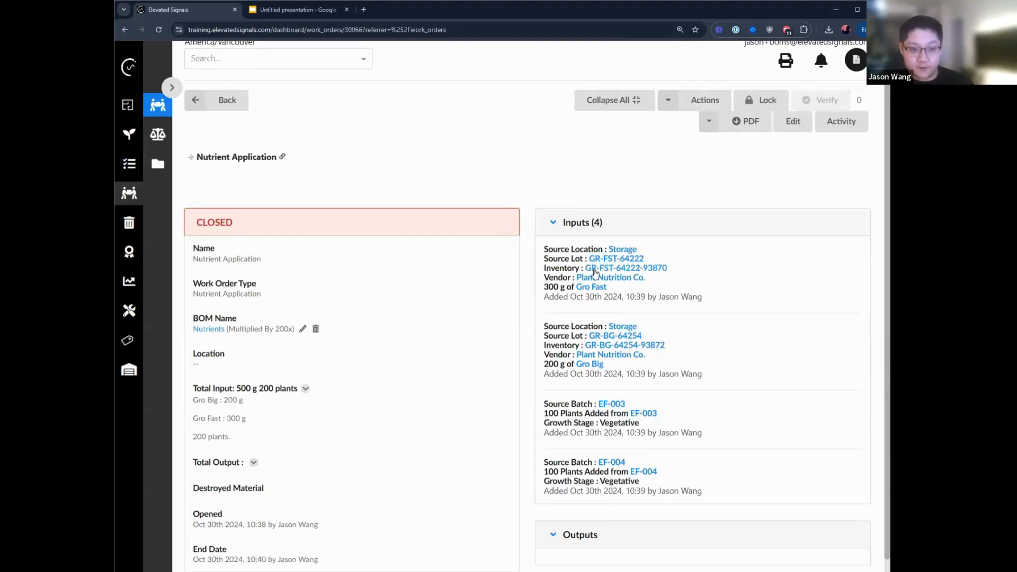
pyautogui.click(607, 270)
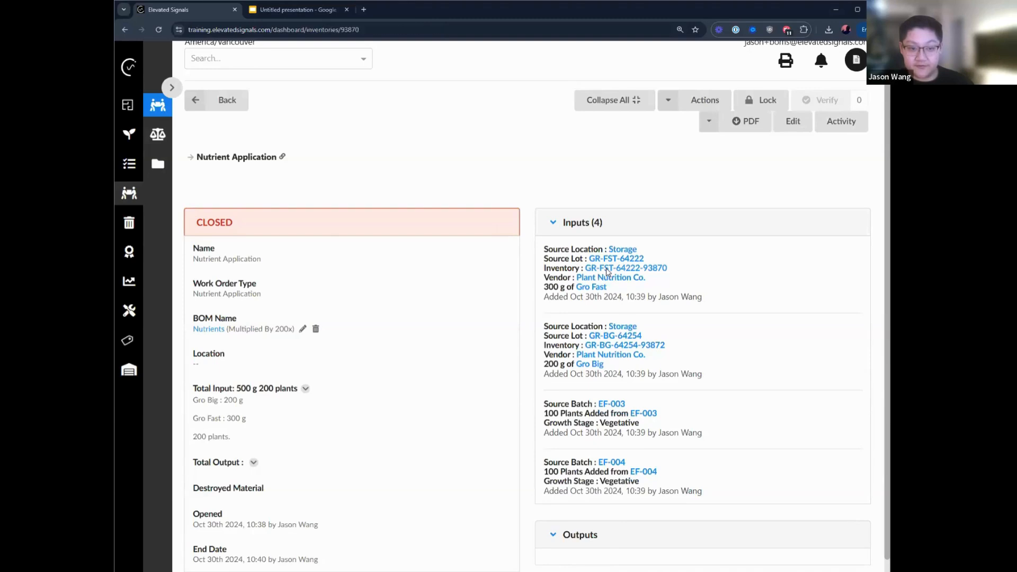
pyautogui.moveTo(285, 502); pyautogui.dragTo(372, 519)
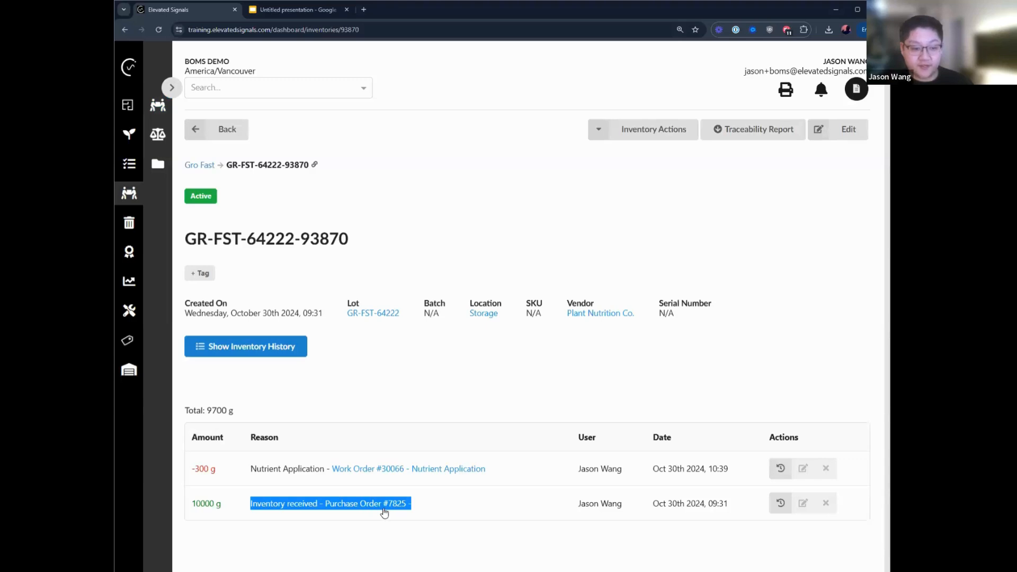
pyautogui.moveTo(217, 472); pyautogui.dragTo(524, 480)
pyautogui.click(525, 481)
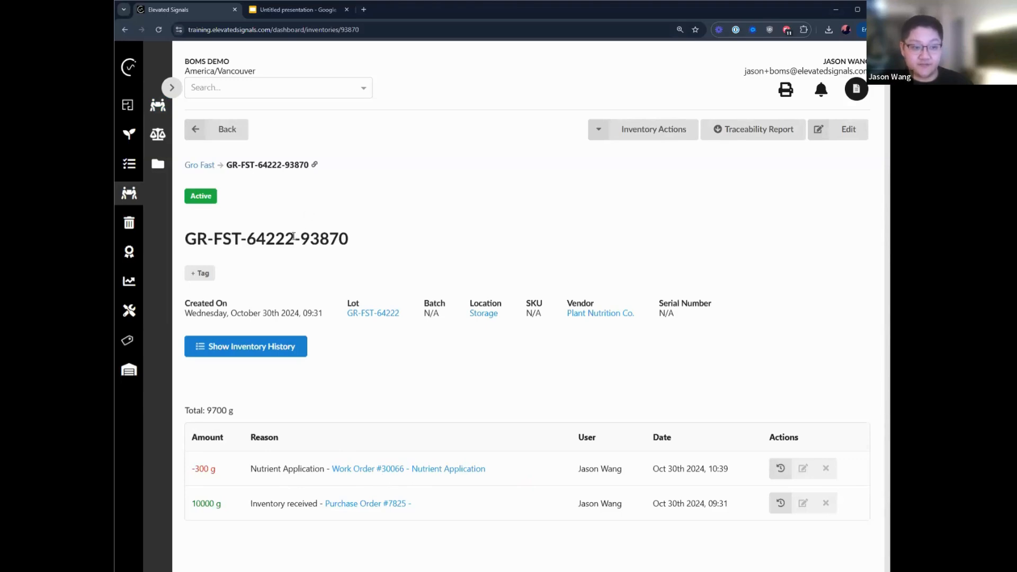
pyautogui.moveTo(173, 242); pyautogui.dragTo(390, 249)
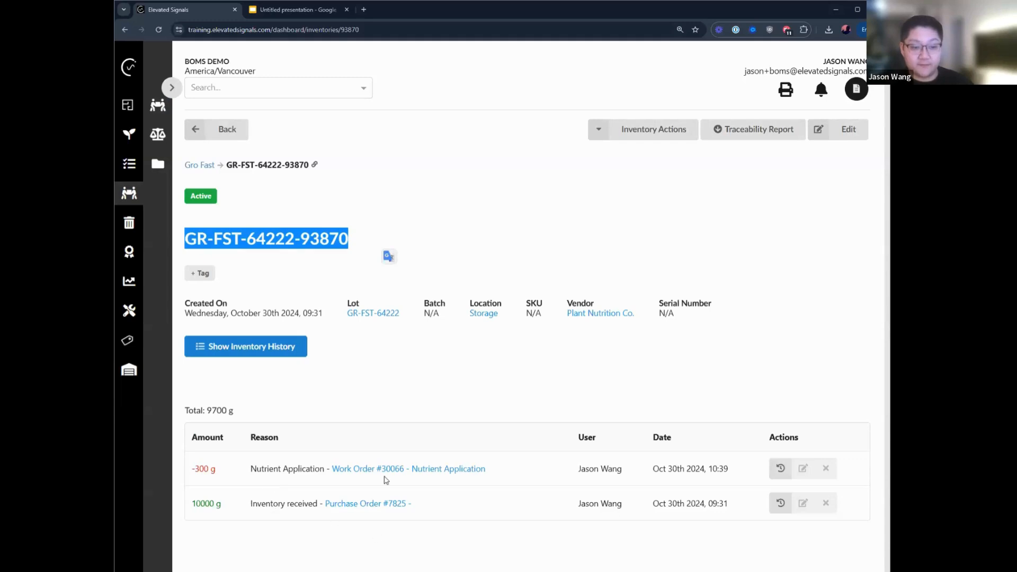
pyautogui.moveTo(509, 466); pyautogui.dragTo(400, 469)
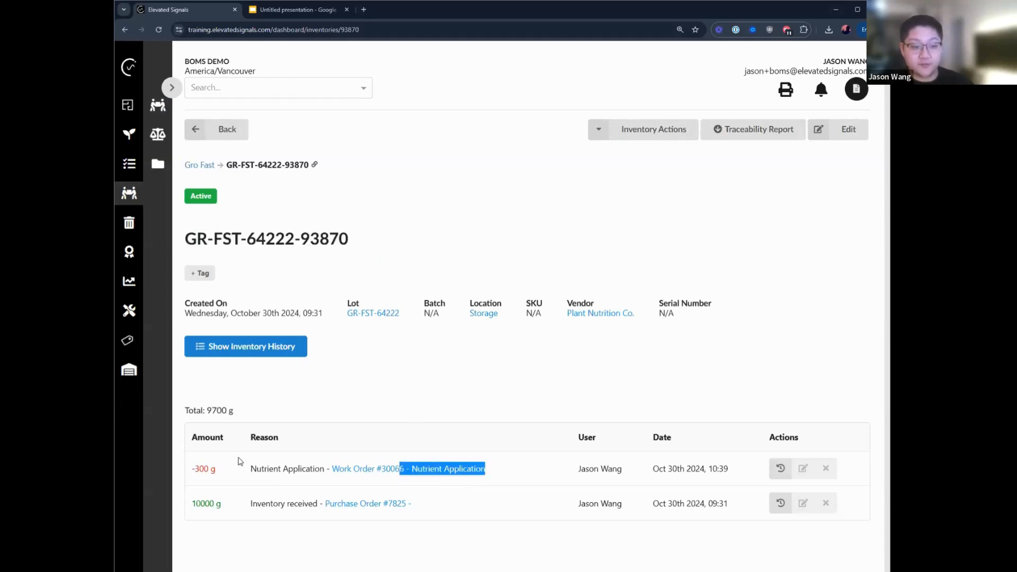
pyautogui.moveTo(238, 460); pyautogui.dragTo(192, 467)
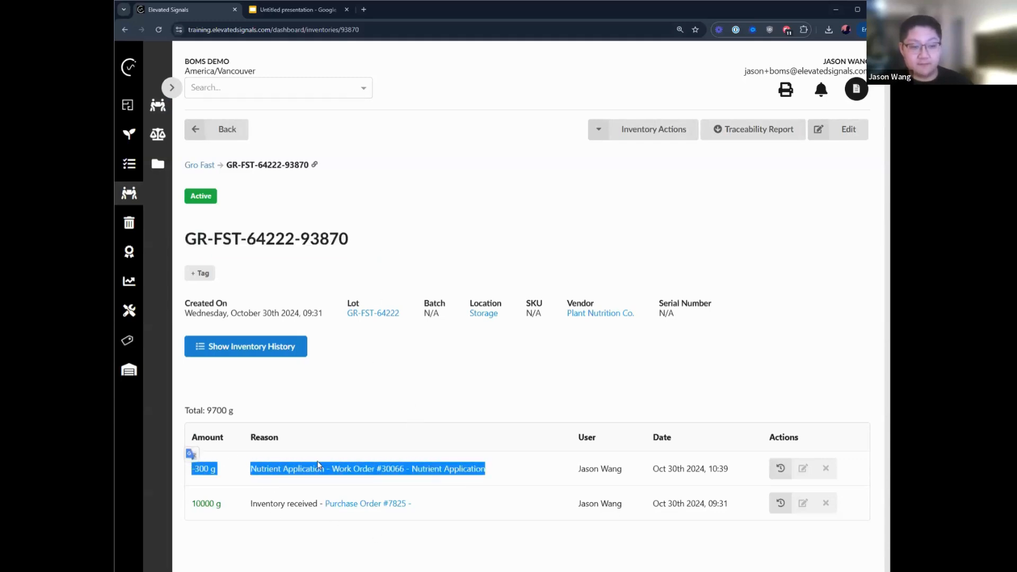
pyautogui.click(334, 447)
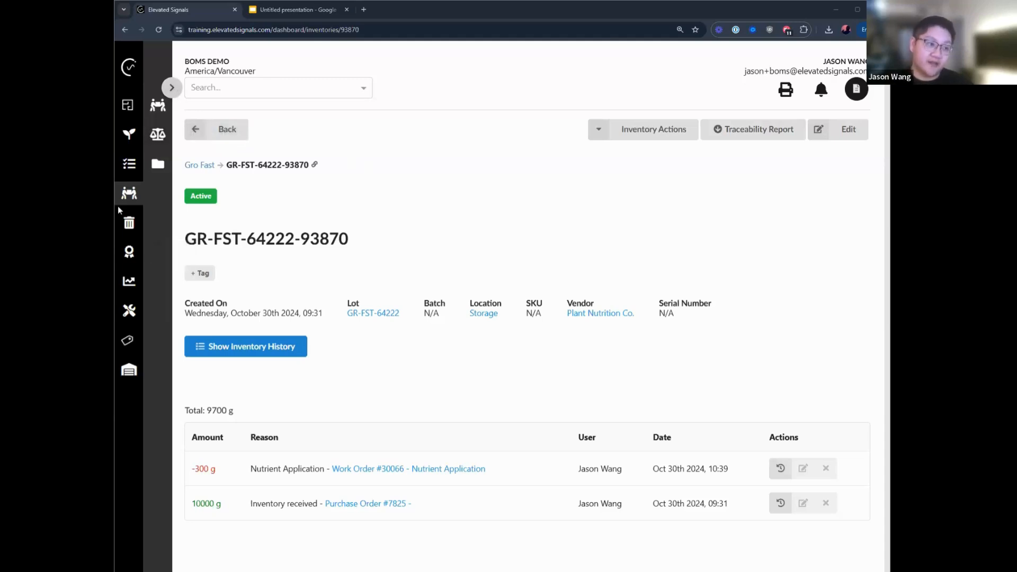
# Create a bill of material named Bulk 0.5g Pre-Roll Production with work order type Bulk Pre-Roll Production, and open it
pyautogui.click(227, 134)
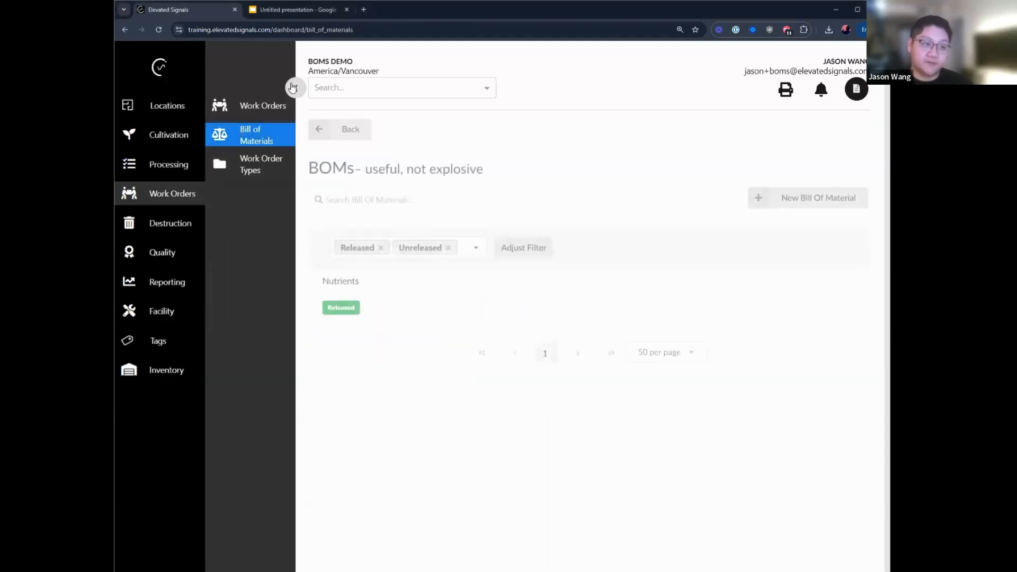
pyautogui.click(293, 87)
pyautogui.click(815, 197)
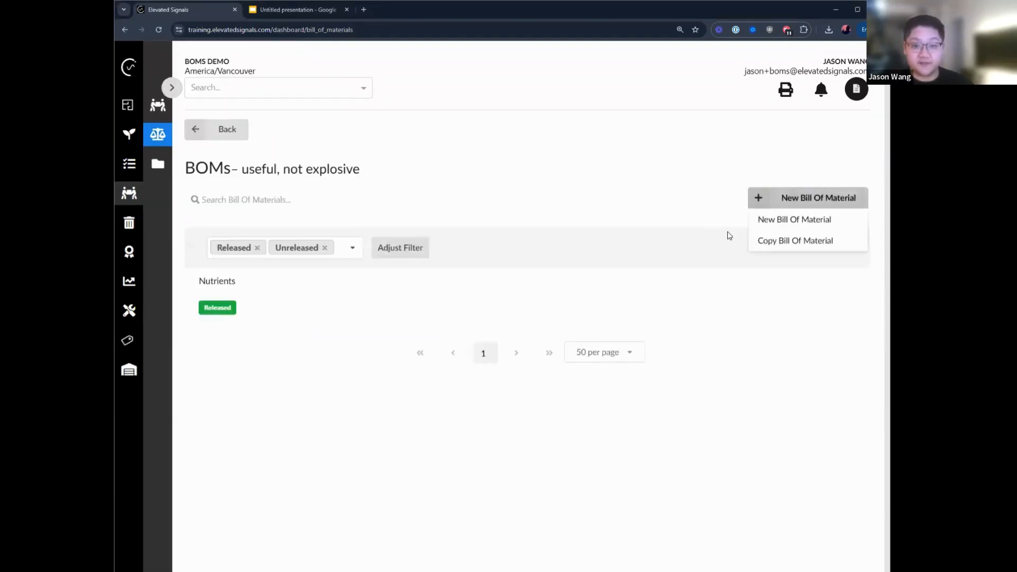
pyautogui.click(763, 221)
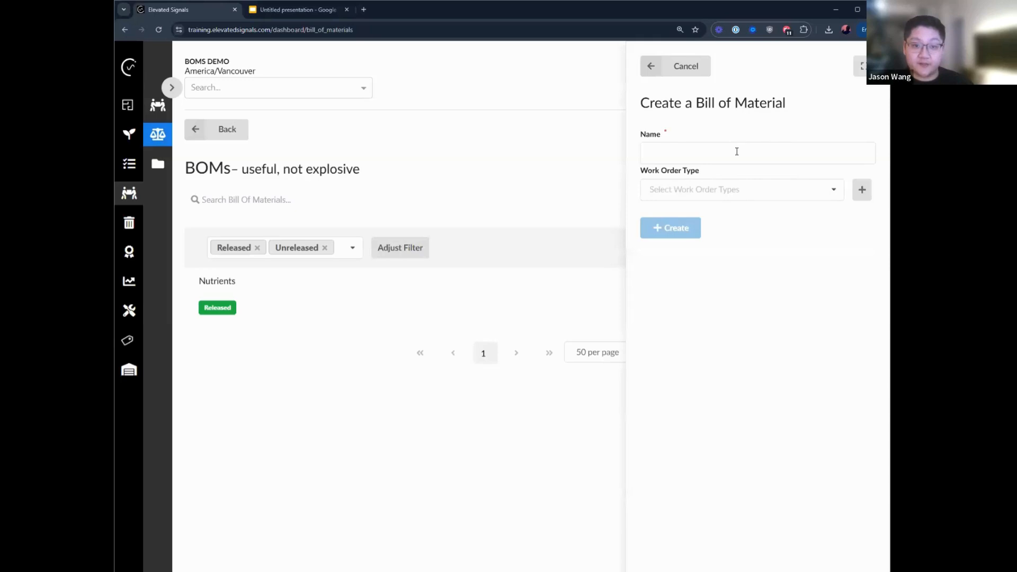
pyautogui.click(736, 151)
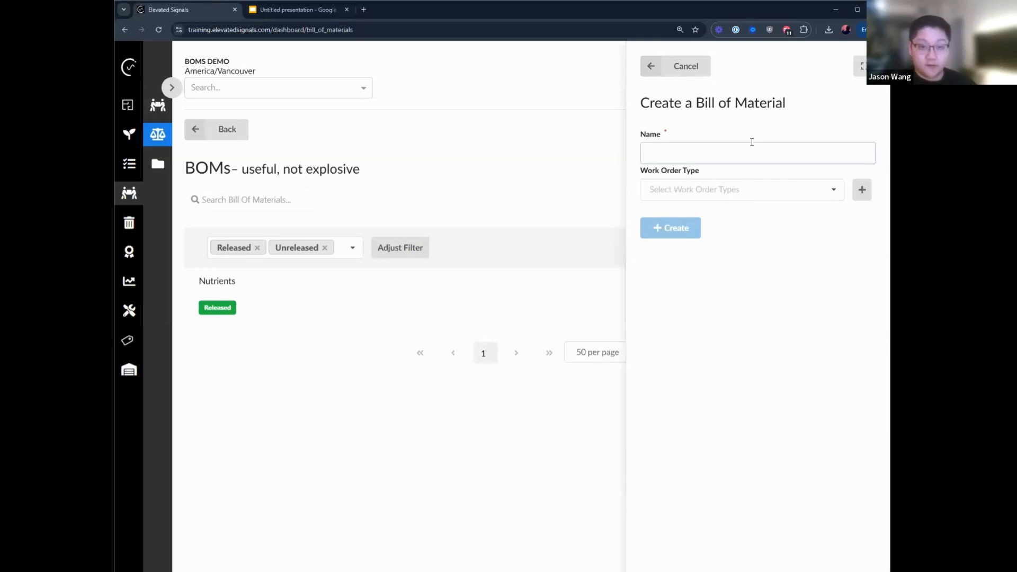
pyautogui.write('Bulk 0.5g Pre-Roll')
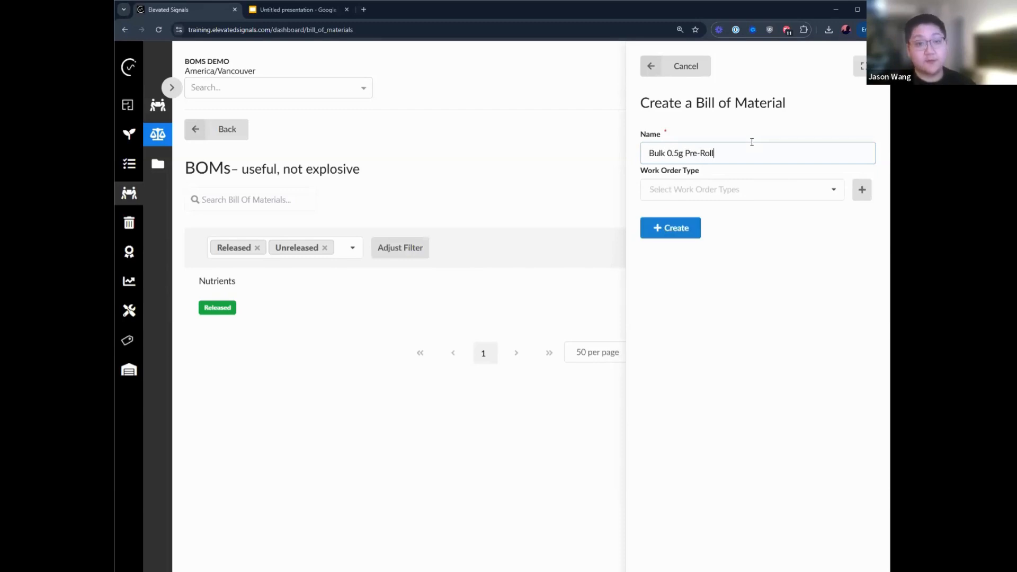
pyautogui.write(' Production')
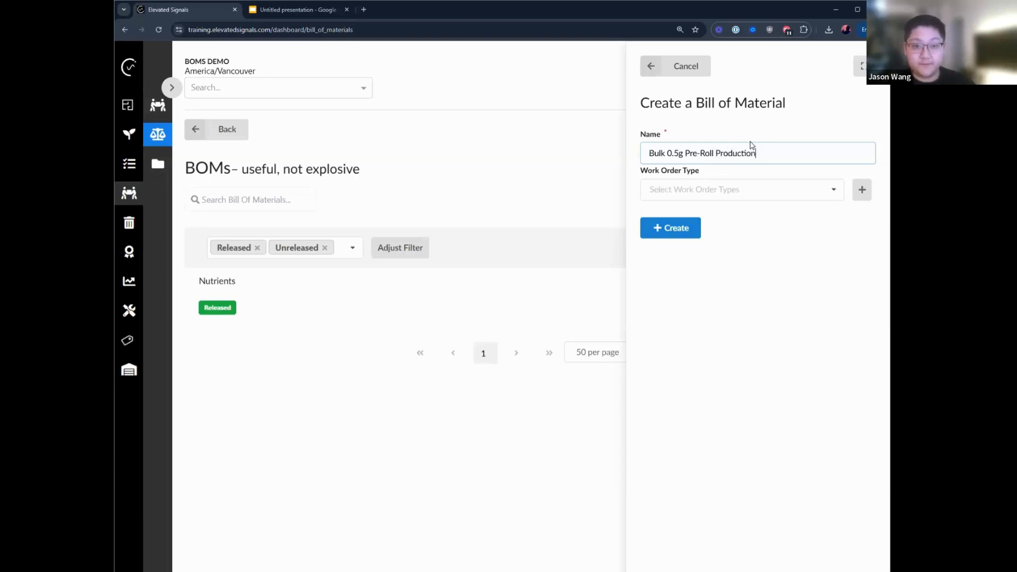
pyautogui.click(681, 189)
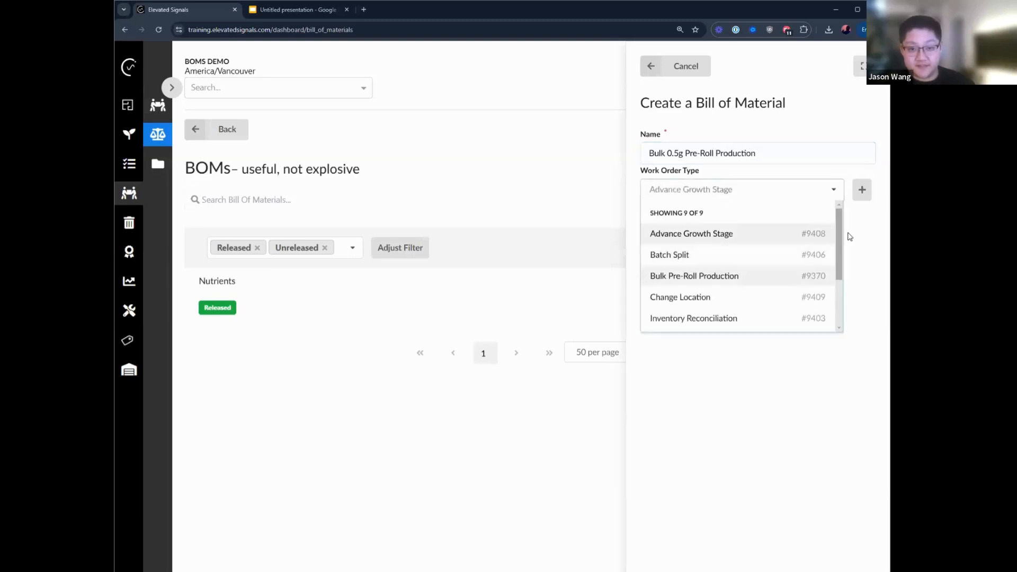
pyautogui.click(738, 280)
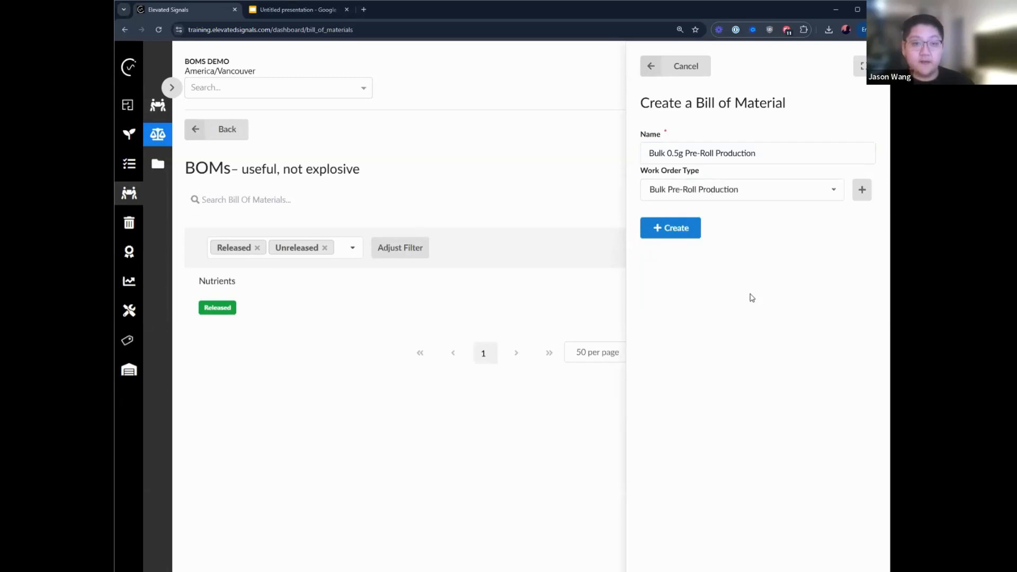
pyautogui.click(673, 234)
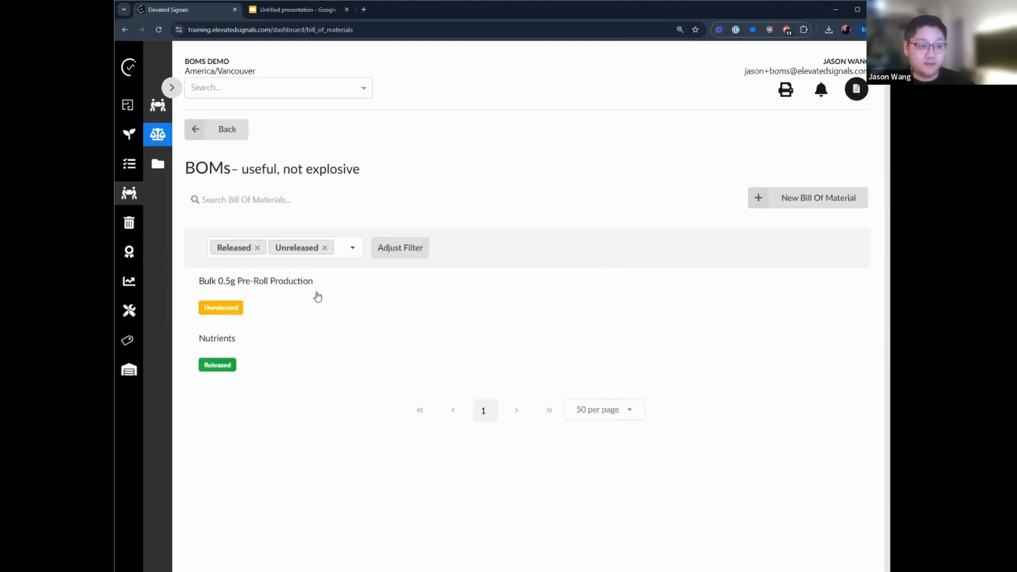
pyautogui.click(319, 296)
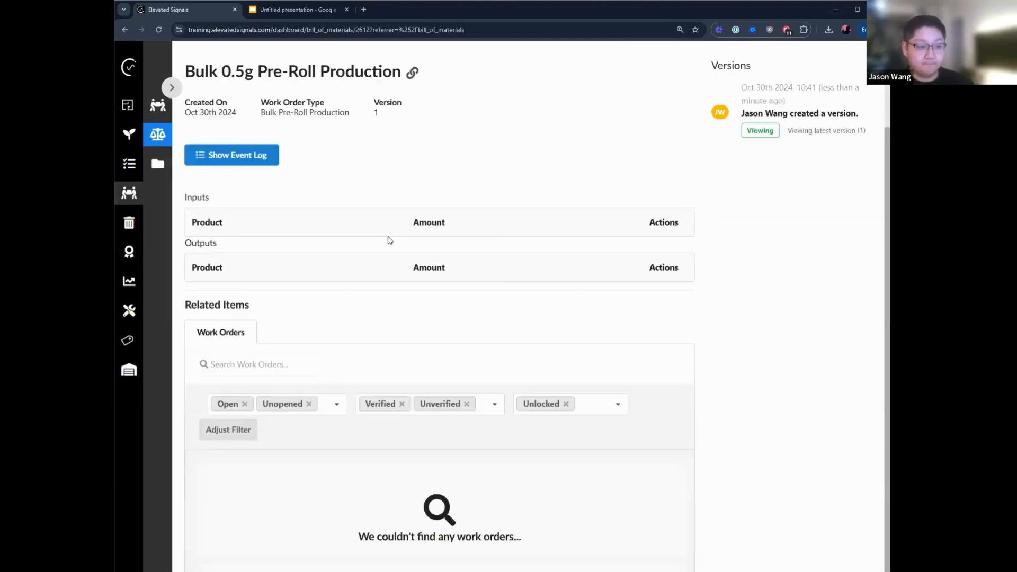
pyautogui.click(705, 139)
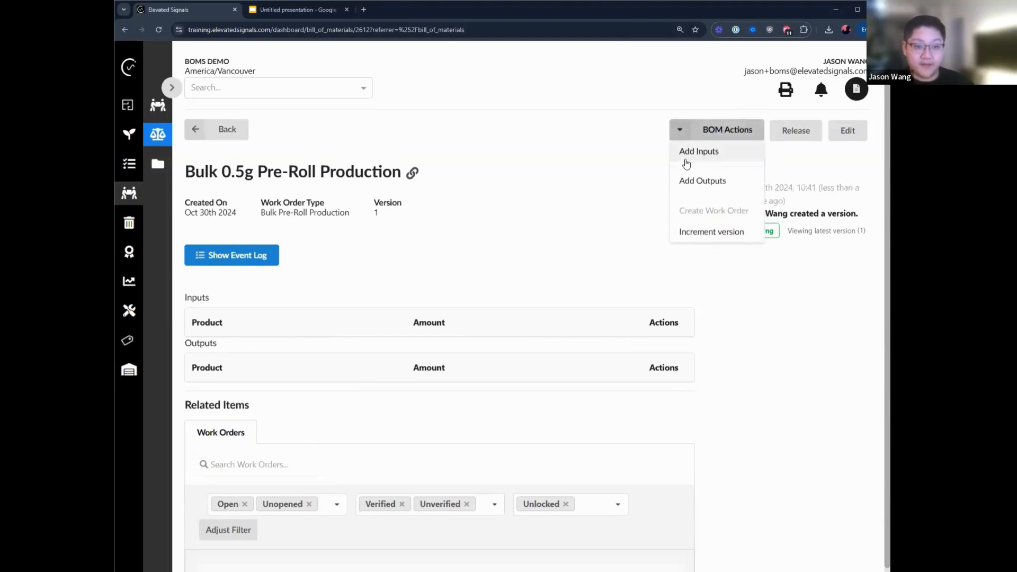
pyautogui.click(688, 158)
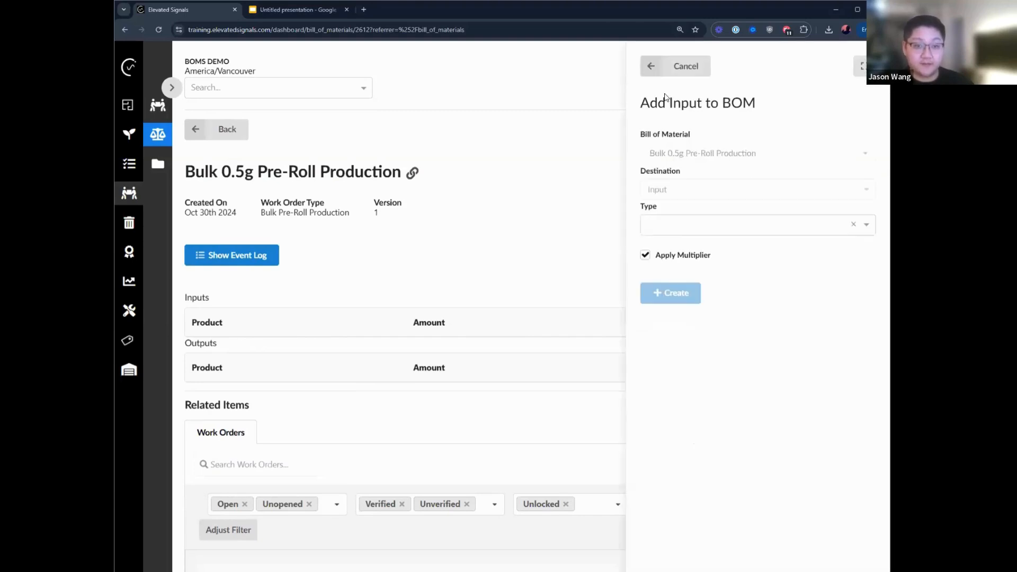
pyautogui.click(668, 69)
# Start an output of type Inventory for the bill of material, with Bulk Pre-Roll (0.5g) as the product
pyautogui.click(689, 134)
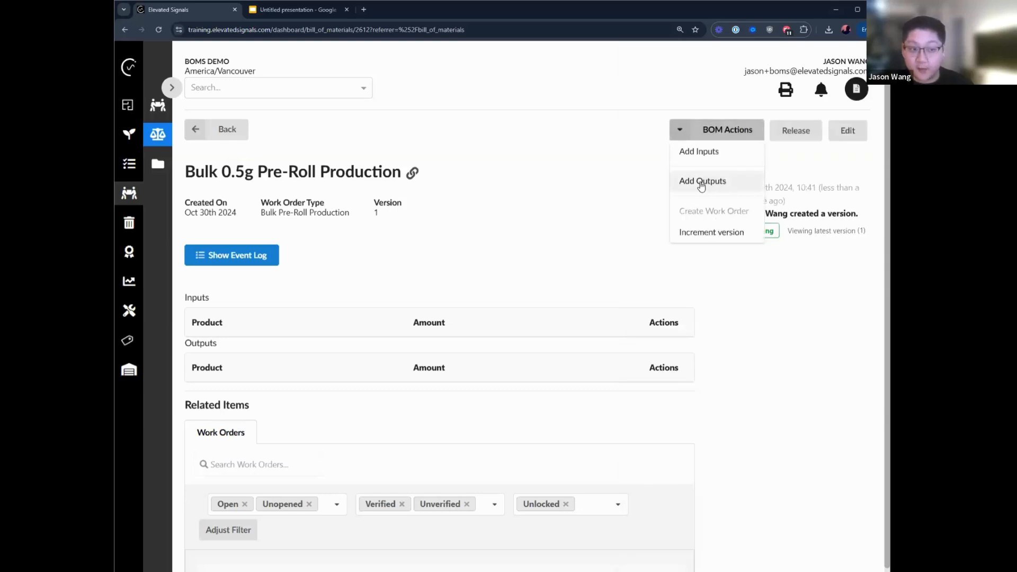
pyautogui.click(700, 184)
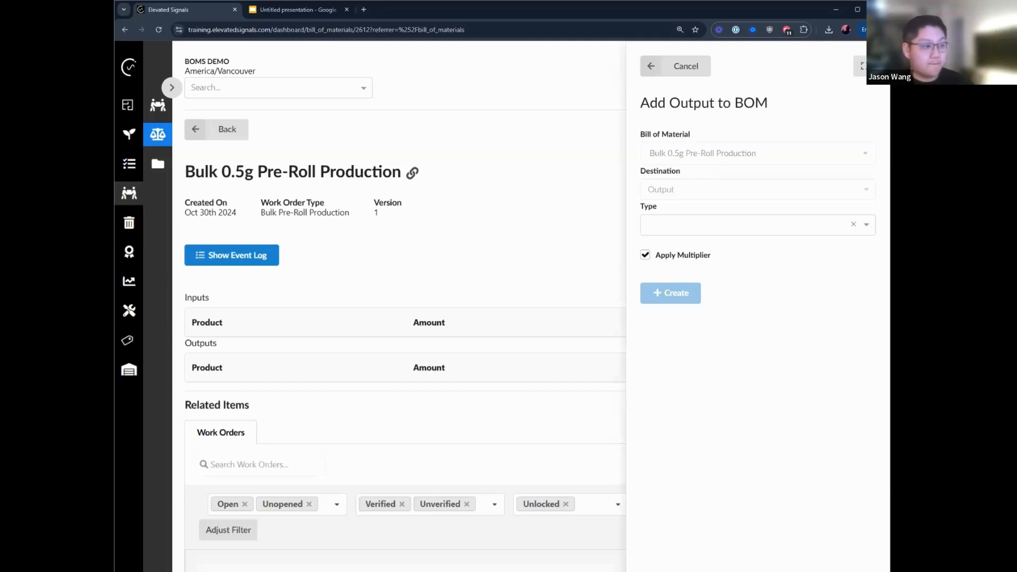
pyautogui.click(680, 229)
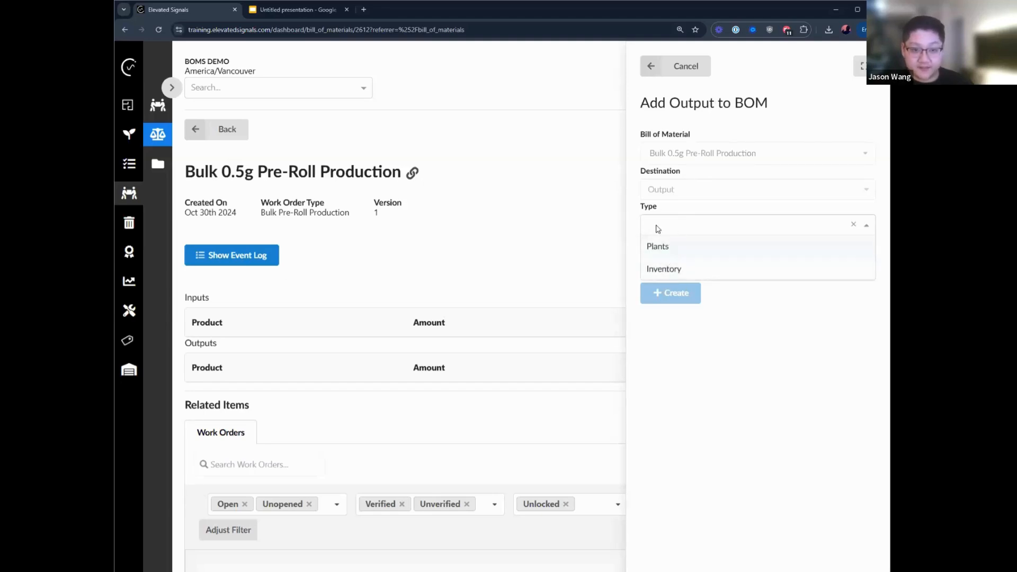
pyautogui.click(671, 268)
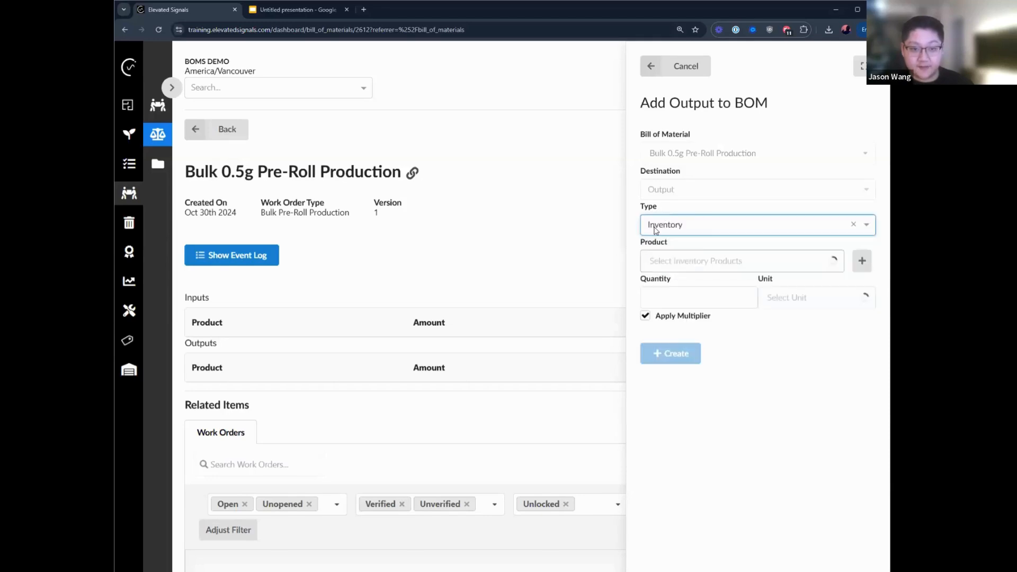
pyautogui.click(684, 260)
pyautogui.moveTo(838, 321); pyautogui.dragTo(842, 391)
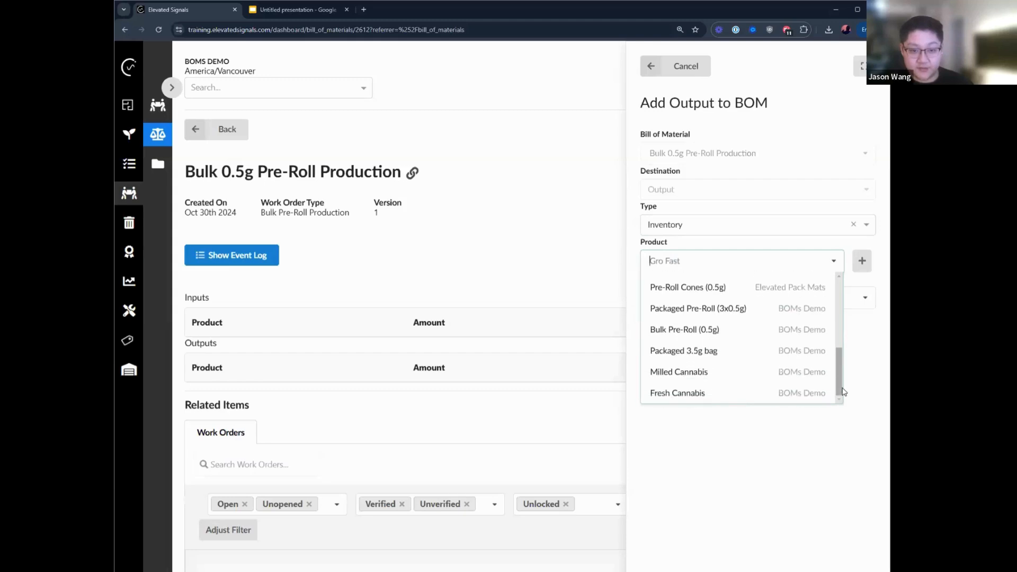
pyautogui.click(684, 331)
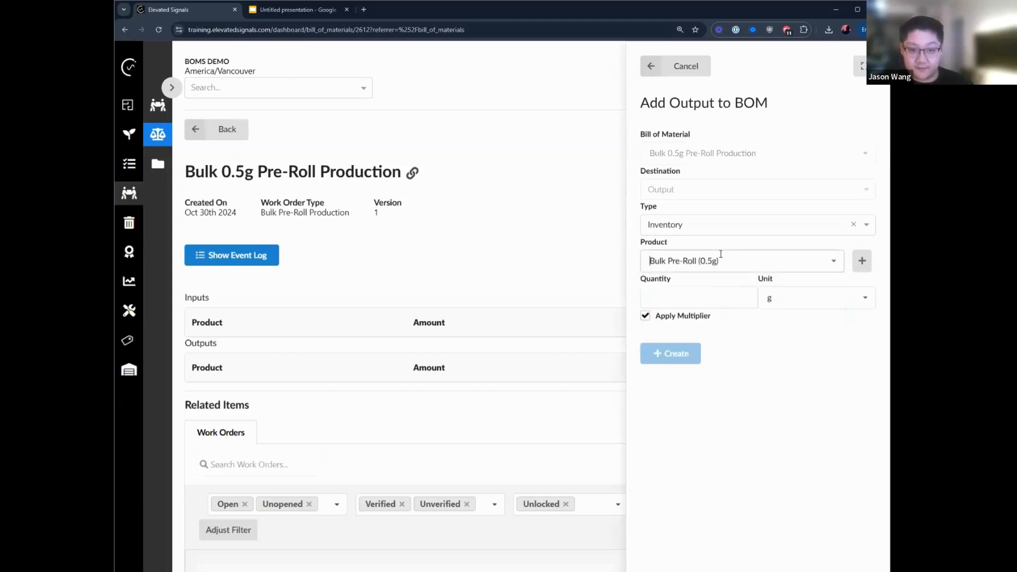
# Set the output's quantity to 1 and unit to ea, and add it to the bill of material
pyautogui.click(769, 298)
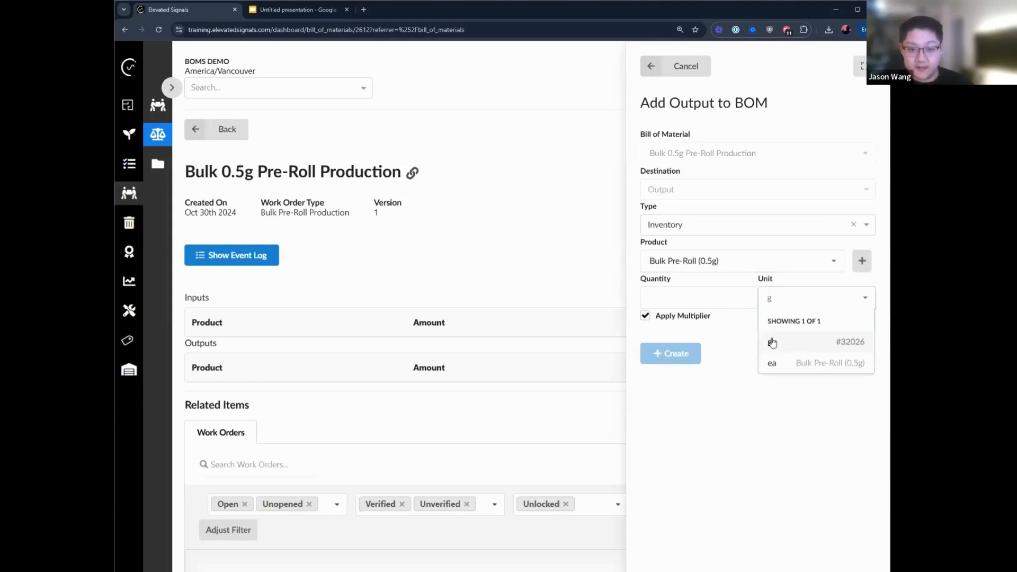
pyautogui.click(779, 365)
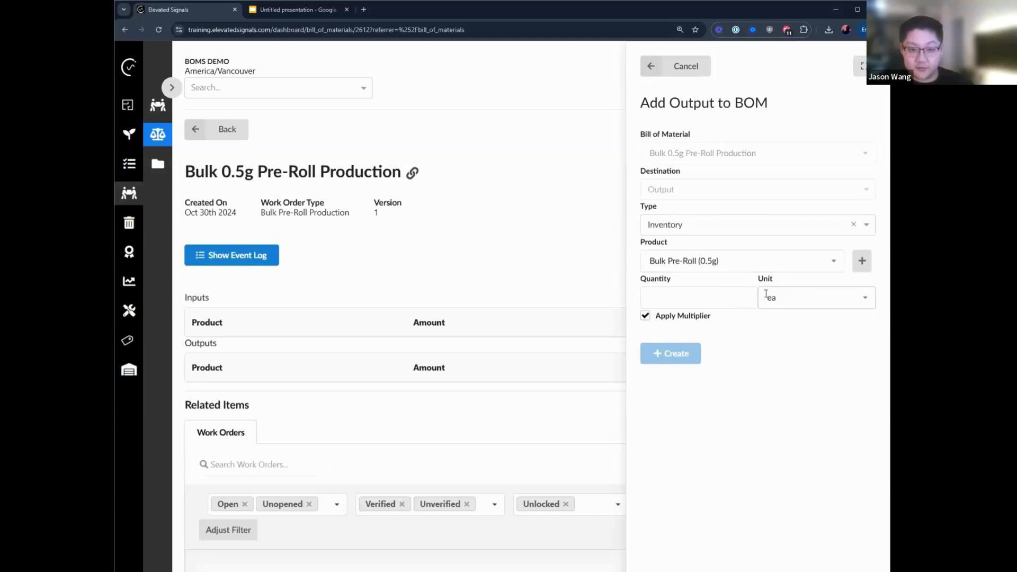
pyautogui.click(706, 297)
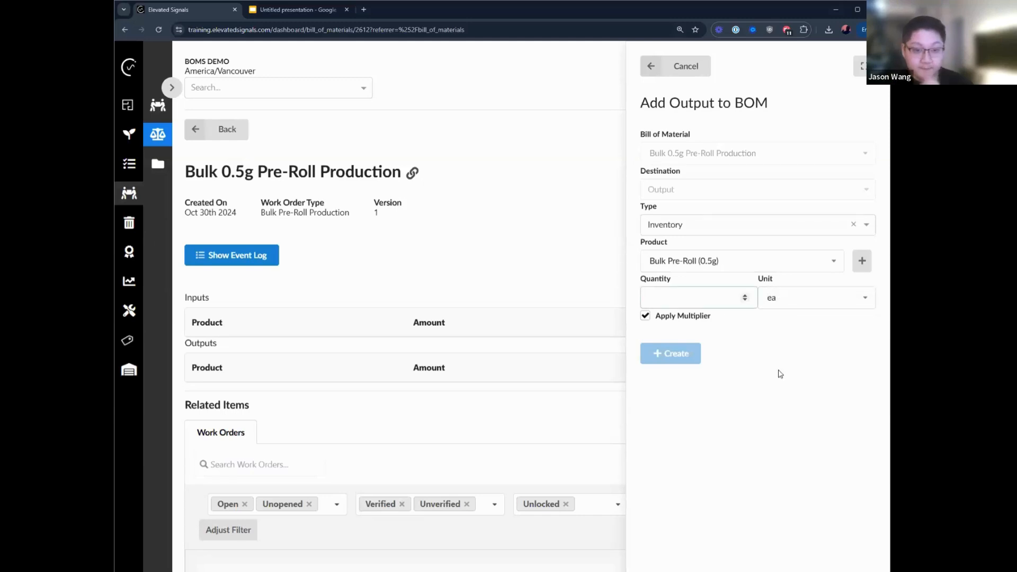
pyautogui.write('1')
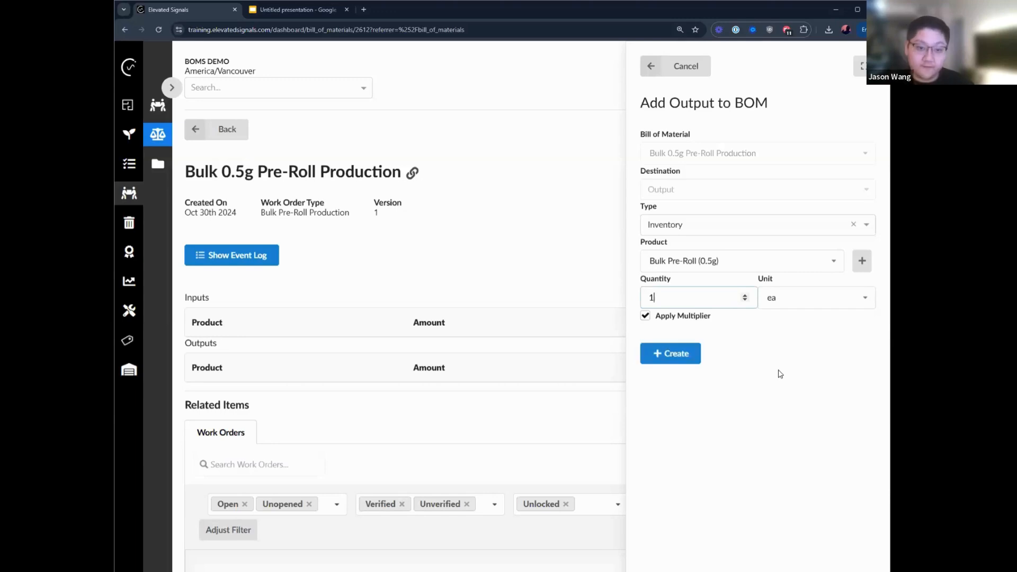
pyautogui.click(674, 359)
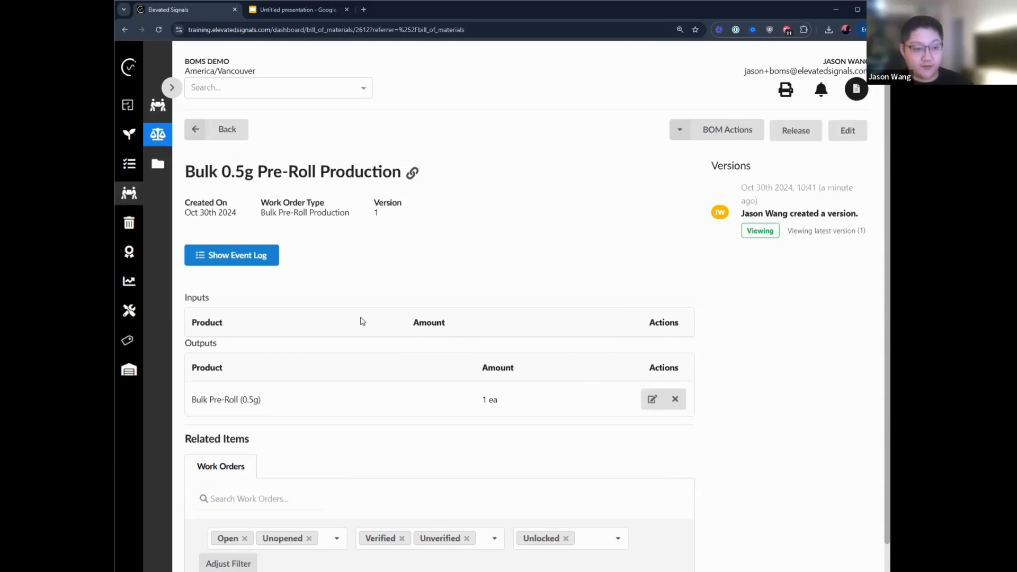
pyautogui.tripleClick(259, 402)
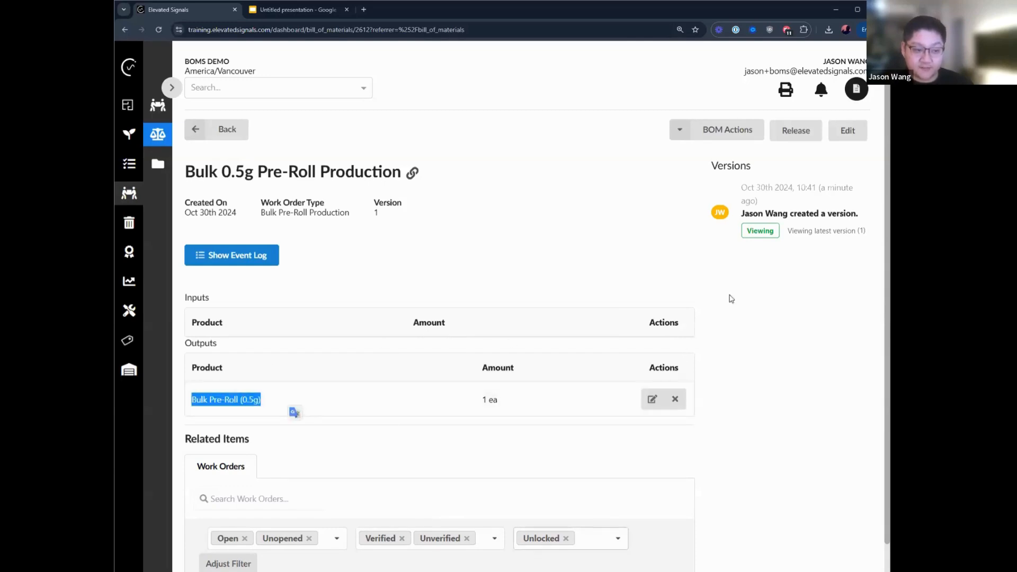
pyautogui.click(638, 183)
# Start an input of type Inventory for the bill of material, with Milled Cannabis as the product
pyautogui.click(683, 130)
pyautogui.rightClick(687, 129)
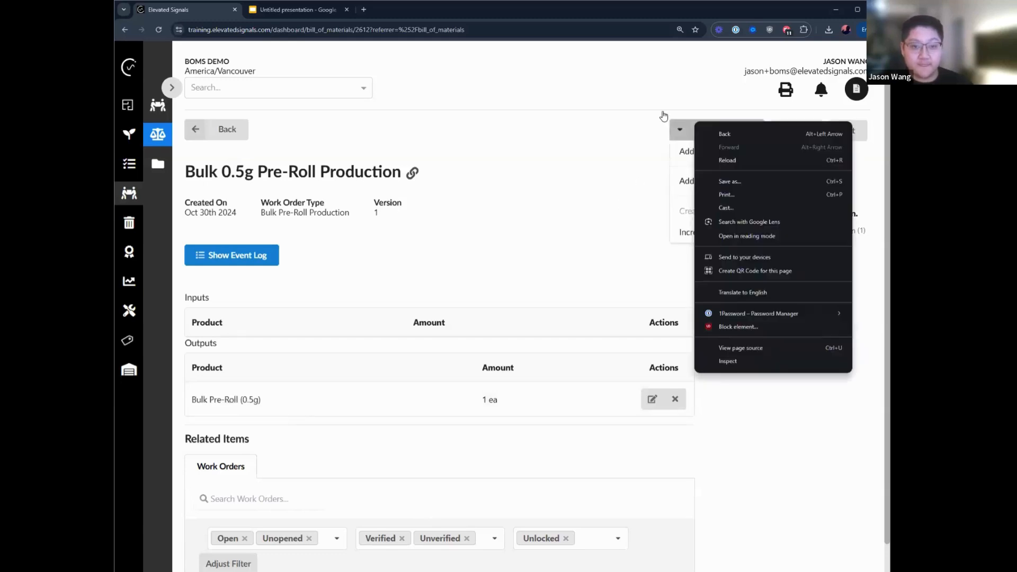
pyautogui.click(686, 130)
pyautogui.click(687, 130)
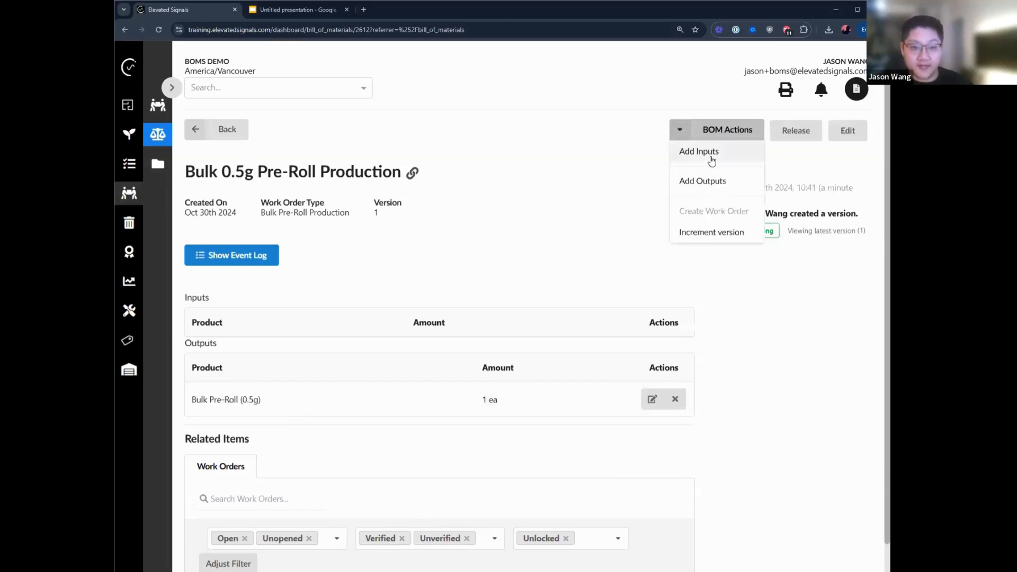
pyautogui.click(699, 151)
pyautogui.click(691, 224)
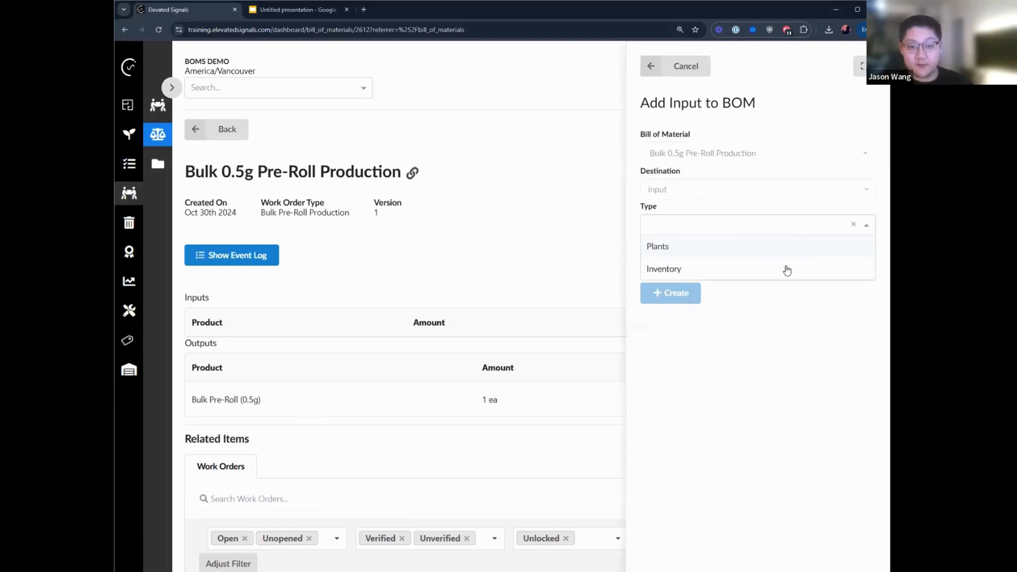
pyautogui.click(780, 265)
pyautogui.click(780, 262)
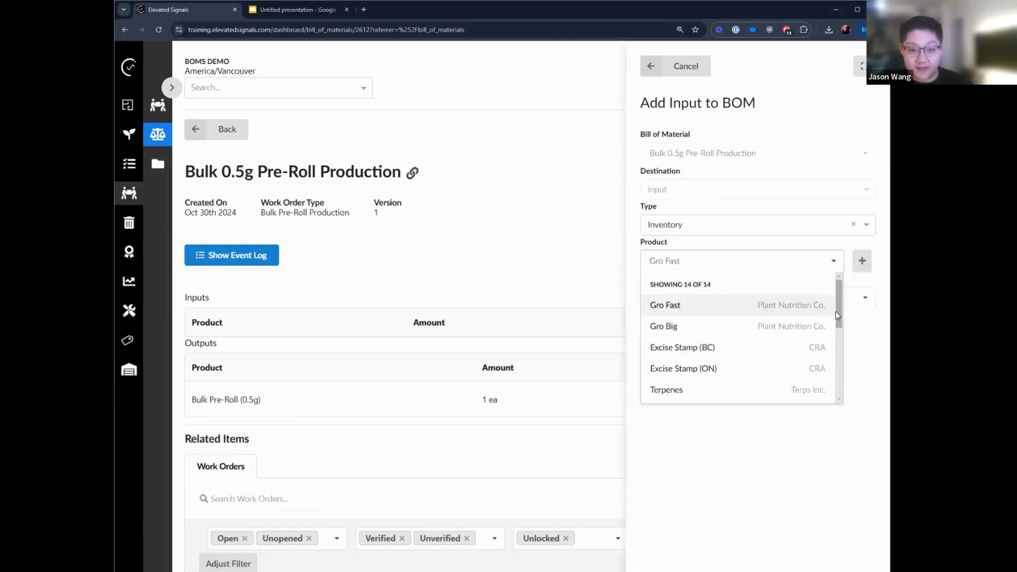
pyautogui.scroll(-4, 840, 324)
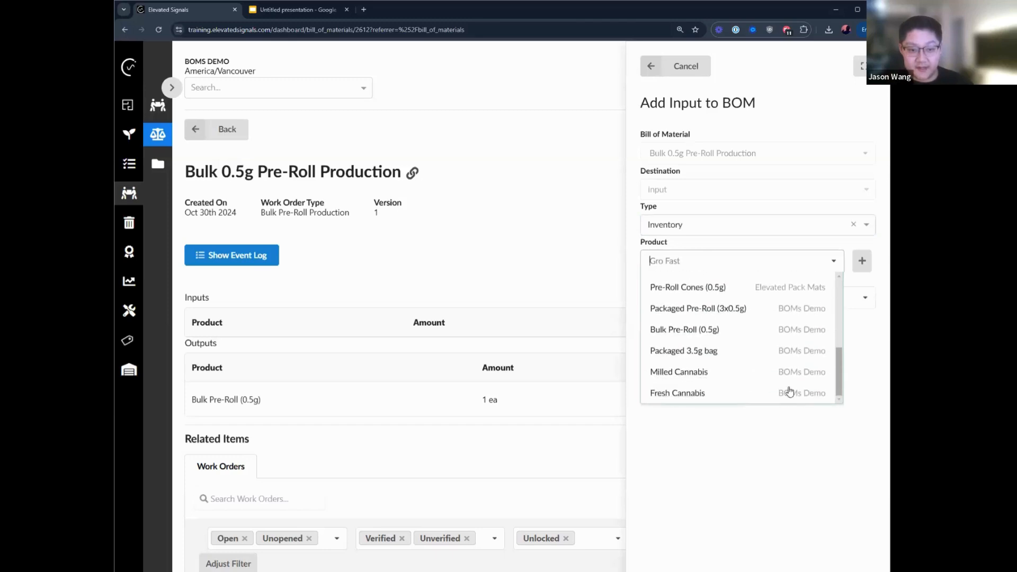
pyautogui.click(787, 377)
# Set the Milled Cannabis input's quantity to 0.5 g with the multiplier applied, and add it to the bill of material
pyautogui.click(726, 287)
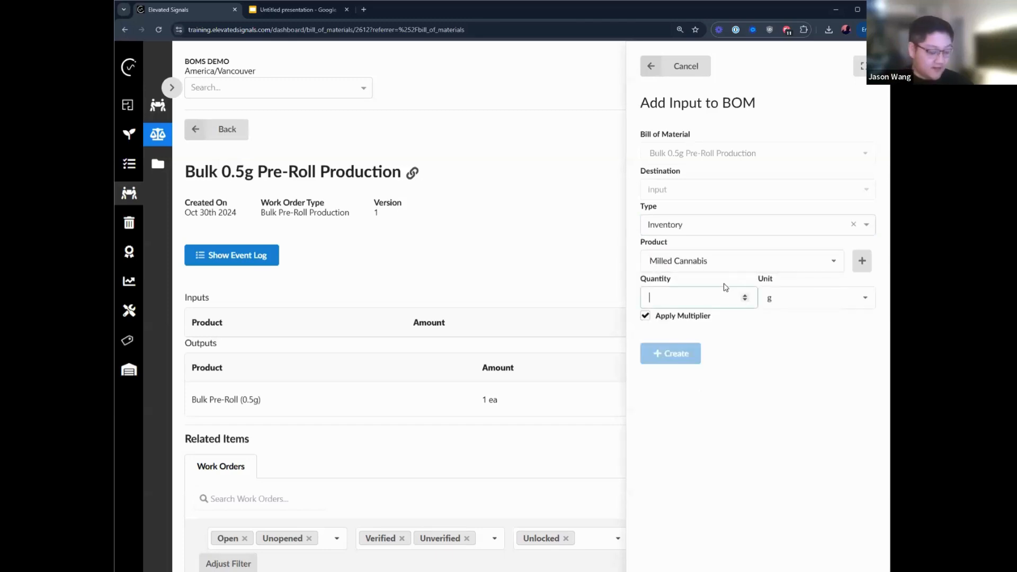
pyautogui.write('0.5')
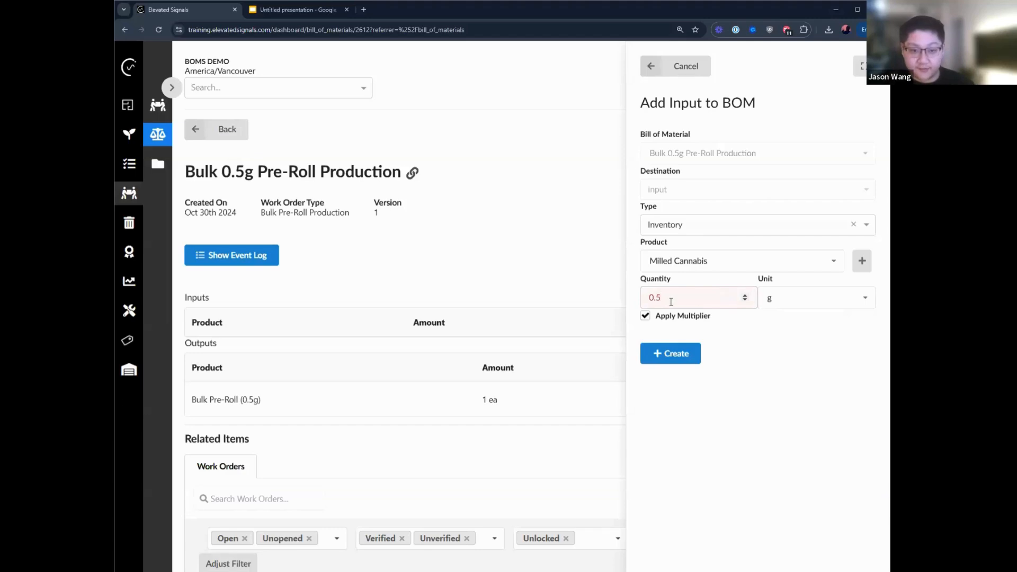
pyautogui.moveTo(196, 400); pyautogui.dragTo(303, 404)
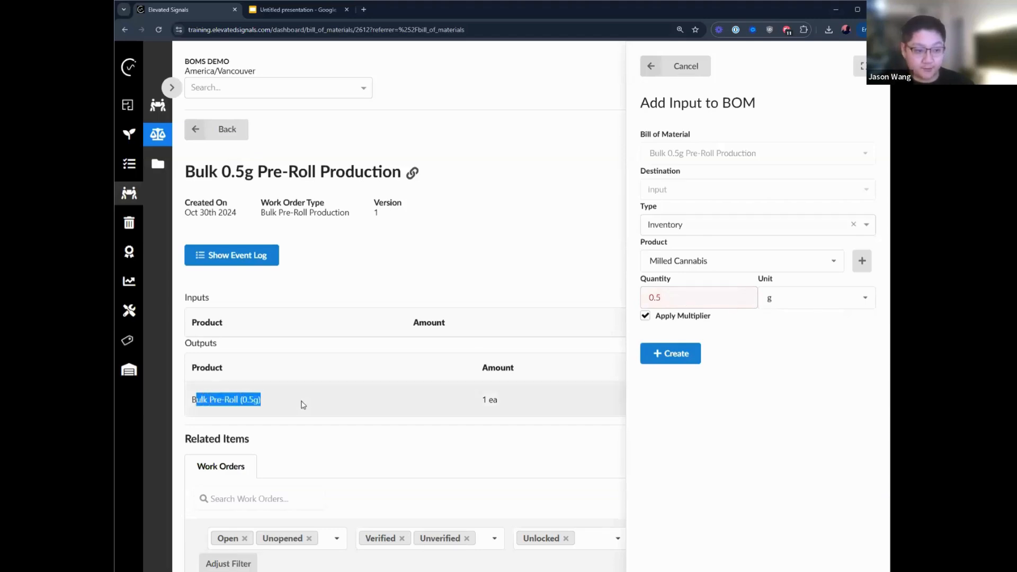
pyautogui.click(670, 353)
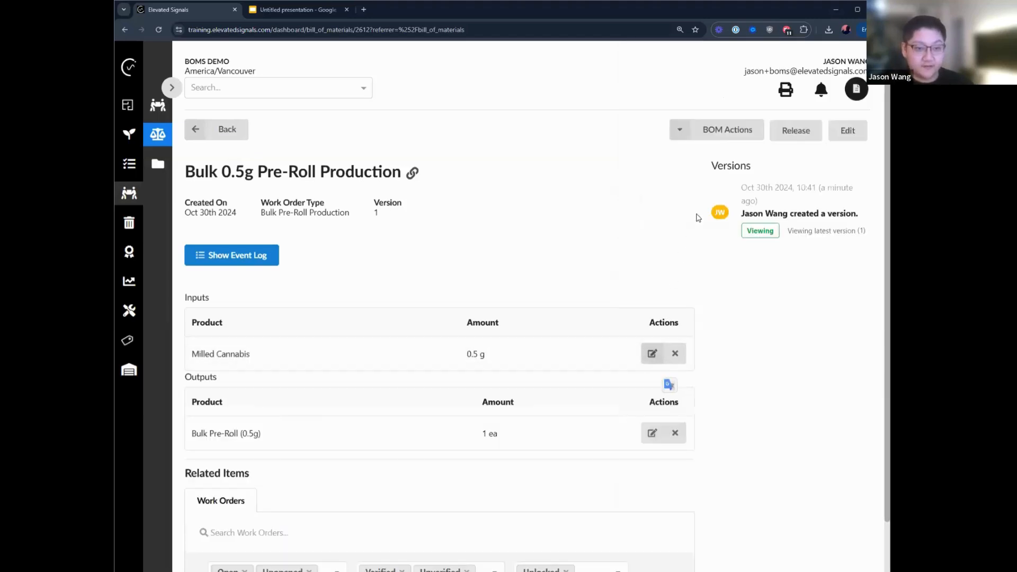
# Add an Inventory input of 1 ea of Pre-Roll Filters to the bill of material
pyautogui.click(689, 129)
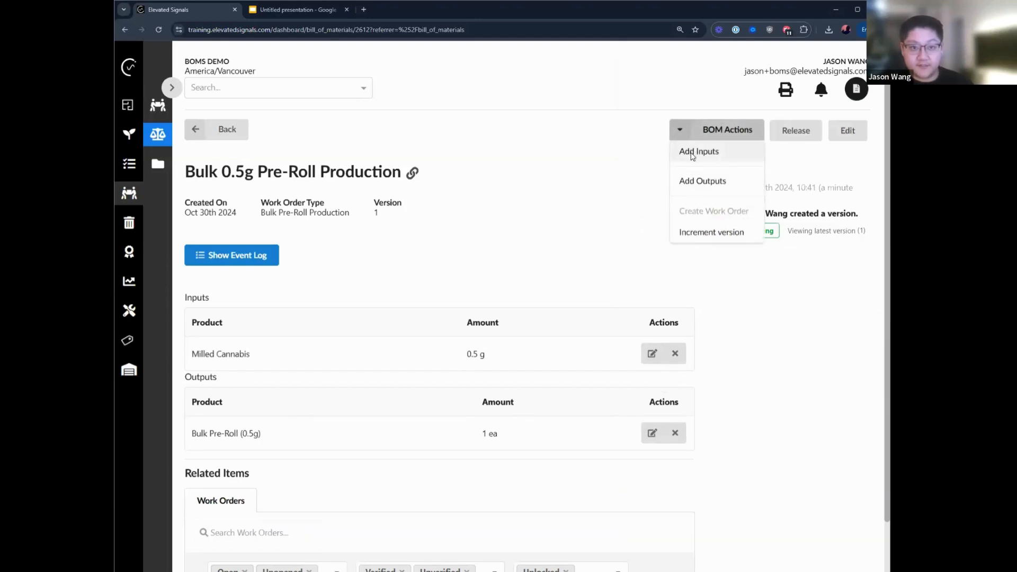
pyautogui.click(691, 154)
pyautogui.click(689, 224)
pyautogui.click(690, 271)
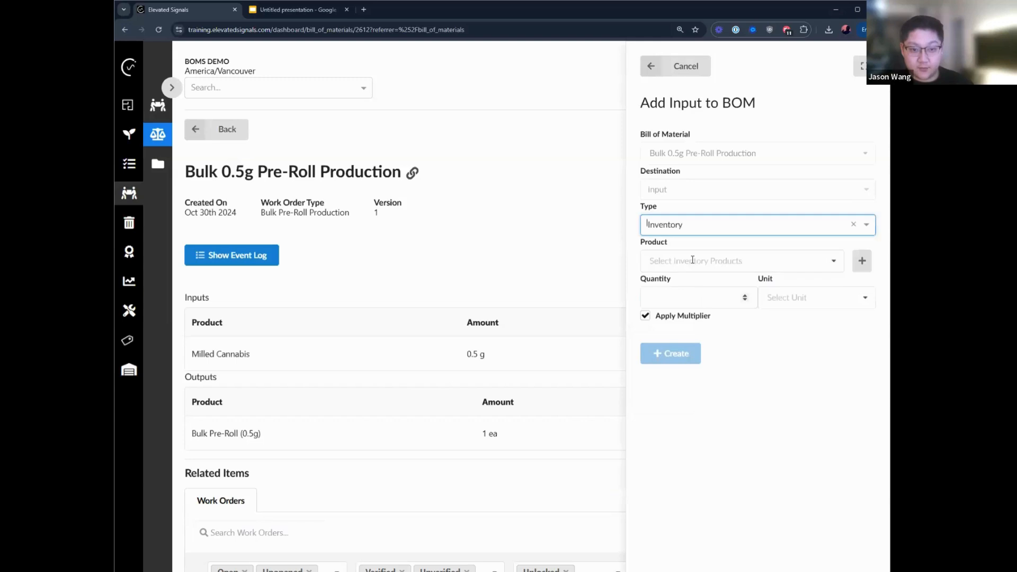
pyautogui.click(693, 260)
pyautogui.scroll(-2, 744, 348)
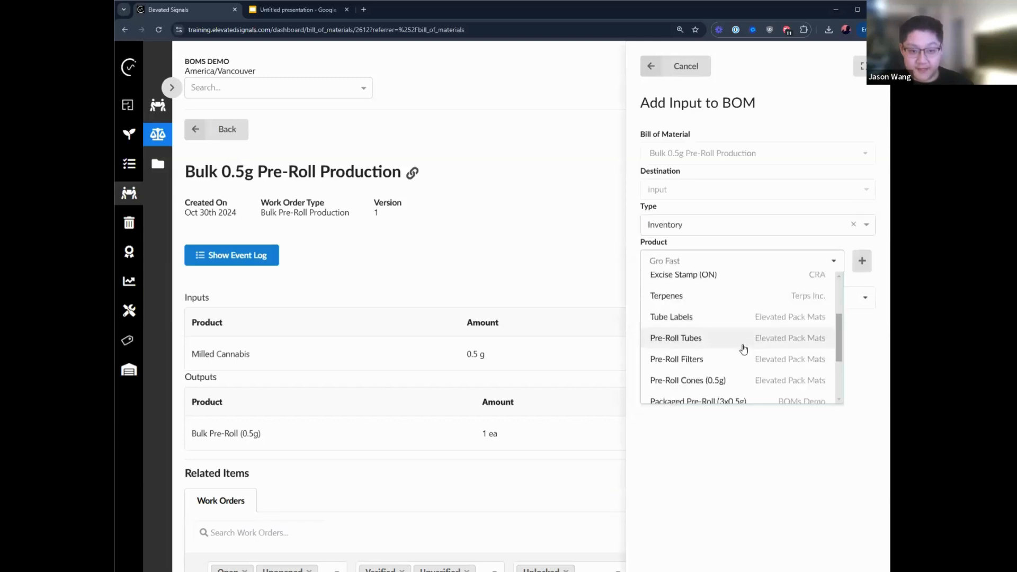
pyautogui.scroll(-1, 715, 336)
pyautogui.click(701, 317)
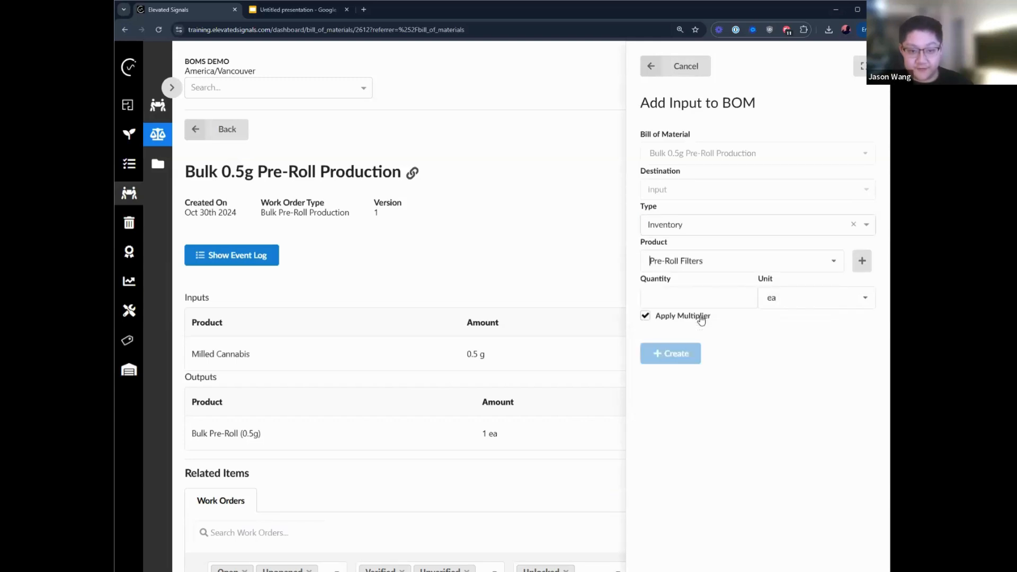
pyautogui.click(694, 297)
pyautogui.write('1')
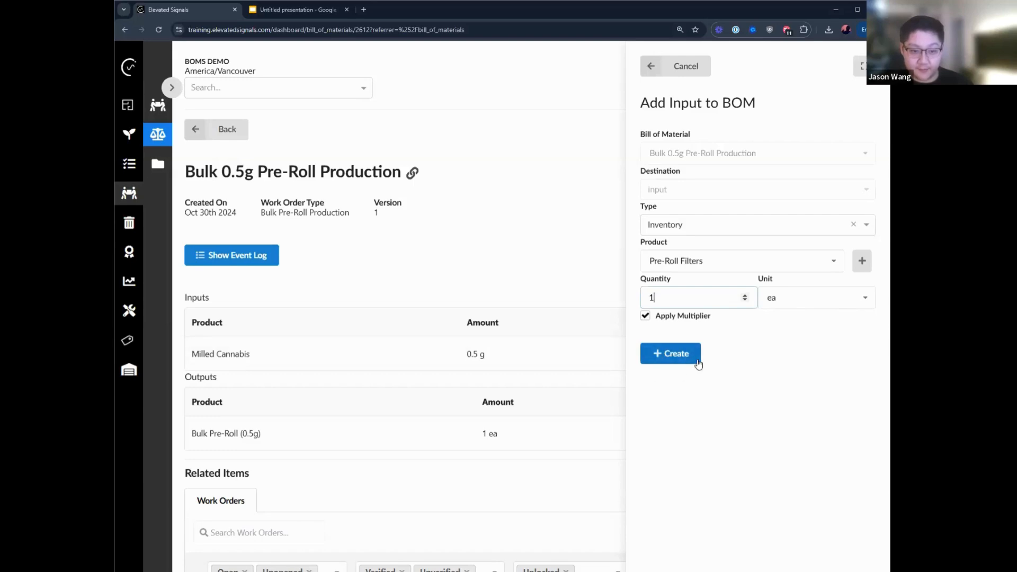
pyautogui.click(698, 365)
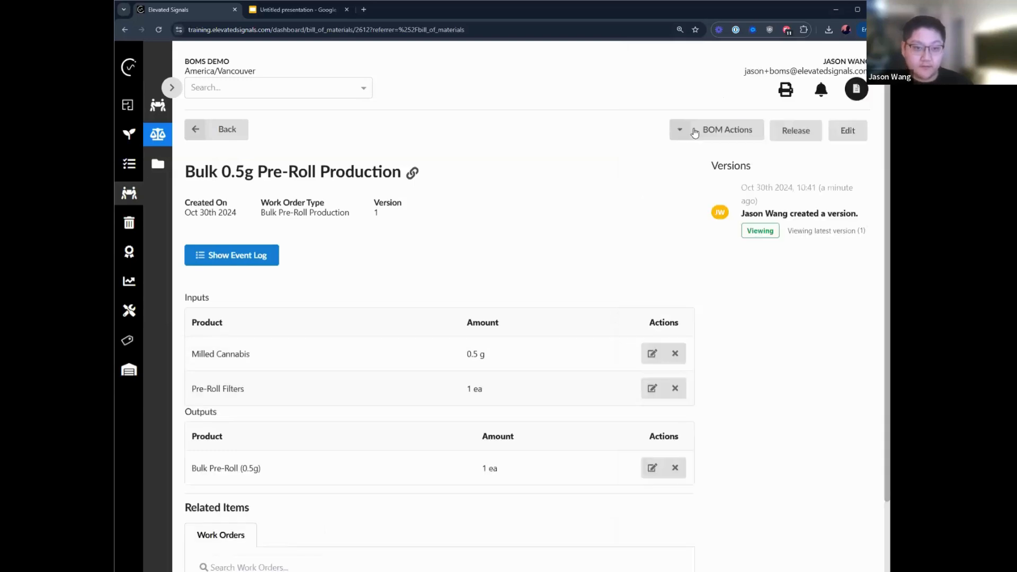
# Add an Inventory input of 1 ea of Pre-Roll Cones (0.5g) to the bill of material
pyautogui.click(712, 130)
pyautogui.click(705, 161)
pyautogui.click(699, 223)
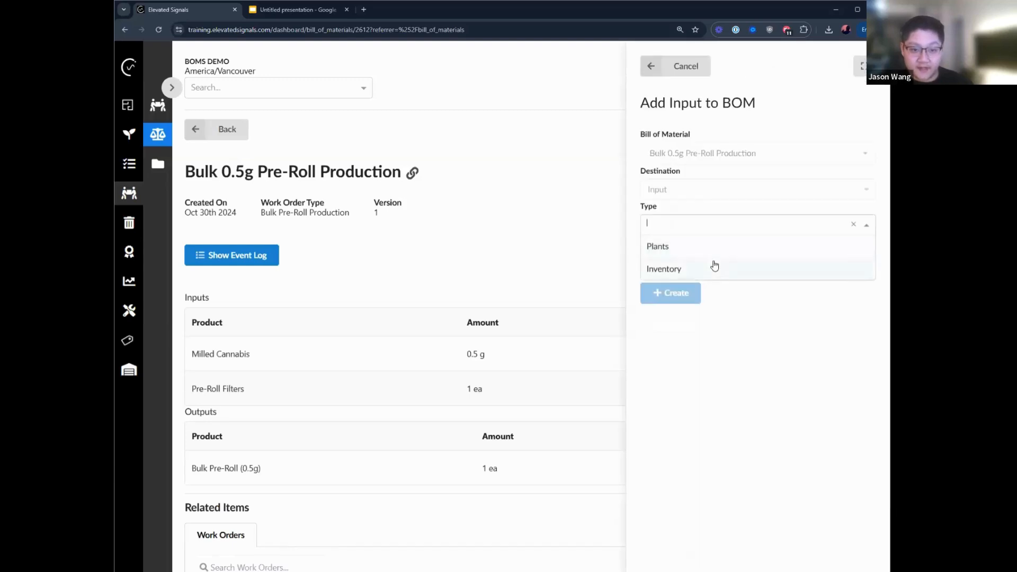
pyautogui.click(713, 266)
pyautogui.scroll(-3, 721, 337)
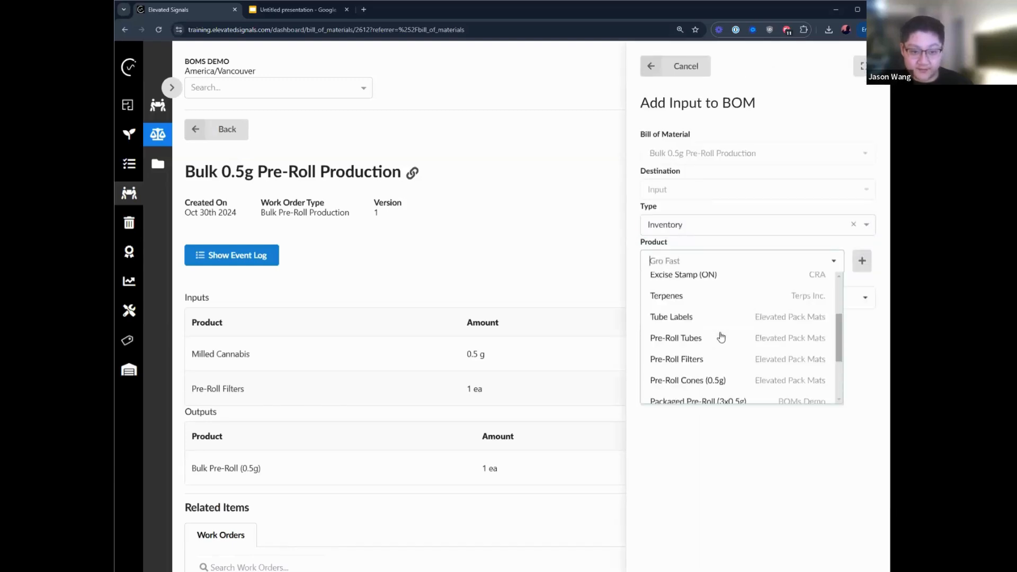
pyautogui.scroll(1, 721, 336)
pyautogui.scroll(-2, 721, 337)
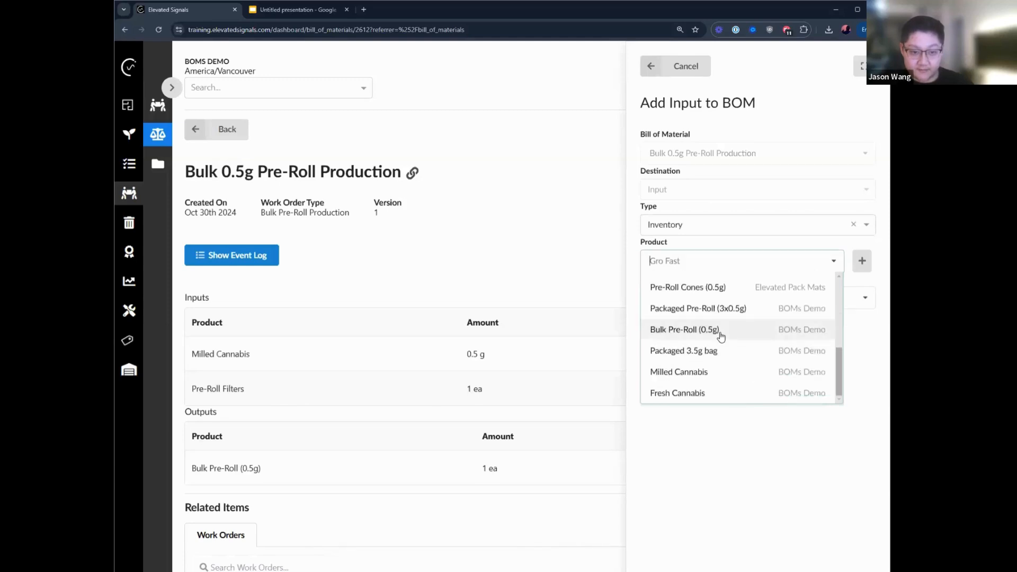
pyautogui.scroll(2, 723, 336)
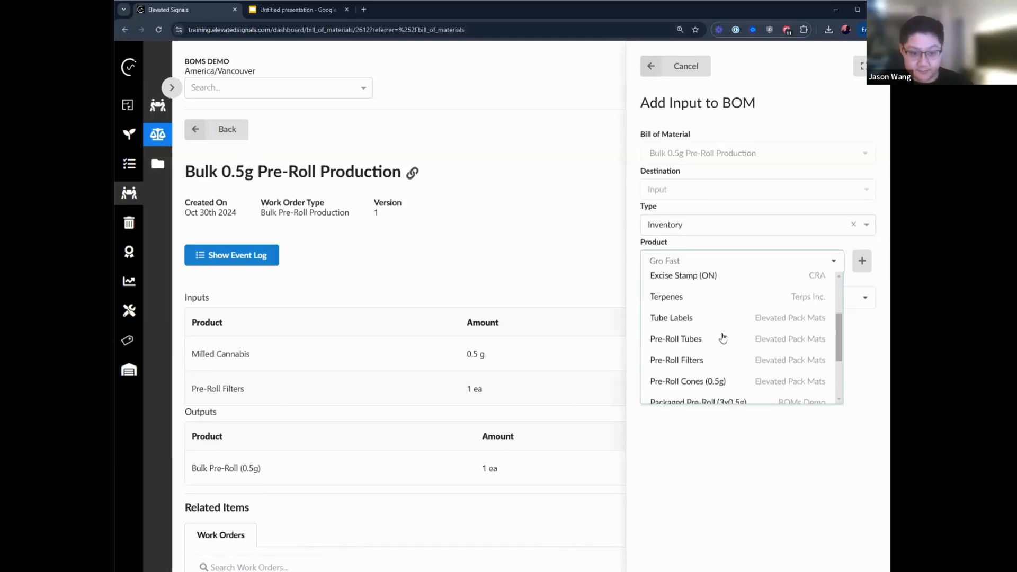
pyautogui.click(721, 382)
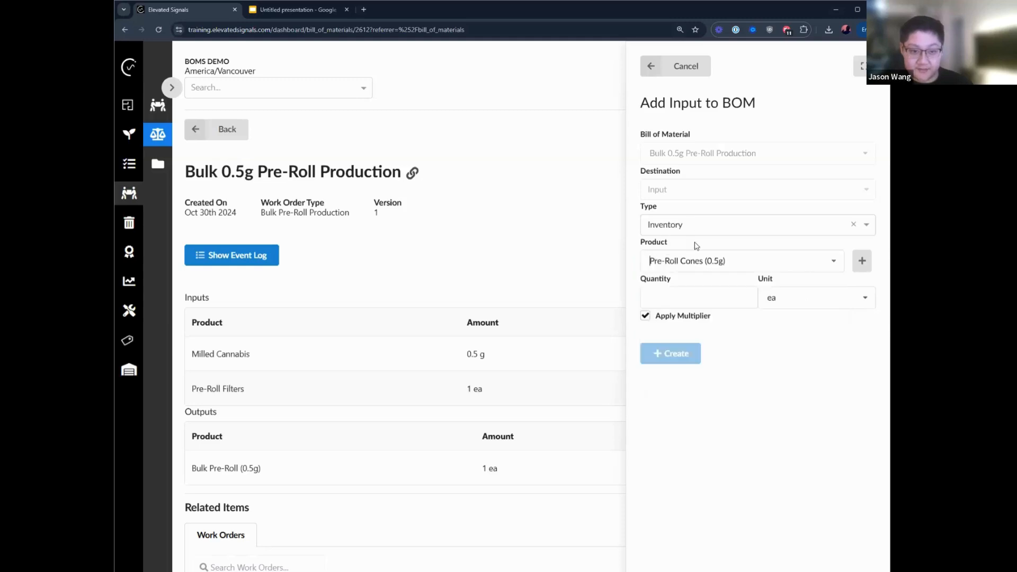
pyautogui.click(695, 298)
pyautogui.write('1')
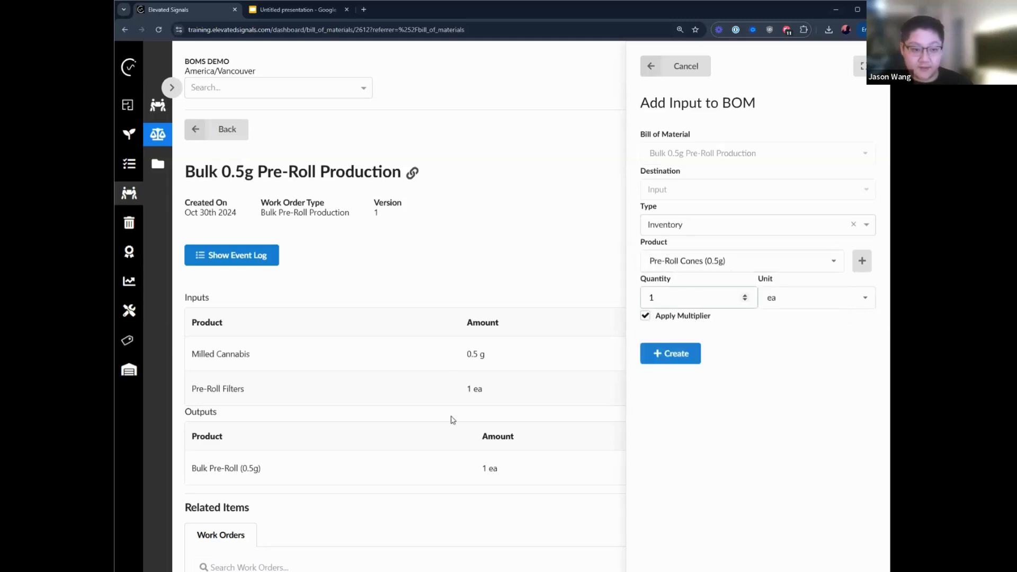
pyautogui.click(669, 356)
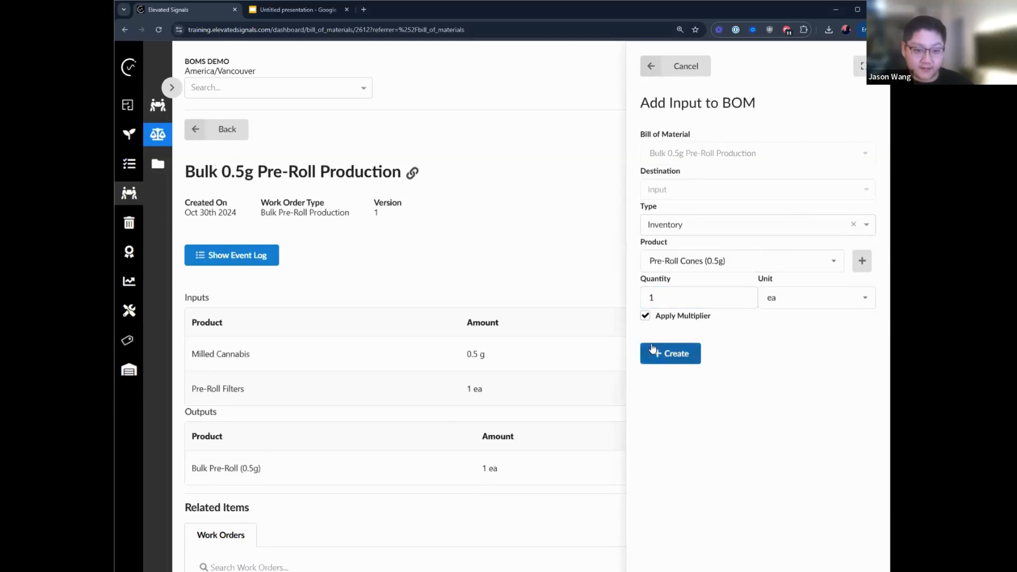
# Review the input and output amounts of the Bulk 0.5g Pre-Roll Production bill of material and release it
pyautogui.moveTo(490, 351)
pyautogui.mouseDown()
pyautogui.moveTo(522, 502)
pyautogui.moveTo(488, 347)
pyautogui.mouseUp()
pyautogui.click(542, 509)
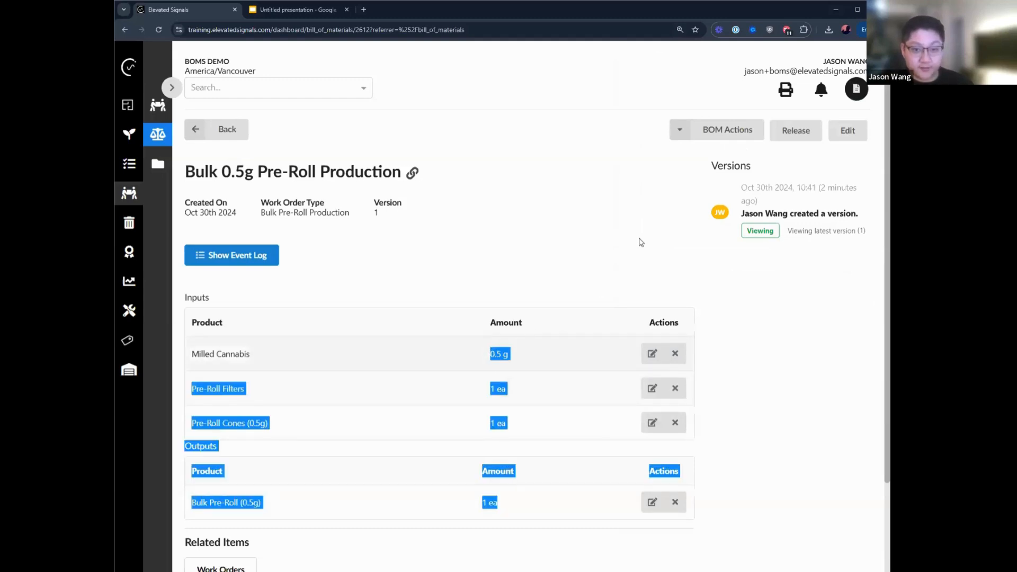
pyautogui.click(639, 237)
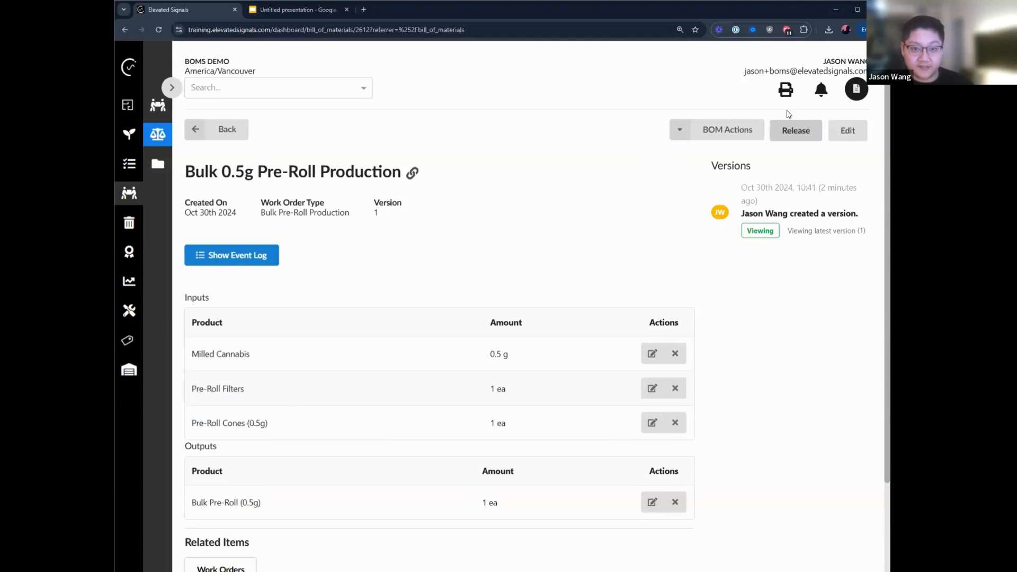
pyautogui.click(794, 131)
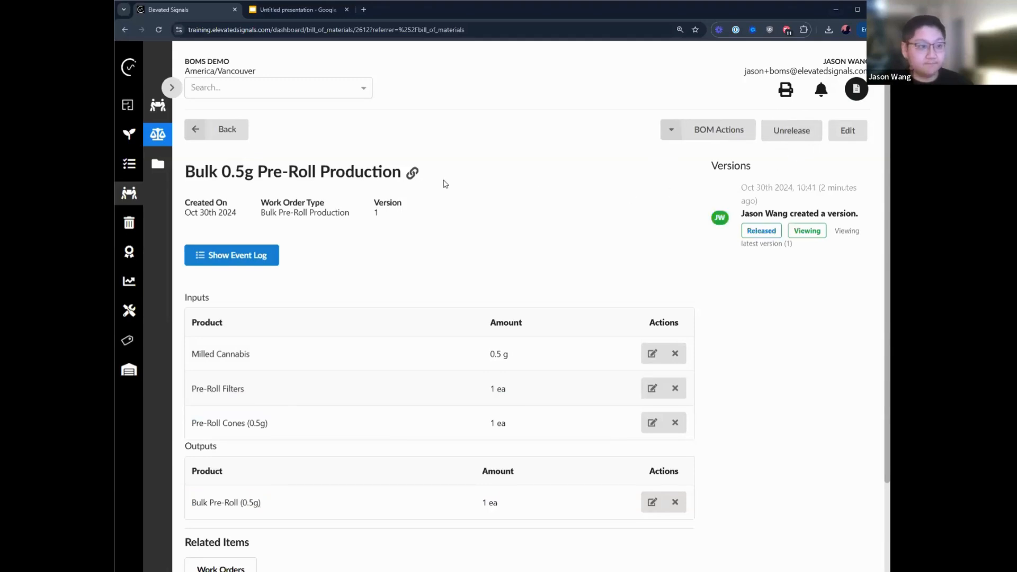
# Create a Bulk Pre-Roll Production work order using the Bulk 0.5g Pre-Roll Production bill of material with a multiplier of 100
pyautogui.click(158, 105)
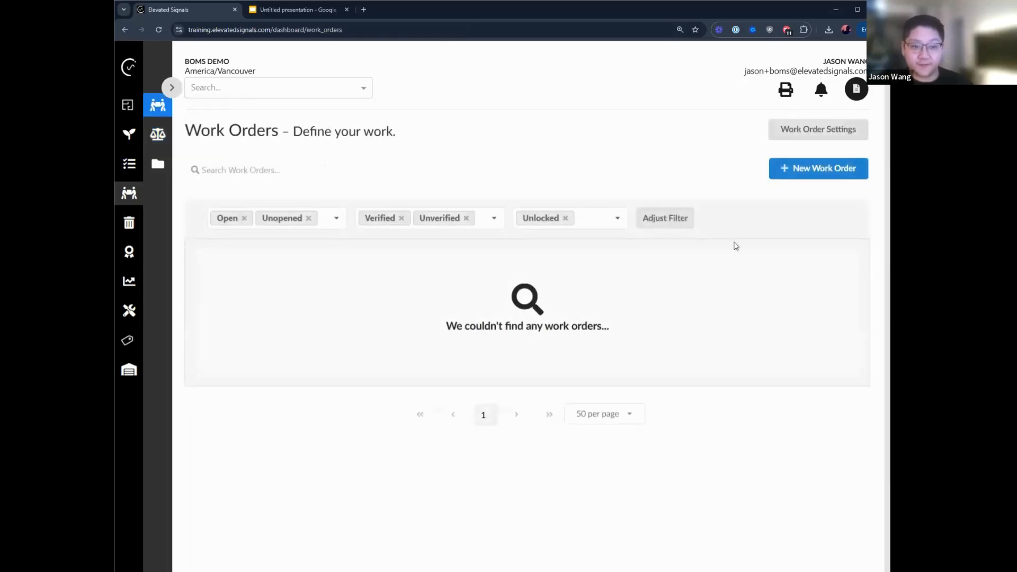
pyautogui.click(801, 172)
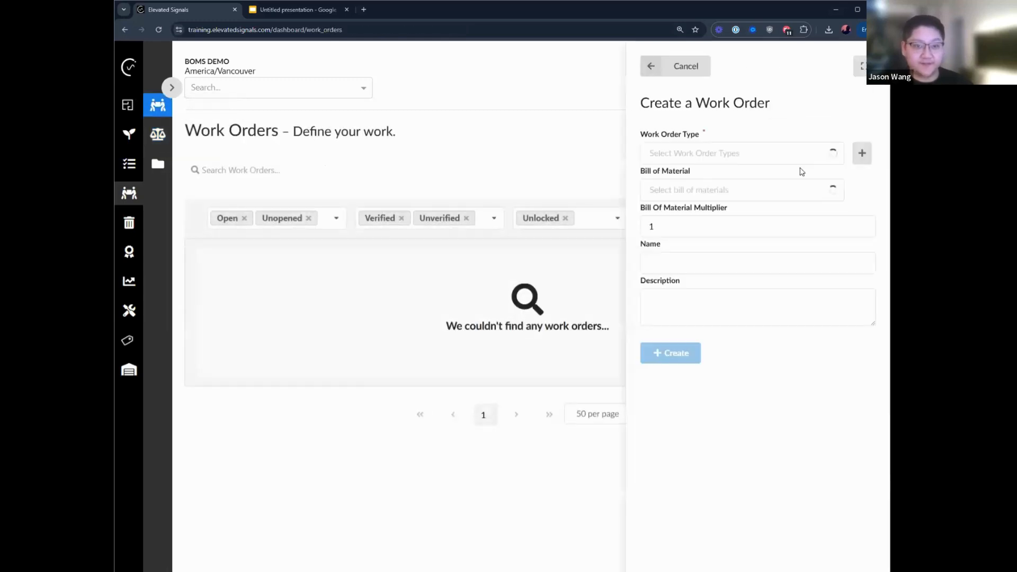
pyautogui.click(719, 160)
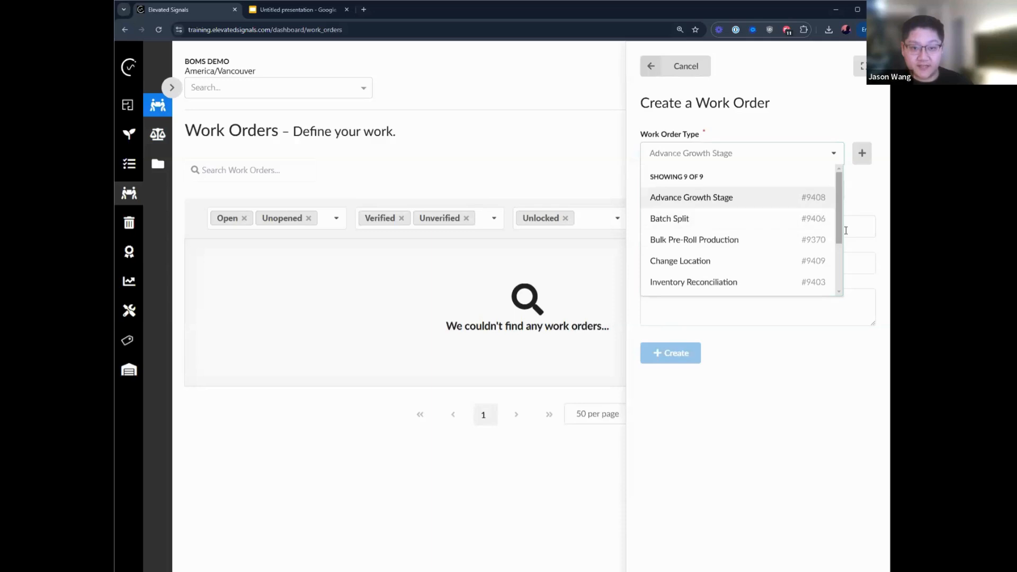
pyautogui.click(727, 239)
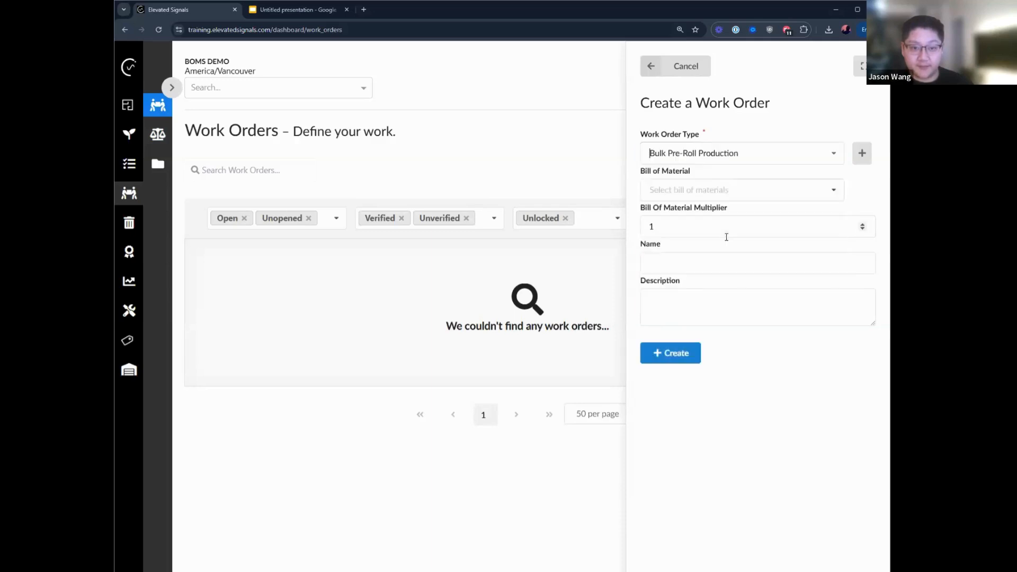
pyautogui.click(689, 191)
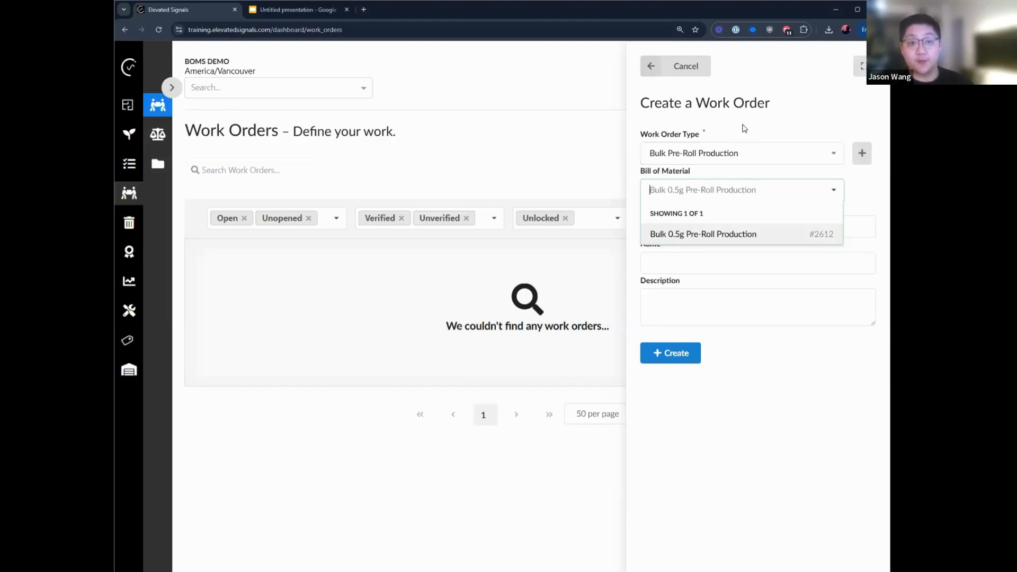
pyautogui.click(723, 240)
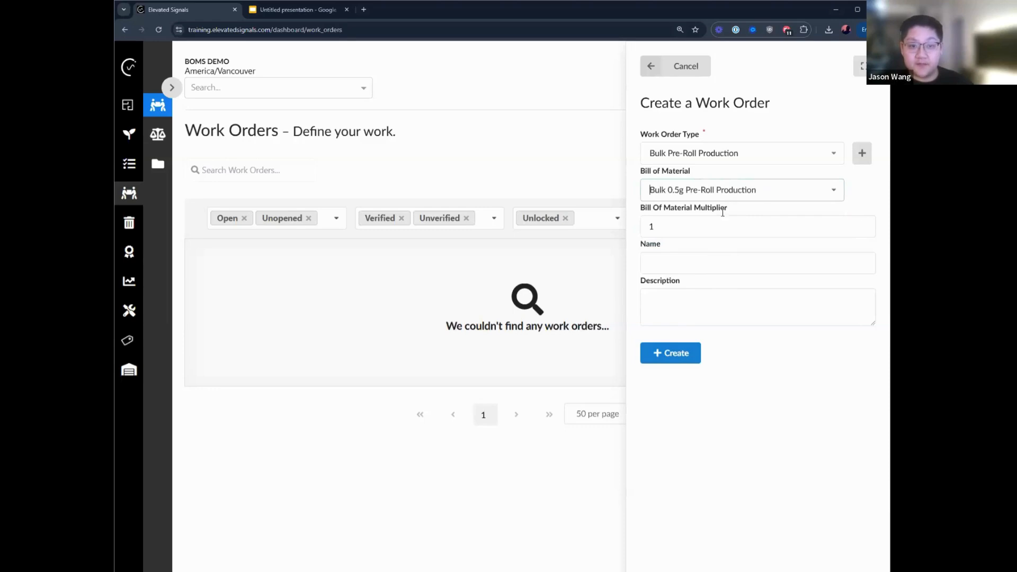
pyautogui.press('Tab')
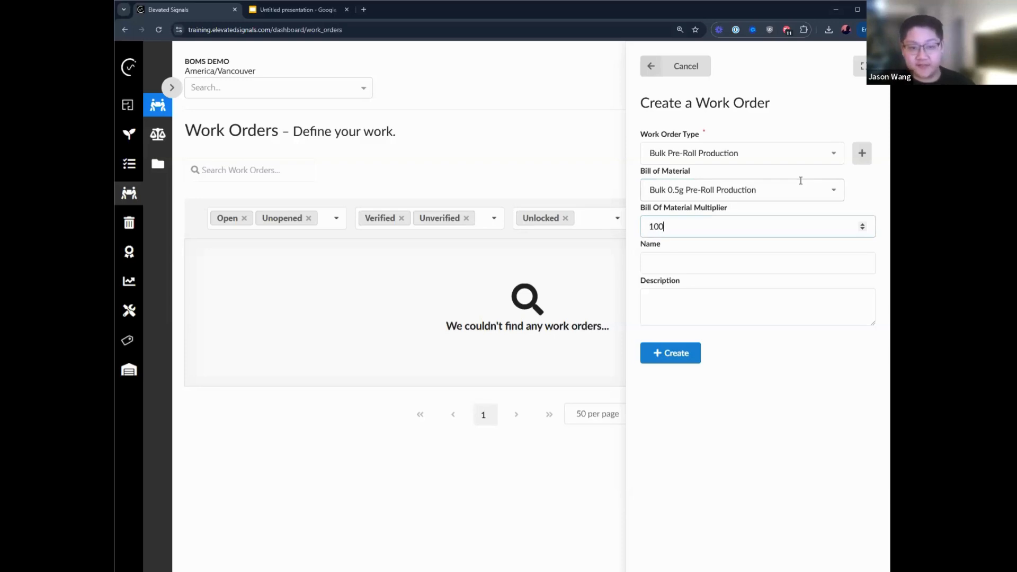
pyautogui.write('100')
pyautogui.click(670, 353)
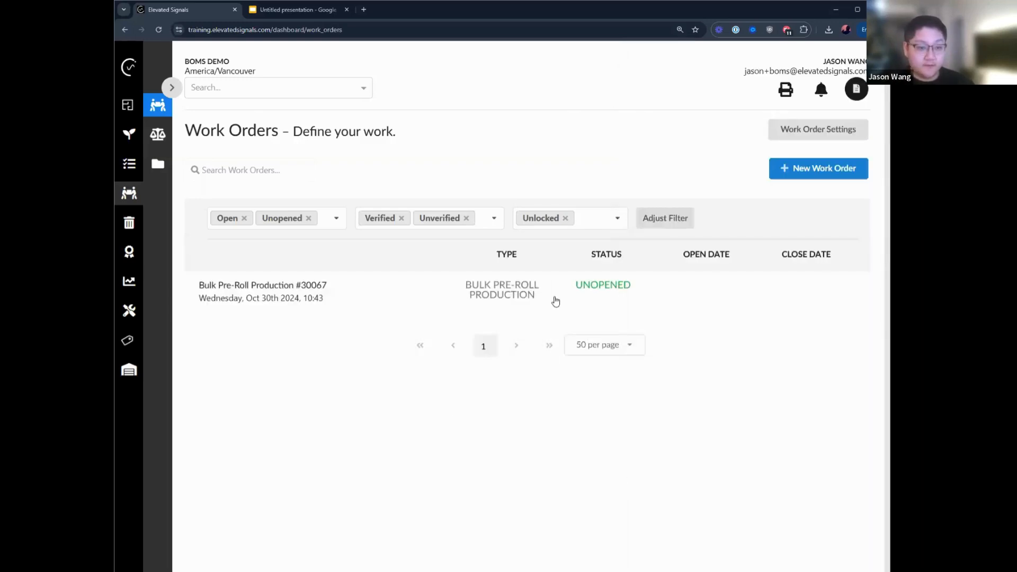
# View the new Bulk Pre-Roll Production work order and open it for work with the default opening date
pyautogui.click(554, 300)
pyautogui.click(660, 137)
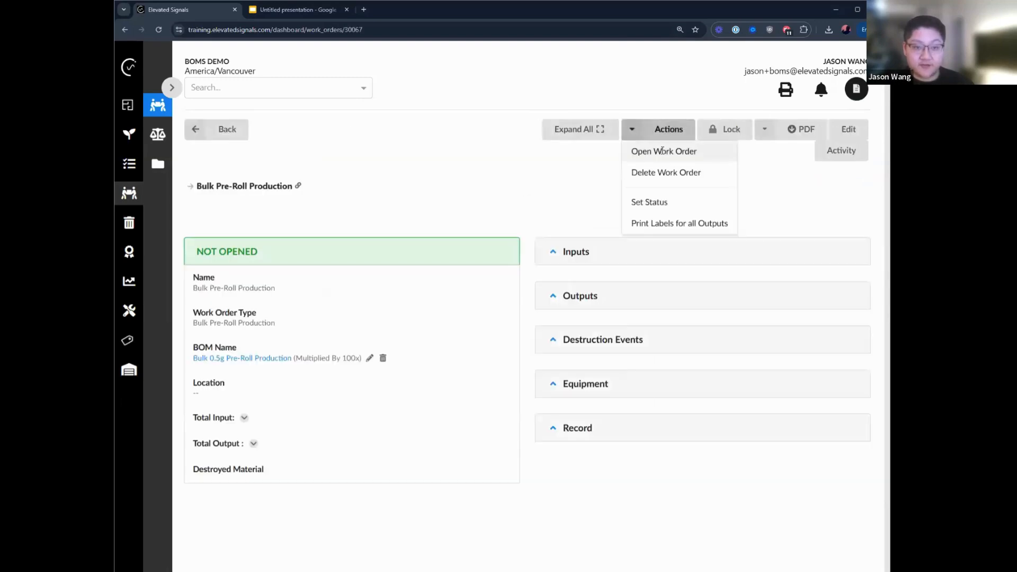
pyautogui.click(663, 152)
pyautogui.click(670, 233)
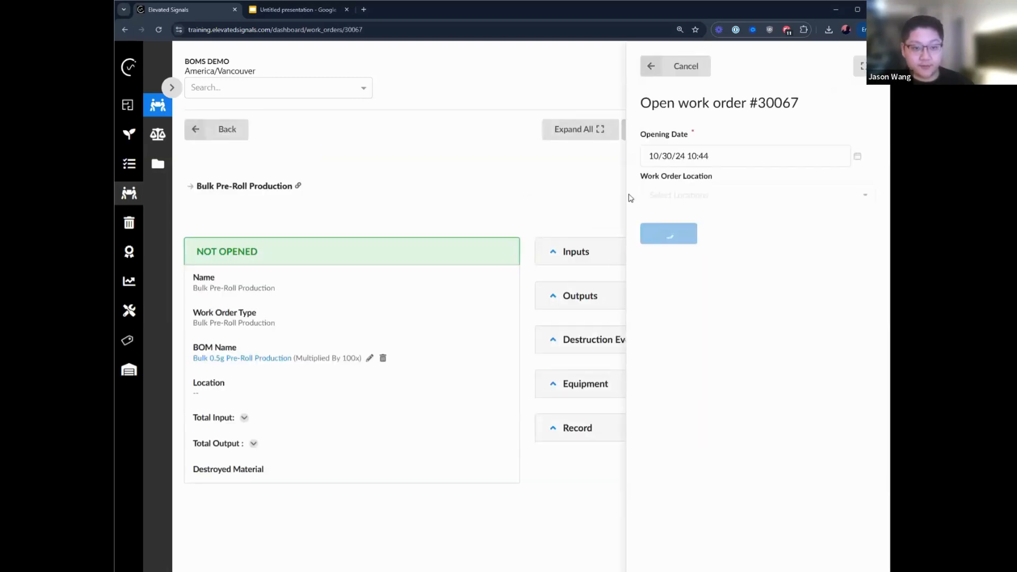
# Expand all sections of the work order and review the pending inputs and output expected from the bill of material
pyautogui.click(594, 134)
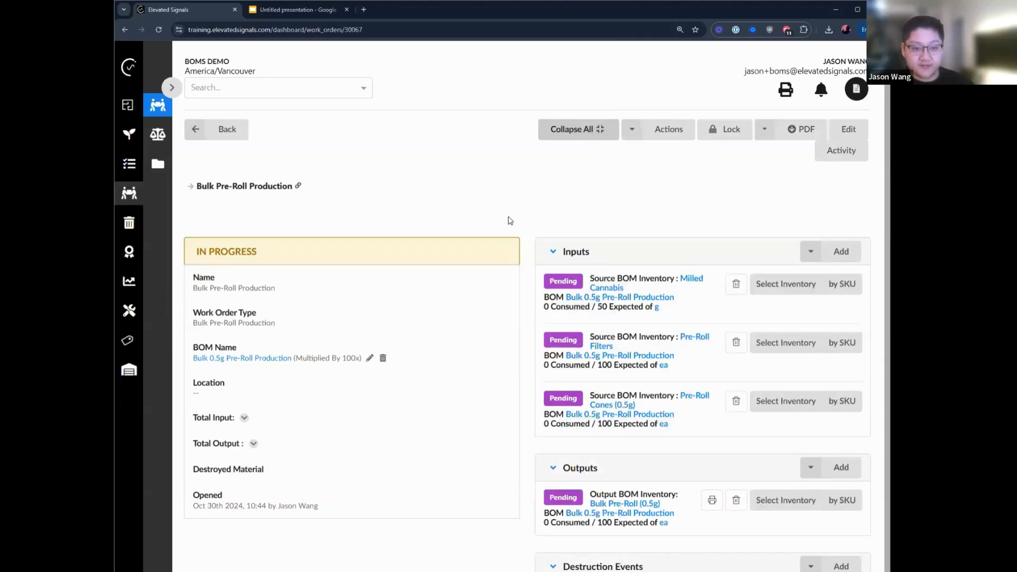
pyautogui.scroll(-2, 509, 219)
pyautogui.moveTo(590, 191); pyautogui.dragTo(599, 201)
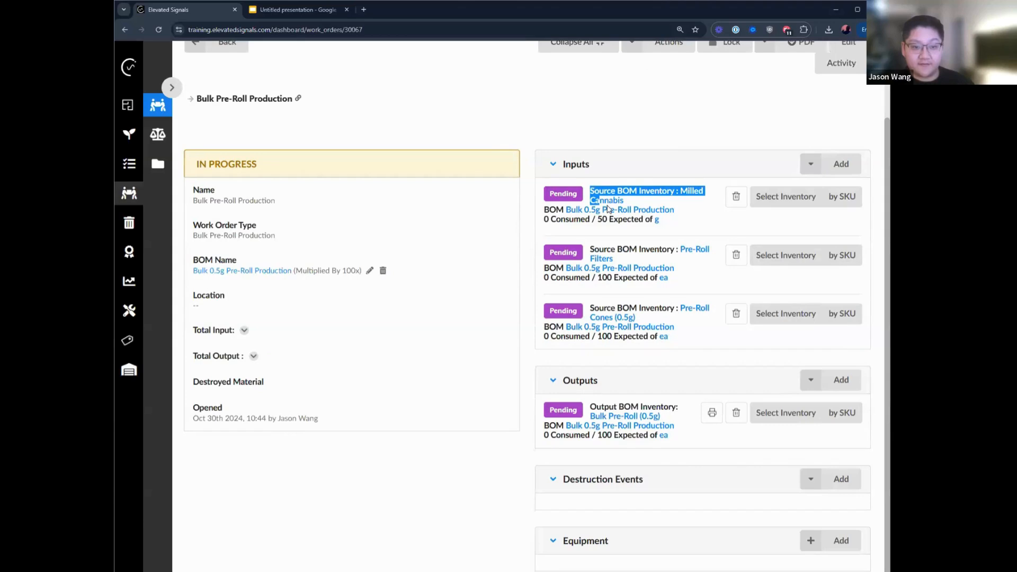
pyautogui.click(699, 439)
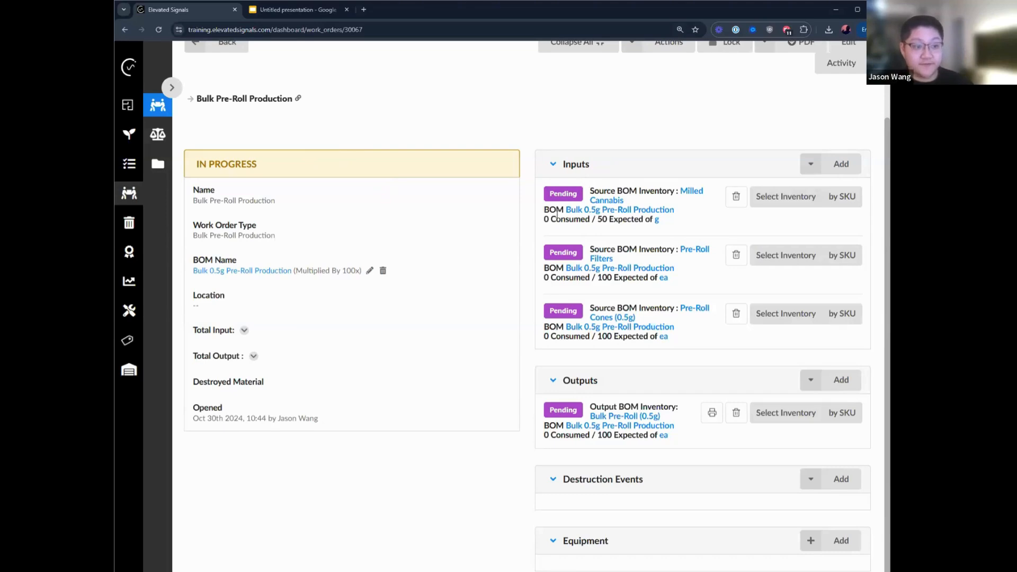
pyautogui.scroll(1, 643, 286)
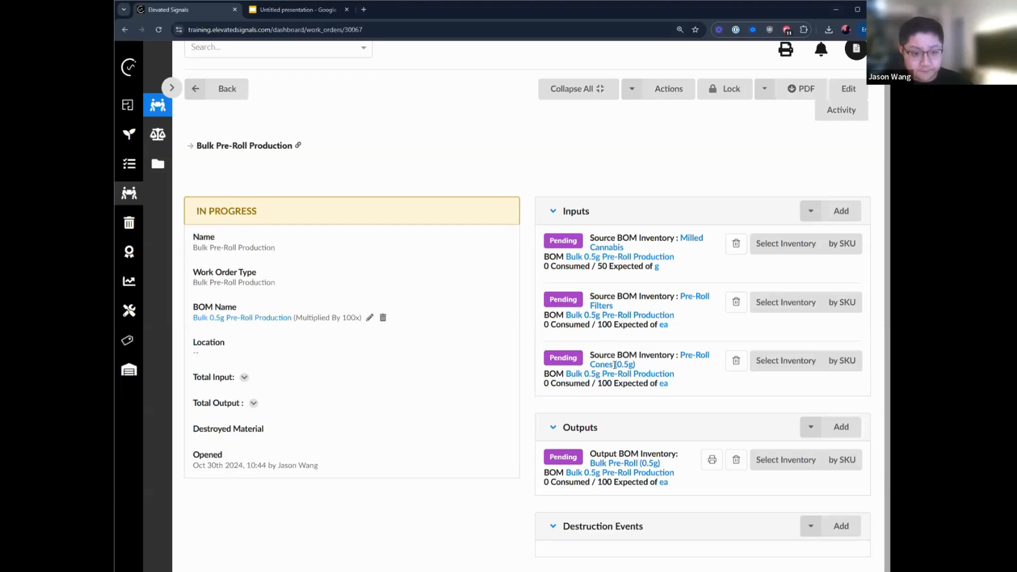
pyautogui.moveTo(669, 379); pyautogui.dragTo(646, 375)
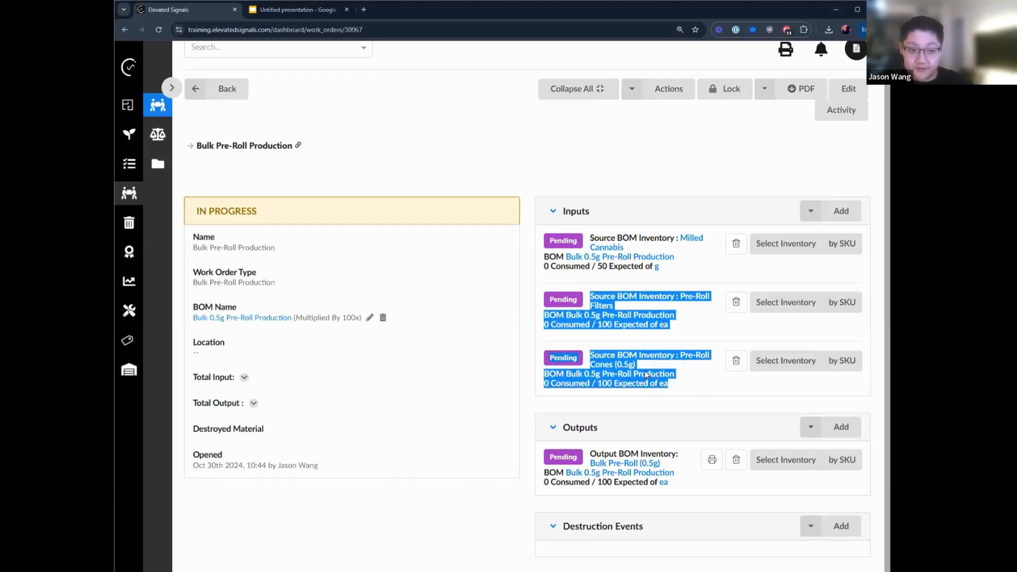
pyautogui.click(631, 327)
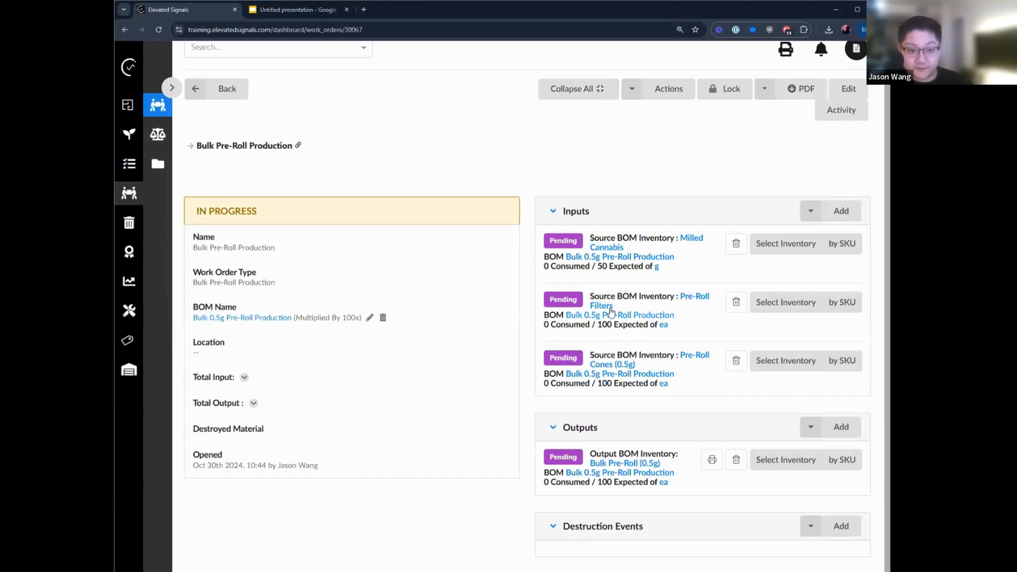
# Add the pending work order inputs of 100 ea of Pre-Roll Filters and 100 ea of Pre-Roll Cones (0.5g) from lot PR-RLL-CNS-(0.5G)-64260
pyautogui.click(563, 299)
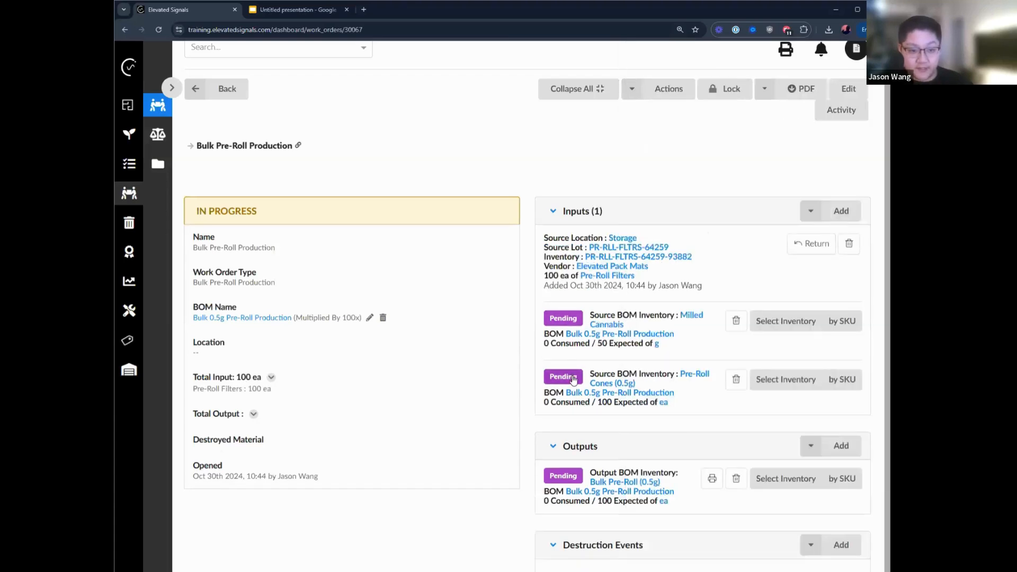
pyautogui.click(572, 379)
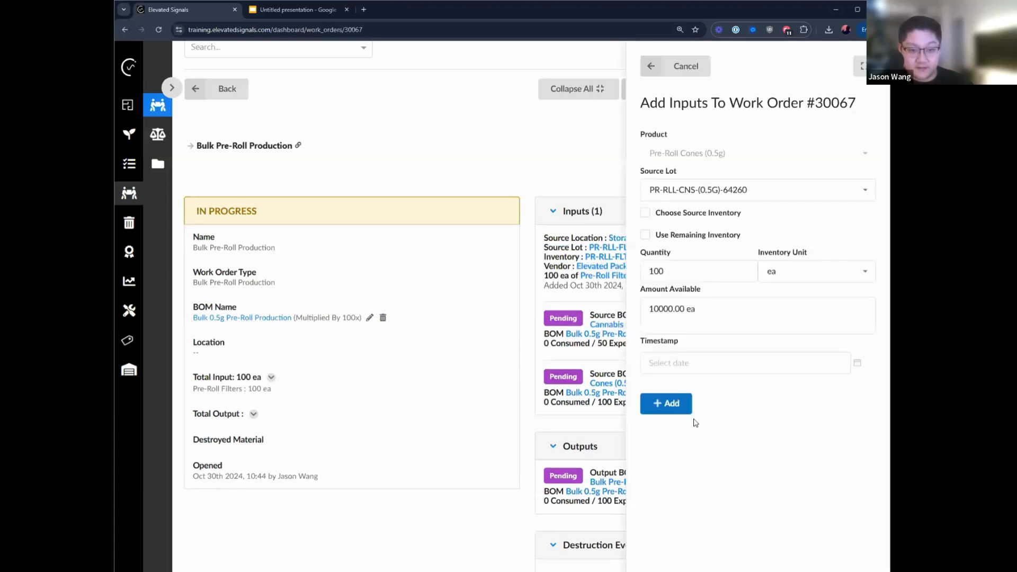
pyautogui.click(677, 411)
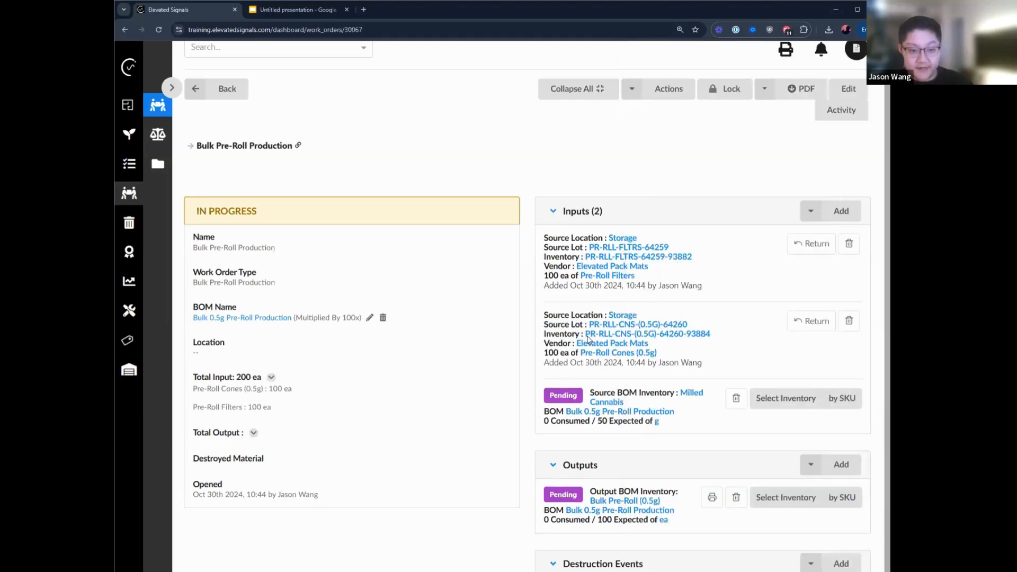
# Add the Milled Cannabis input from batch EF-002, source lot DRD-CNNBS-64261, using all of its remaining inventory
pyautogui.click(562, 396)
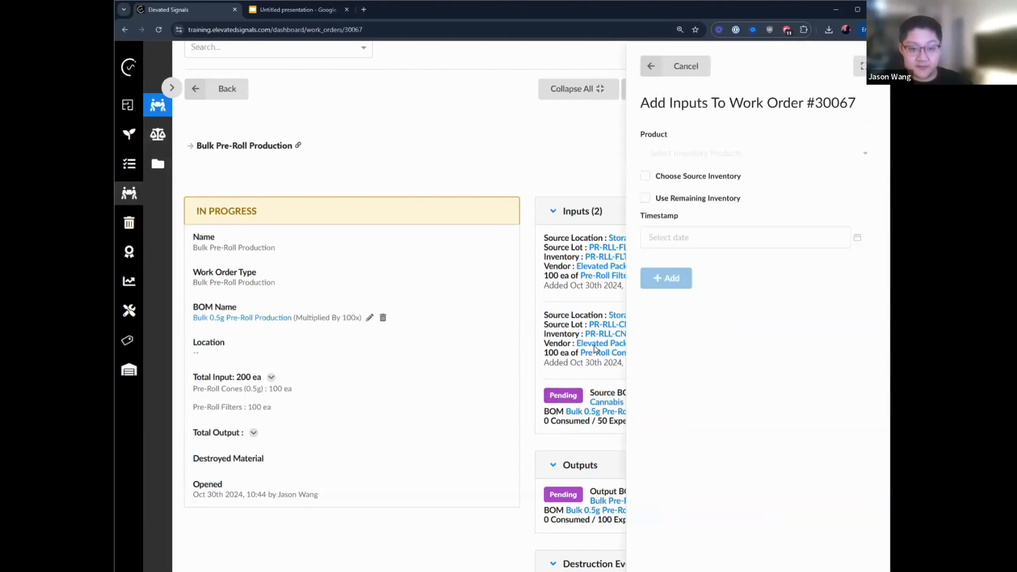
pyautogui.moveTo(663, 330); pyautogui.dragTo(587, 393)
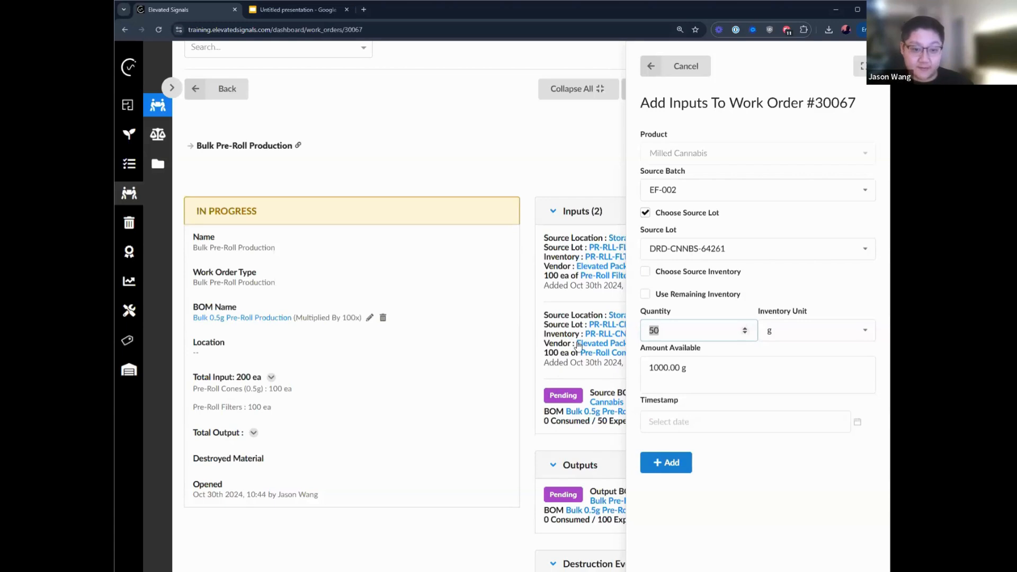
pyautogui.write('50')
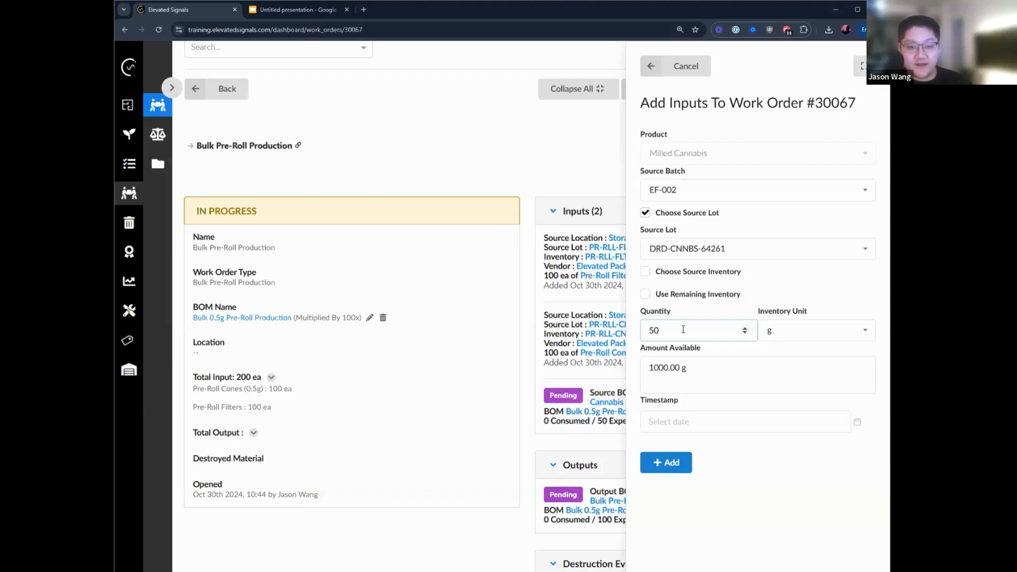
pyautogui.moveTo(682, 328); pyautogui.dragTo(509, 316)
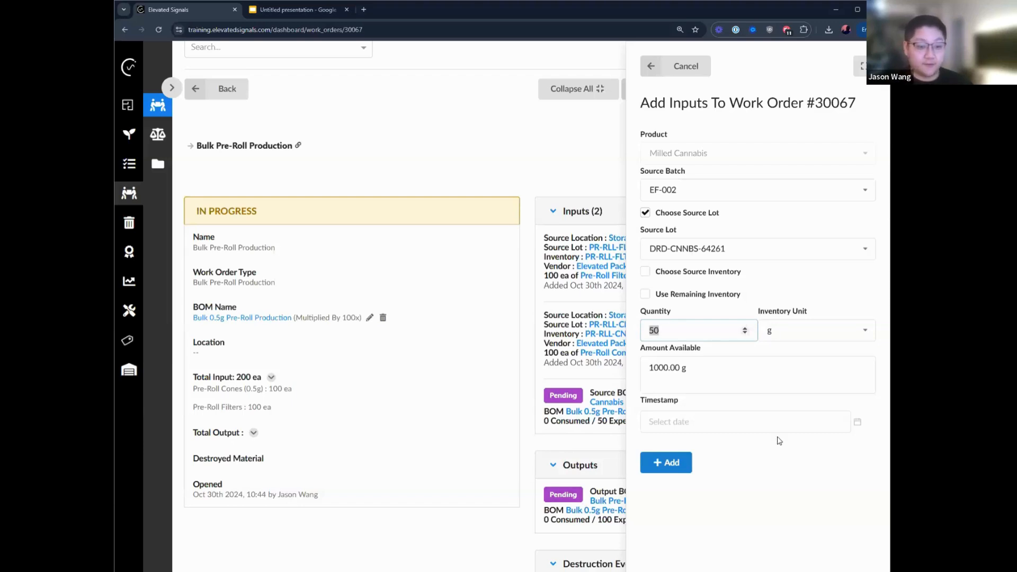
pyautogui.write('50')
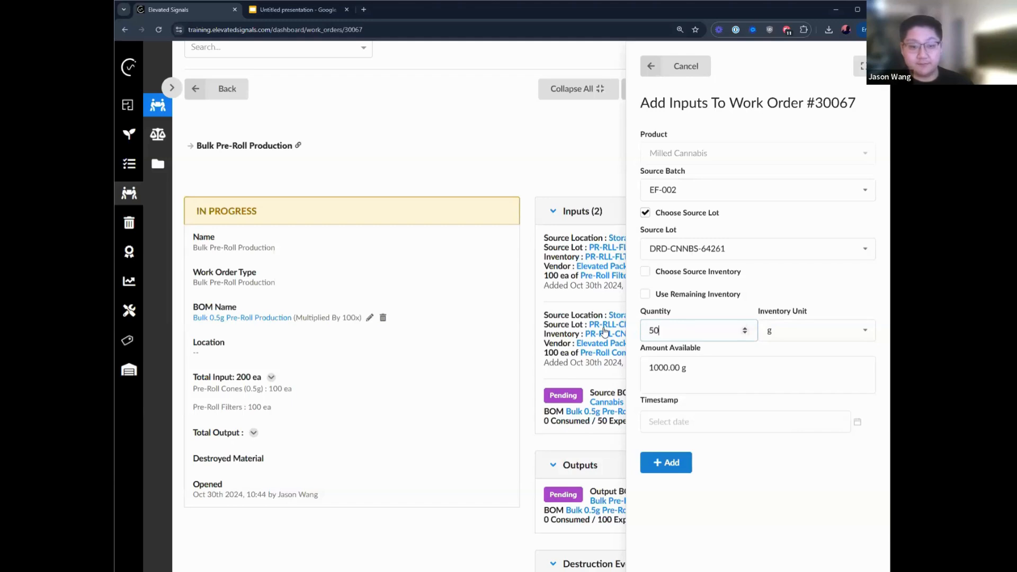
pyautogui.moveTo(667, 337); pyautogui.dragTo(498, 385)
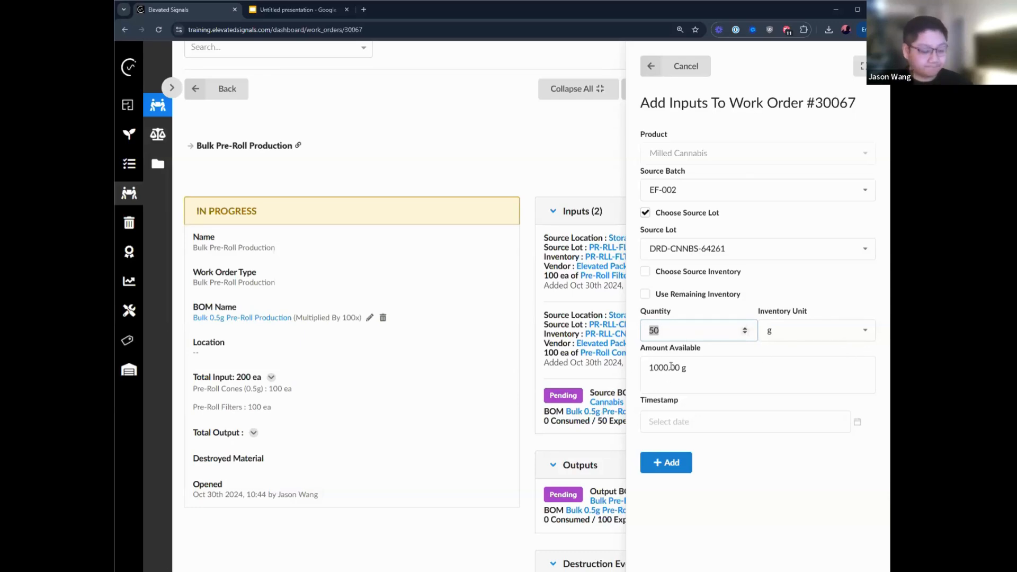
pyautogui.write('1')
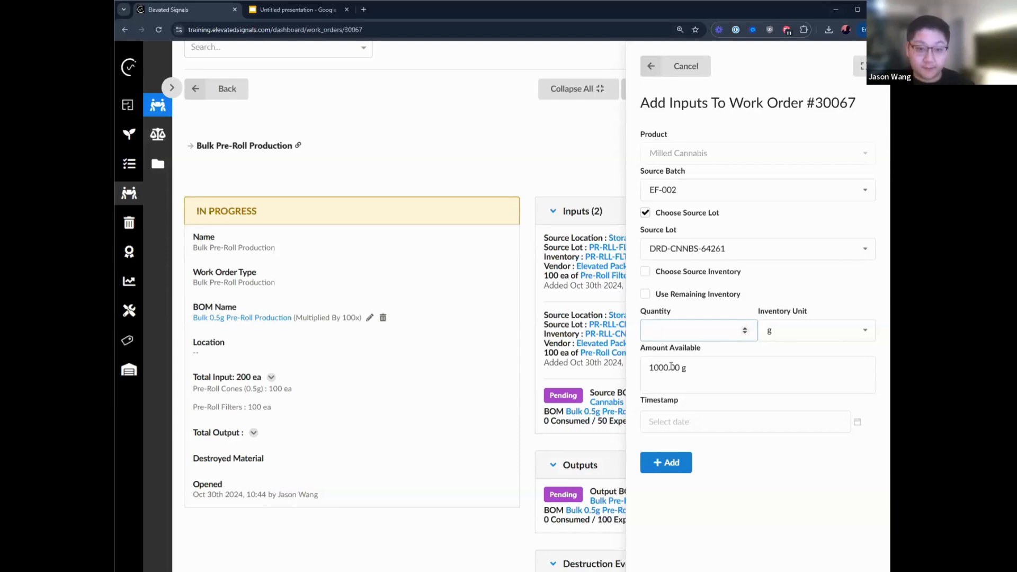
pyautogui.click(657, 294)
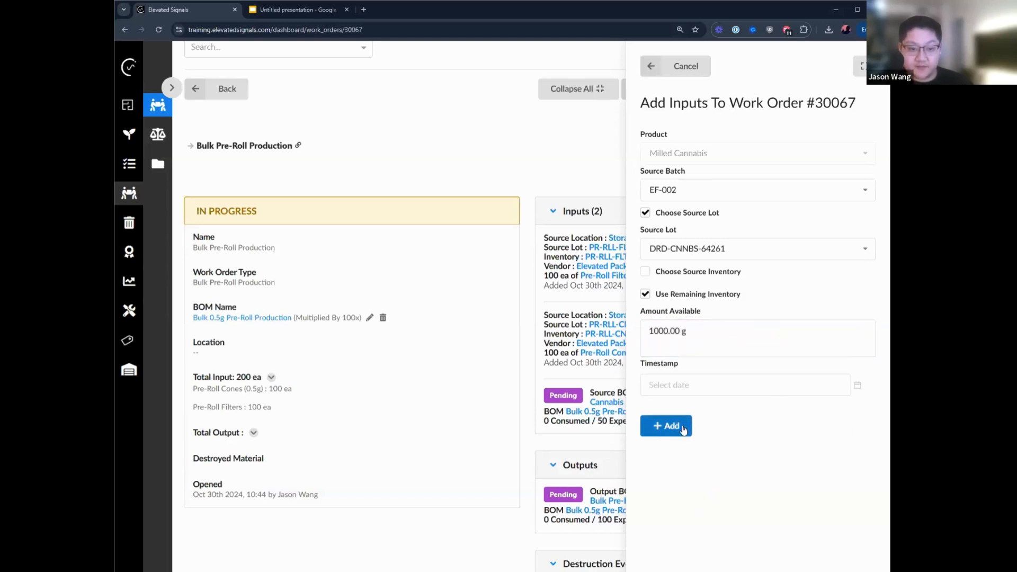
pyautogui.click(681, 429)
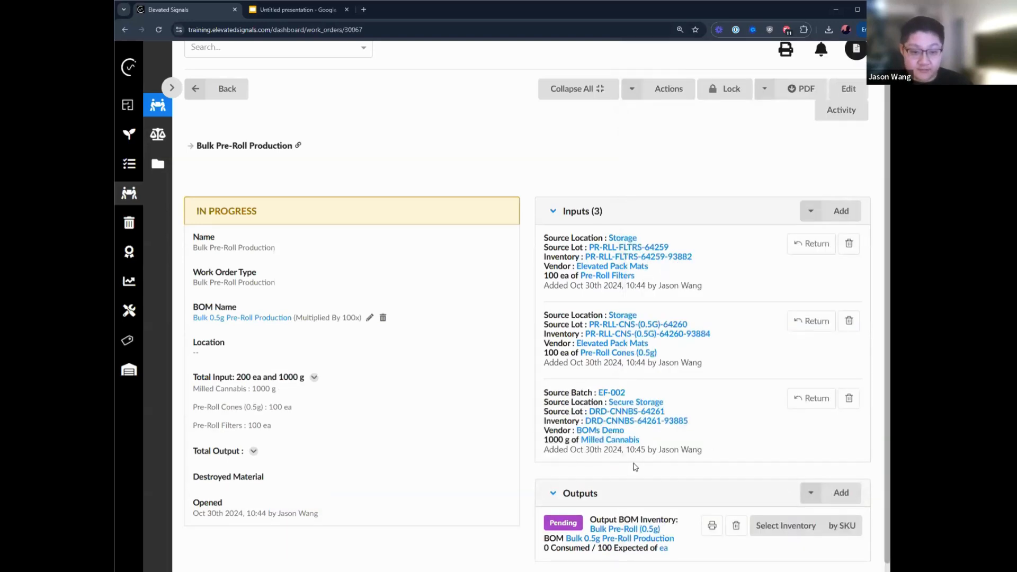
# Add the output of 100 ea of Bulk Pre-Roll (0.5g) to batch EF-002 in Secure Storage, with a new lot and new inventory
pyautogui.scroll(-2, 635, 467)
pyautogui.click(548, 413)
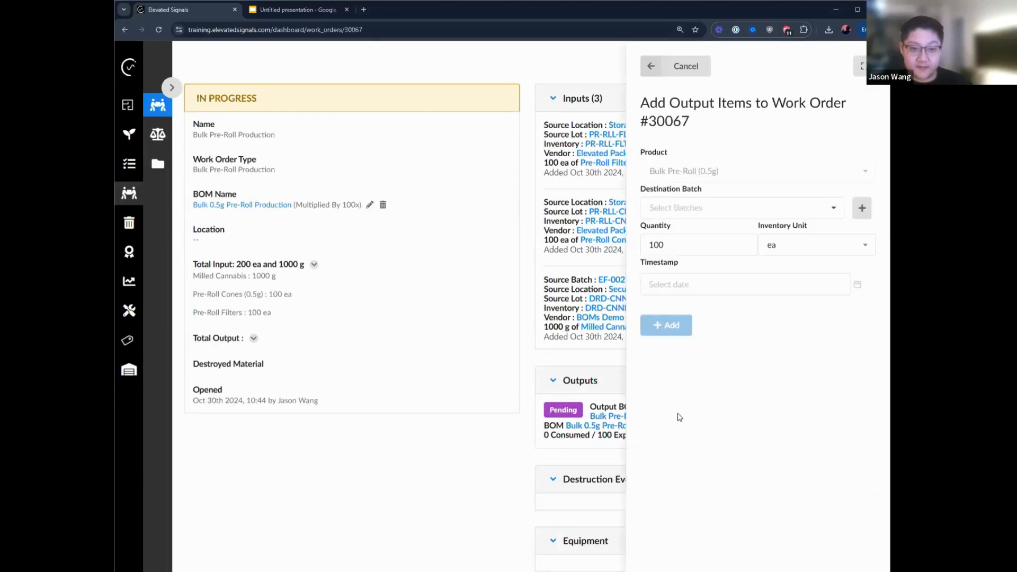
pyautogui.click(663, 211)
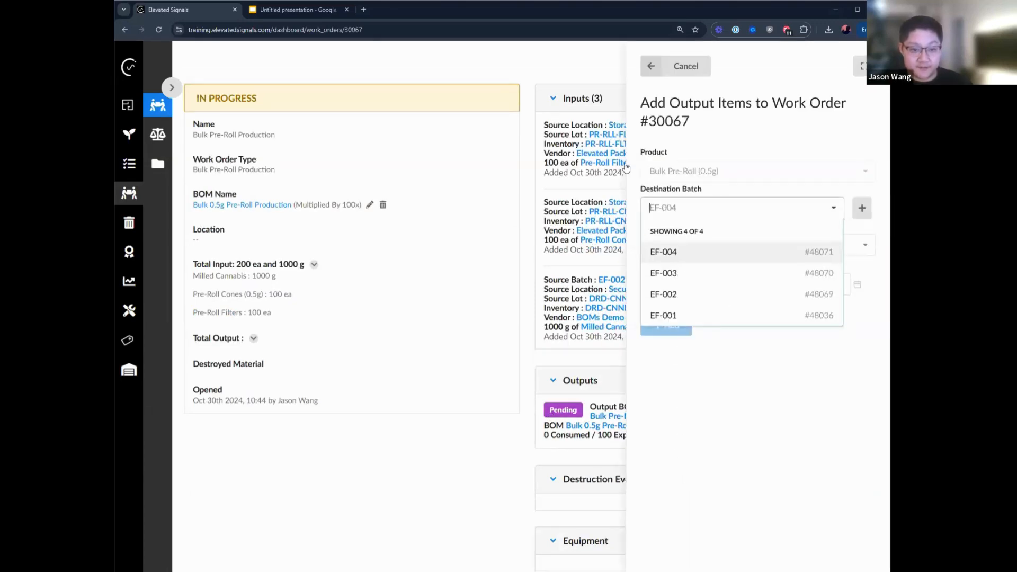
pyautogui.click(726, 294)
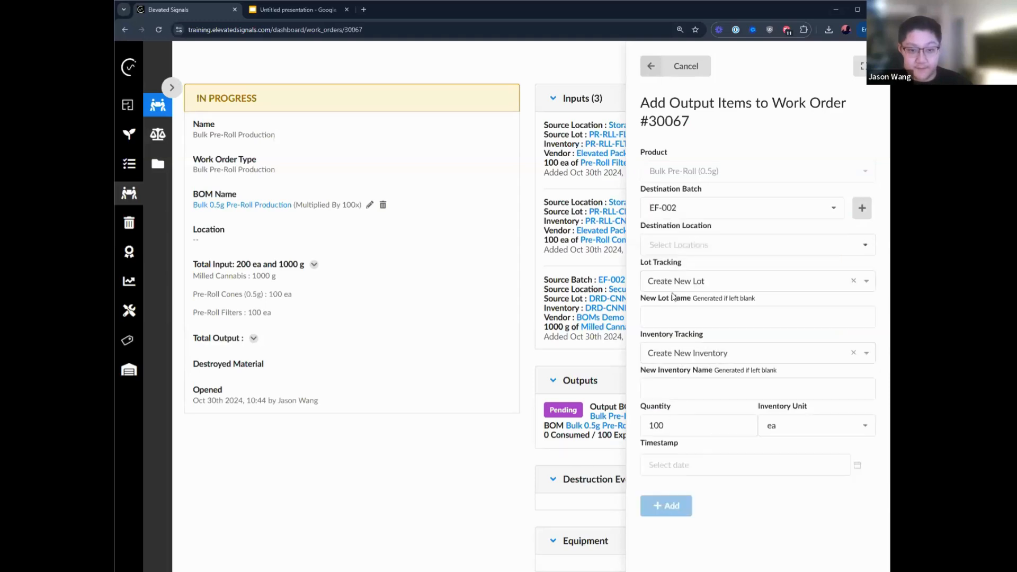
pyautogui.click(685, 248)
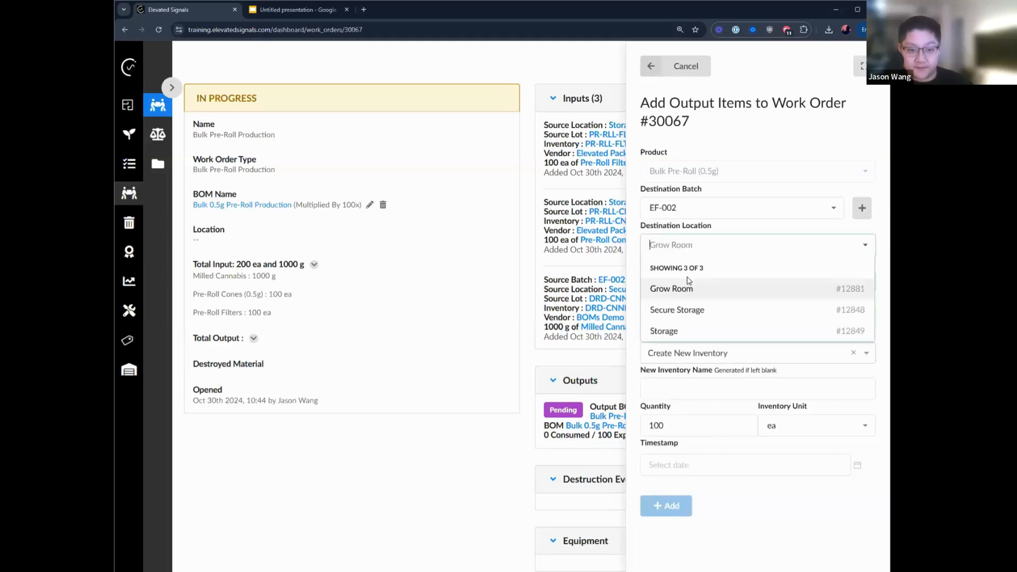
pyautogui.click(691, 310)
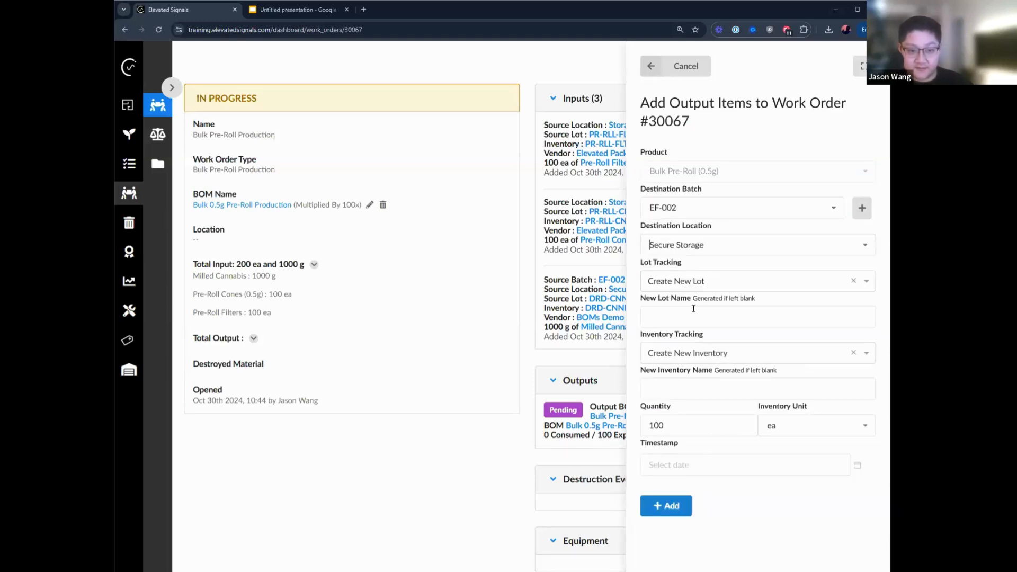
pyautogui.click(672, 506)
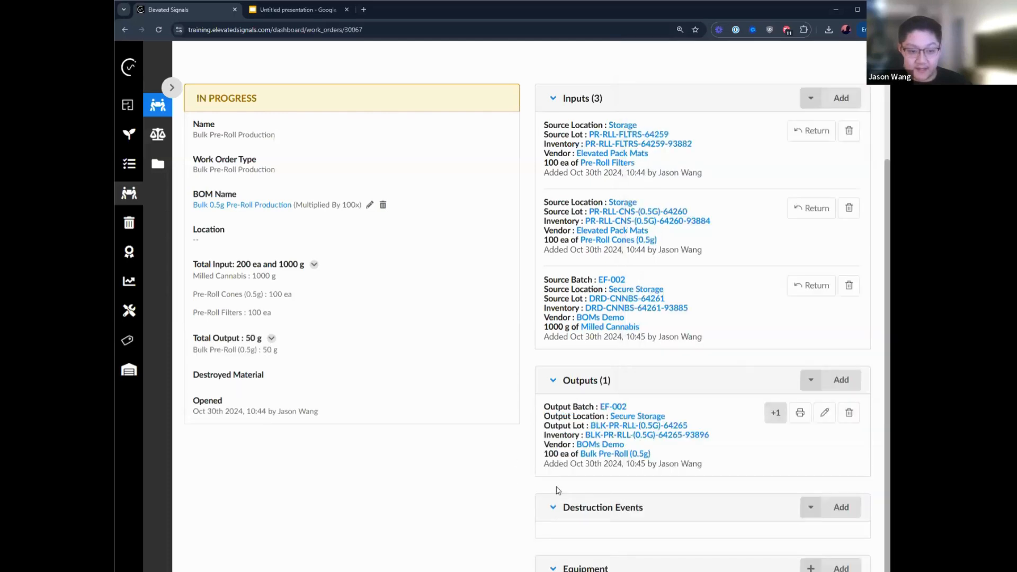
pyautogui.moveTo(544, 451); pyautogui.dragTo(729, 475)
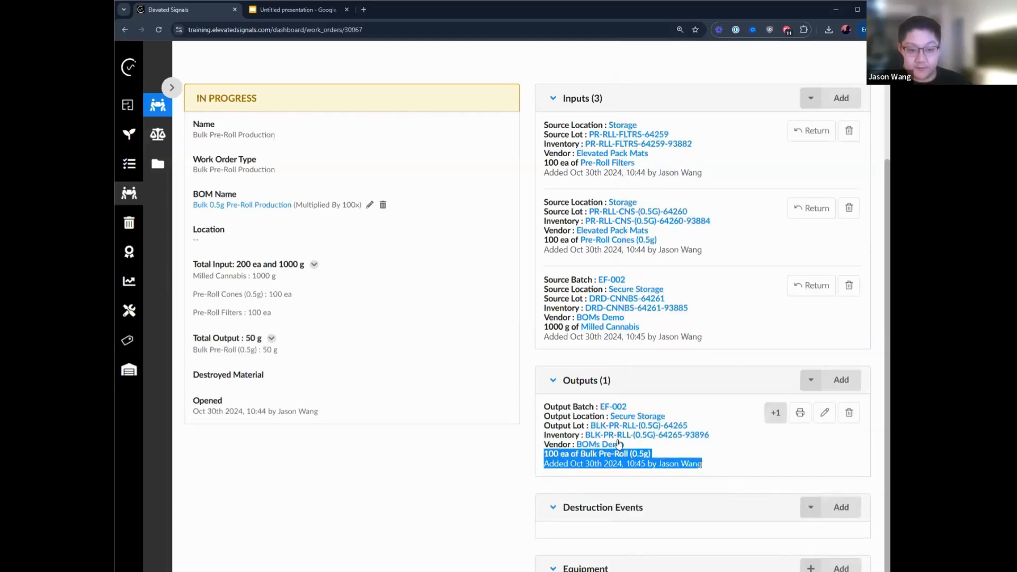
pyautogui.click(745, 464)
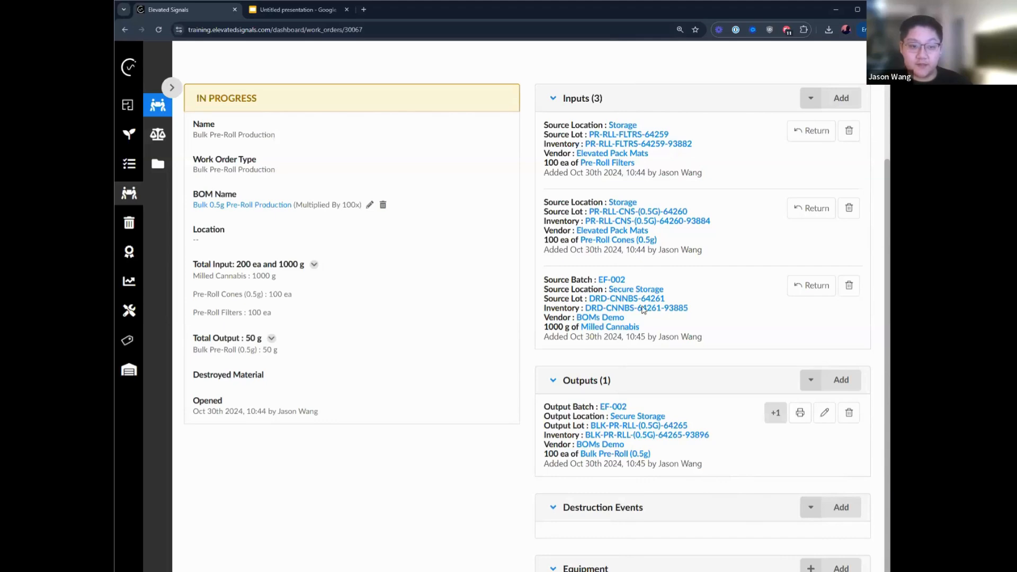
# Return 900 g of the unused Milled Cannabis input to its existing inventory
pyautogui.moveTo(653, 326); pyautogui.dragTo(610, 316)
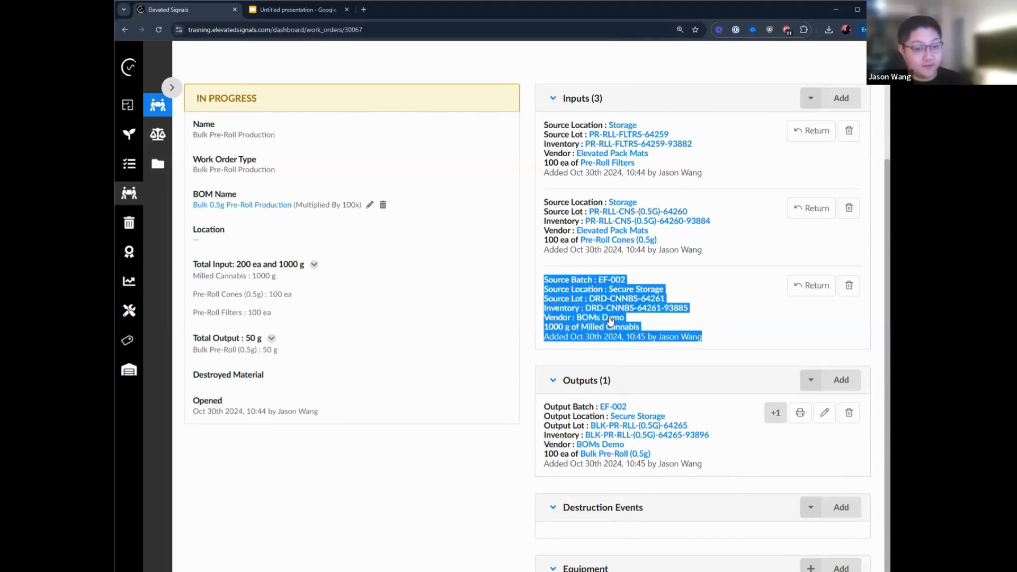
pyautogui.click(804, 301)
pyautogui.click(815, 294)
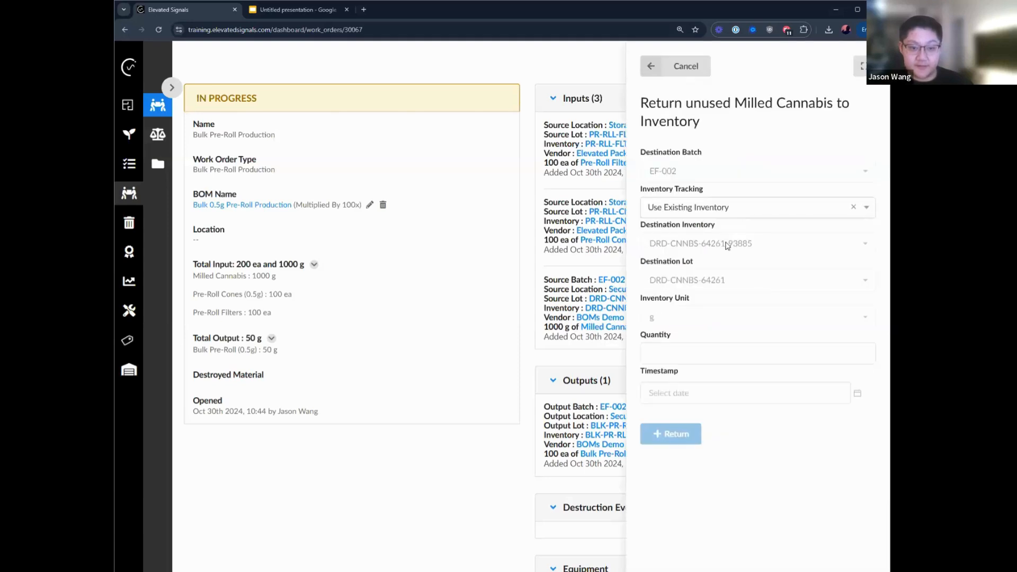
pyautogui.write('900-')
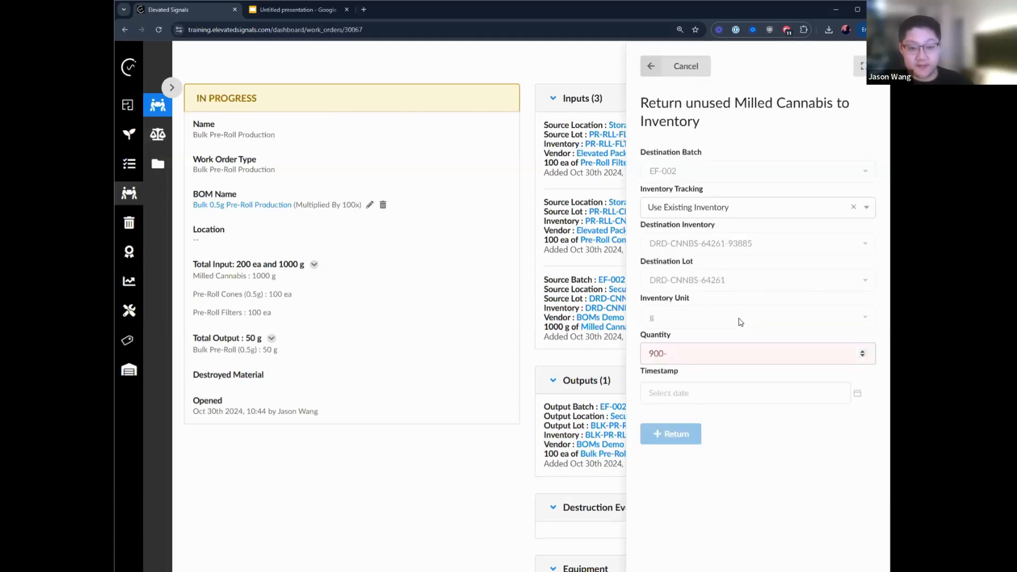
pyautogui.press('BackSpace')
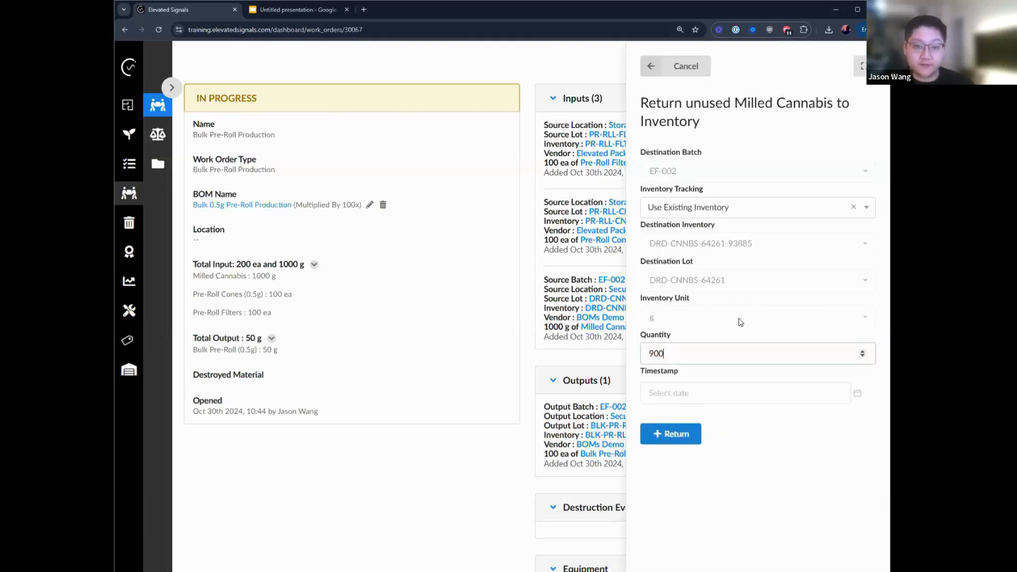
pyautogui.click(665, 435)
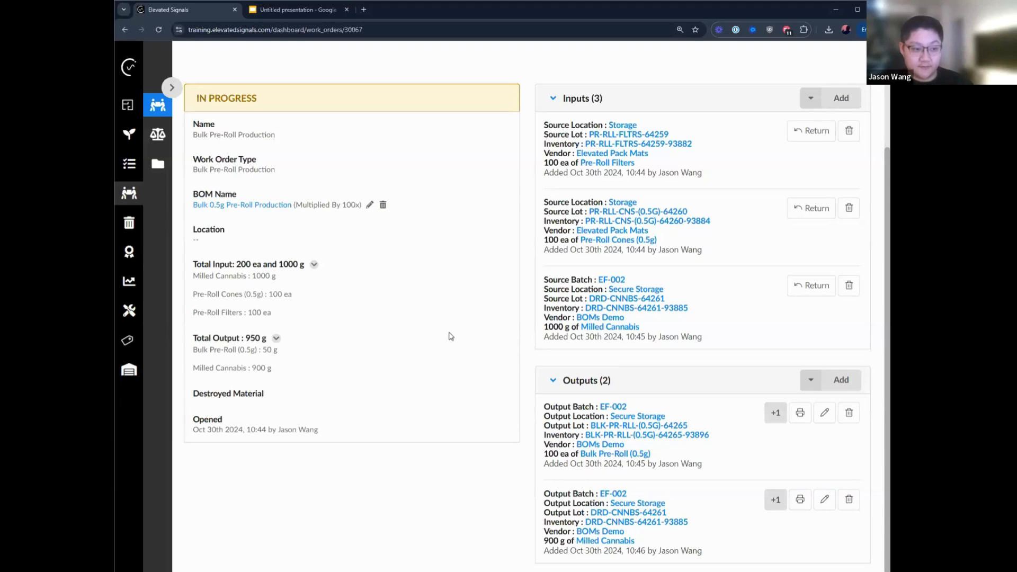
# Review the work order's inputs and outputs and close the work order with the default closing date and no destination location
pyautogui.scroll(4, 483, 333)
pyautogui.scroll(-3, 485, 335)
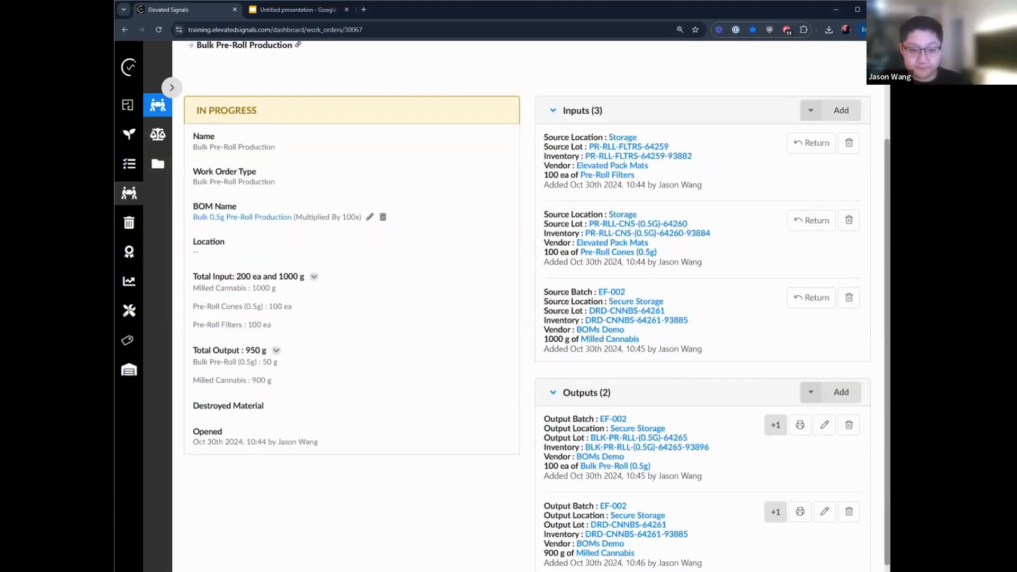
pyautogui.scroll(-1, 530, 306)
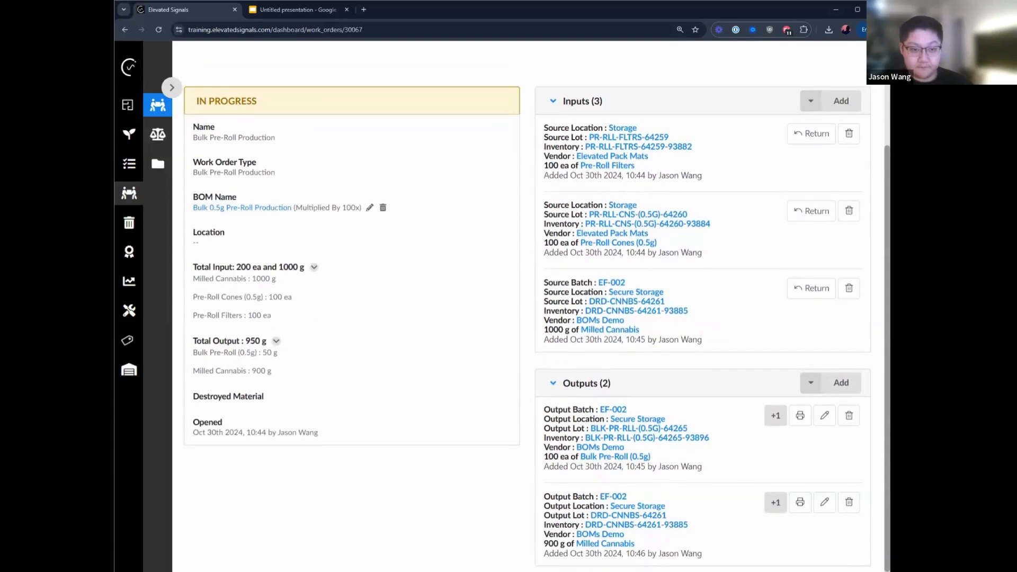
pyautogui.scroll(3, 873, 369)
pyautogui.click(665, 129)
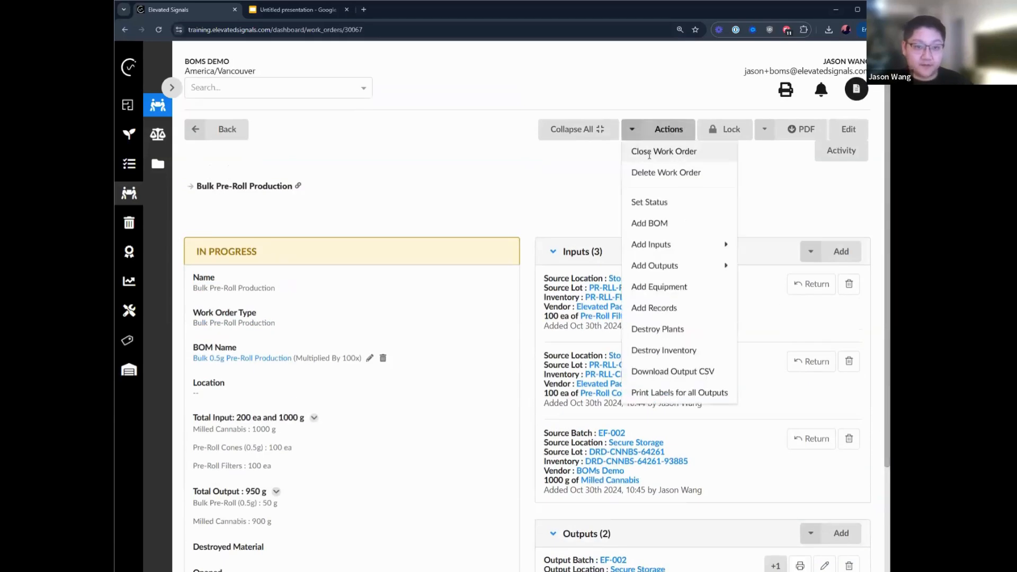
pyautogui.click(691, 203)
pyautogui.click(683, 242)
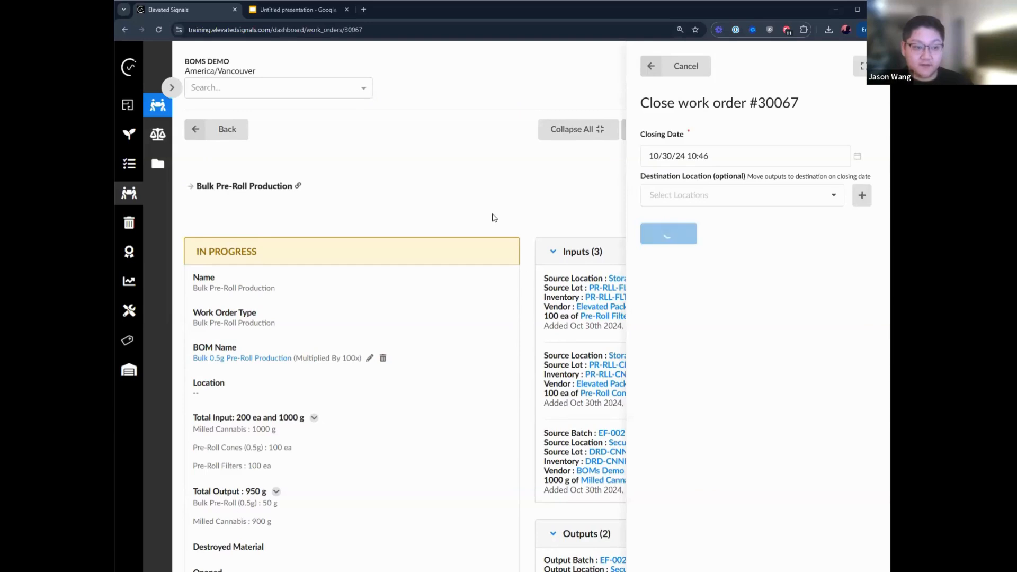
# Review the closed work order's details, inputs and outputs
pyautogui.scroll(-1, 489, 207)
pyautogui.scroll(-2, 487, 204)
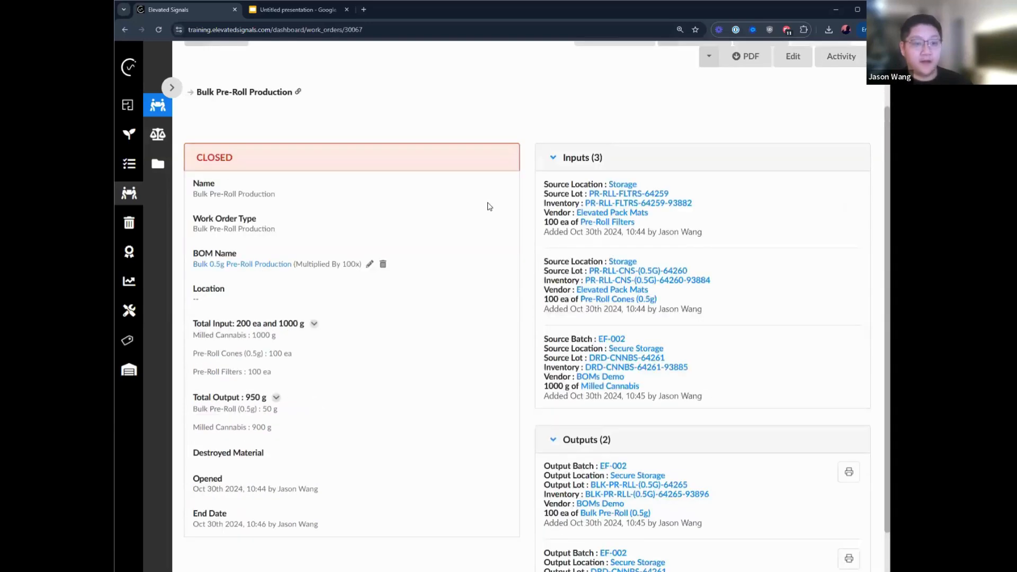
pyautogui.scroll(-1, 490, 202)
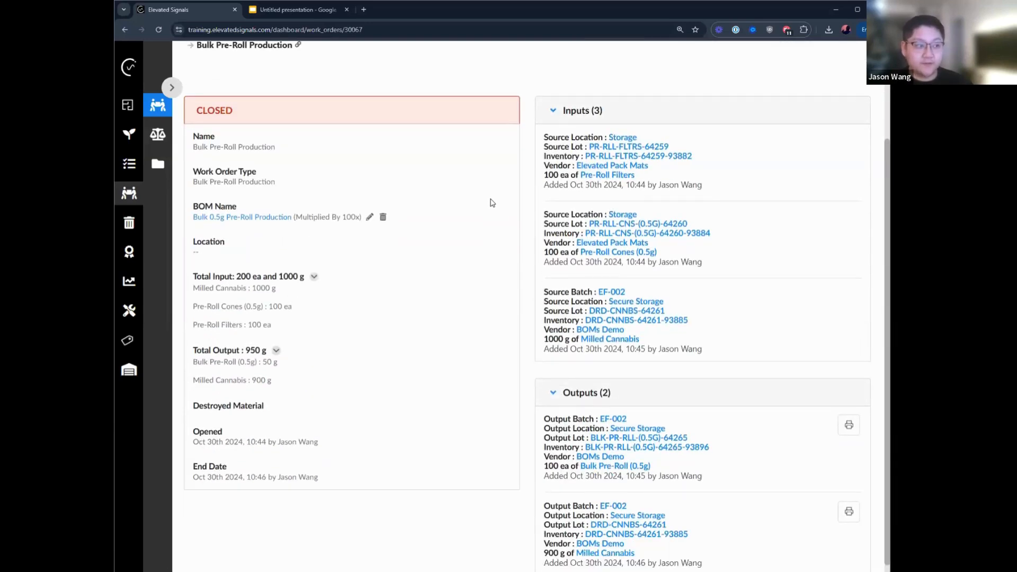
# Go to the bills of material list and open the form for a new bill of material
pyautogui.click(158, 136)
pyautogui.click(802, 204)
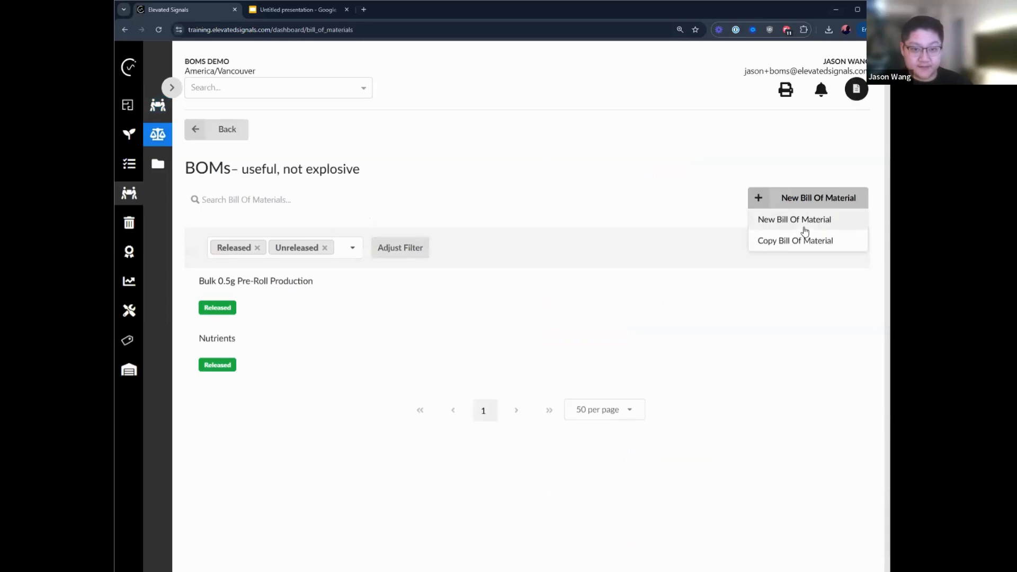
pyautogui.click(801, 222)
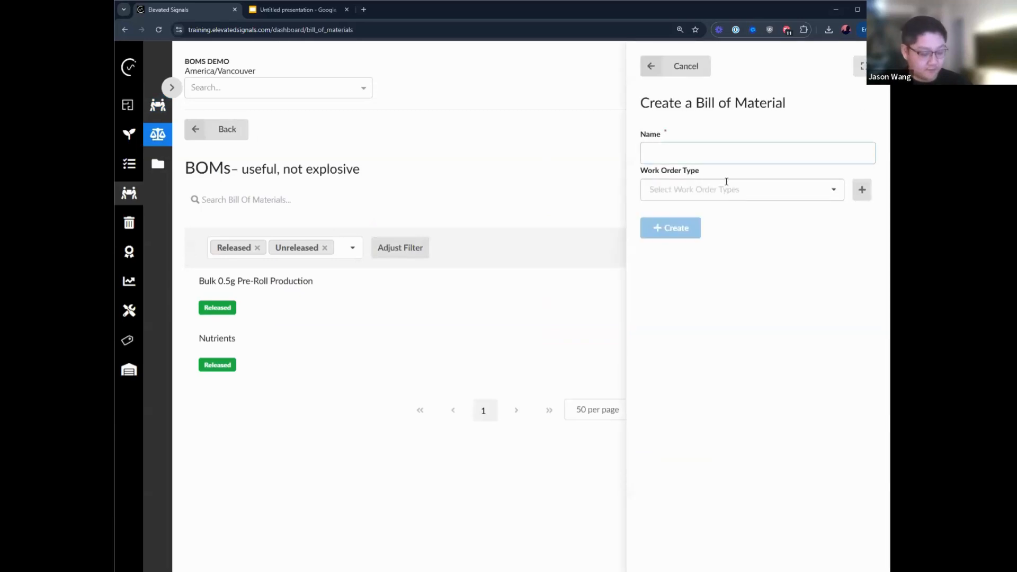
pyautogui.write('Packagin')
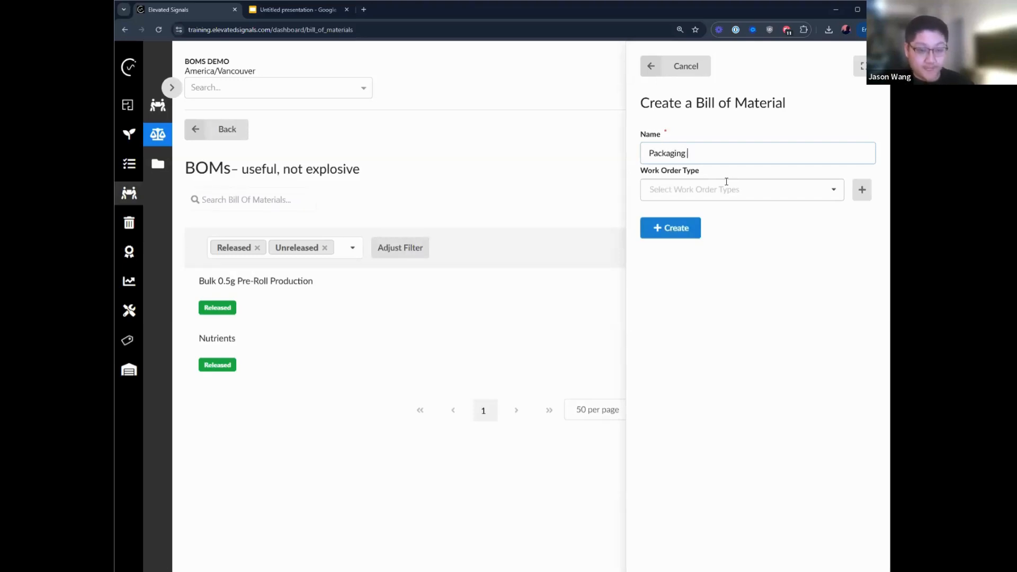
pyautogui.write('g')
pyautogui.hotkey('ctrl', 'a')
pyautogui.press('BackSpace')
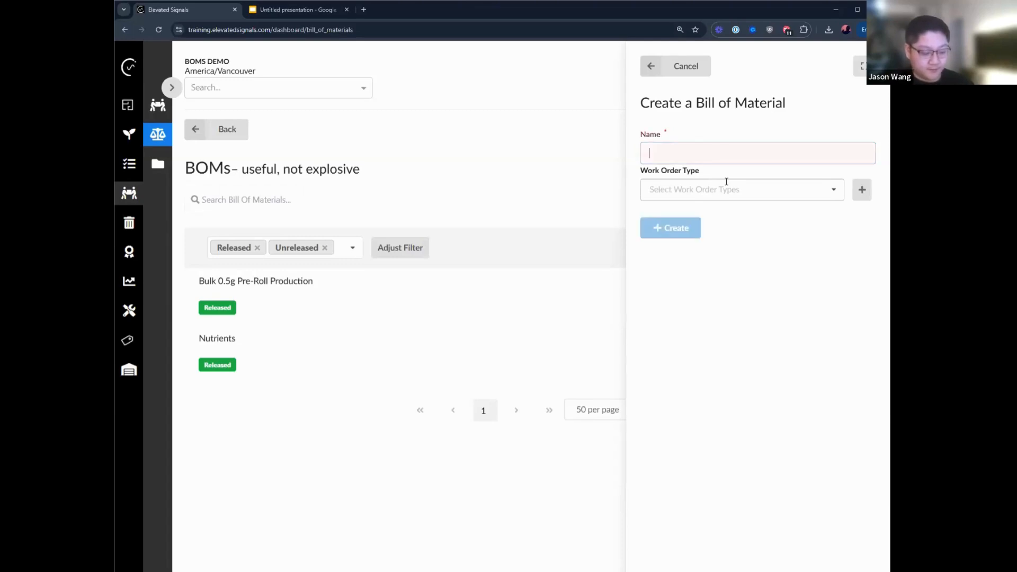
# Create the bill of material "3x0.5g Pre Rolls (ON)" with the Packaging work order type and open it
pyautogui.write('3x0.5g Pre Rolls (ON')
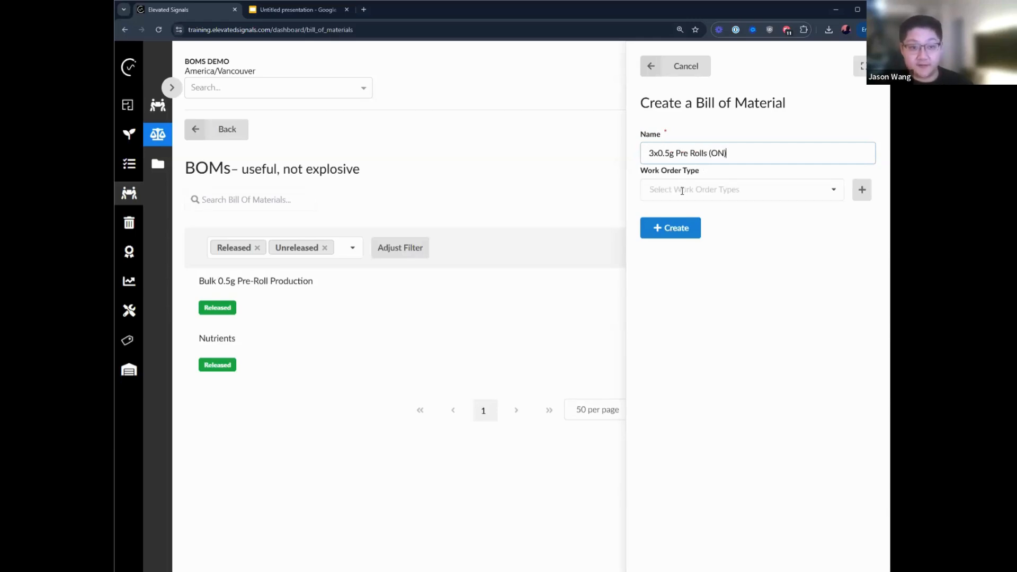
pyautogui.click(683, 190)
pyautogui.scroll(-3, 762, 289)
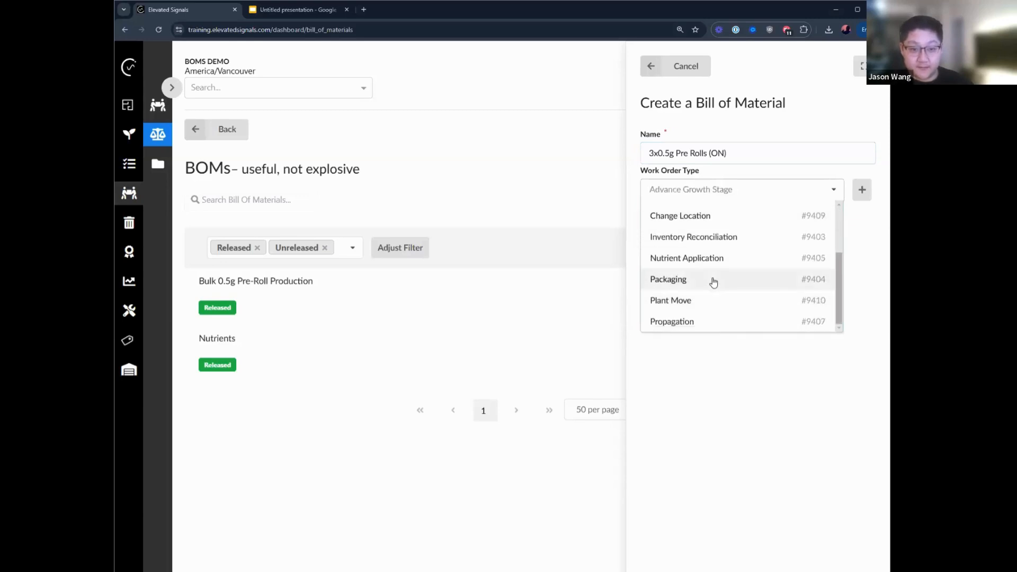
pyautogui.click(710, 279)
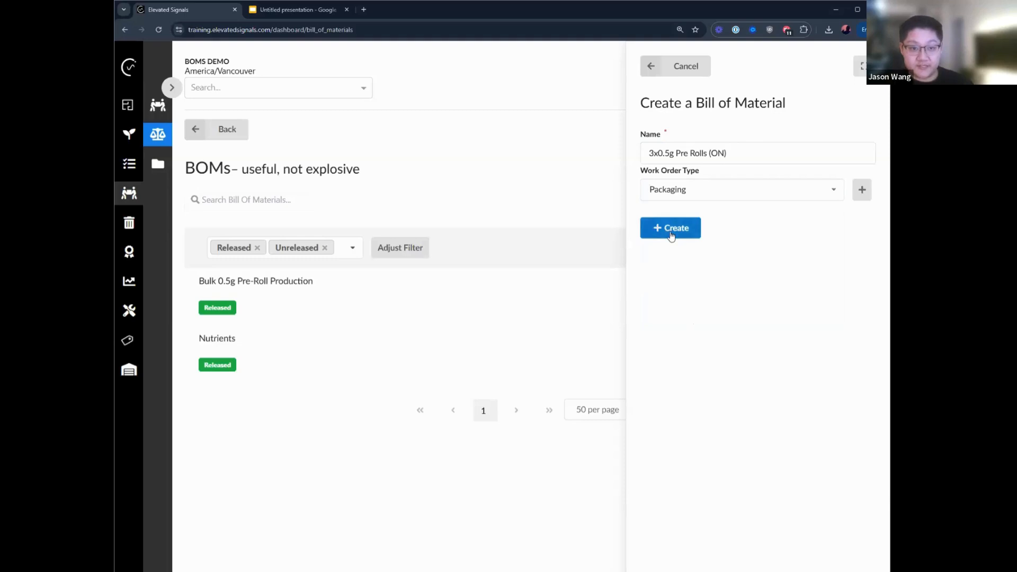
pyautogui.click(672, 233)
pyautogui.click(254, 292)
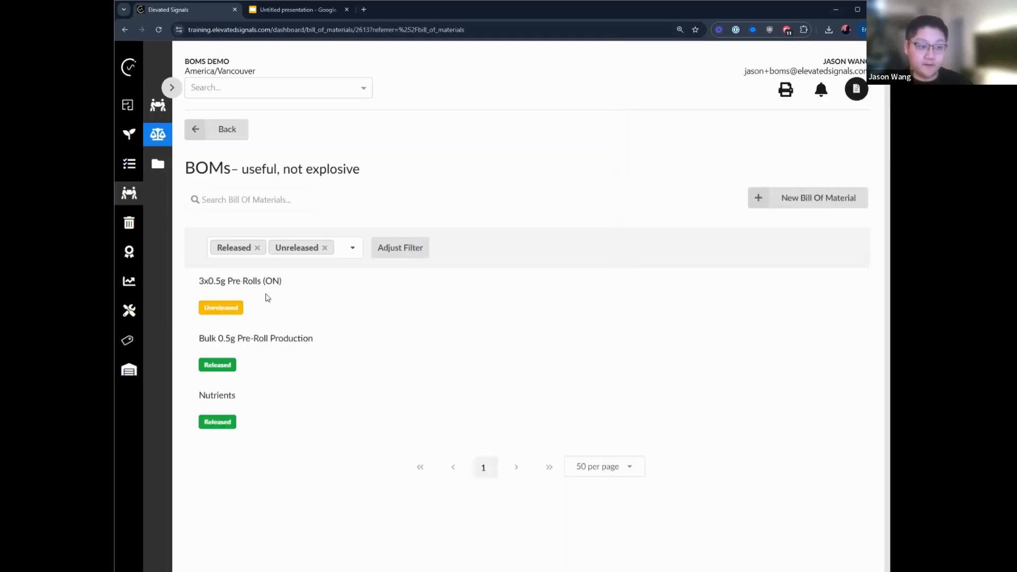
# Add an inventory output of 1 ea of Packaged Pre-Roll (3x0.5g) to the bill, with the multiplier applied
pyautogui.click(716, 132)
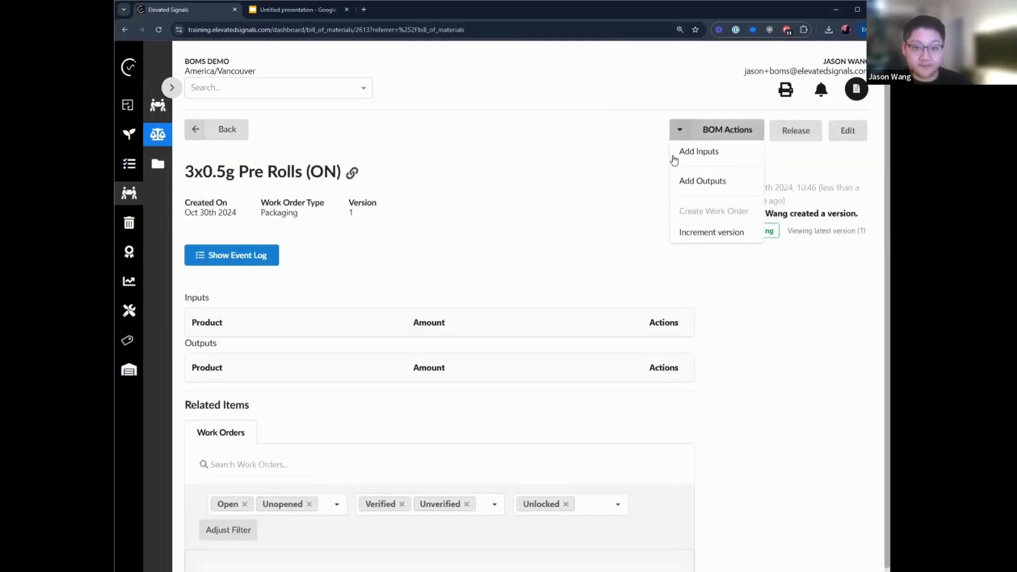
pyautogui.click(700, 182)
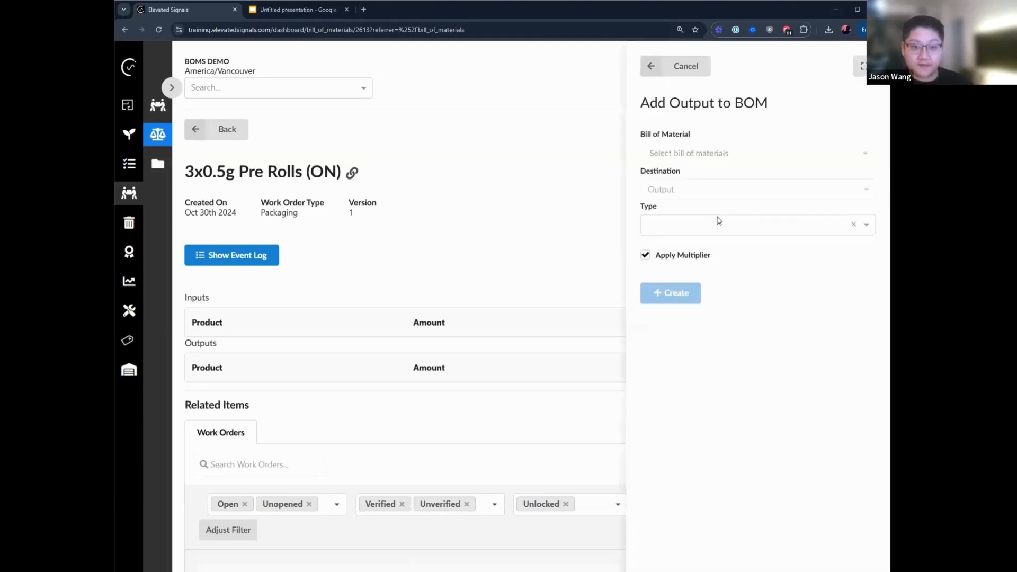
pyautogui.moveTo(783, 123); pyautogui.dragTo(750, 221)
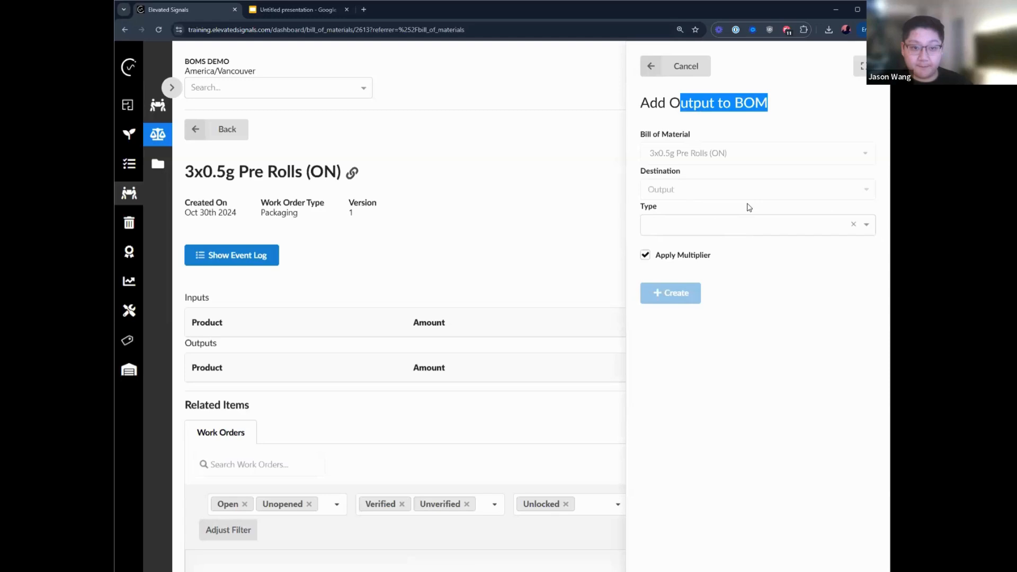
pyautogui.click(746, 225)
pyautogui.click(683, 269)
pyautogui.click(709, 261)
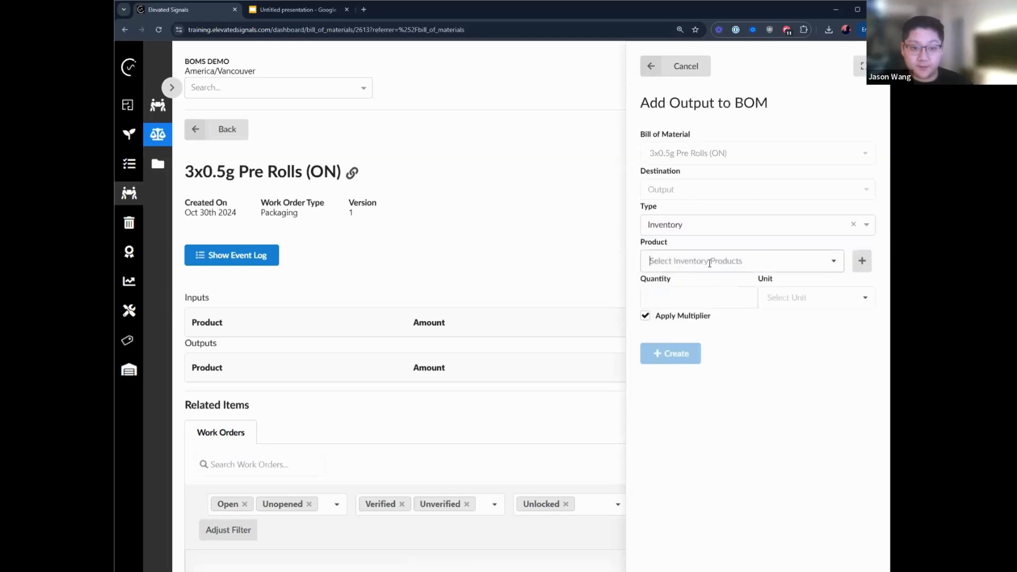
pyautogui.moveTo(840, 334); pyautogui.dragTo(838, 392)
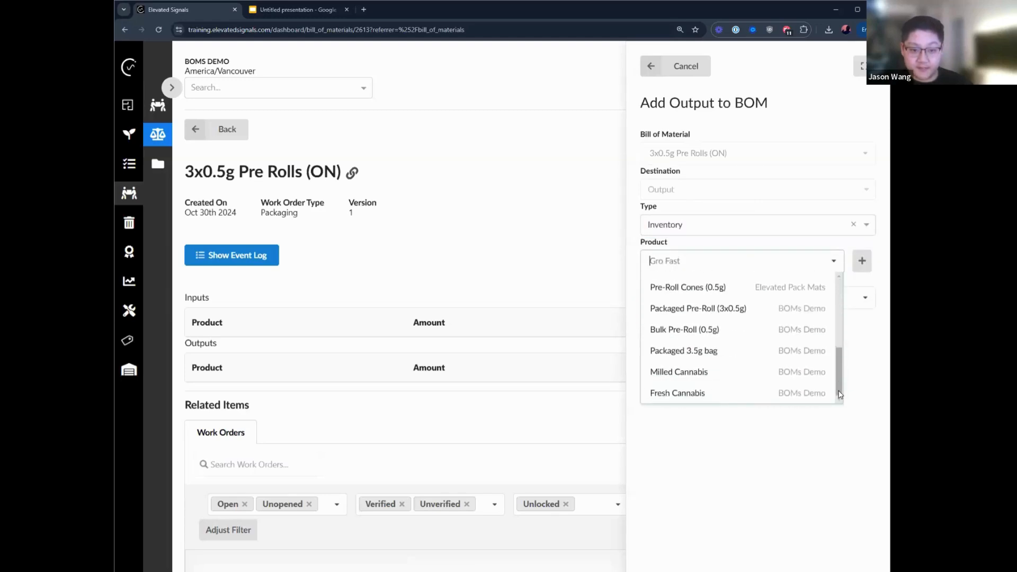
pyautogui.click(668, 308)
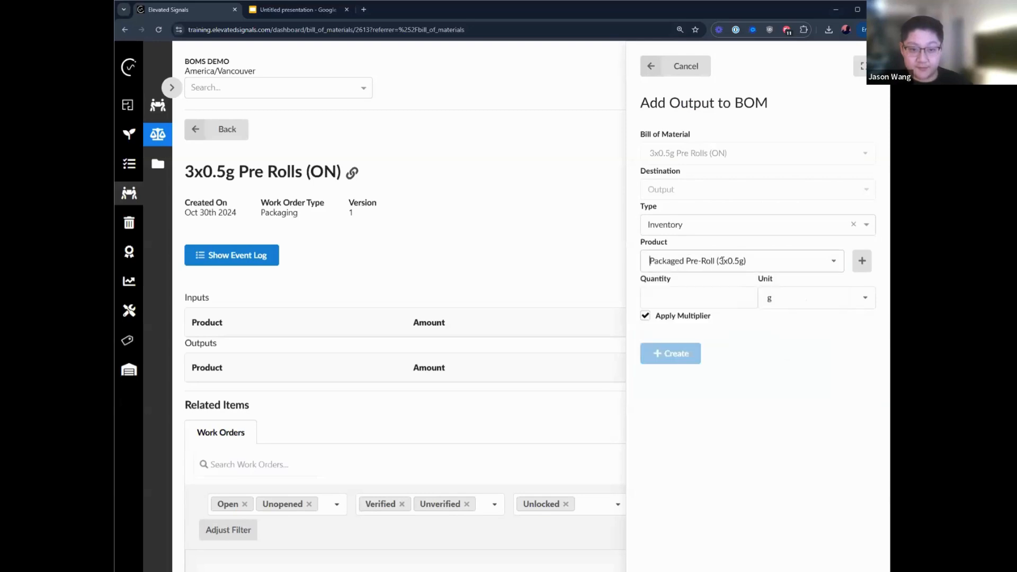
pyautogui.click(785, 298)
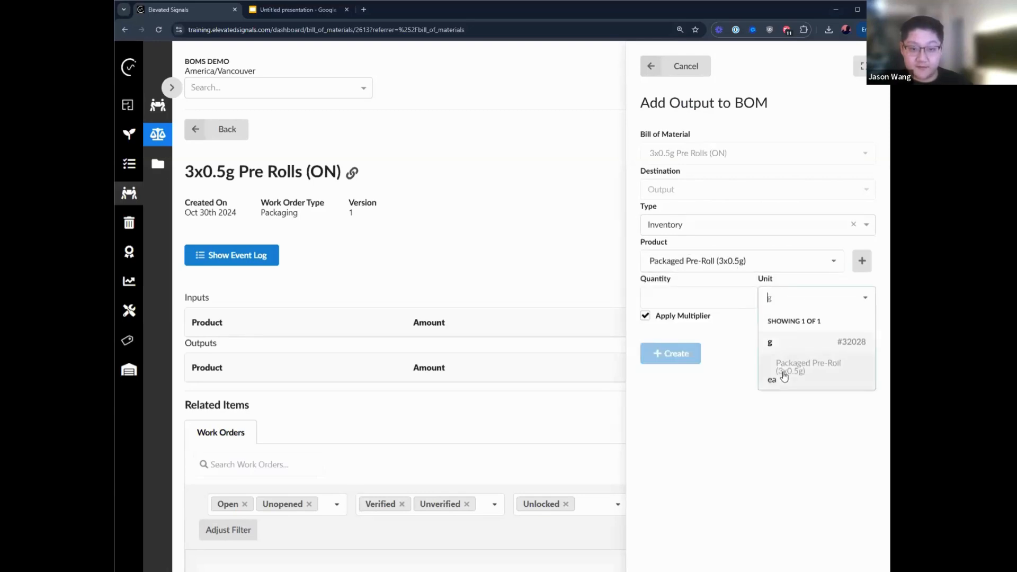
pyautogui.click(783, 376)
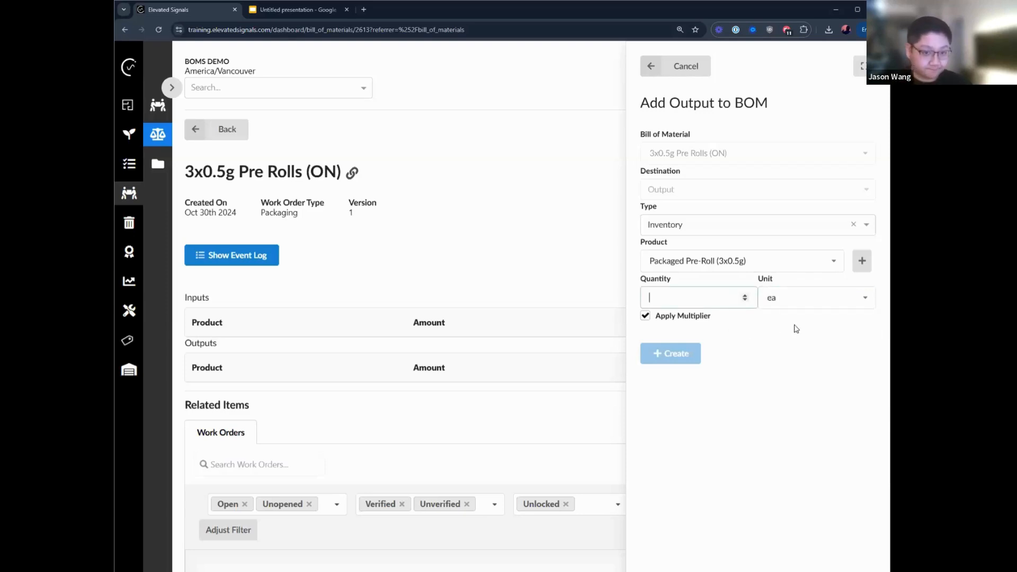
pyautogui.write('1')
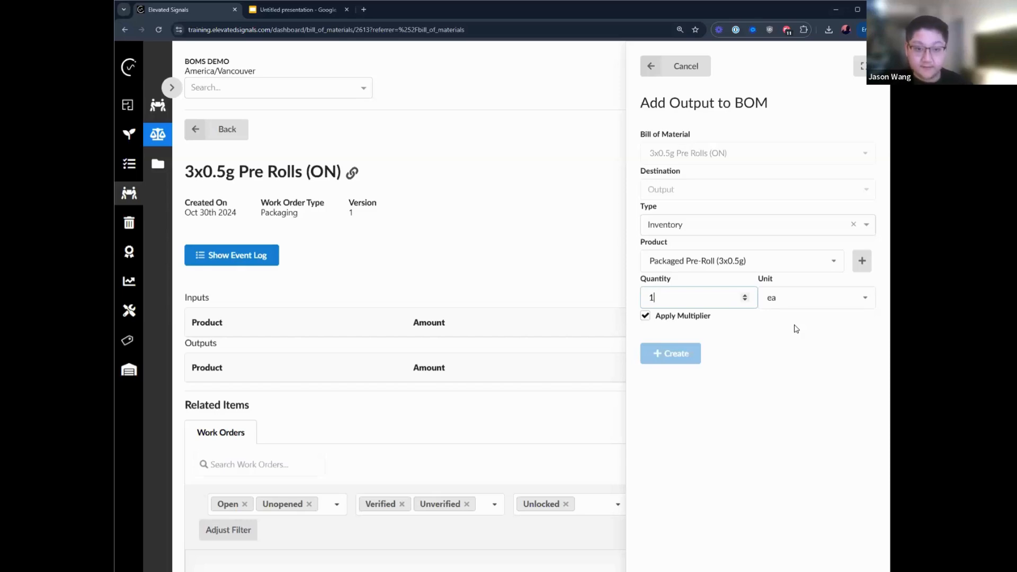
pyautogui.click(671, 352)
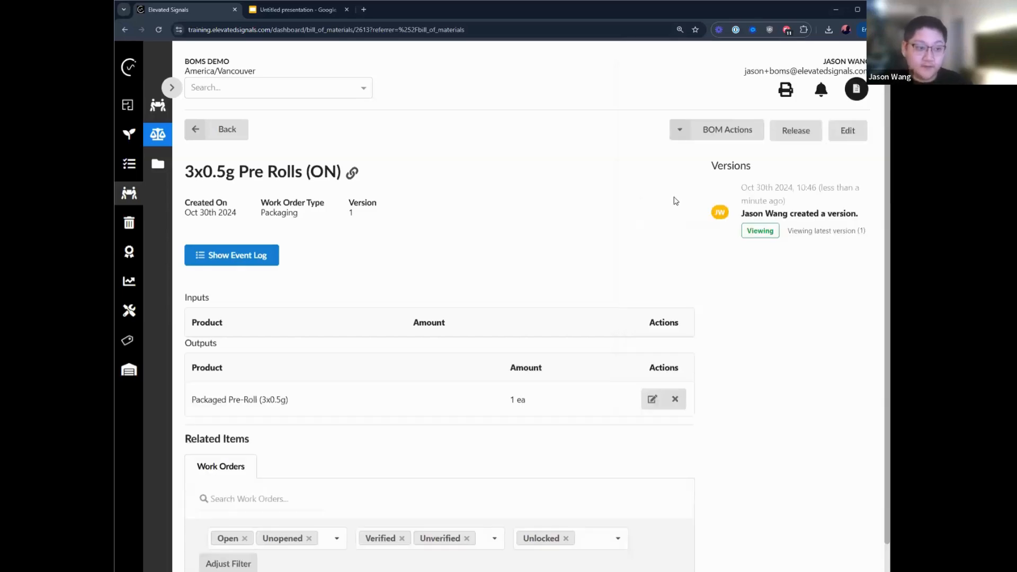
# Add an inventory input of 3 ea of Bulk Pre-Roll (0.5g) to the bill, with the multiplier applied
pyautogui.click(701, 133)
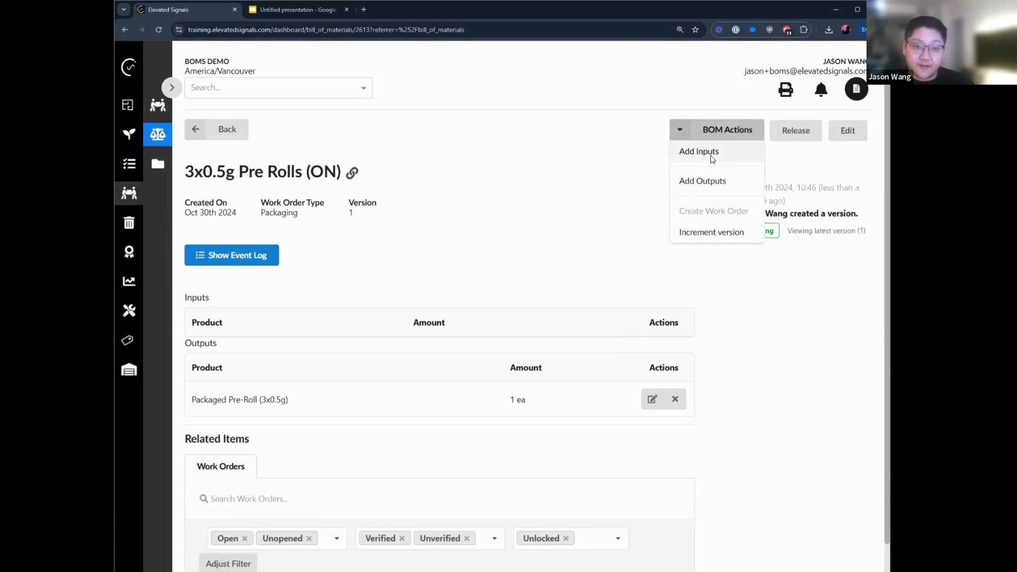
pyautogui.click(696, 153)
pyautogui.click(694, 224)
pyautogui.click(697, 266)
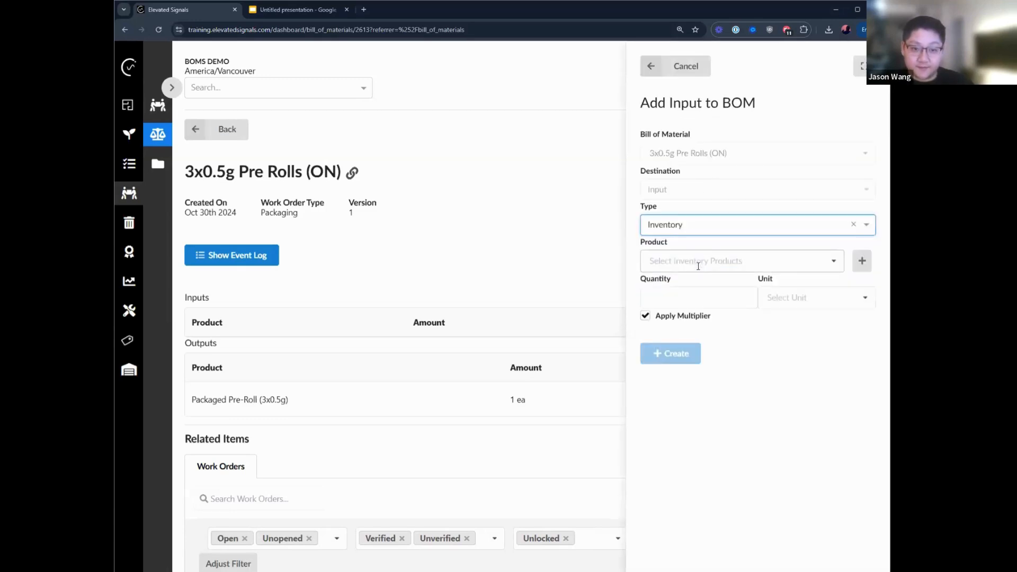
pyautogui.click(696, 262)
pyautogui.scroll(-3, 745, 330)
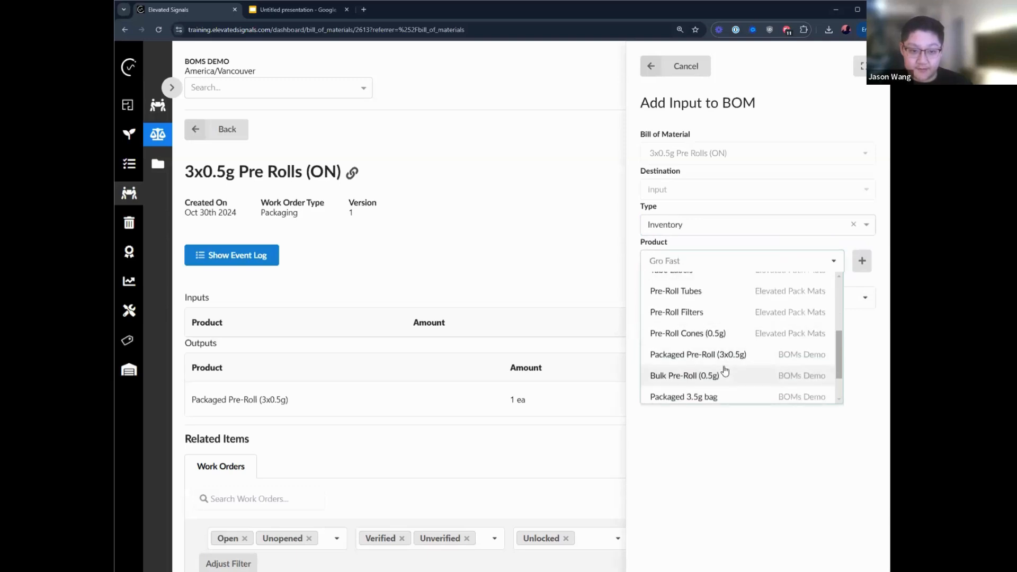
pyautogui.scroll(-1, 732, 349)
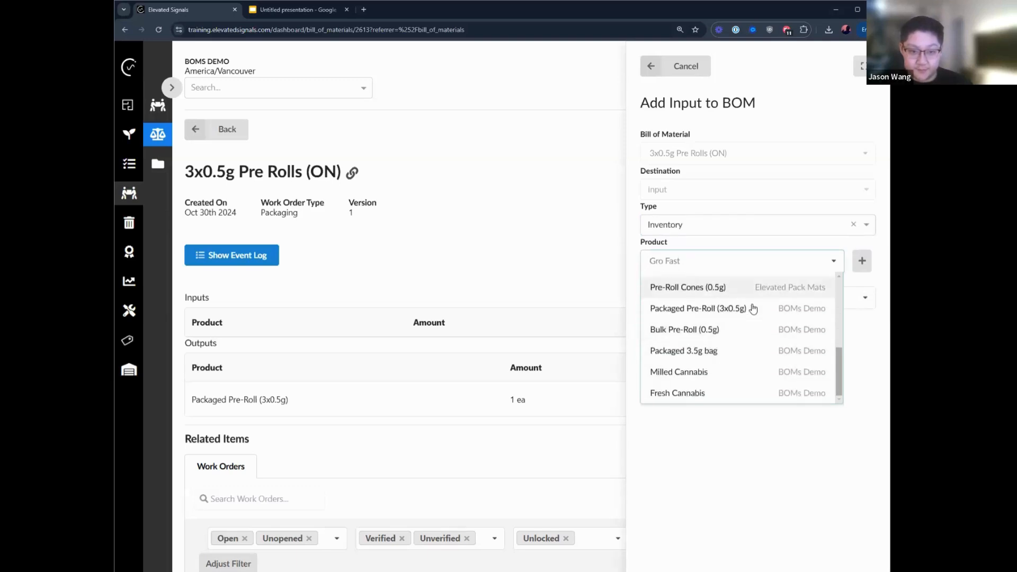
pyautogui.click(746, 331)
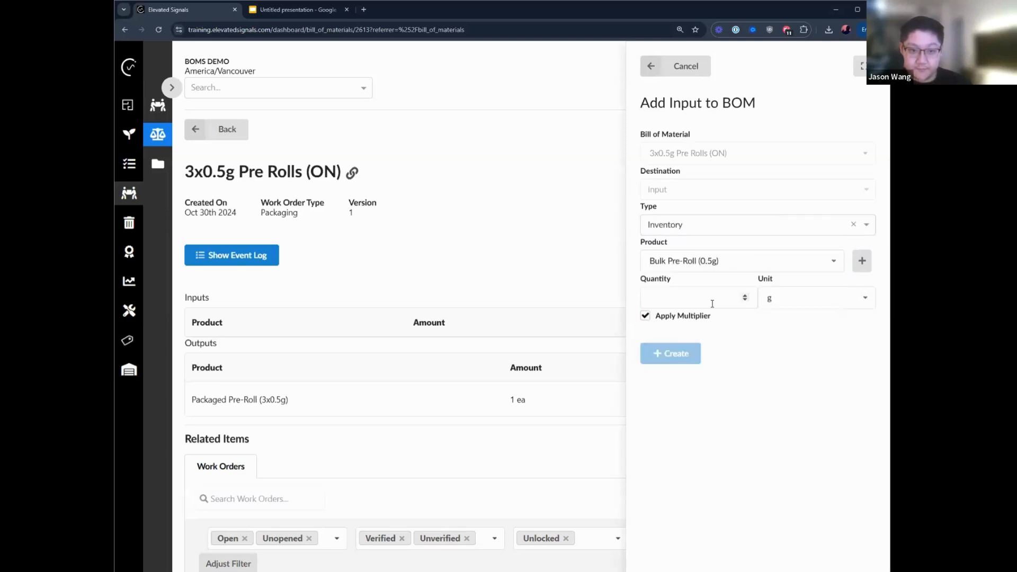
pyautogui.click(814, 306)
pyautogui.click(778, 364)
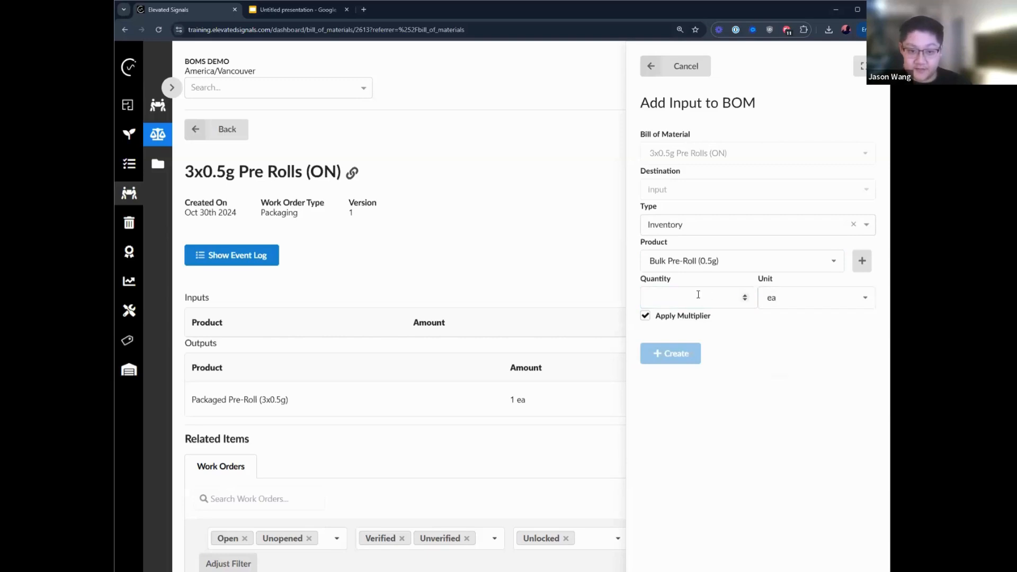
pyautogui.write('3')
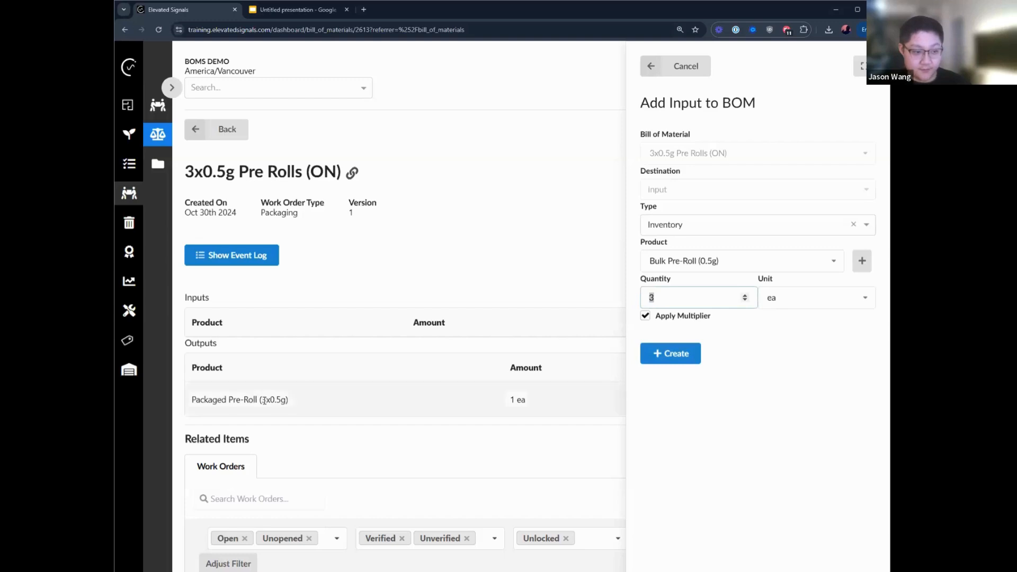
pyautogui.moveTo(266, 400); pyautogui.dragTo(473, 421)
pyautogui.click(691, 373)
pyautogui.click(658, 357)
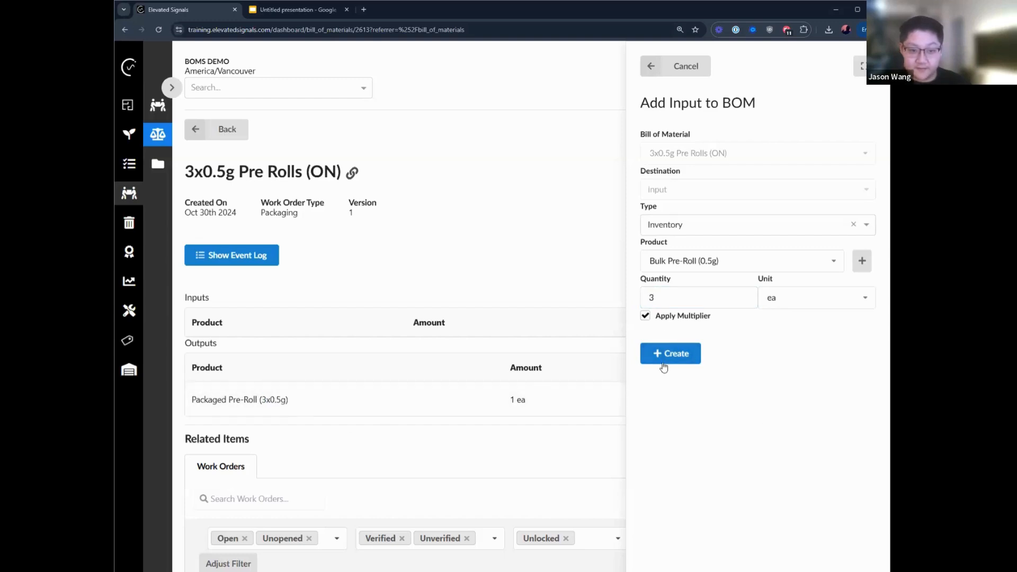
# Add an inventory input of 1 ea of Excise Stamp (ON) to the bill, with the multiplier applied
pyautogui.click(727, 131)
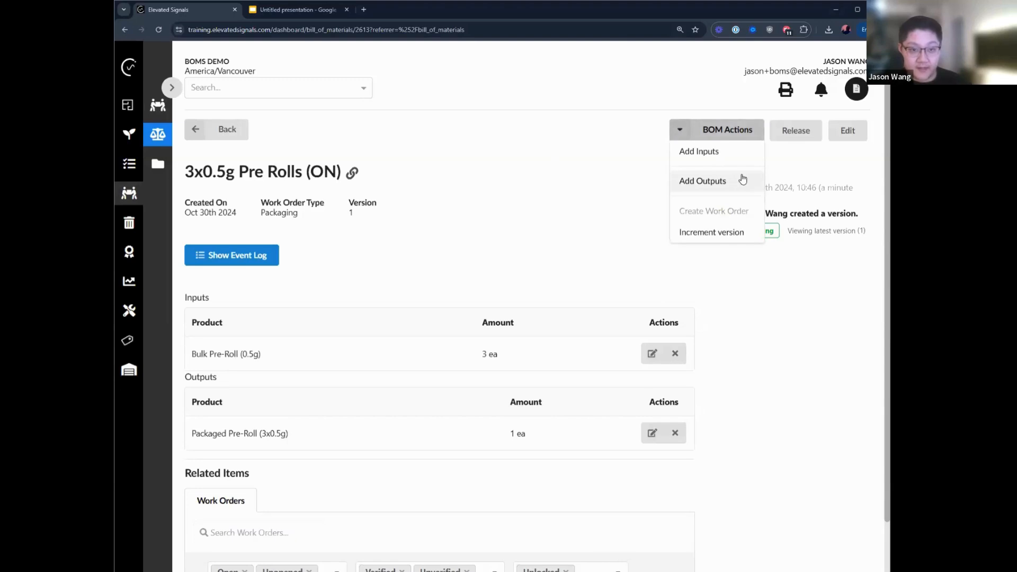
pyautogui.click(707, 151)
pyautogui.click(707, 224)
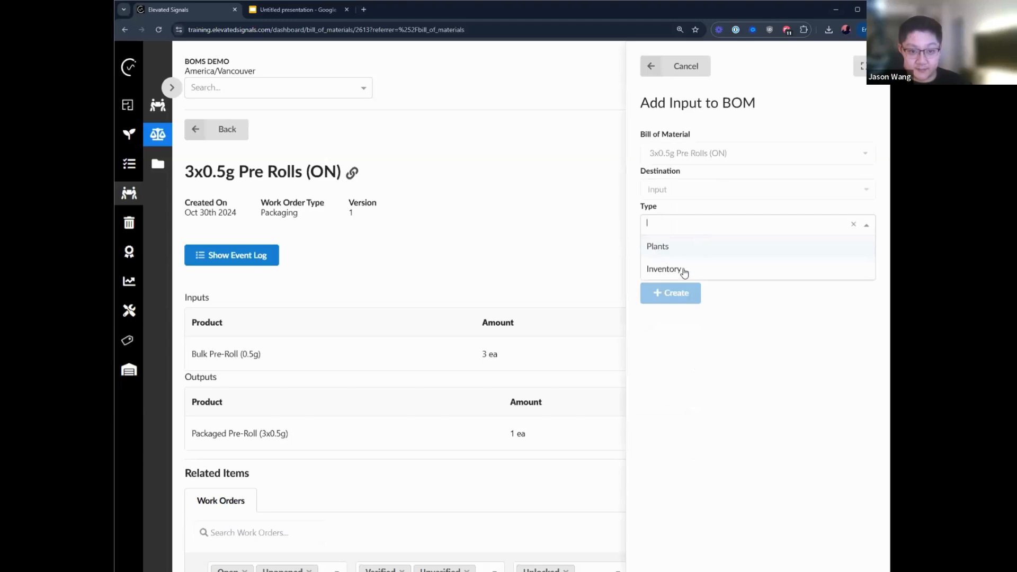
pyautogui.click(685, 271)
pyautogui.click(692, 259)
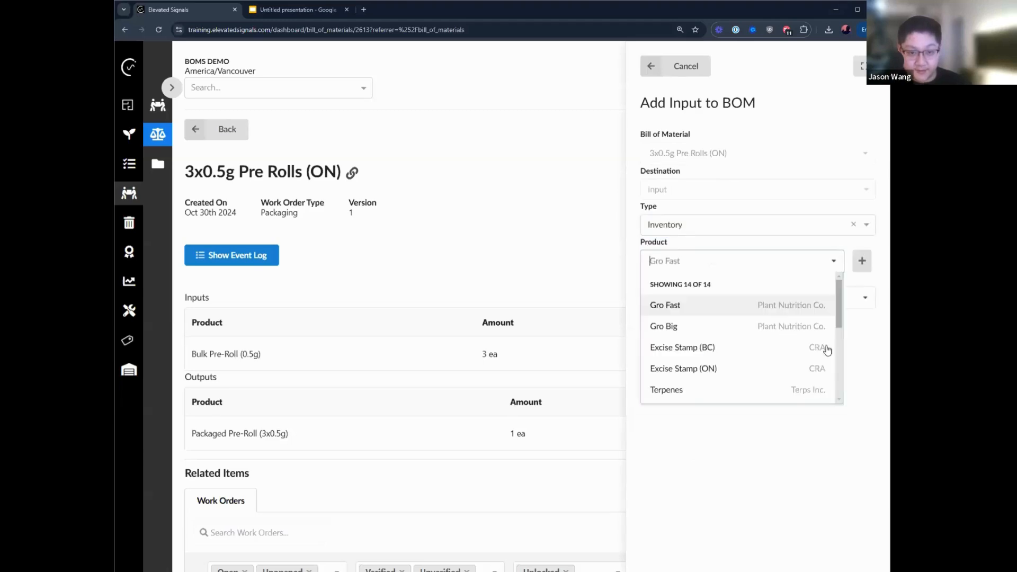
pyautogui.moveTo(837, 313); pyautogui.dragTo(839, 328)
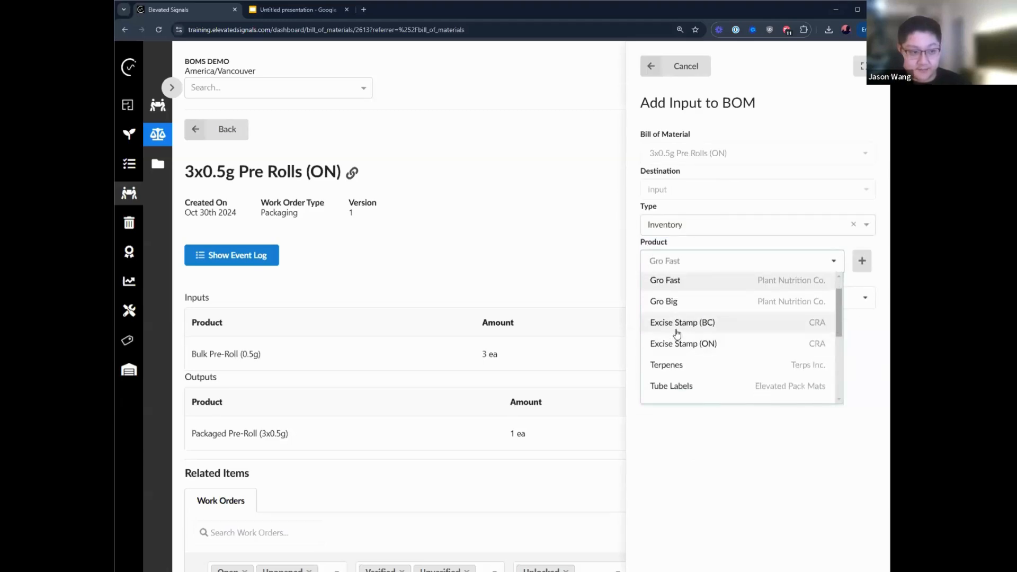
pyautogui.click(721, 343)
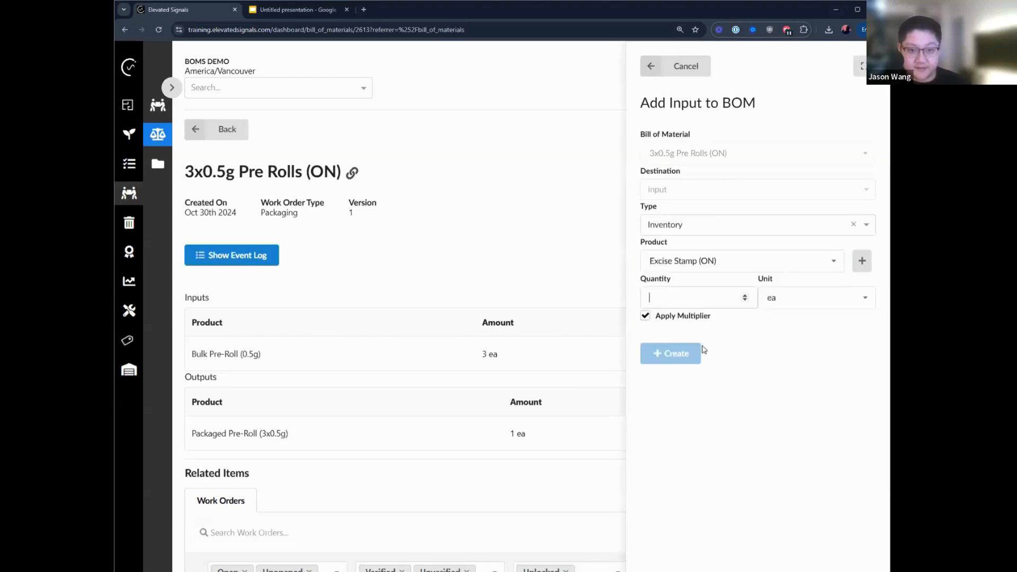
pyautogui.click(644, 299)
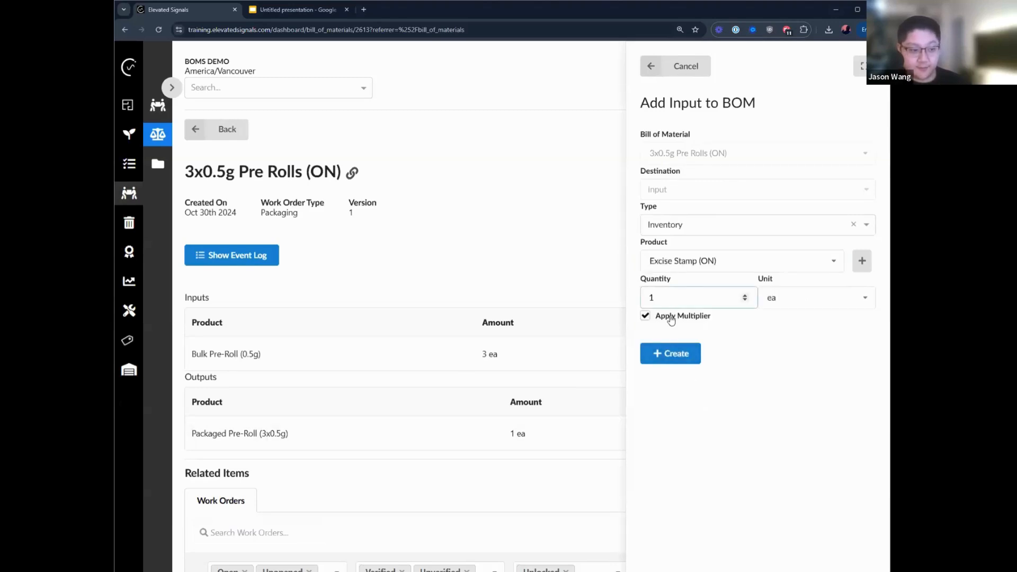
pyautogui.click(668, 354)
# Add an inventory input of 1 ea of Pre-Roll Tubes to the bill, with the multiplier applied
pyautogui.click(721, 132)
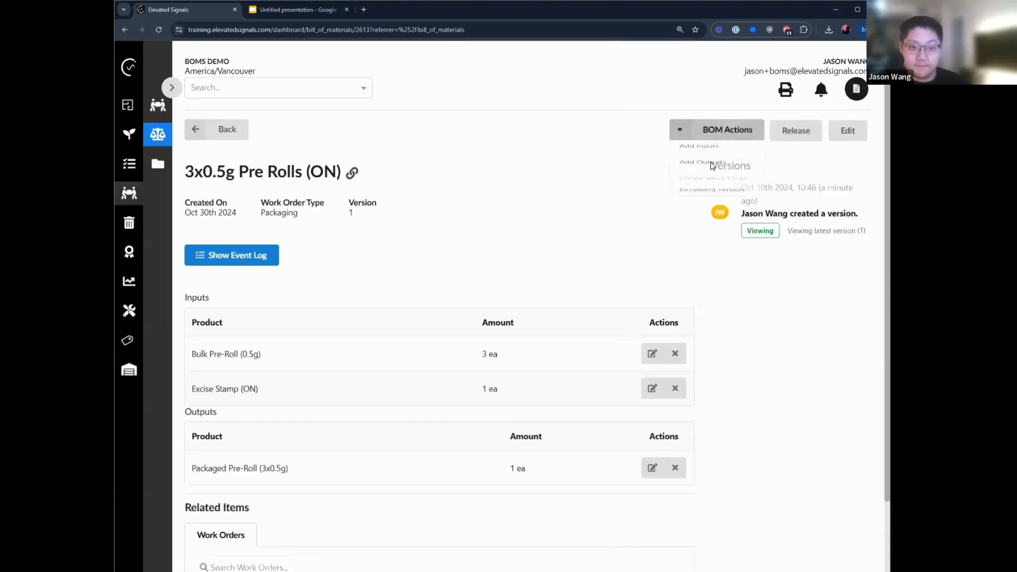
pyautogui.click(707, 150)
pyautogui.click(738, 224)
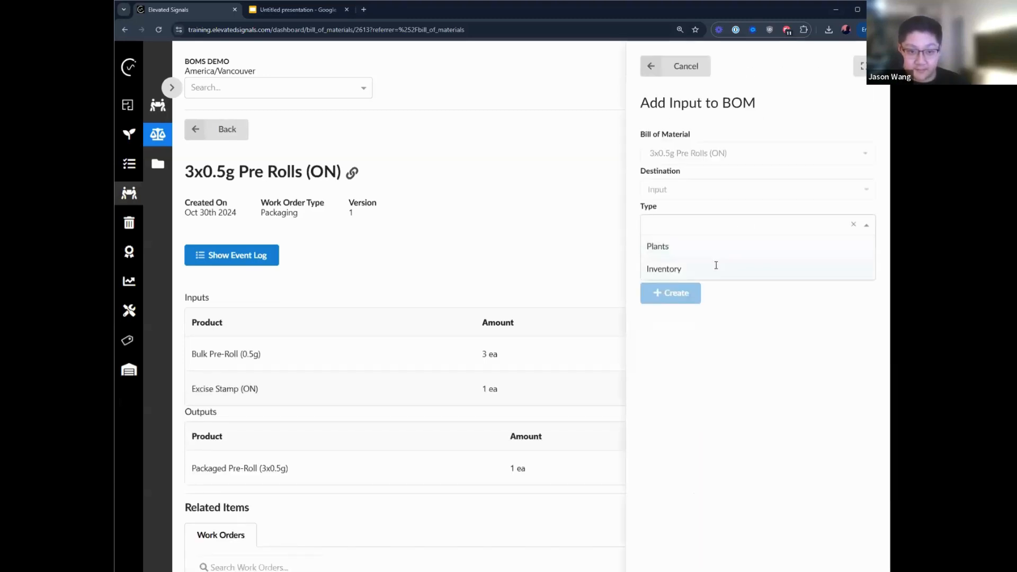
pyautogui.click(716, 267)
pyautogui.scroll(-2, 779, 324)
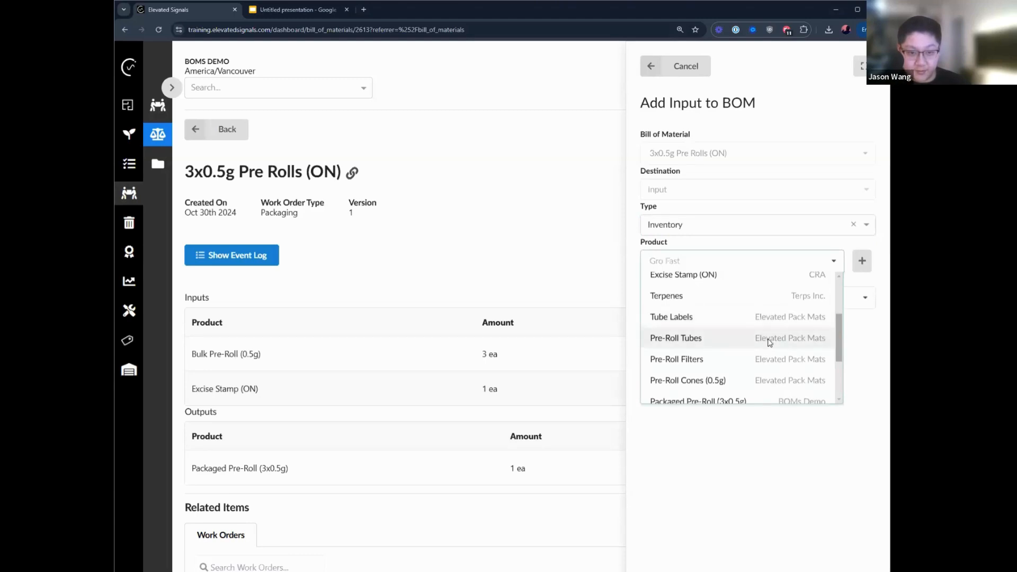
pyautogui.click(768, 340)
pyautogui.click(699, 296)
pyautogui.write('1')
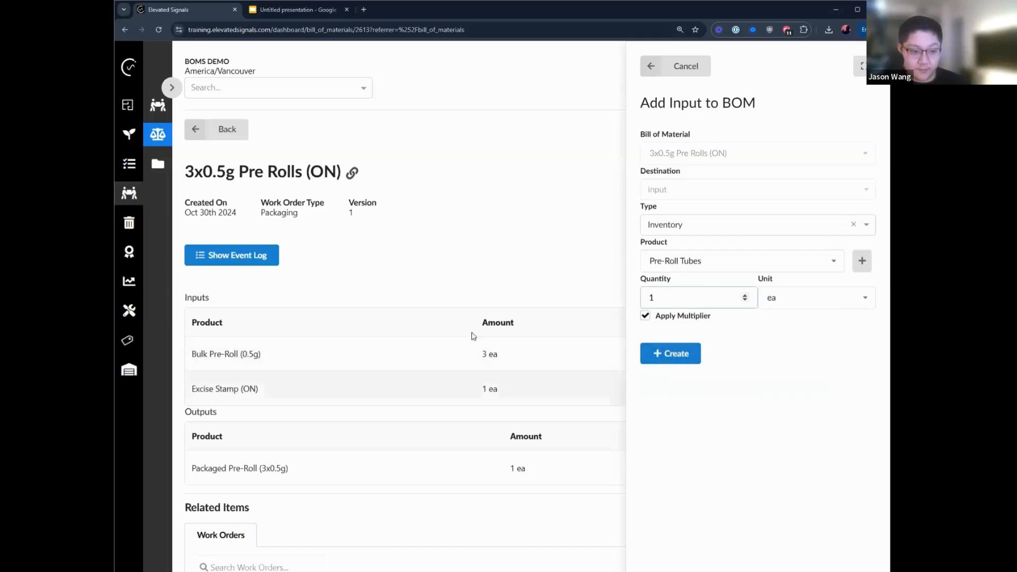
pyautogui.click(674, 357)
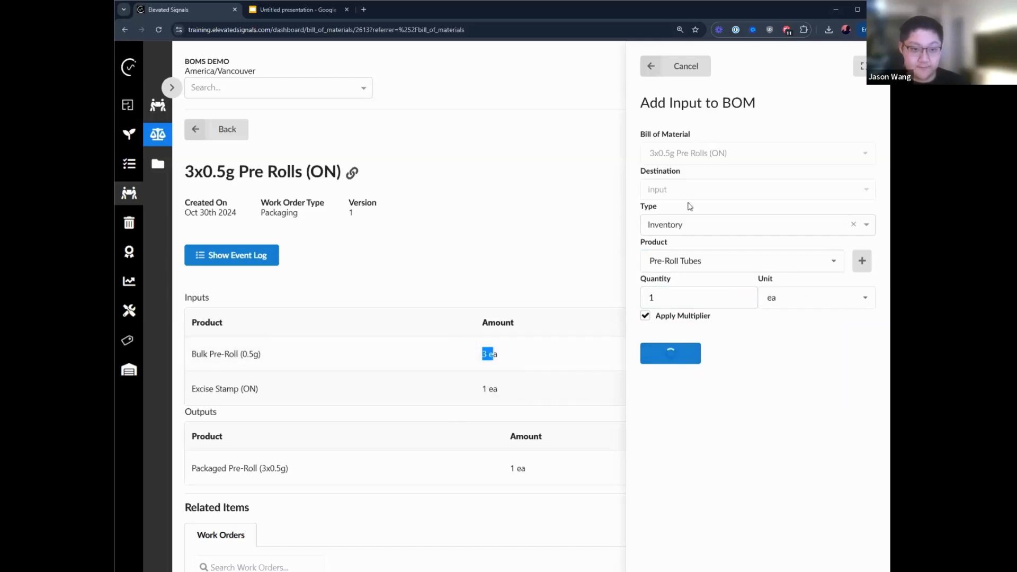
# Add an inventory input of 1 ea of Tube Labels to the bill, with the multiplier applied
pyautogui.click(700, 136)
pyautogui.click(704, 151)
pyautogui.click(715, 225)
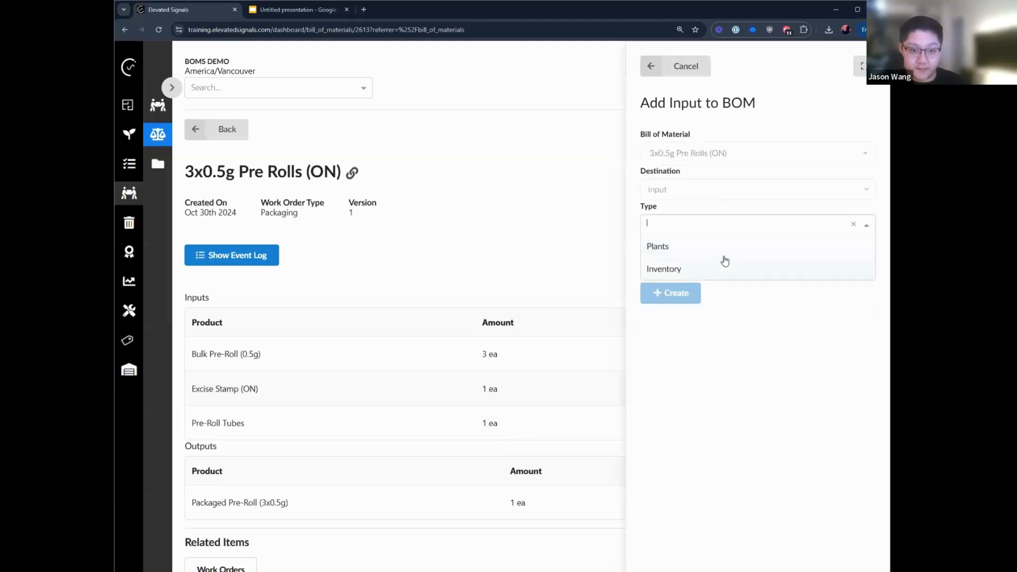
pyautogui.click(721, 269)
pyautogui.click(720, 262)
pyautogui.scroll(-2, 743, 322)
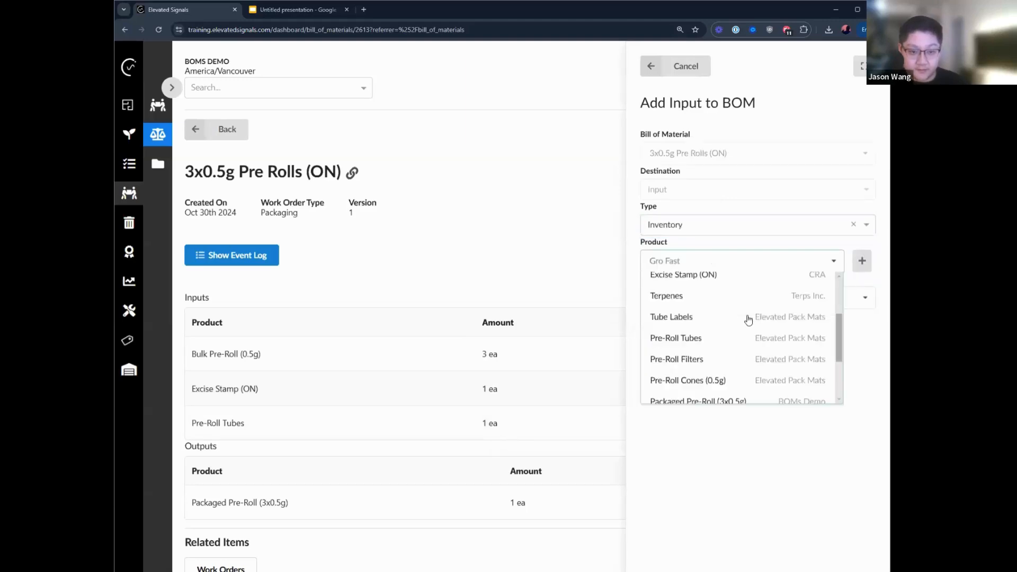
pyautogui.click(743, 317)
pyautogui.click(736, 303)
pyautogui.write('1')
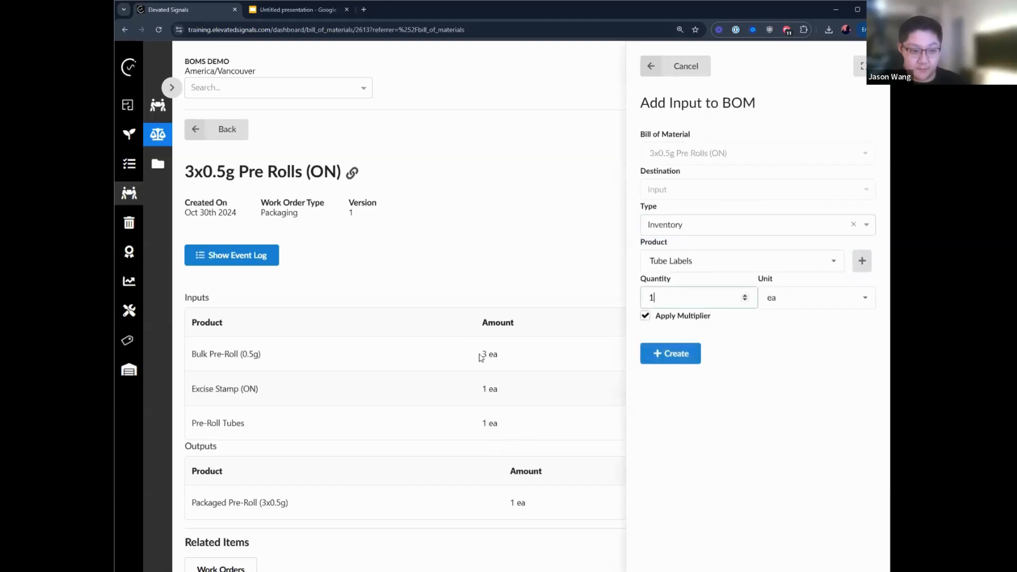
pyautogui.moveTo(482, 348); pyautogui.dragTo(628, 404)
pyautogui.click(670, 352)
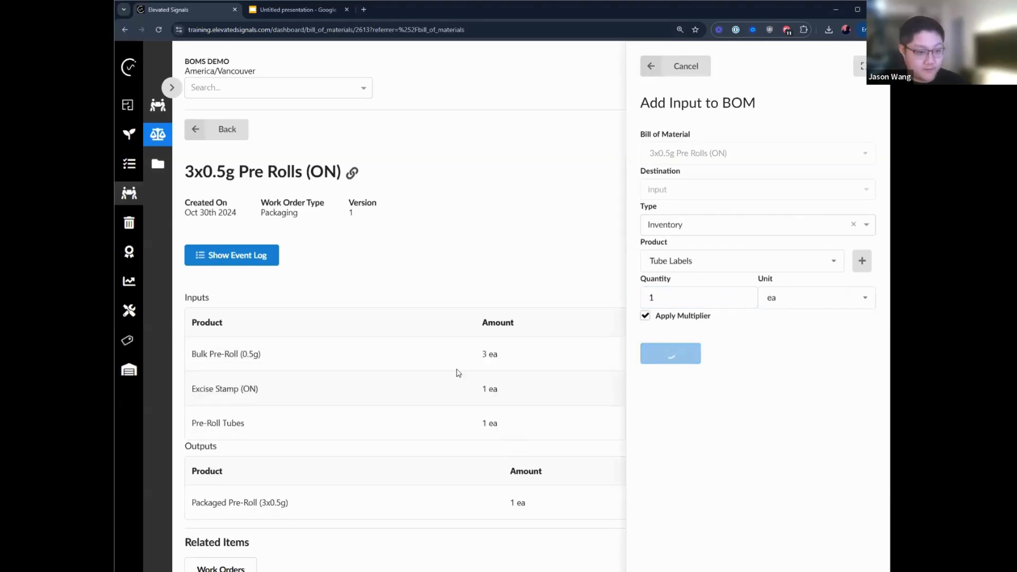
pyautogui.click(712, 130)
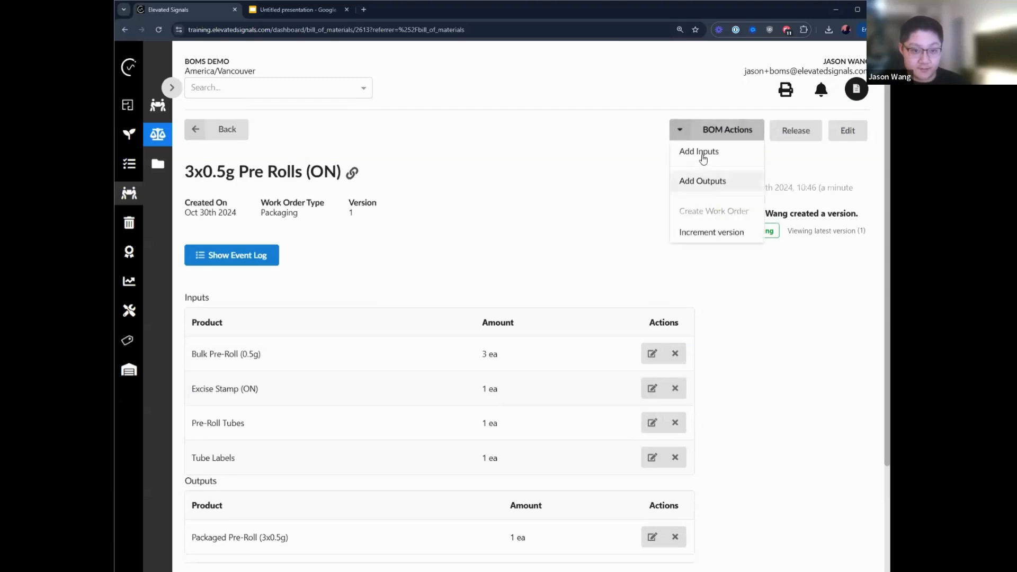
pyautogui.click(697, 150)
pyautogui.click(719, 233)
pyautogui.click(731, 268)
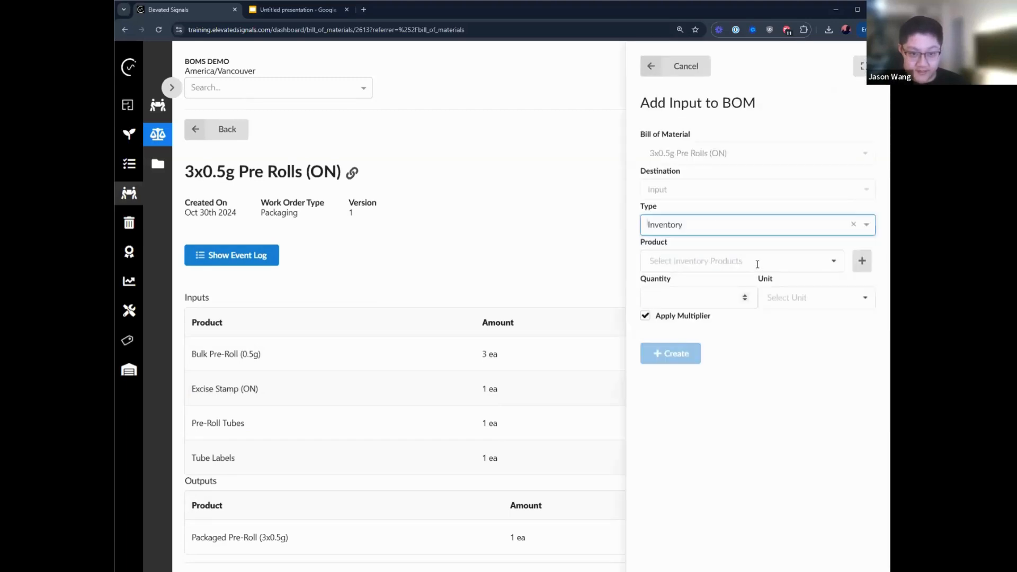
pyautogui.click(755, 262)
pyautogui.scroll(-5, 747, 308)
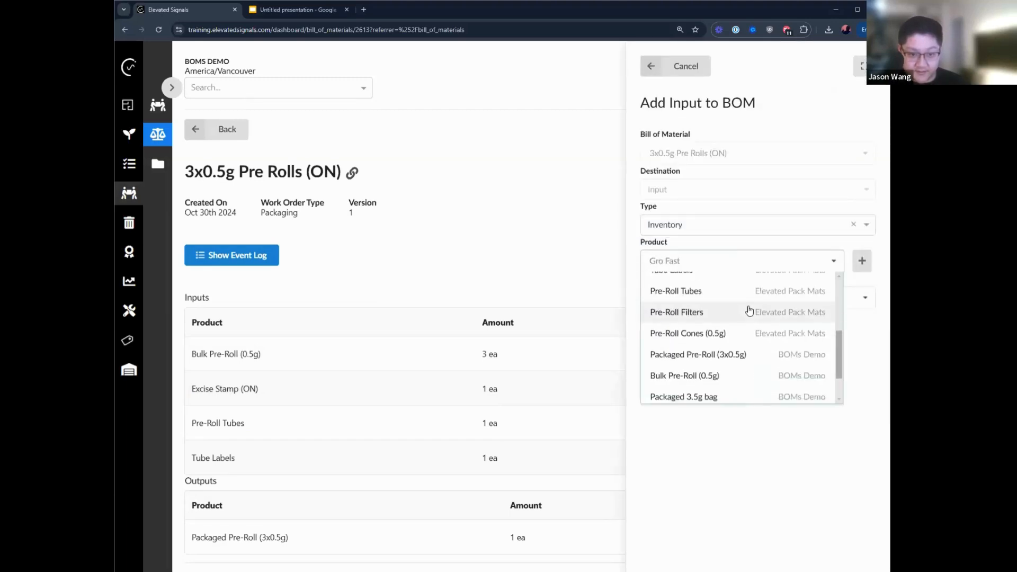
pyautogui.scroll(5, 748, 309)
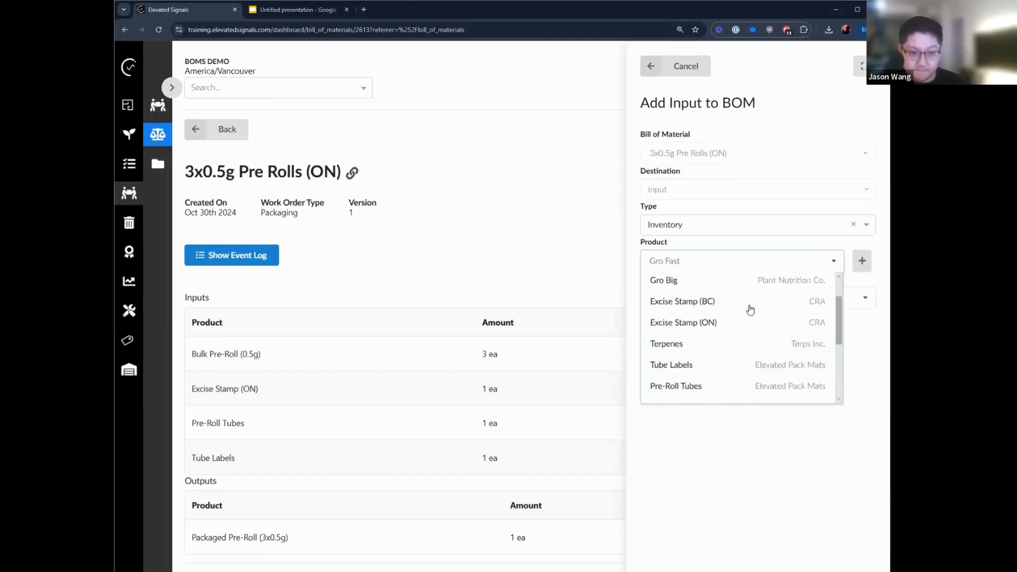
pyautogui.click(684, 70)
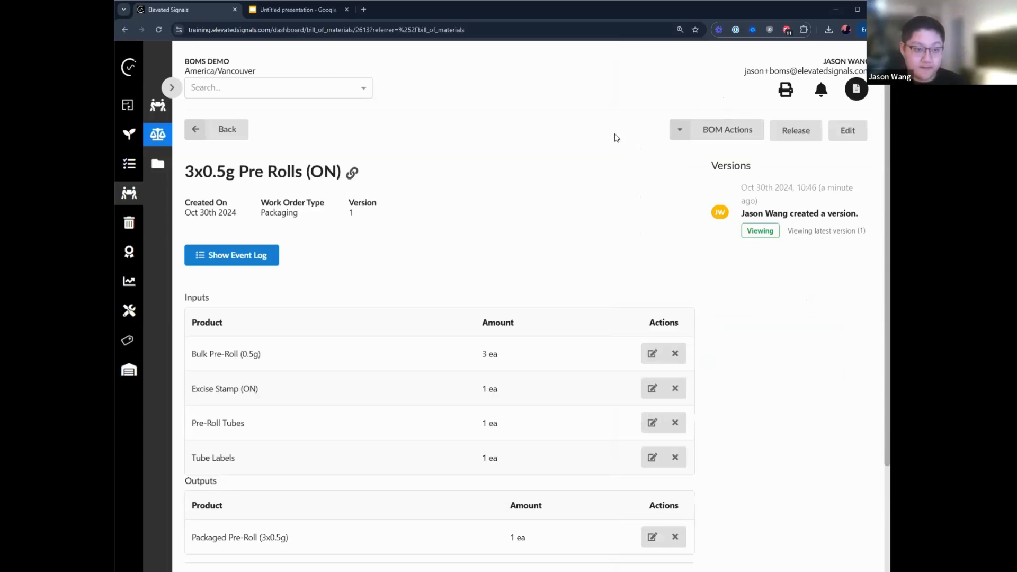
# Release the 3x0.5g Pre Rolls (ON) bill and return to the list of bills of material
pyautogui.moveTo(359, 335); pyautogui.dragTo(595, 399)
pyautogui.click(847, 131)
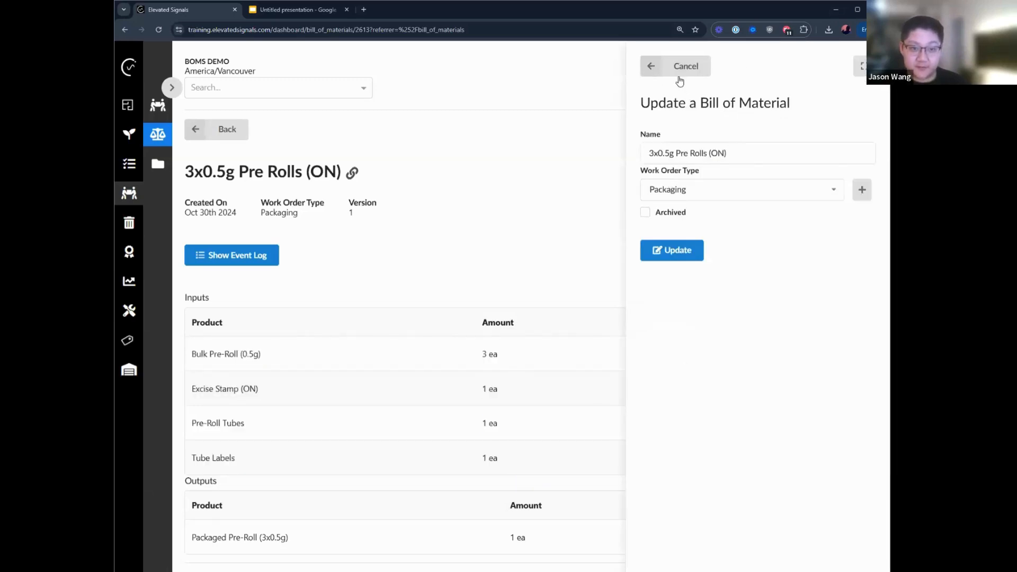
pyautogui.click(802, 135)
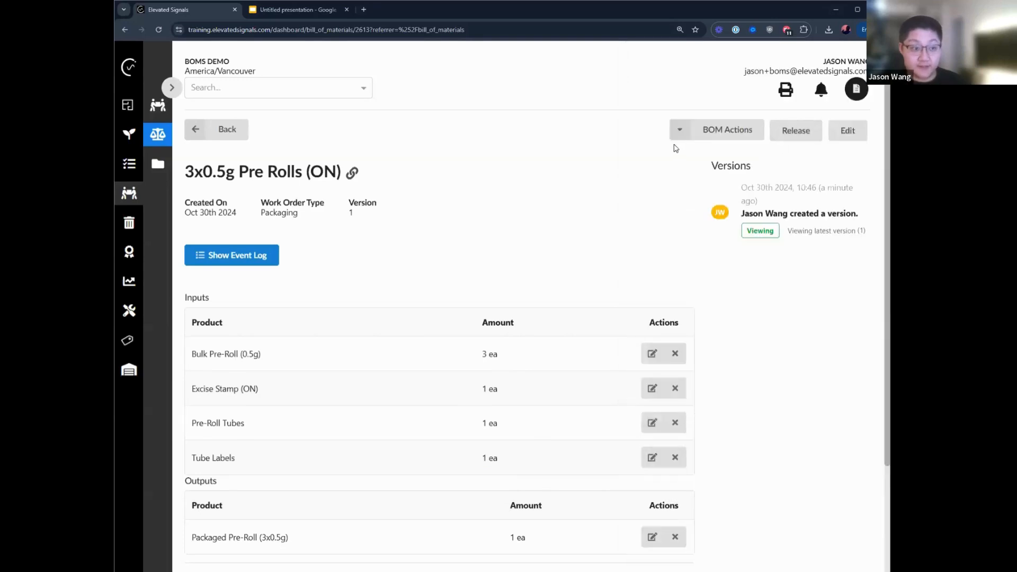
pyautogui.click(217, 139)
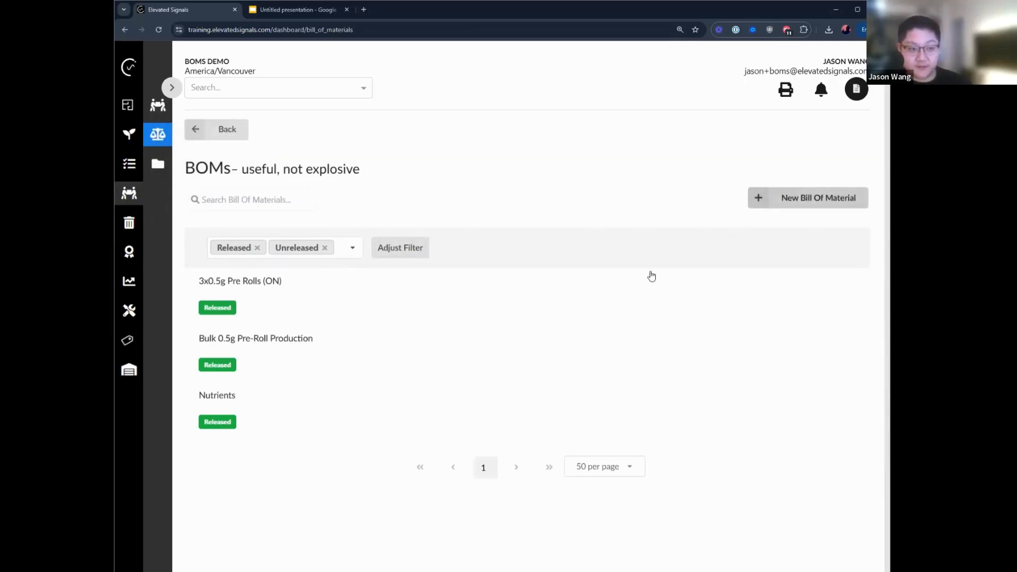
# Copy the 3x0.5g Pre Rolls (ON) bill of material as "3x0.5g Pre Rolls (BC)", keeping the Packaging work order type
pyautogui.click(803, 209)
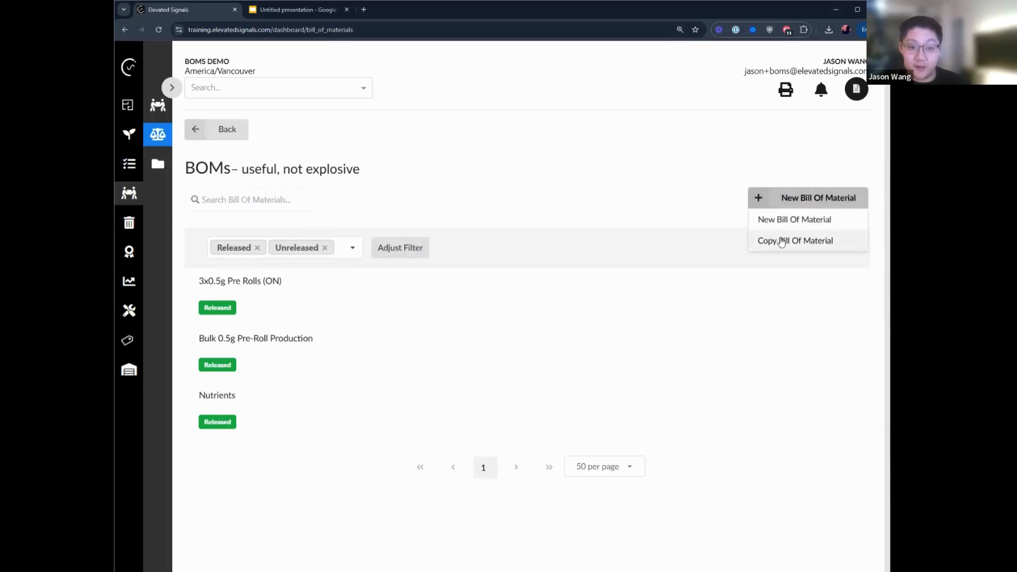
pyautogui.click(782, 244)
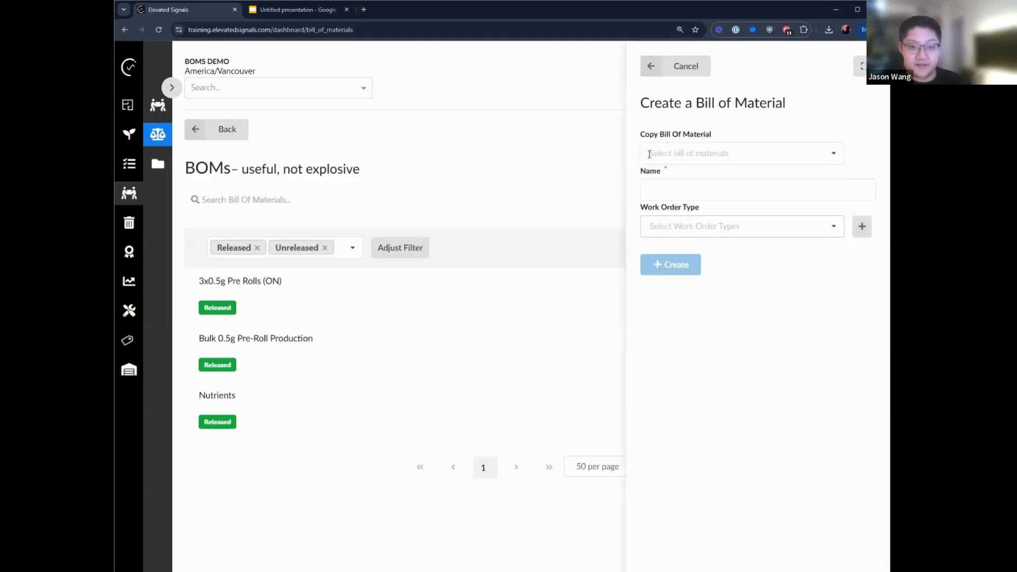
pyautogui.click(690, 152)
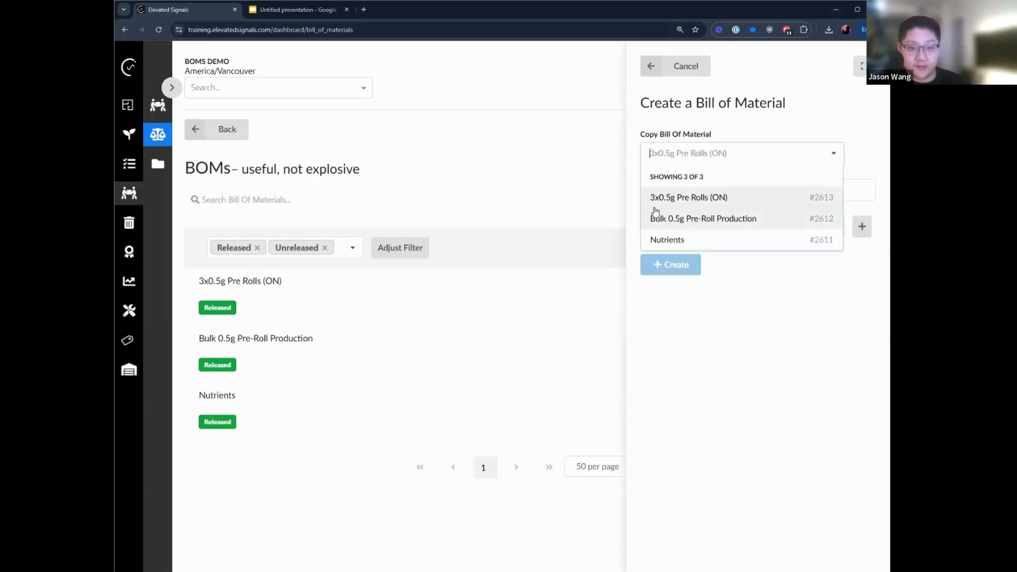
pyautogui.click(673, 201)
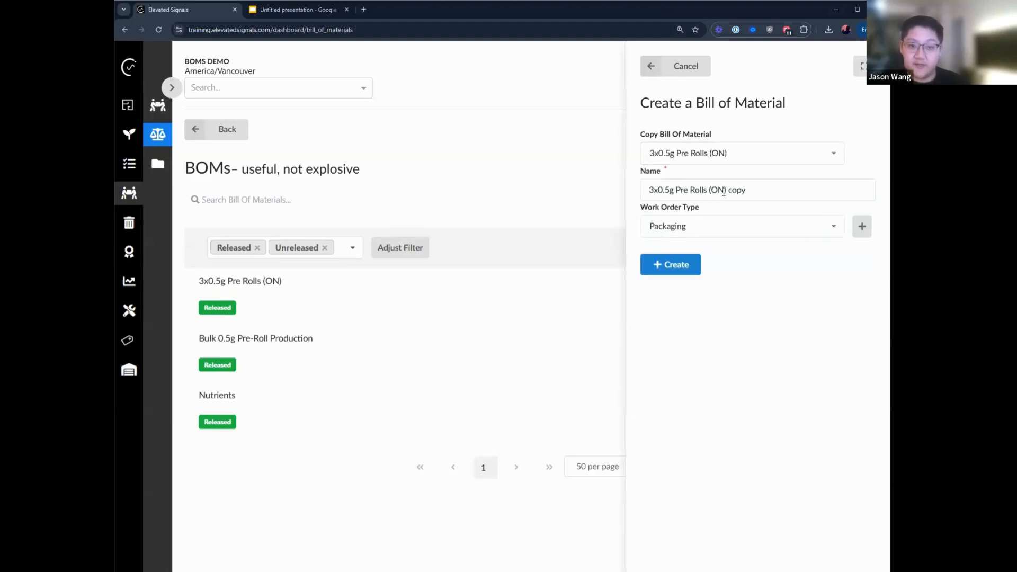
pyautogui.moveTo(746, 191); pyautogui.dragTo(710, 191)
pyautogui.write('(BC')
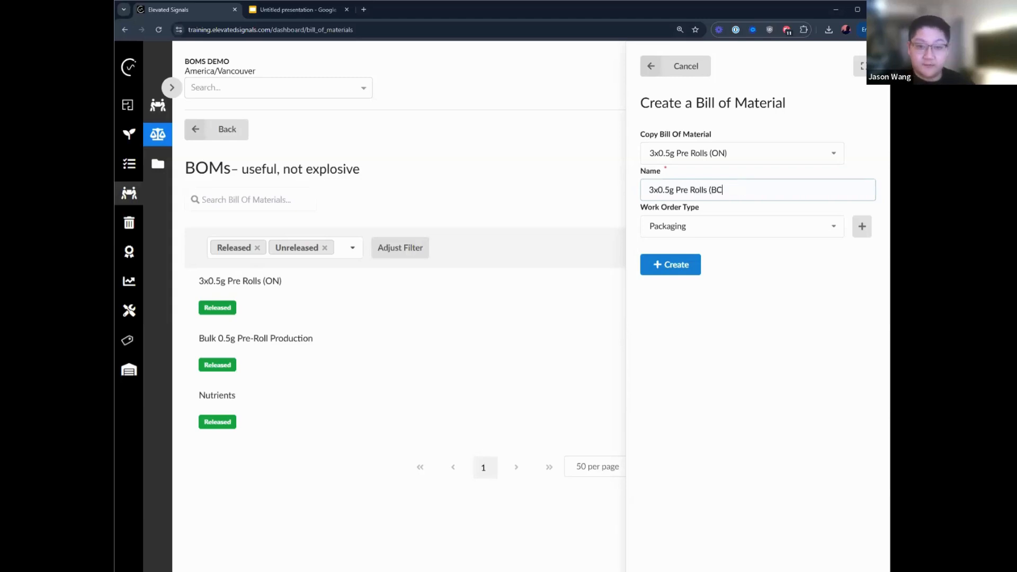
pyautogui.click(687, 266)
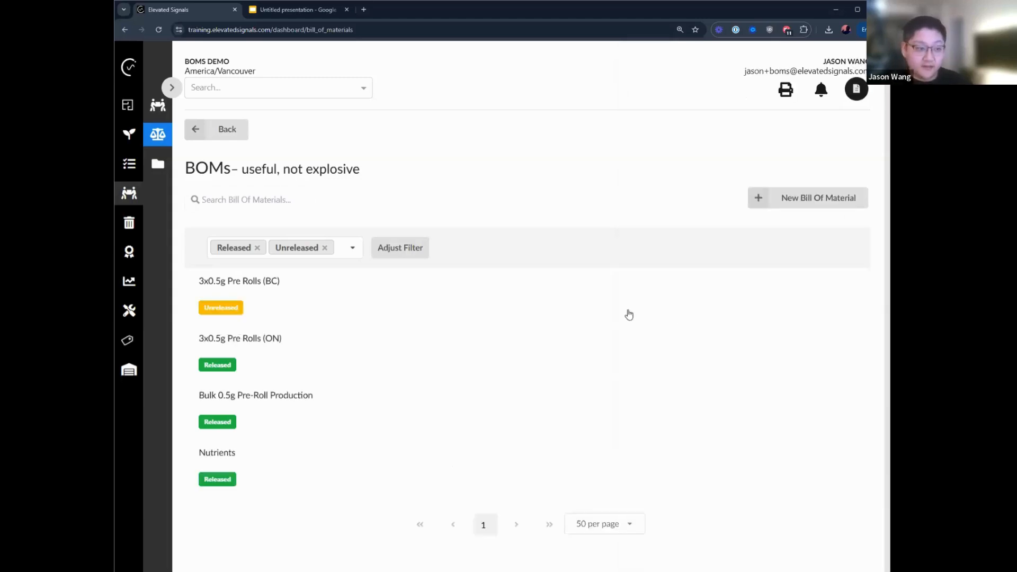
# Open the 3x0.5g Pre Rolls (BC) bill and open its Excise Stamp (ON) input for editing
pyautogui.click(267, 285)
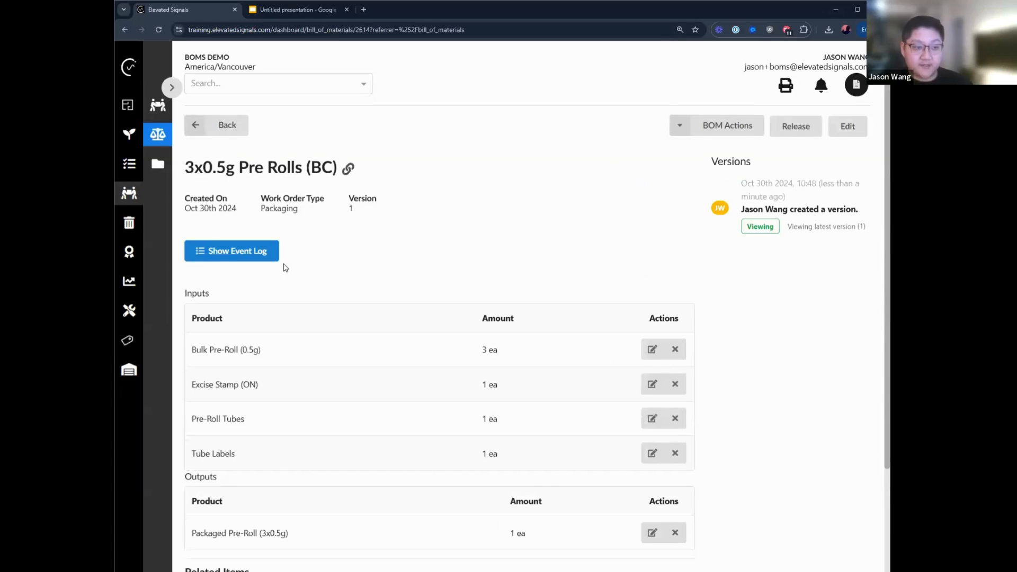
pyautogui.scroll(-2, 285, 268)
pyautogui.scroll(2, 201, 176)
pyautogui.moveTo(185, 173); pyautogui.dragTo(346, 170)
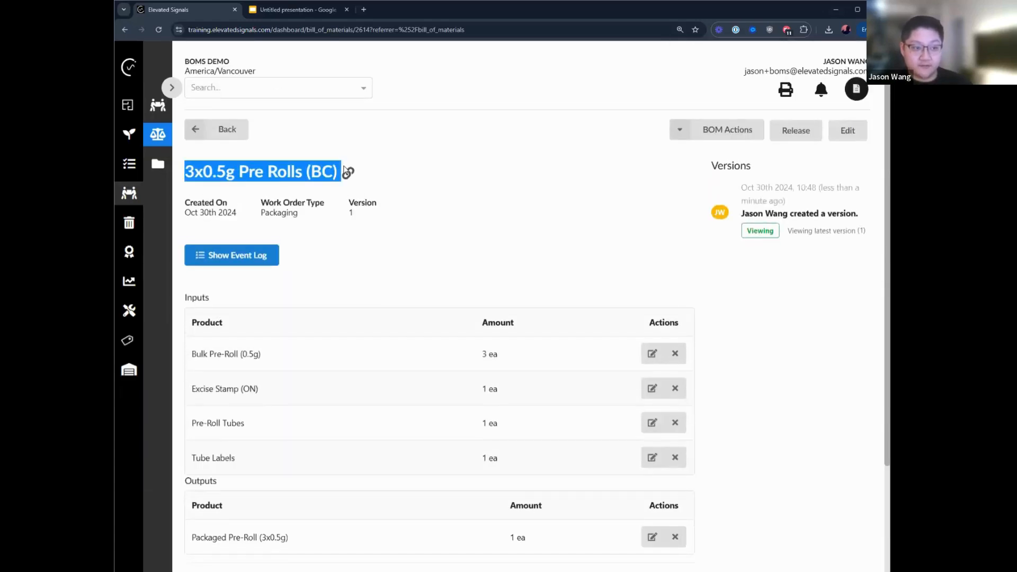
pyautogui.click(363, 278)
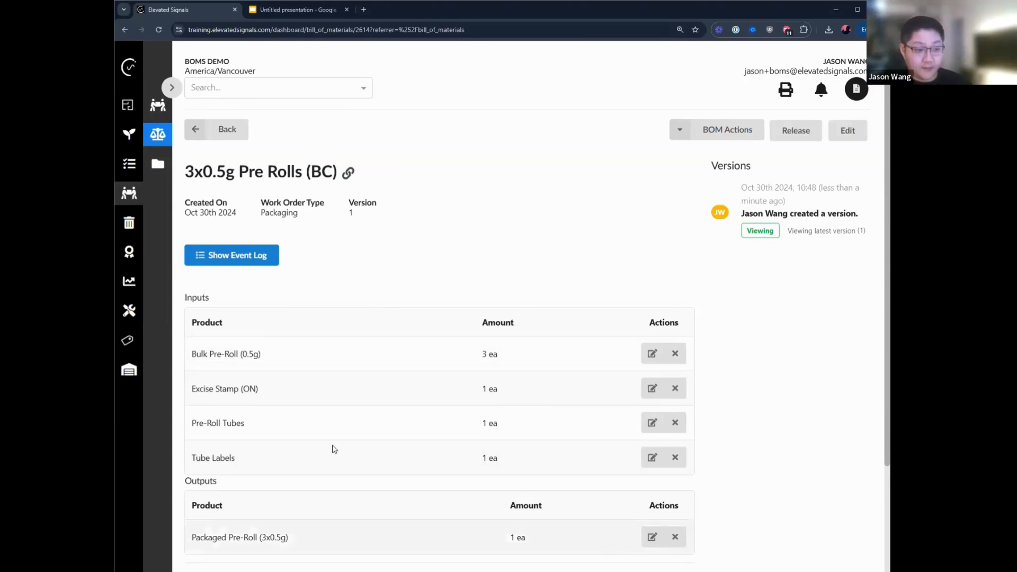
pyautogui.moveTo(193, 388); pyautogui.dragTo(424, 389)
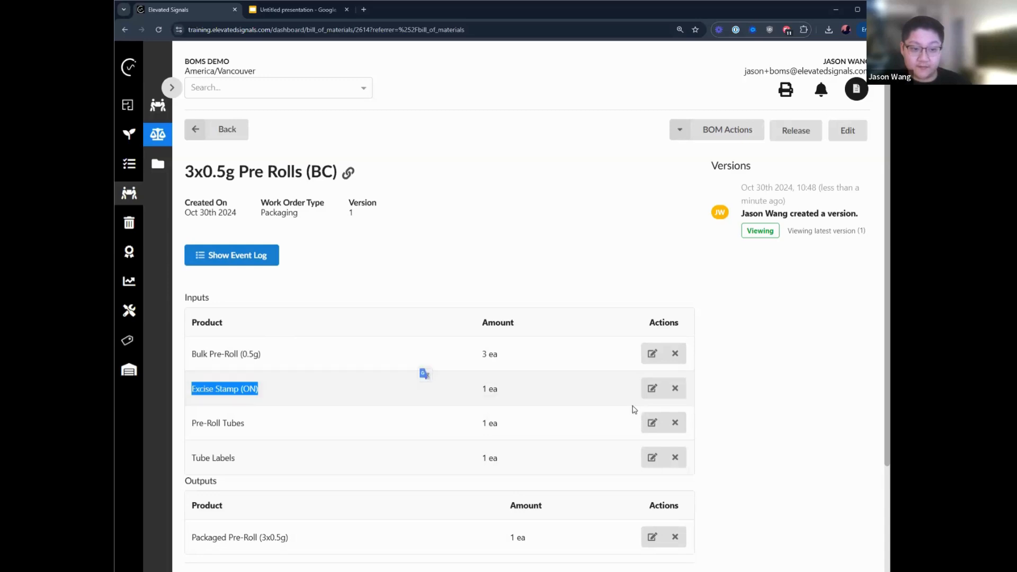
pyautogui.click(652, 388)
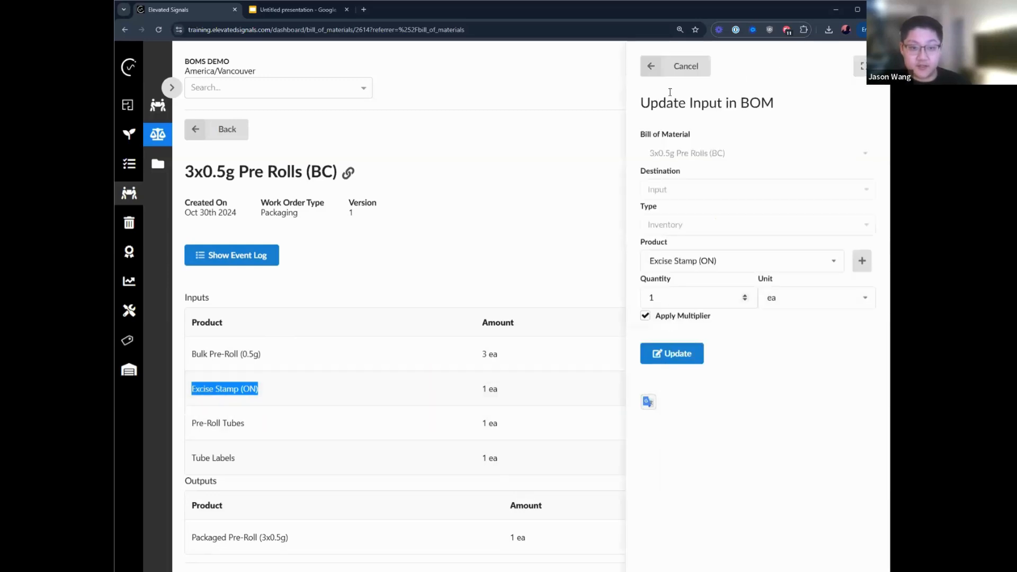
# Replace the Excise Stamp (ON) input in the 3x0.5g Pre Rolls (BC) BOM with inventory product Excise Stamp (BC), quantity 1 ea
pyautogui.click(672, 64)
pyautogui.click(674, 389)
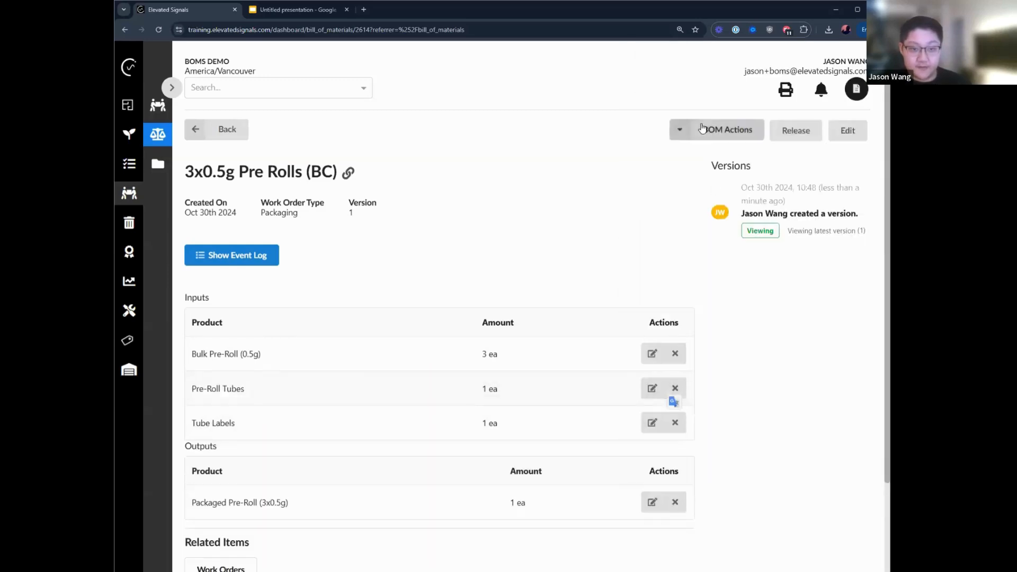
pyautogui.click(722, 130)
pyautogui.click(683, 150)
pyautogui.click(712, 224)
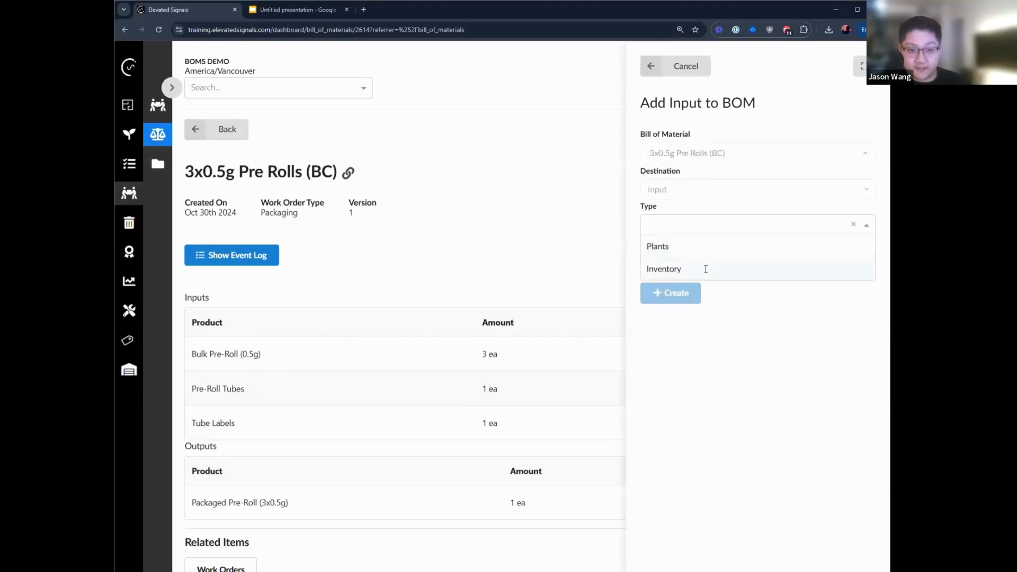
pyautogui.click(705, 268)
pyautogui.click(708, 268)
pyautogui.click(729, 354)
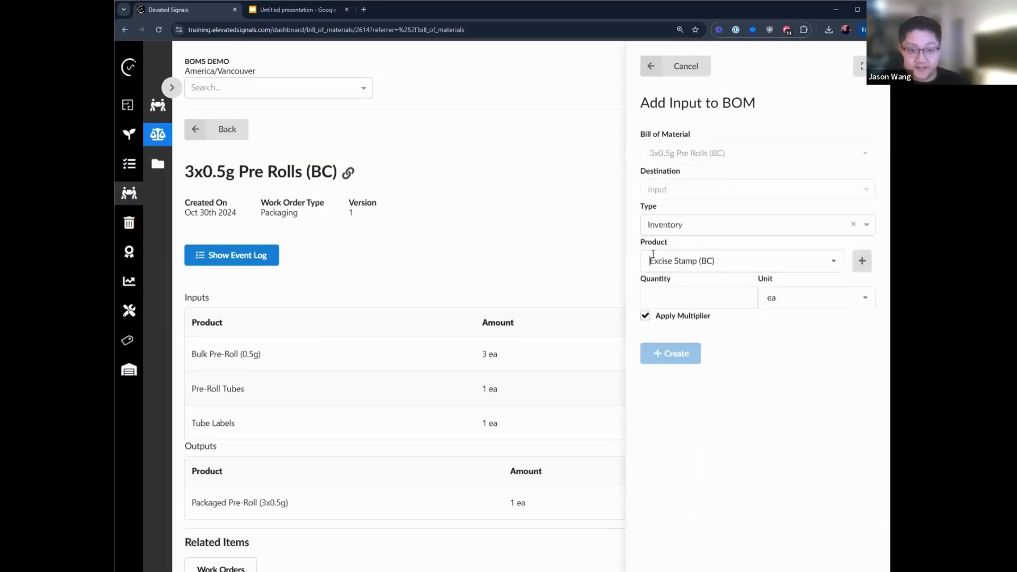
pyautogui.click(697, 360)
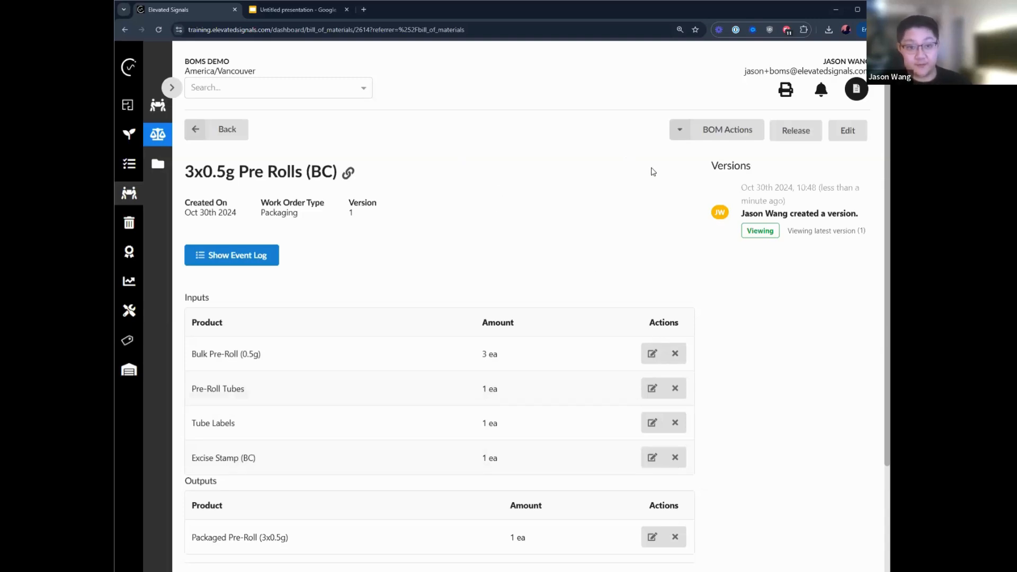
# Review the BOM's excise stamp input and packaged pre-roll output, and release the 3x0.5g Pre Rolls (BC) BOM
pyautogui.moveTo(264, 459); pyautogui.dragTo(192, 458)
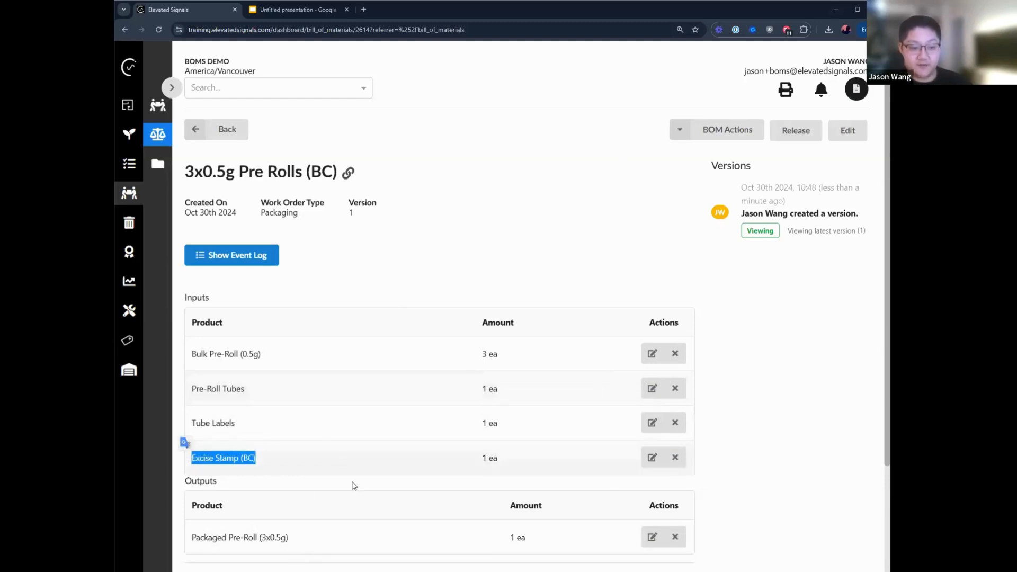
pyautogui.scroll(-3, 323, 480)
pyautogui.moveTo(313, 397); pyautogui.dragTo(191, 364)
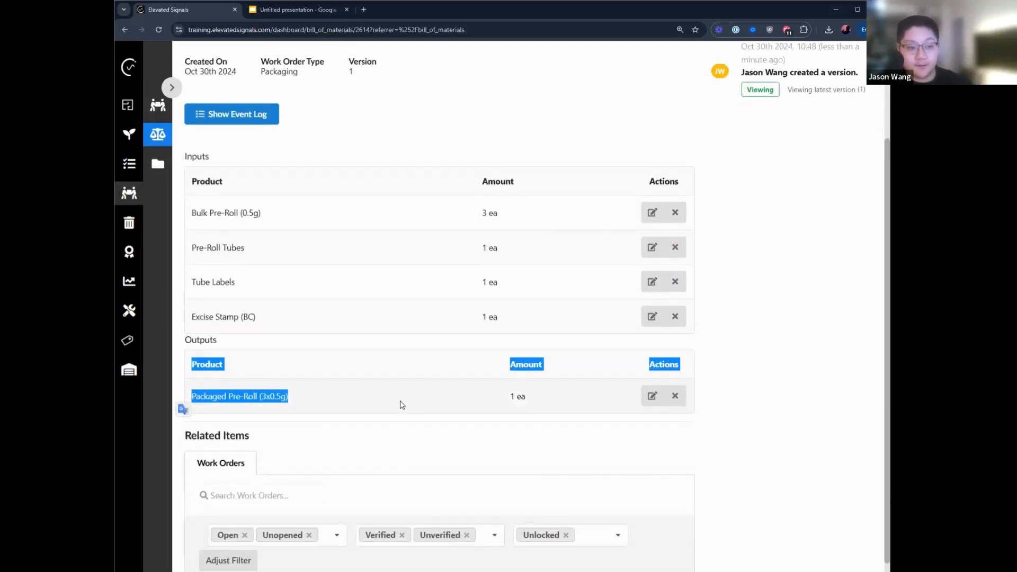
pyautogui.moveTo(349, 403); pyautogui.dragTo(190, 401)
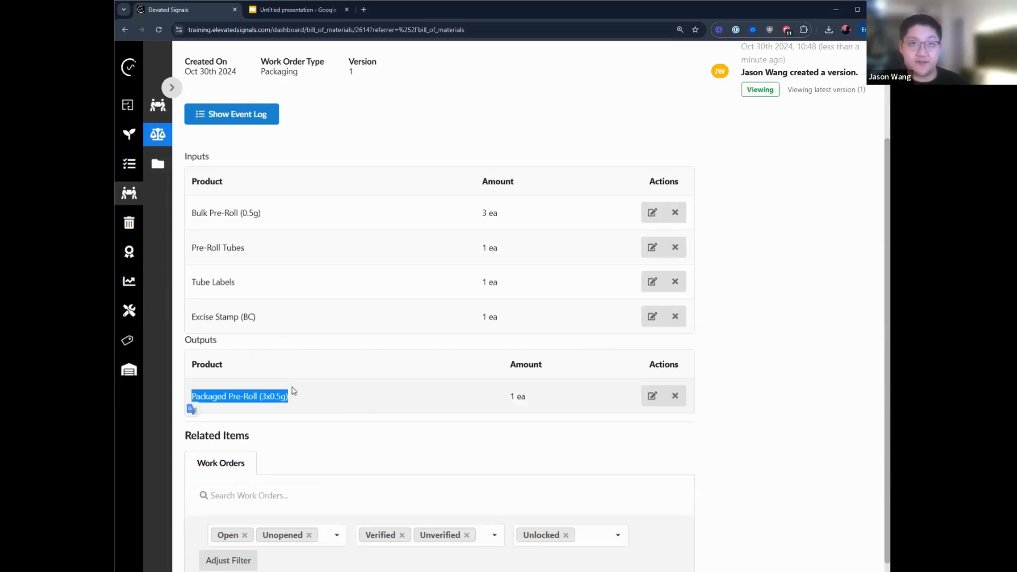
pyautogui.scroll(3, 364, 363)
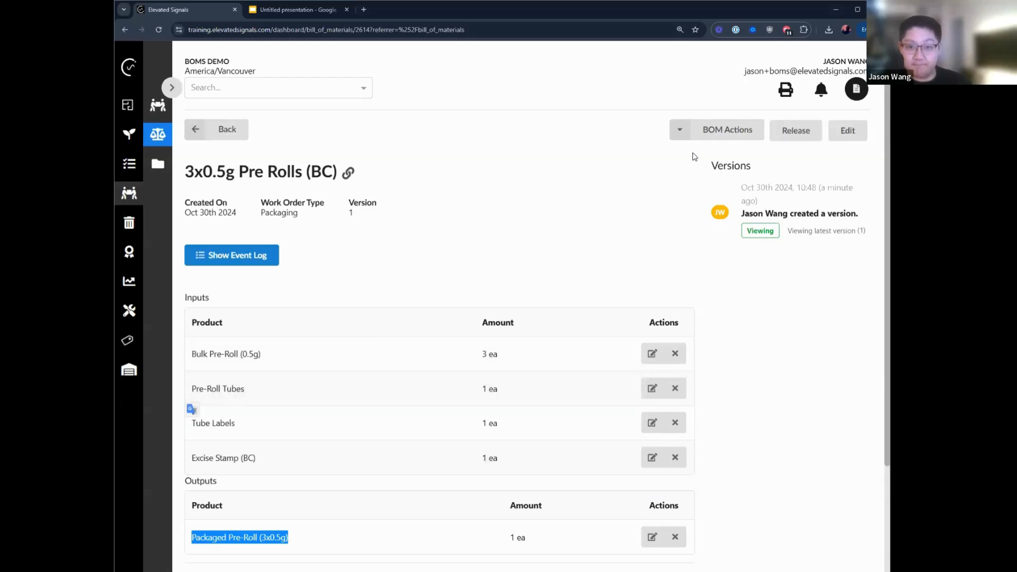
pyautogui.click(799, 132)
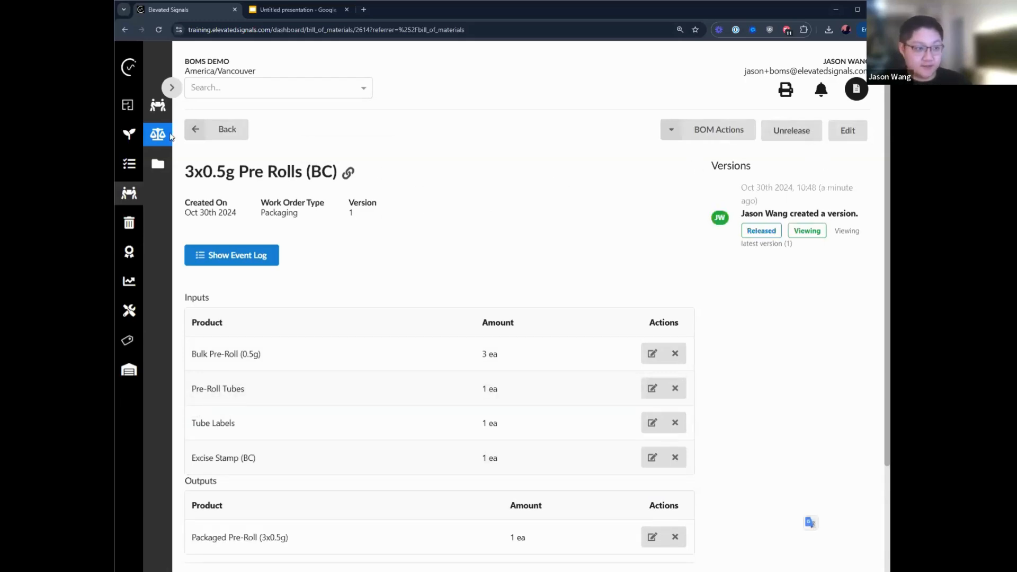
# Create a Packaging work order using the 3x0.5g Pre Rolls (BC) bill of material with a multiplier of 30
pyautogui.click(160, 103)
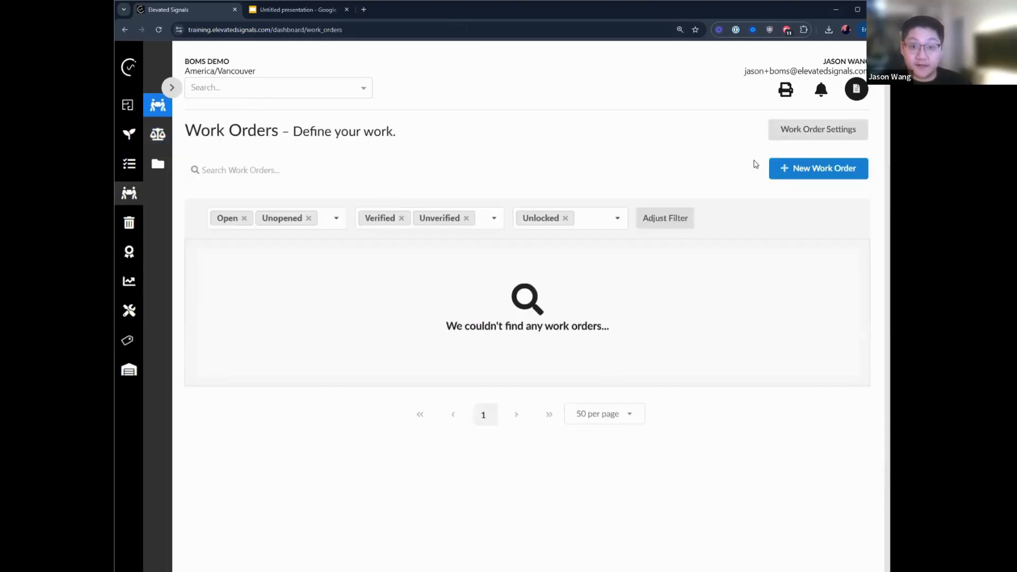
pyautogui.click(800, 174)
pyautogui.click(755, 148)
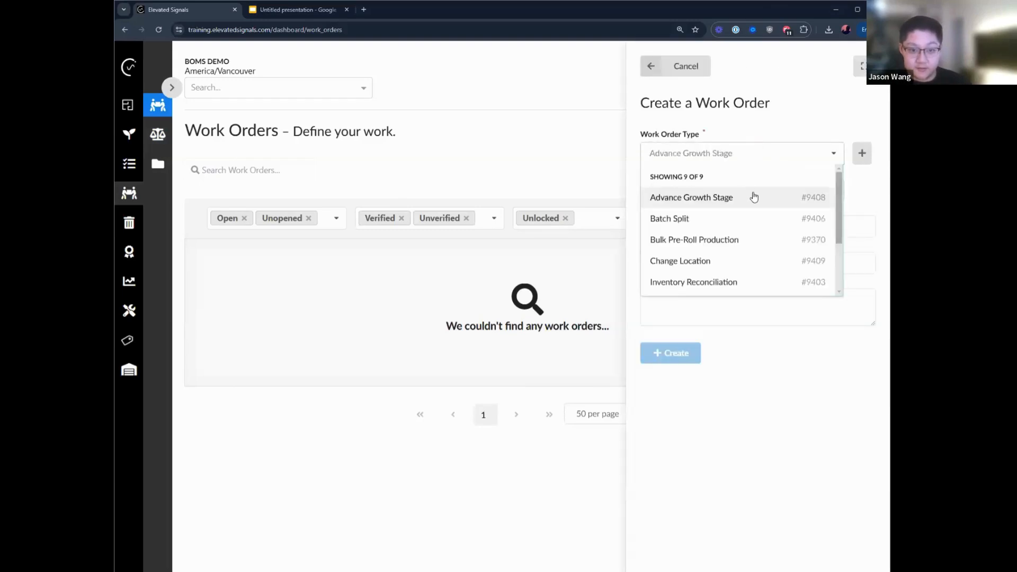
pyautogui.scroll(-2, 752, 196)
pyautogui.click(729, 245)
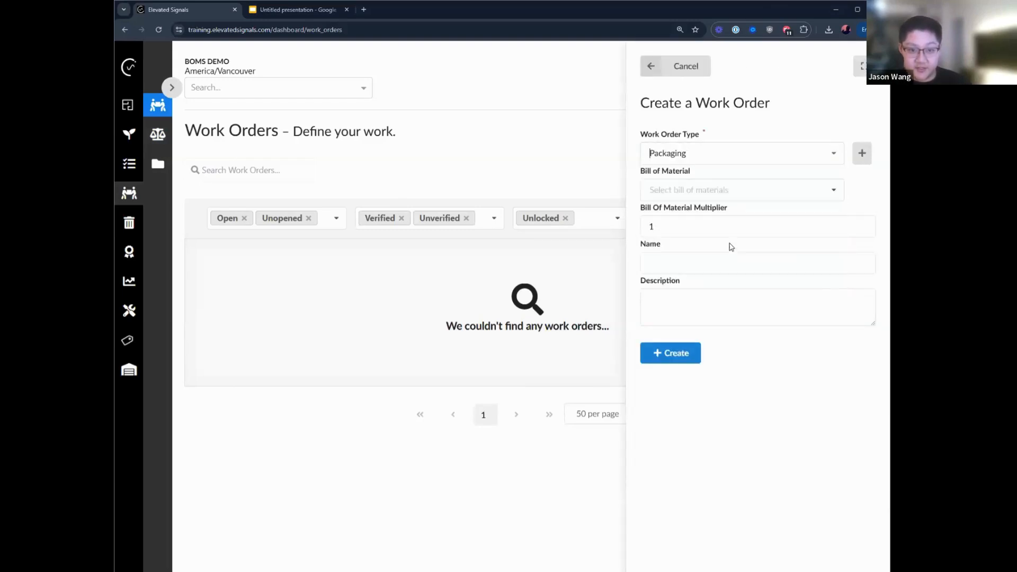
pyautogui.click(724, 192)
pyautogui.click(718, 257)
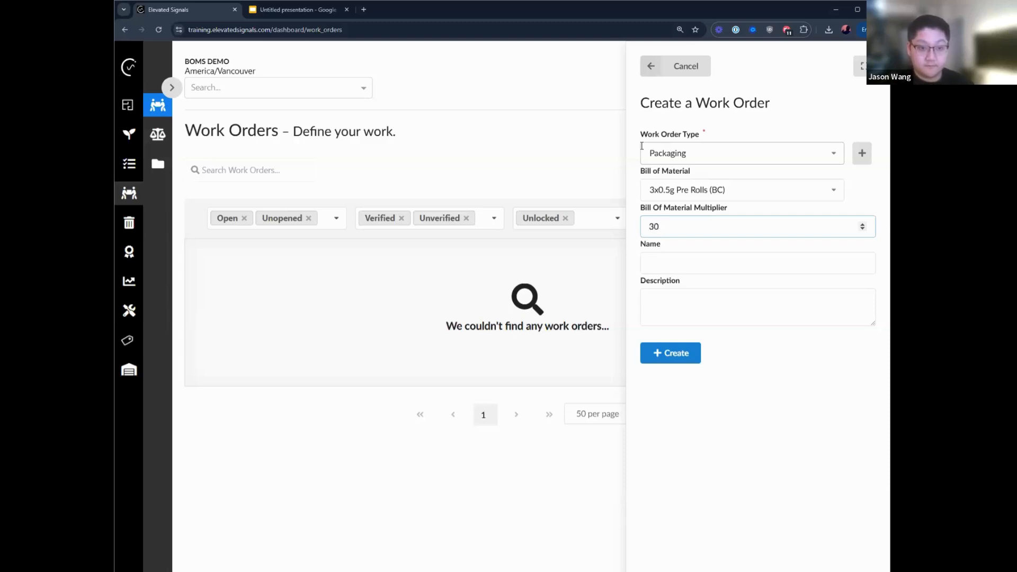
pyautogui.click(645, 263)
pyautogui.click(657, 353)
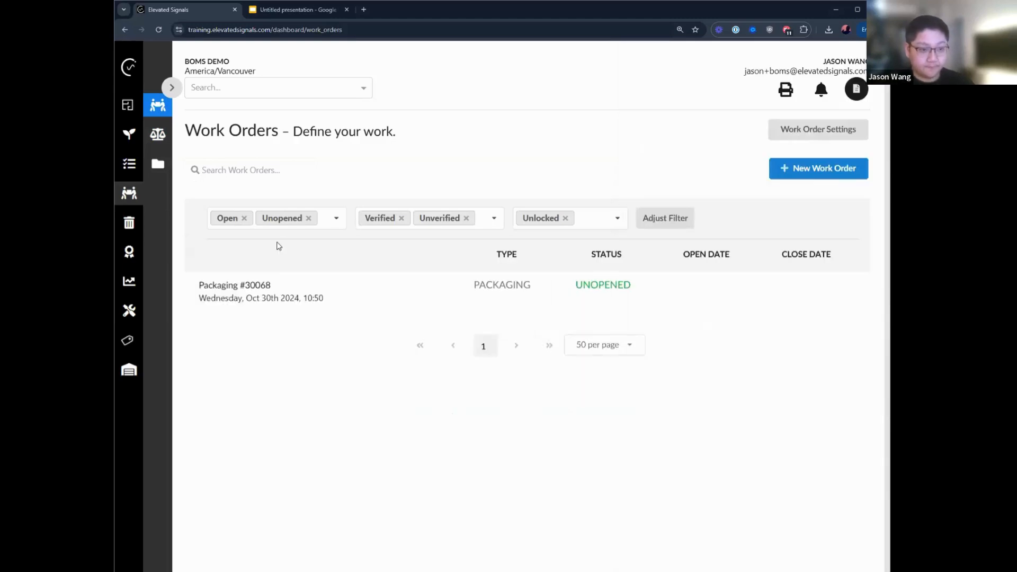
# Open the new Packaging work order with the default opening date and expand all of its sections
pyautogui.click(289, 293)
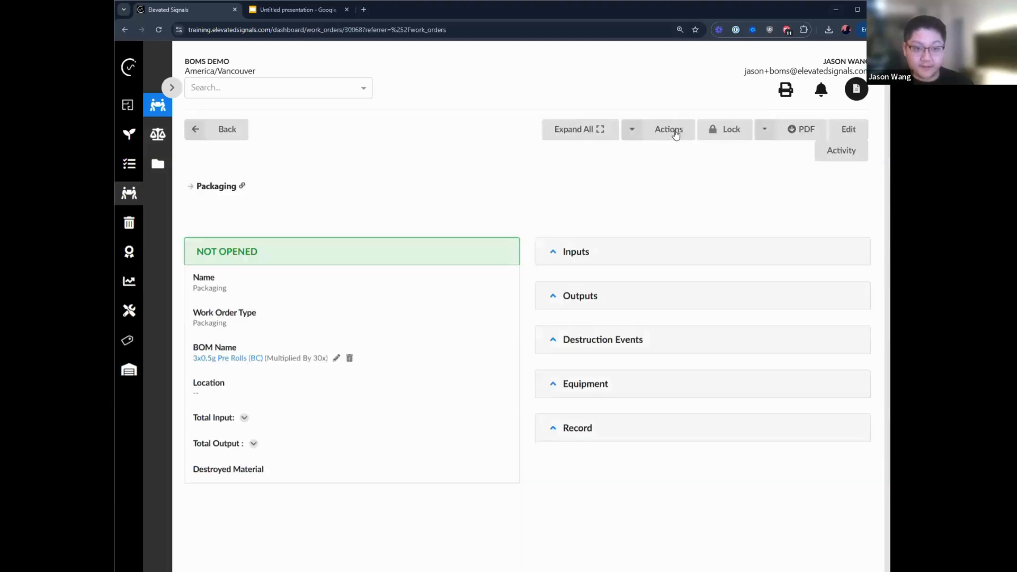
pyautogui.click(675, 134)
pyautogui.click(672, 164)
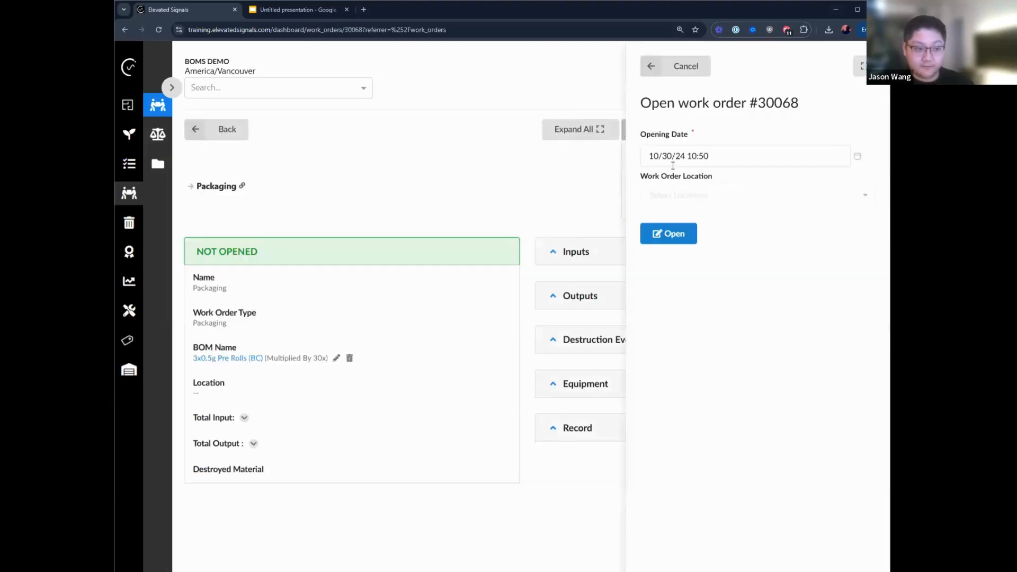
pyautogui.click(669, 234)
pyautogui.click(574, 129)
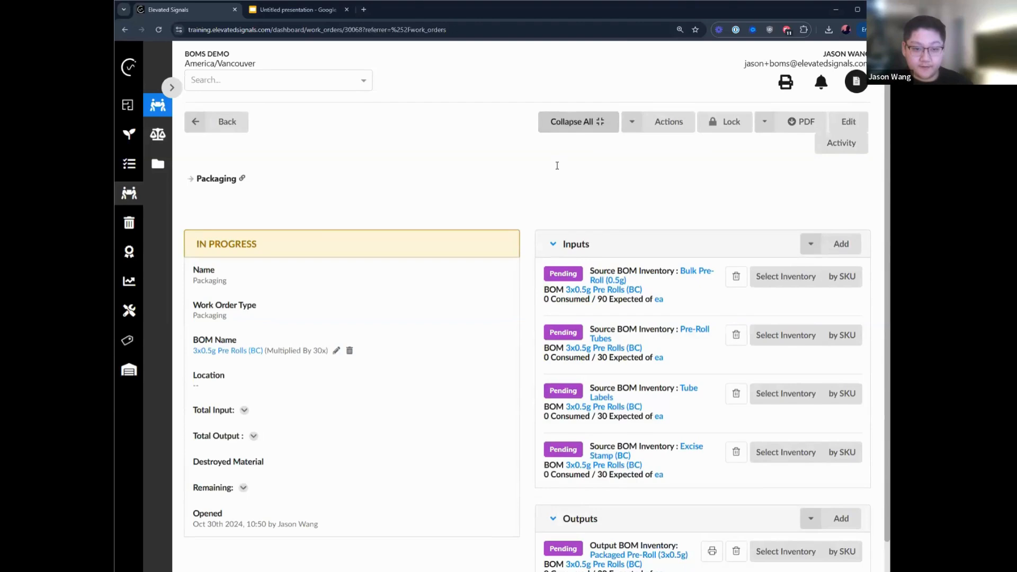
pyautogui.scroll(-3, 557, 165)
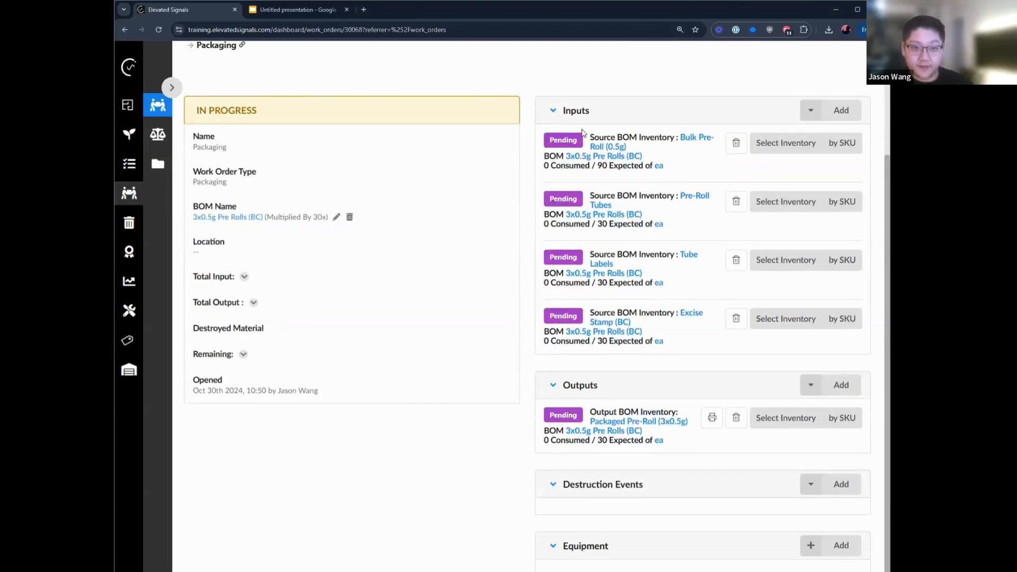
# Fulfil the pending Bulk Pre-Roll (0.5g) input with 90 ea from batch EF-002
pyautogui.click(560, 141)
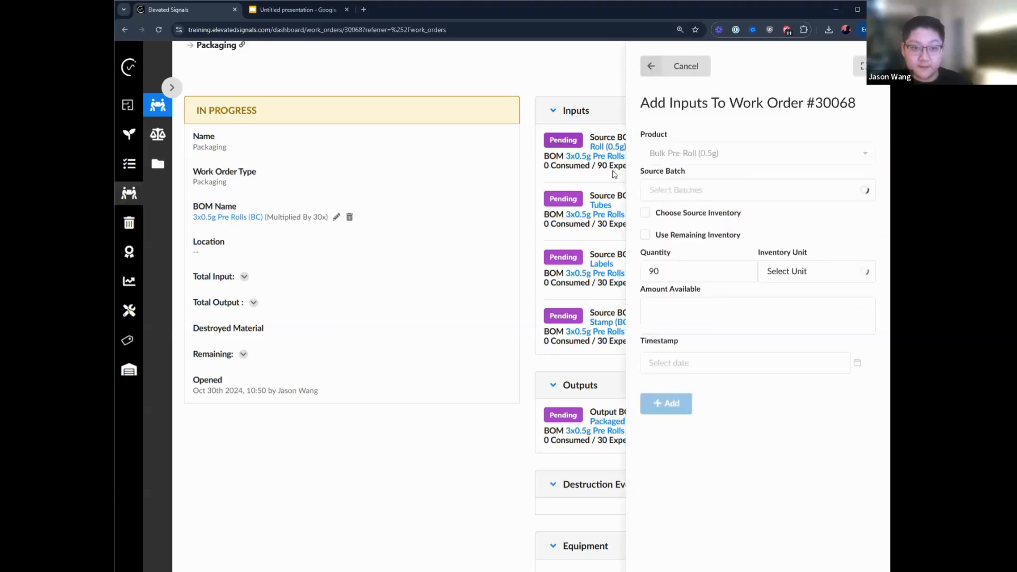
pyautogui.moveTo(660, 330); pyautogui.dragTo(625, 324)
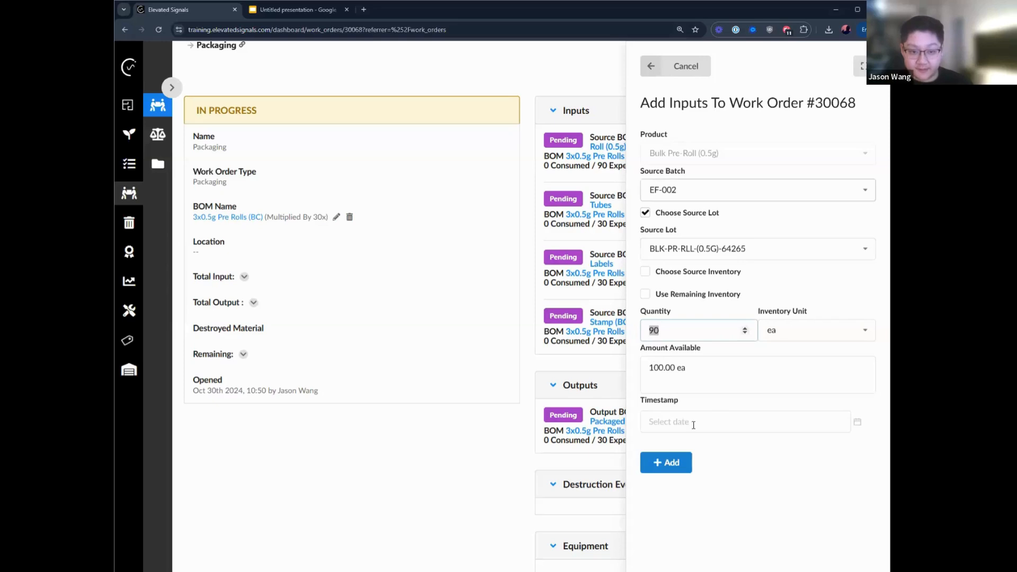
pyautogui.click(670, 471)
# Fulfil the pending Pre-Roll Tubes and Tube Labels inputs with 30 ea each from their default source lots
pyautogui.click(562, 230)
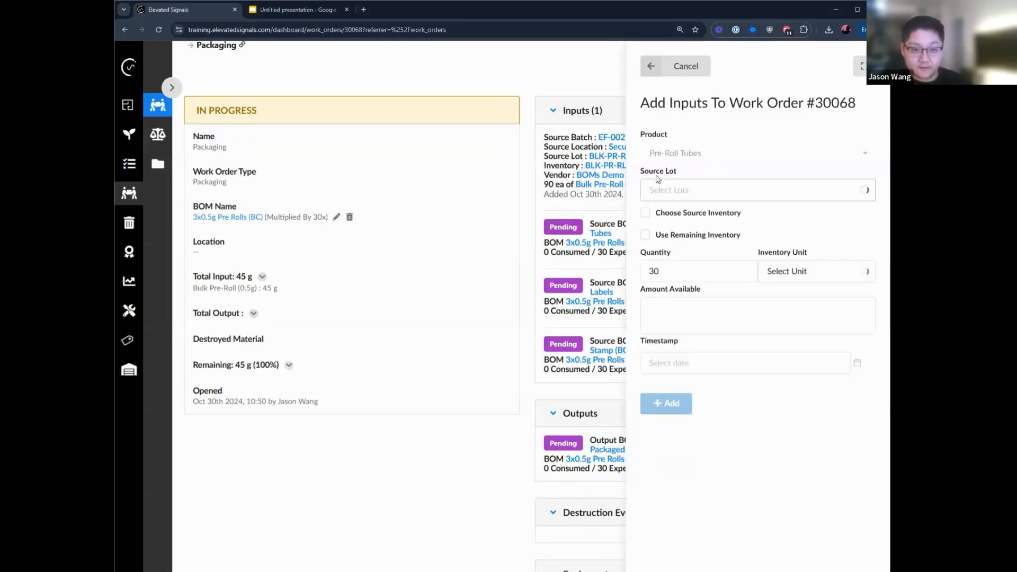
pyautogui.moveTo(705, 272); pyautogui.dragTo(606, 269)
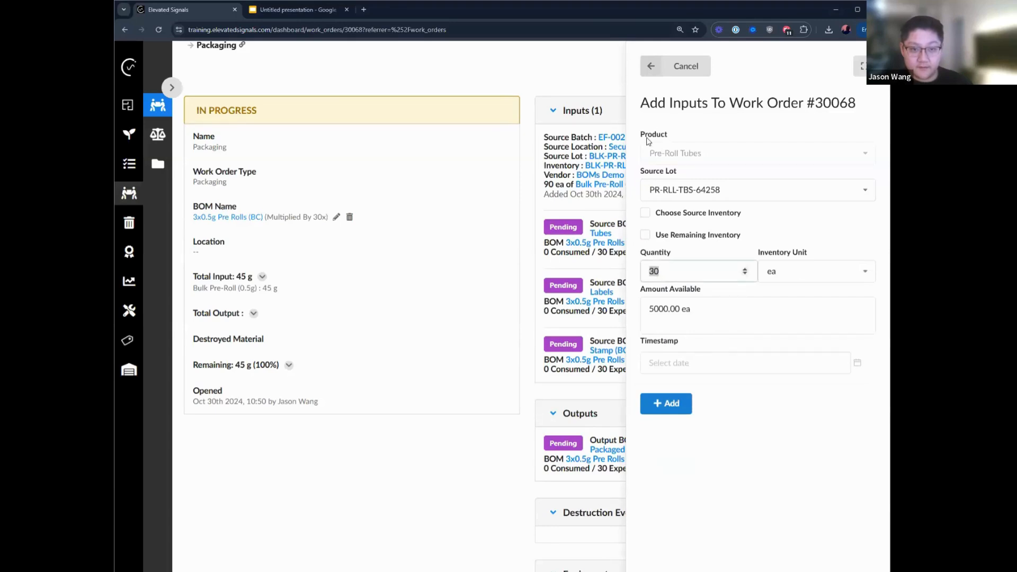
pyautogui.moveTo(706, 311); pyautogui.dragTo(626, 306)
pyautogui.click(676, 406)
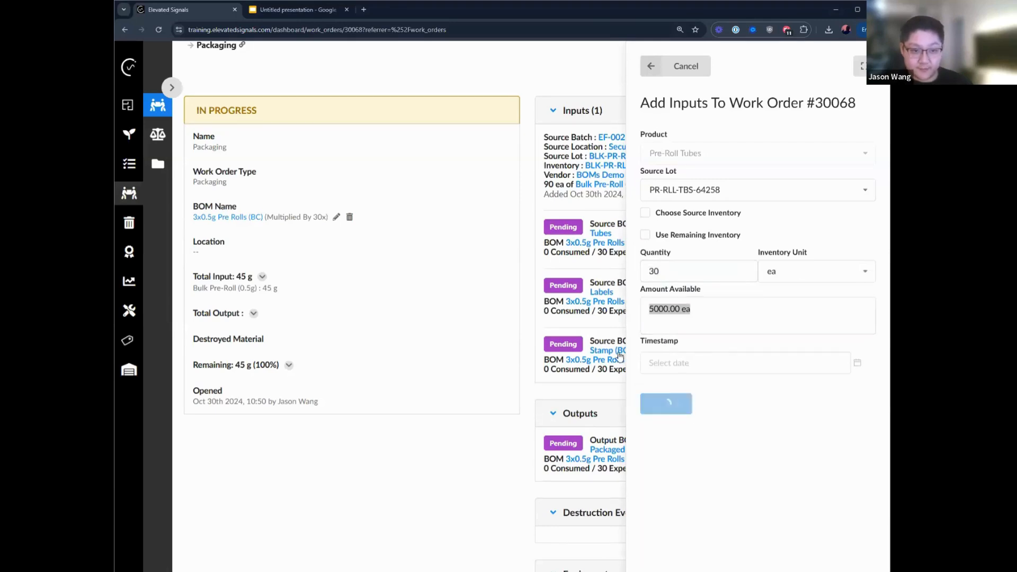
pyautogui.click(561, 302)
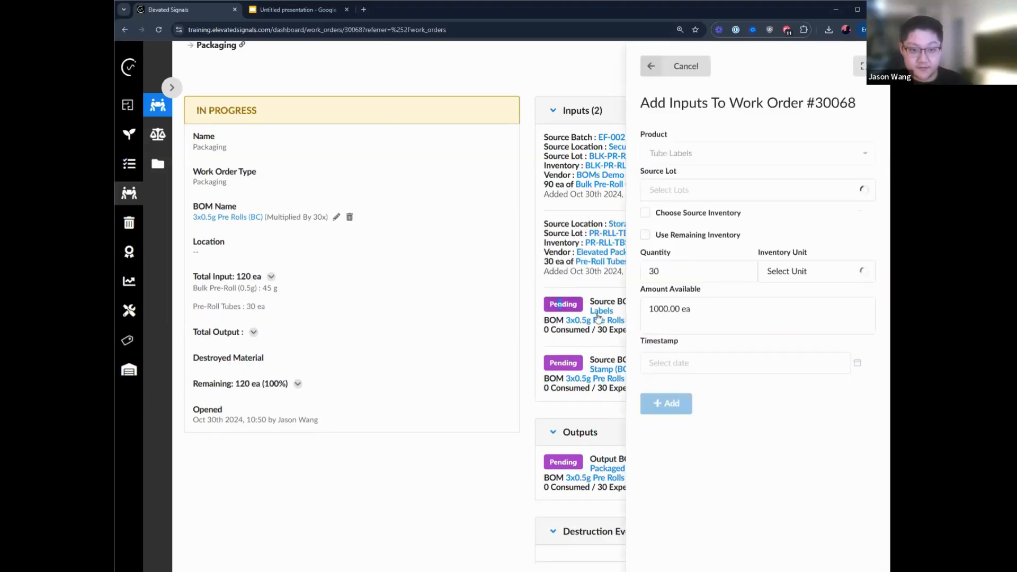
pyautogui.click(680, 409)
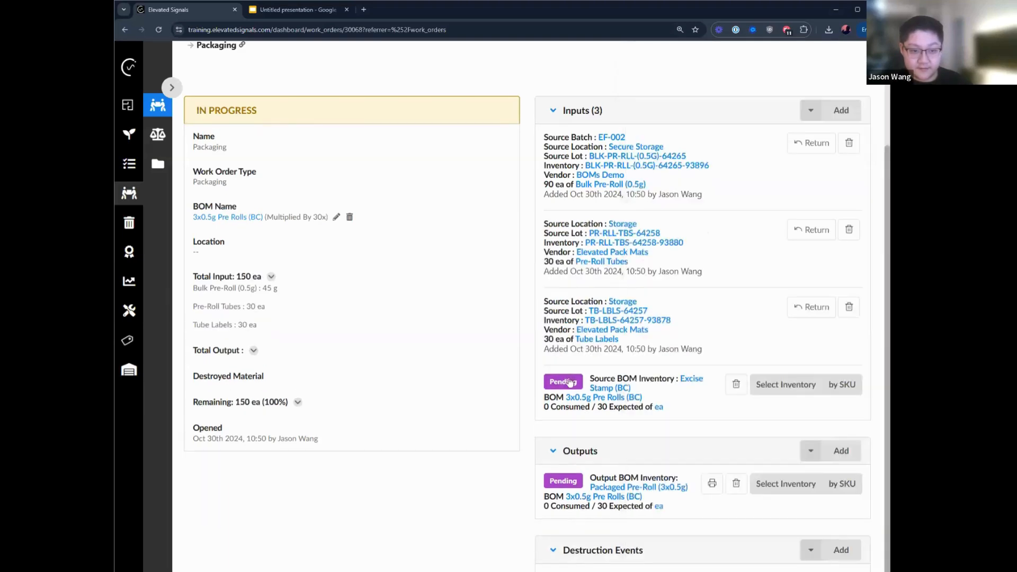
# Check the prefilled quantity for the pending Excise Stamp (BC) input and add 30 ea from its default source lot
pyautogui.click(592, 388)
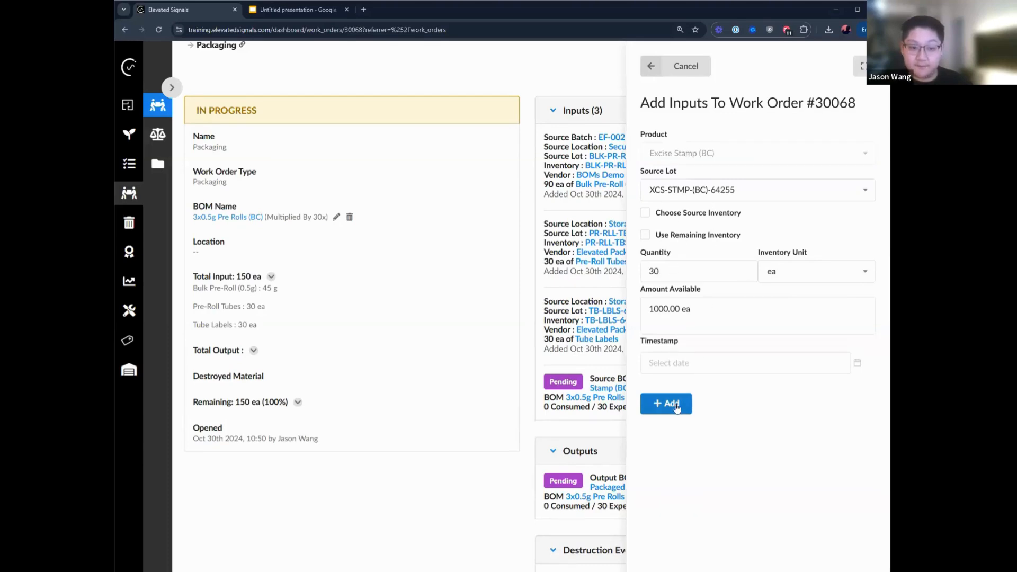
pyautogui.moveTo(683, 270); pyautogui.dragTo(641, 275)
pyautogui.click(679, 269)
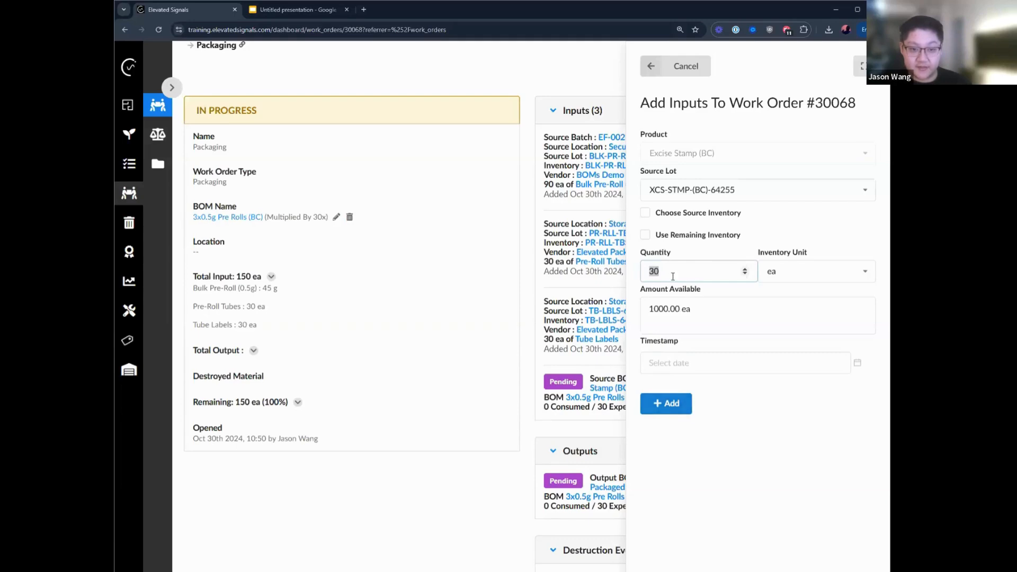
pyautogui.click(673, 273)
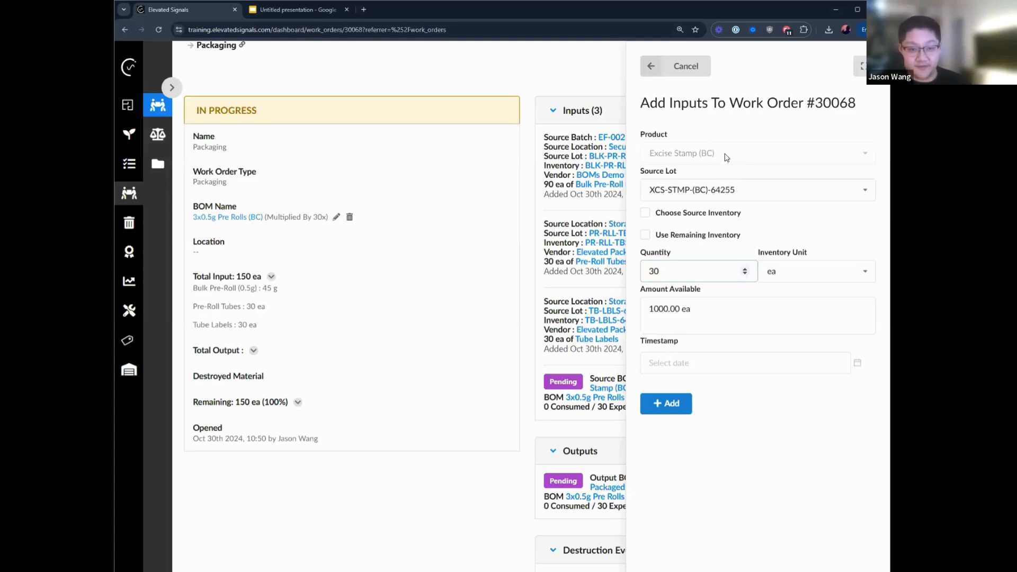
pyautogui.doubleClick(649, 269)
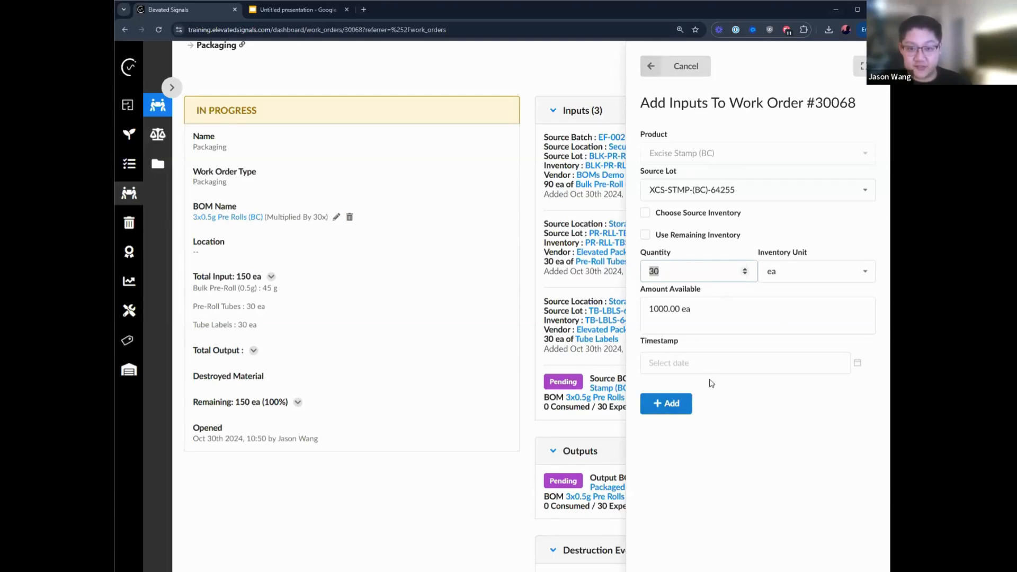
pyautogui.click(666, 404)
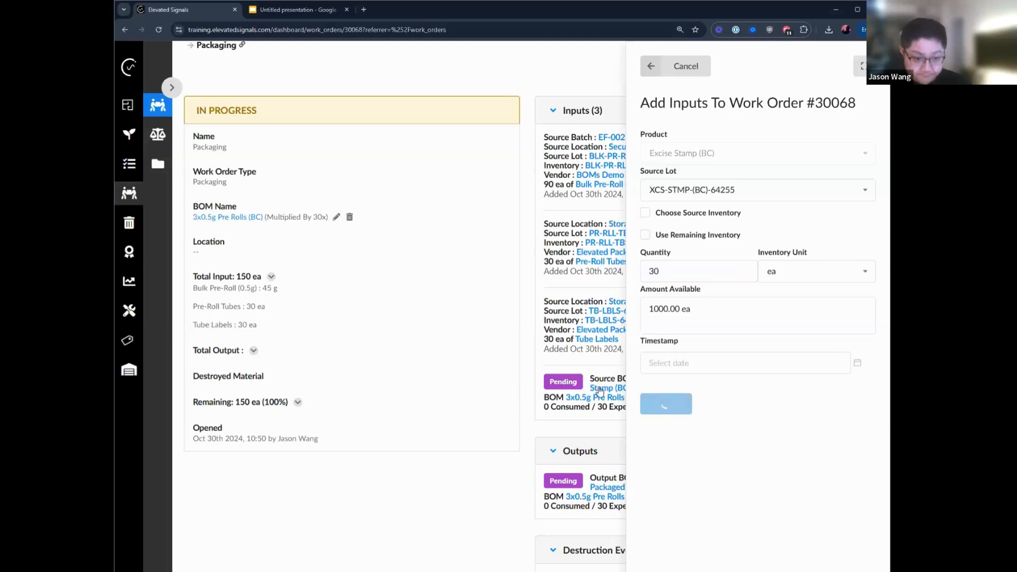
# Fulfil the pending Packaged Pre-Roll (3x0.5g) output with 30 ea in batch EF-002 at Secure Storage, creating a new lot and inventory
pyautogui.scroll(-1, 627, 465)
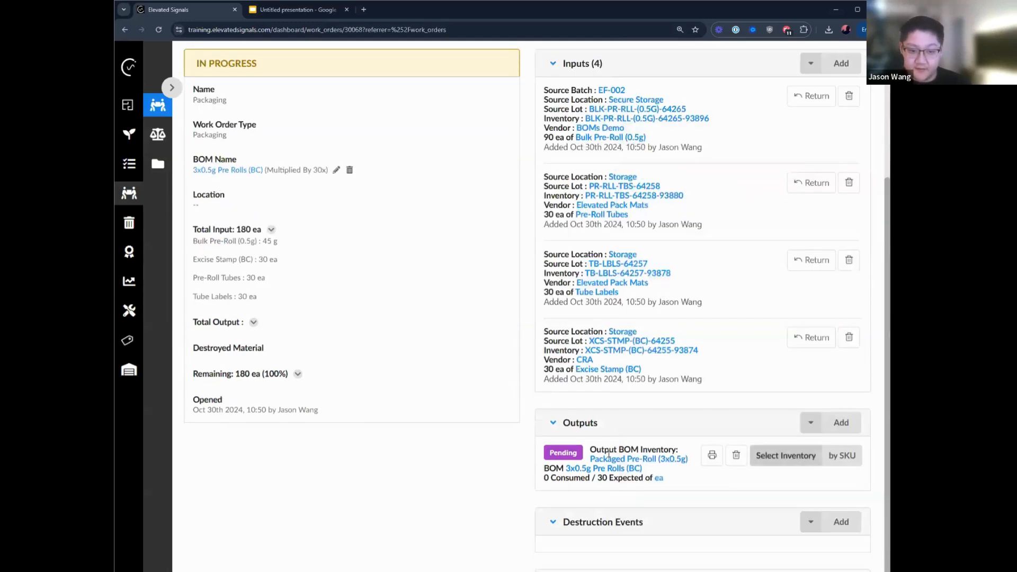
pyautogui.click(576, 456)
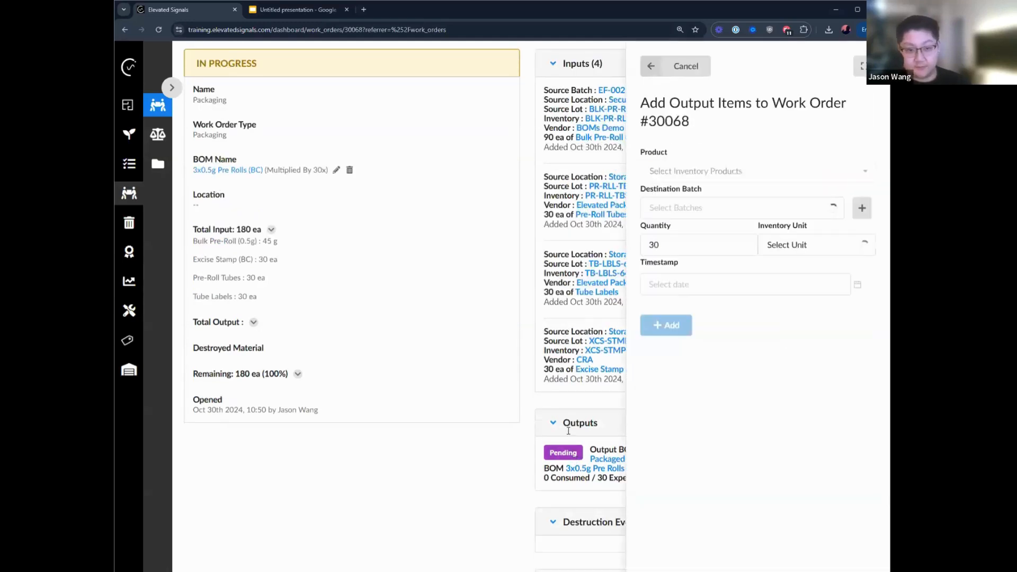
pyautogui.click(710, 204)
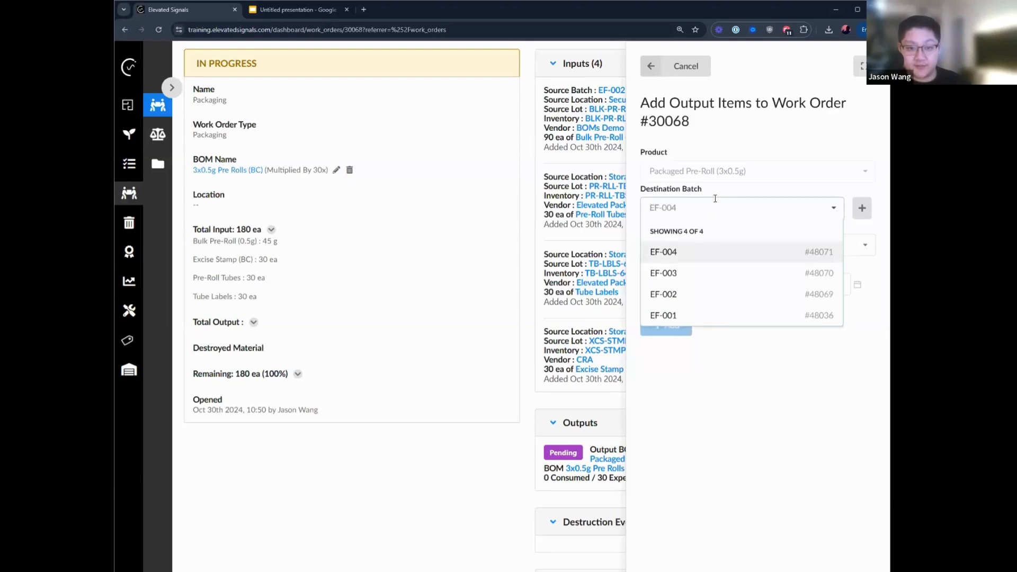
pyautogui.click(699, 295)
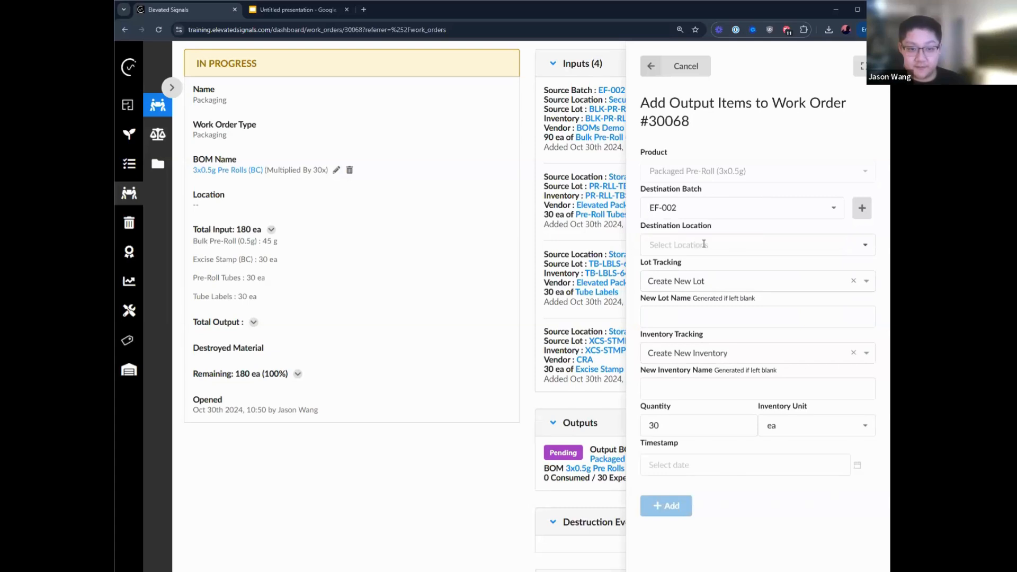
pyautogui.click(695, 244)
pyautogui.click(687, 314)
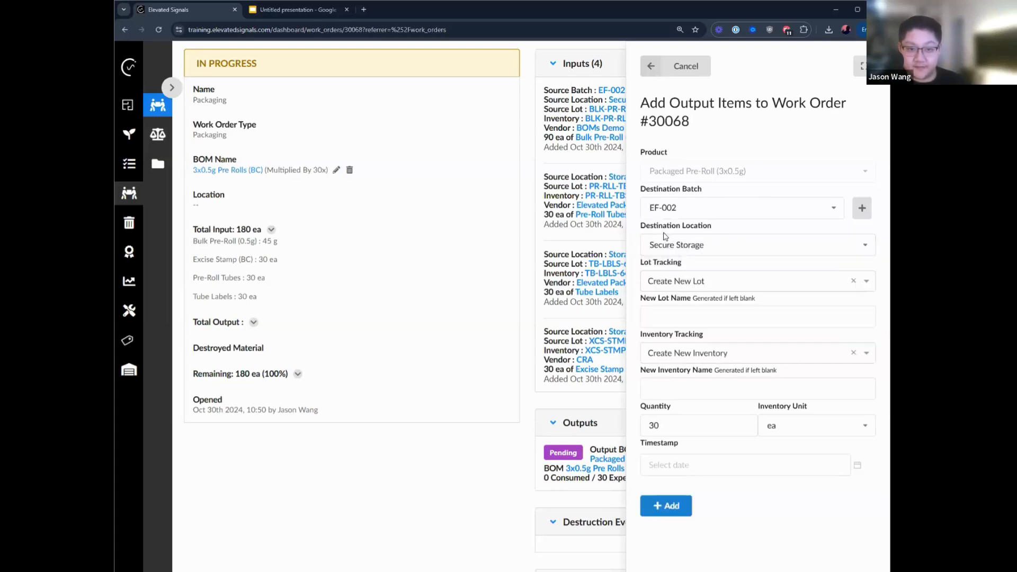
pyautogui.rightClick(652, 233)
pyautogui.click(646, 253)
pyautogui.click(669, 505)
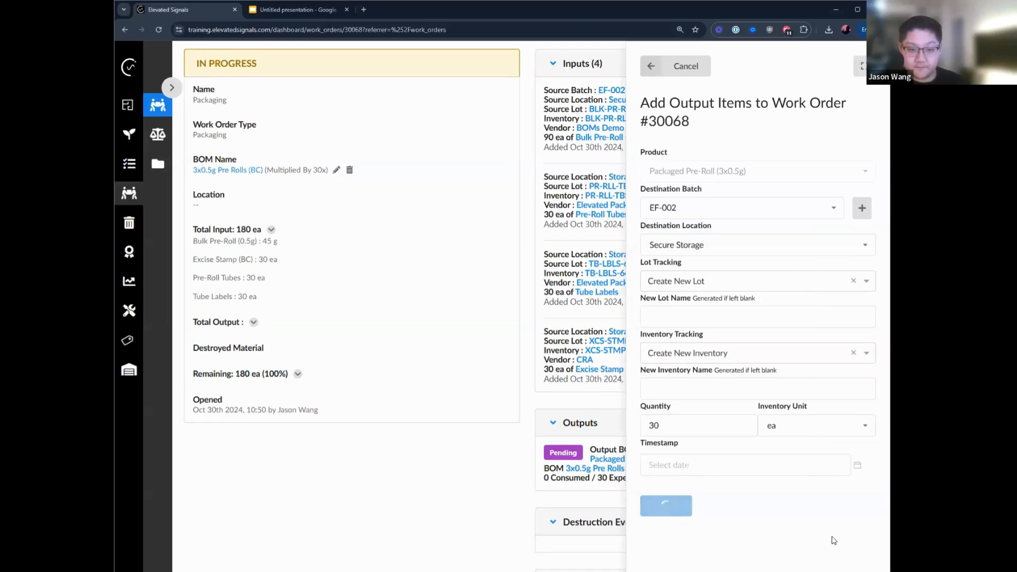
# Close the Packaging work order and review its recorded inputs and Packaged Pre-Roll (3x0.5g) output
pyautogui.scroll(3, 705, 477)
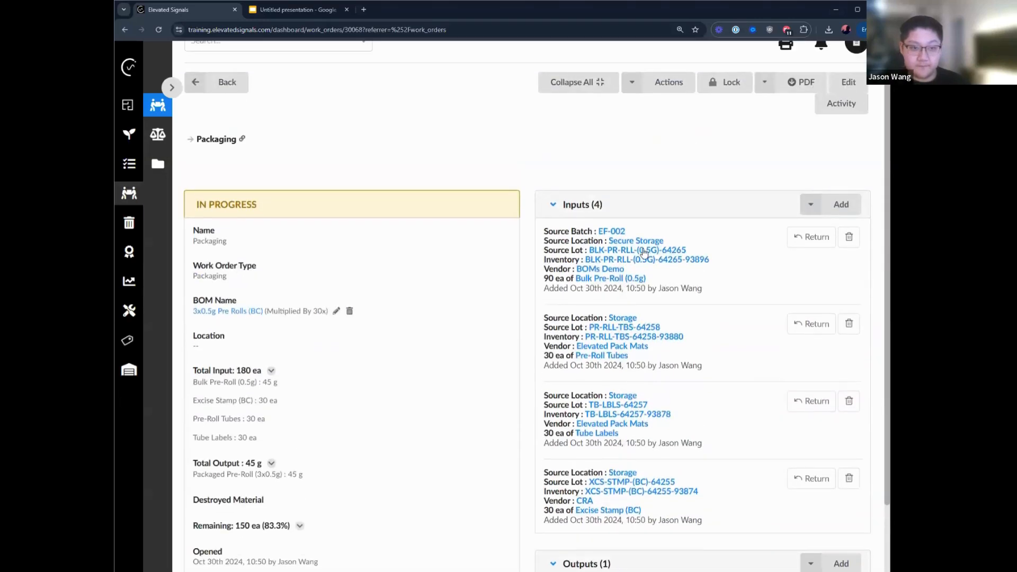
pyautogui.click(644, 91)
pyautogui.click(647, 102)
pyautogui.click(663, 237)
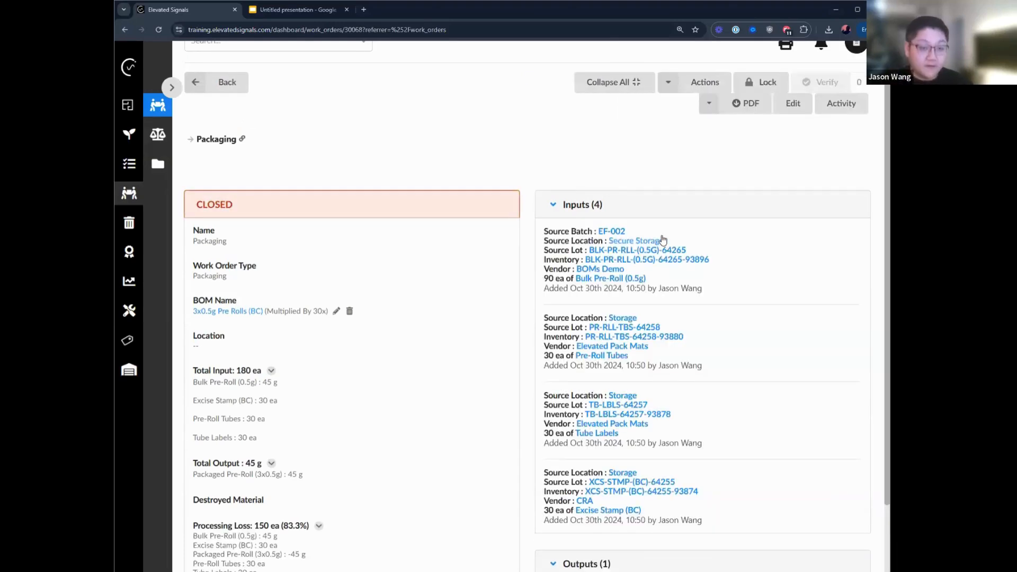
pyautogui.scroll(-2, 670, 217)
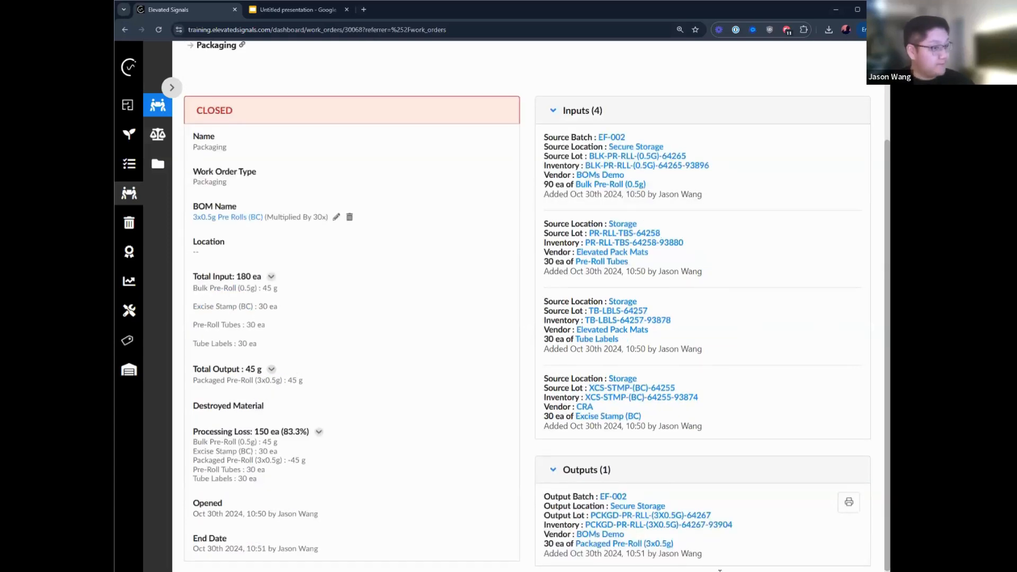
pyautogui.moveTo(706, 560); pyautogui.dragTo(688, 532)
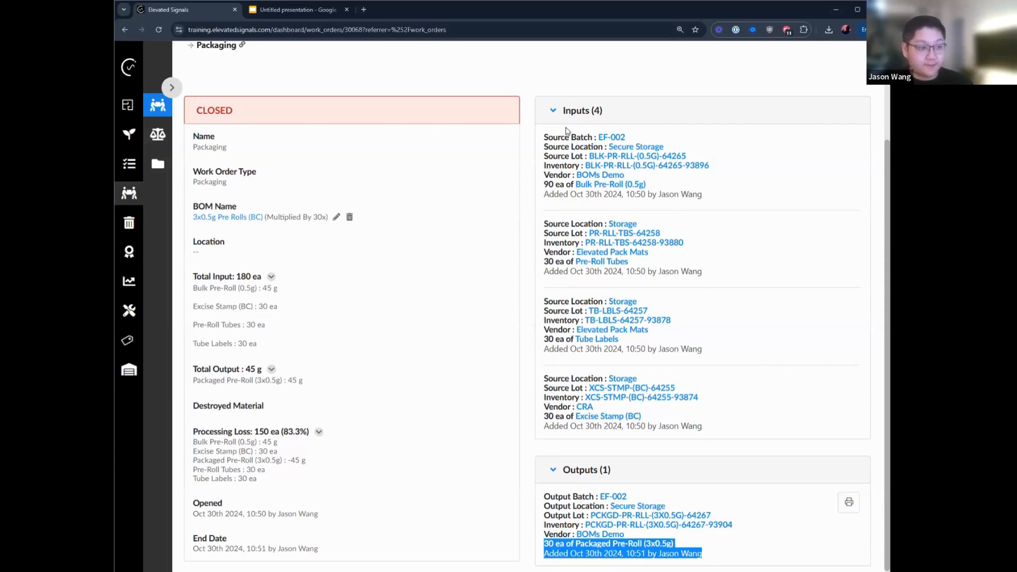
pyautogui.click(502, 178)
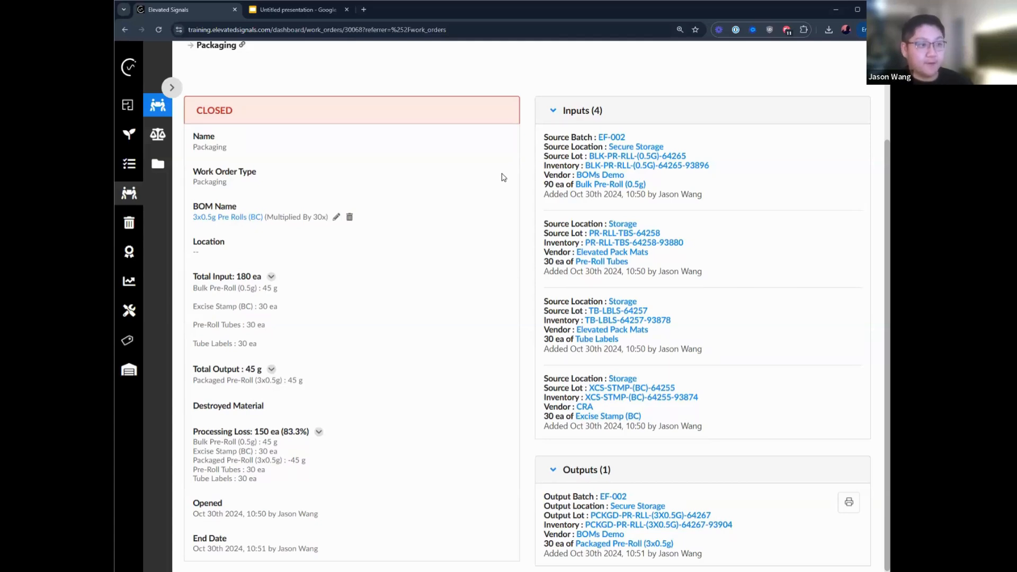
# Open the live view of the Monthly Opening Inventory Detailed report for Processing
pyautogui.moveTo(128, 281)
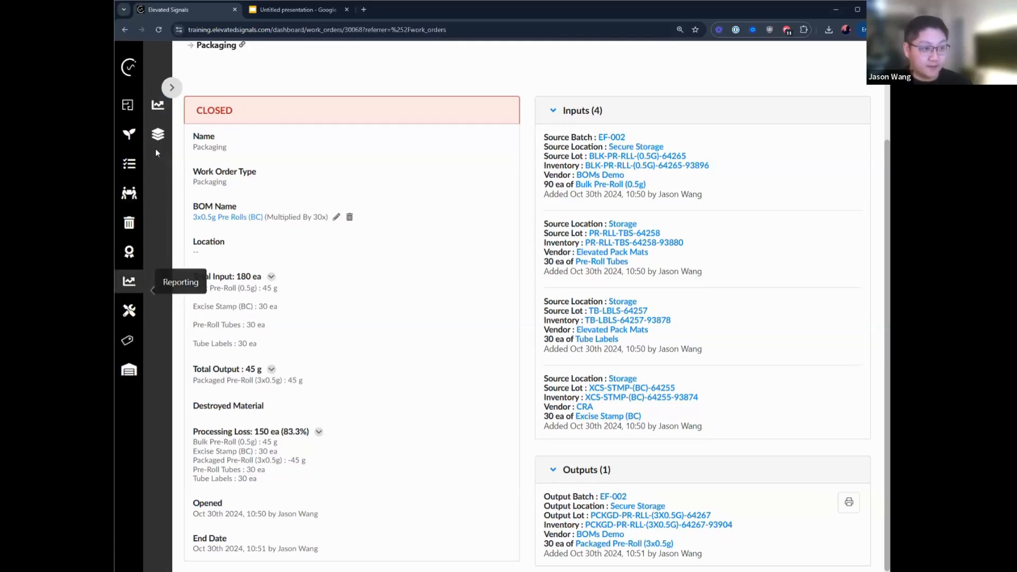
pyautogui.click(157, 105)
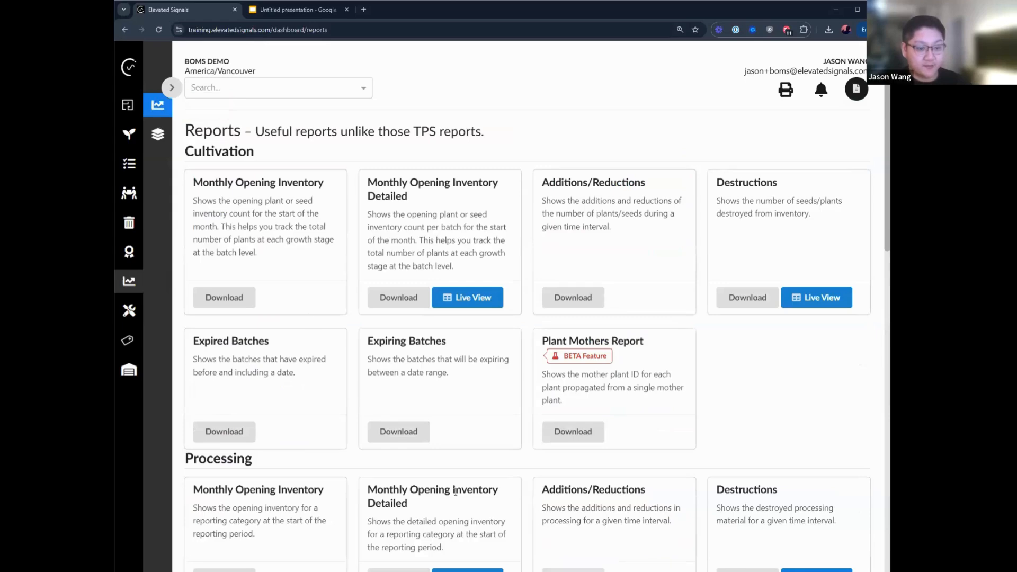
pyautogui.scroll(-3, 379, 343)
pyautogui.moveTo(366, 347)
pyautogui.mouseDown()
pyautogui.moveTo(385, 362)
pyautogui.moveTo(365, 345)
pyautogui.mouseUp()
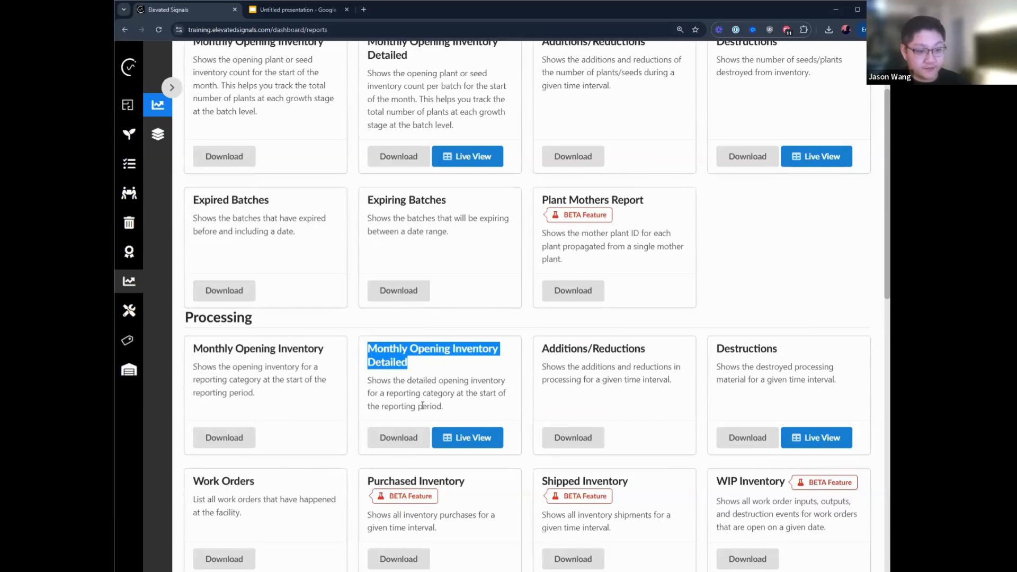
pyautogui.click(448, 405)
pyautogui.click(479, 435)
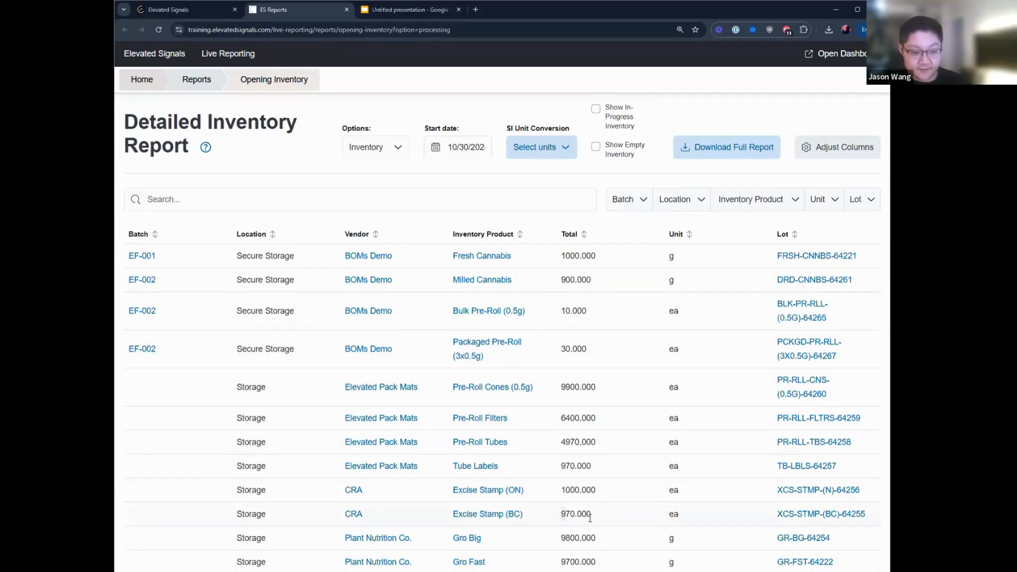
# Check the report totals for the excise stamps, packaging materials, Packaged Pre-Roll (3x0.5g) and Bulk Pre-Roll (0.5g)
pyautogui.moveTo(589, 518); pyautogui.dragTo(558, 538)
pyautogui.click(597, 546)
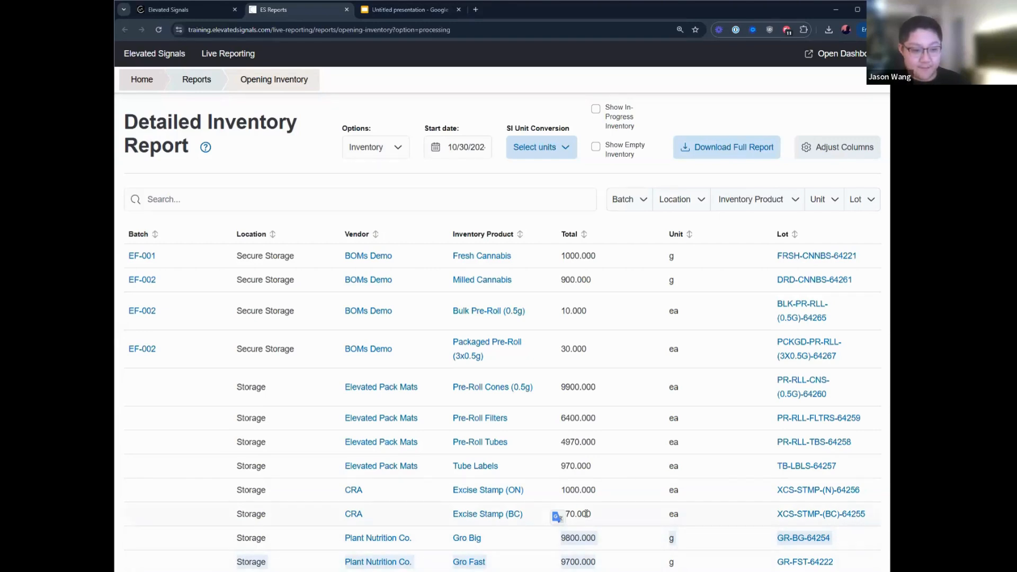
pyautogui.moveTo(603, 469); pyautogui.dragTo(558, 394)
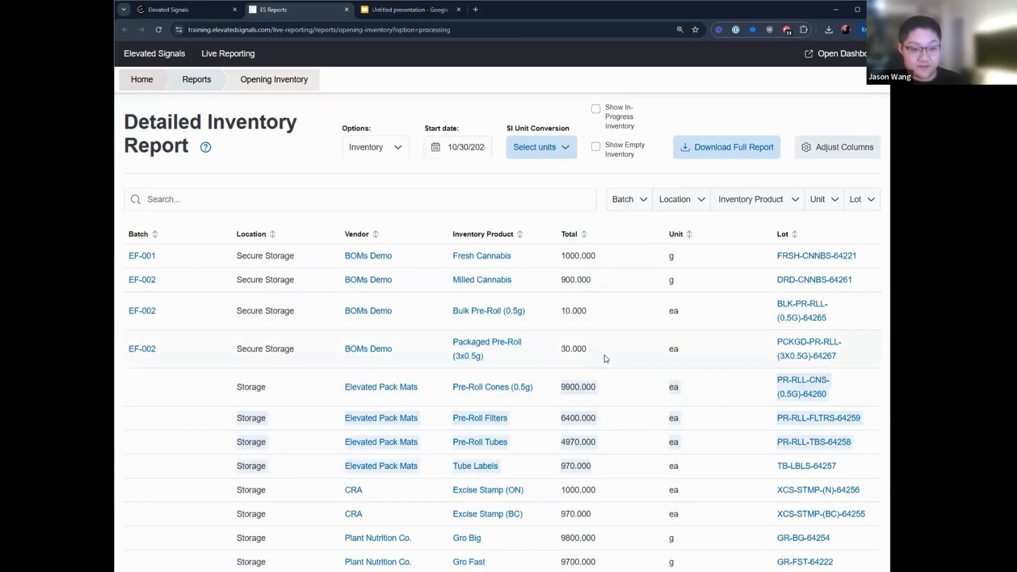
pyautogui.moveTo(604, 357); pyautogui.dragTo(455, 341)
pyautogui.moveTo(601, 317); pyautogui.dragTo(454, 311)
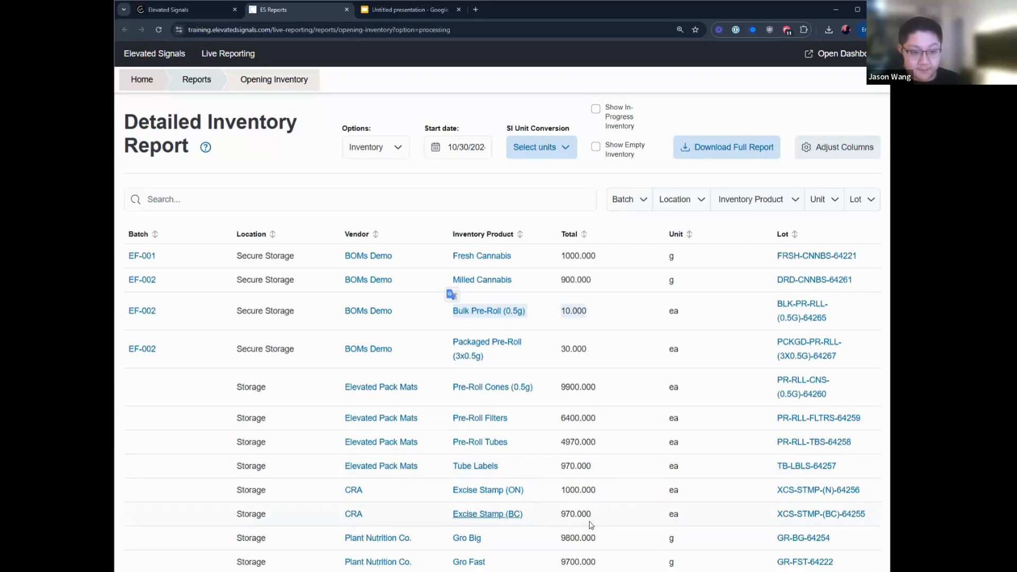
# Open the Excise Stamp (BC) lot from the report and examine the event history of its inventory
pyautogui.click(819, 518)
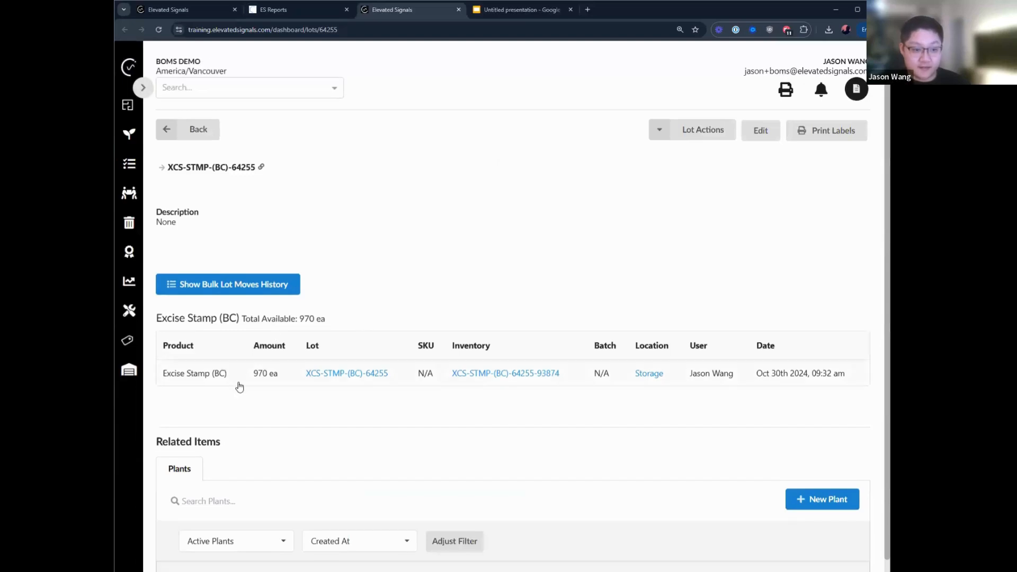
pyautogui.click(239, 387)
pyautogui.moveTo(422, 492); pyautogui.dragTo(237, 453)
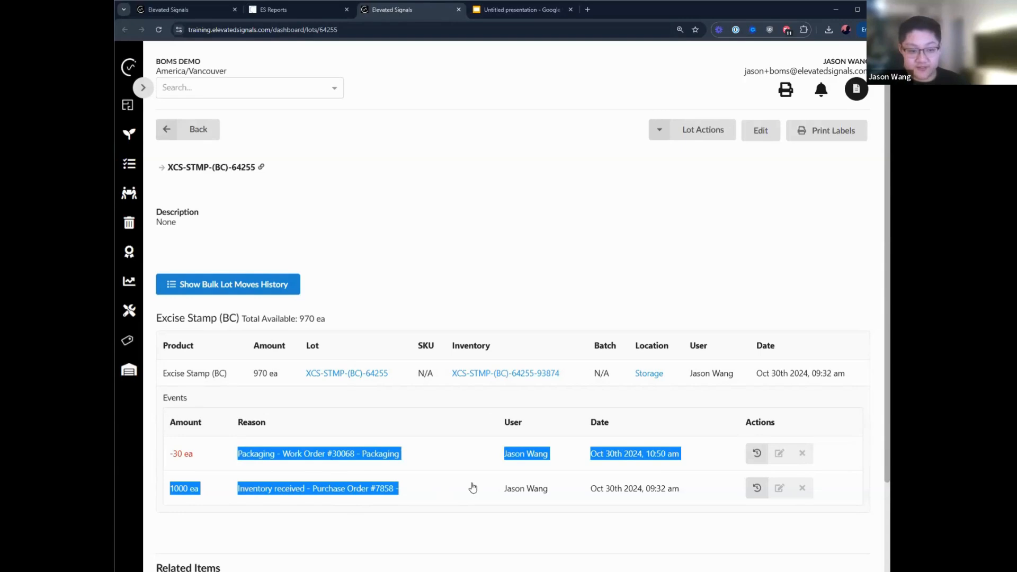
pyautogui.click(466, 495)
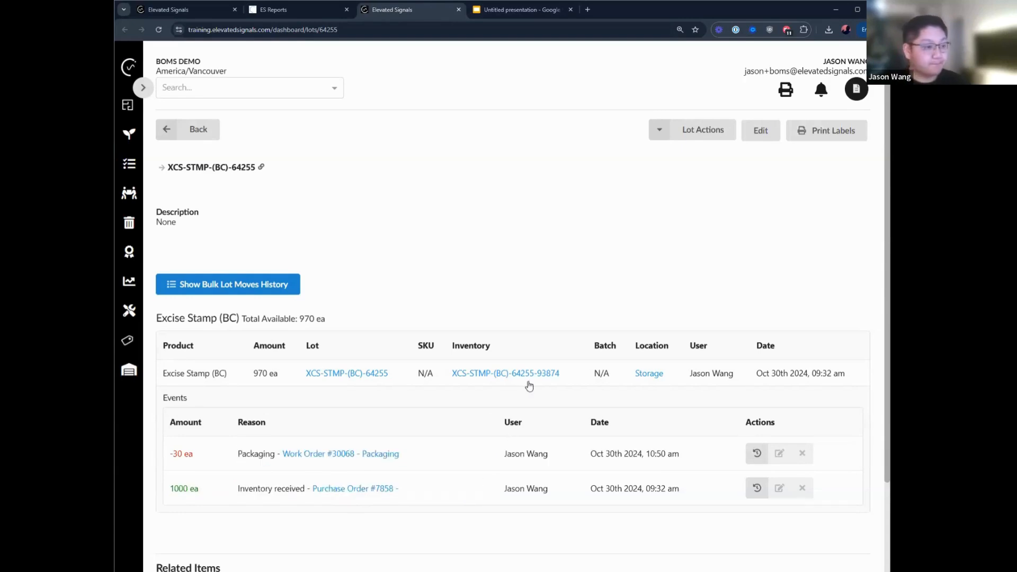
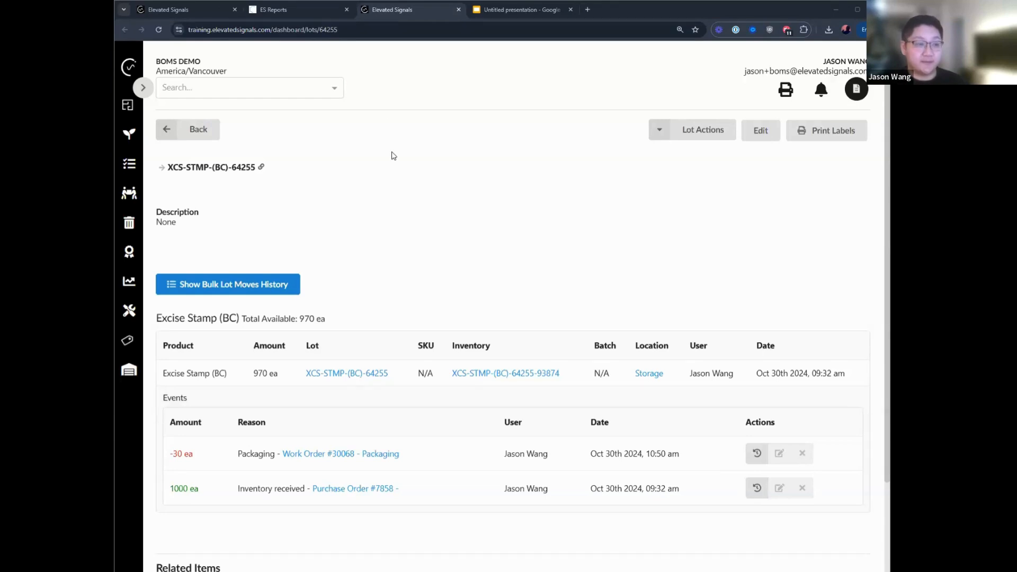
# Open the Work Order Types list, view the Nutrient Application type's settings and leave them without saving
pyautogui.click(129, 192)
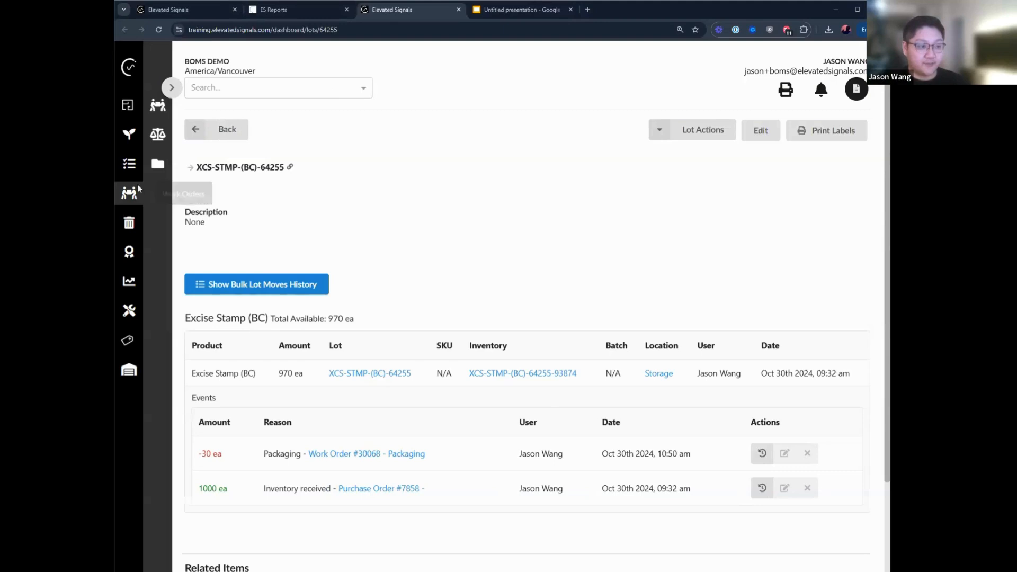
pyautogui.click(159, 165)
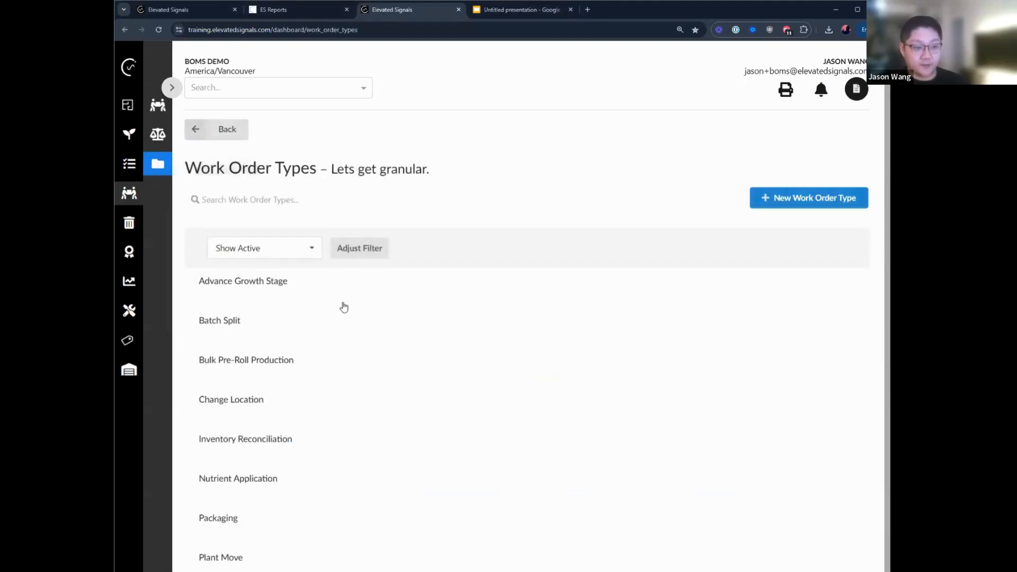
pyautogui.scroll(-1, 224, 184)
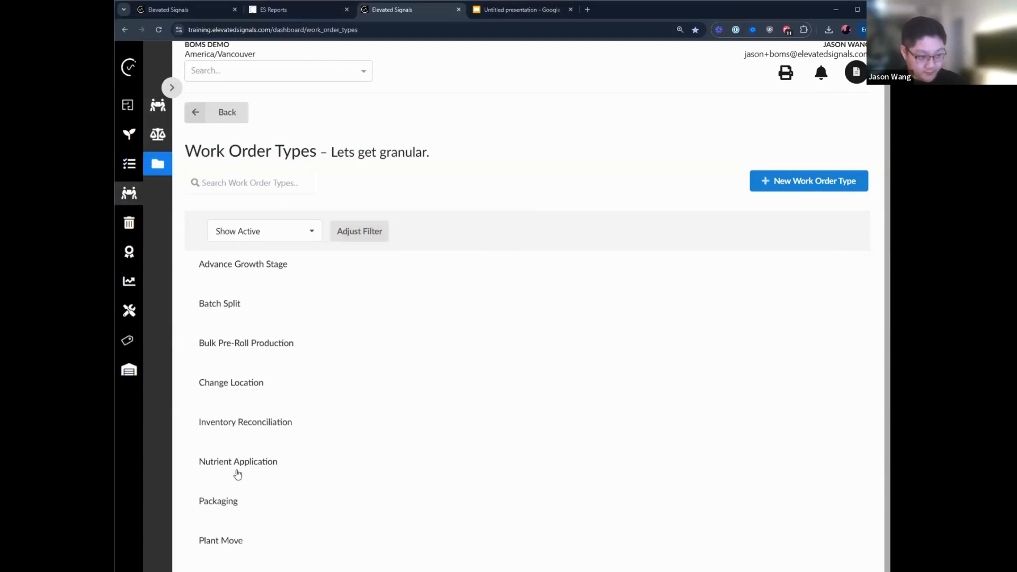
pyautogui.click(235, 471)
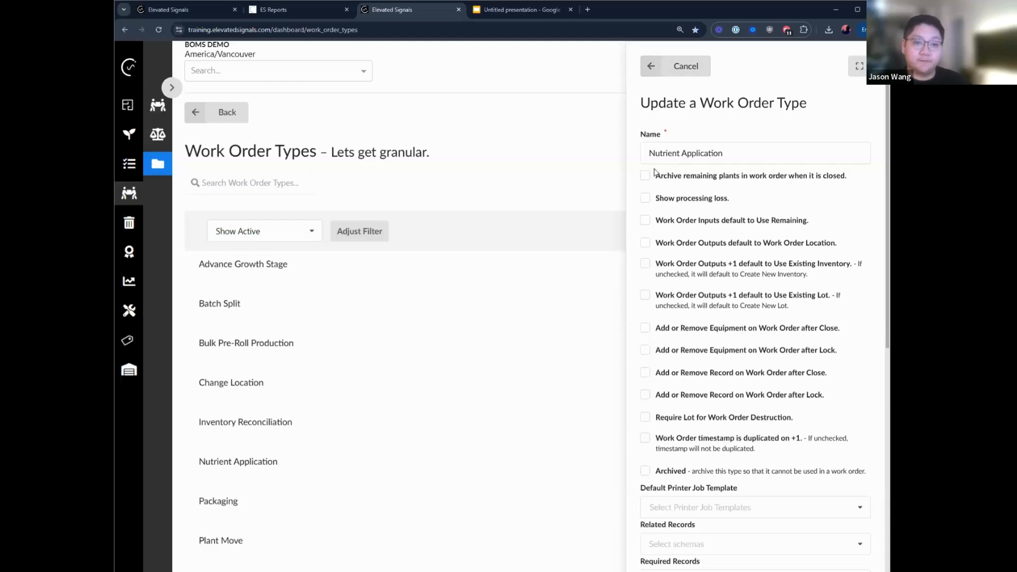
pyautogui.click(686, 74)
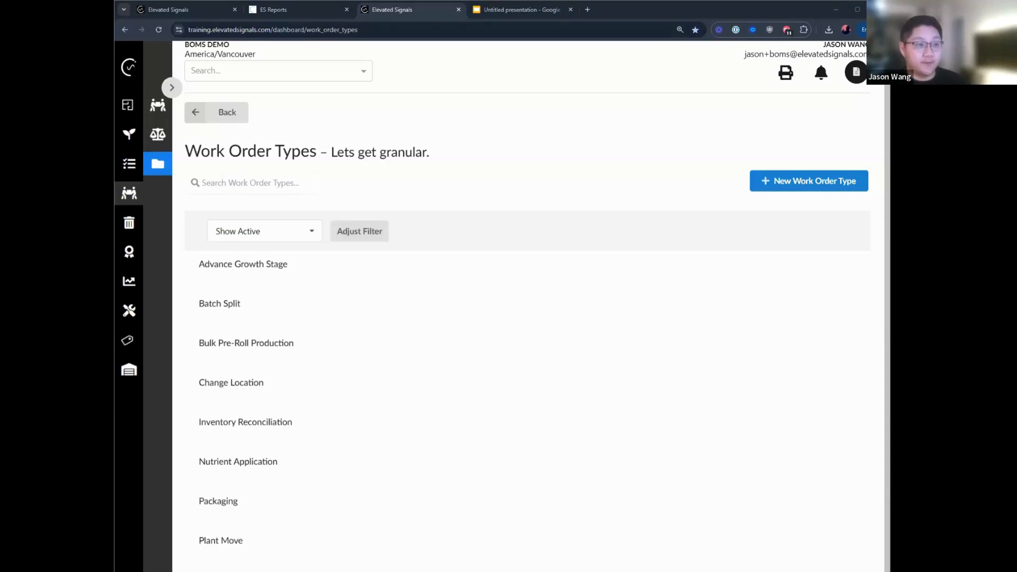
pyautogui.click(298, 55)
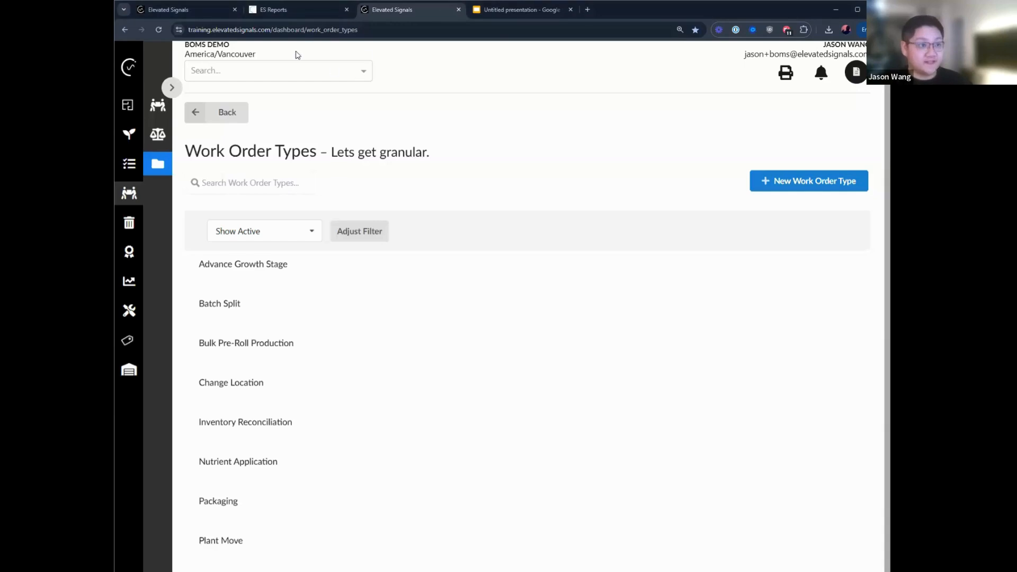
# Return to the Detailed Inventory Report, add the custom unit value and custom unit columns, and reload it
pyautogui.click(286, 14)
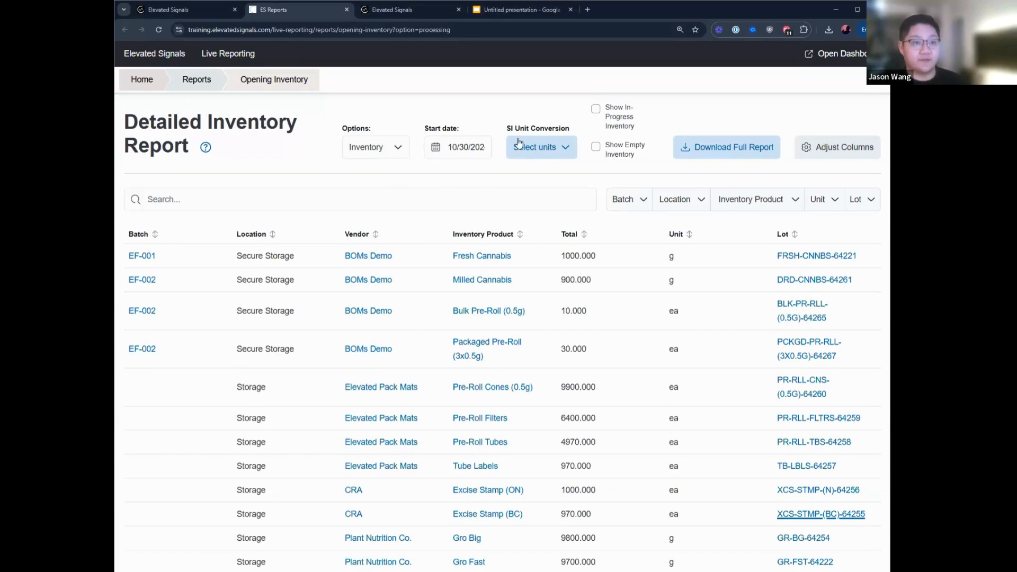
pyautogui.click(807, 124)
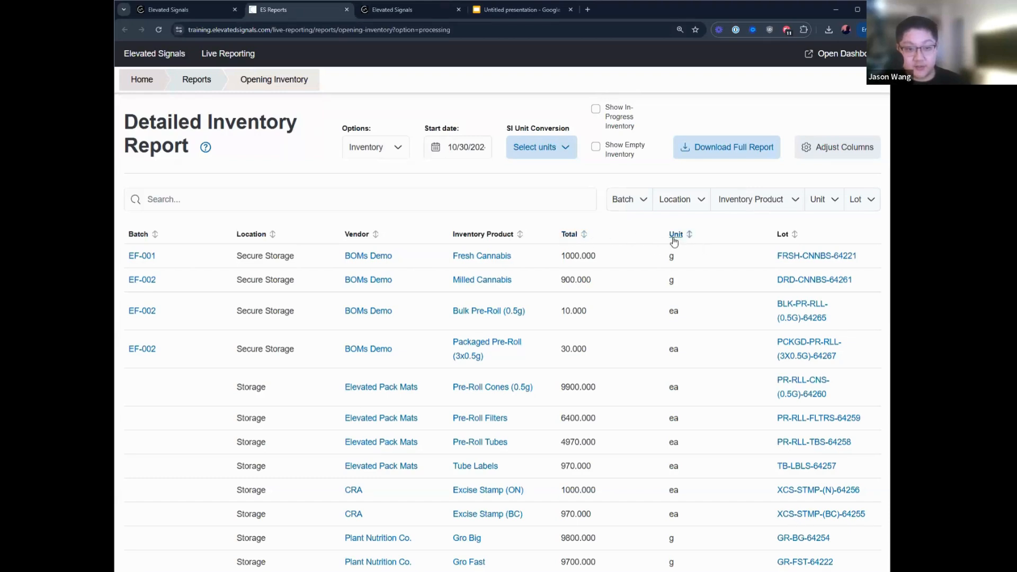
pyautogui.click(839, 147)
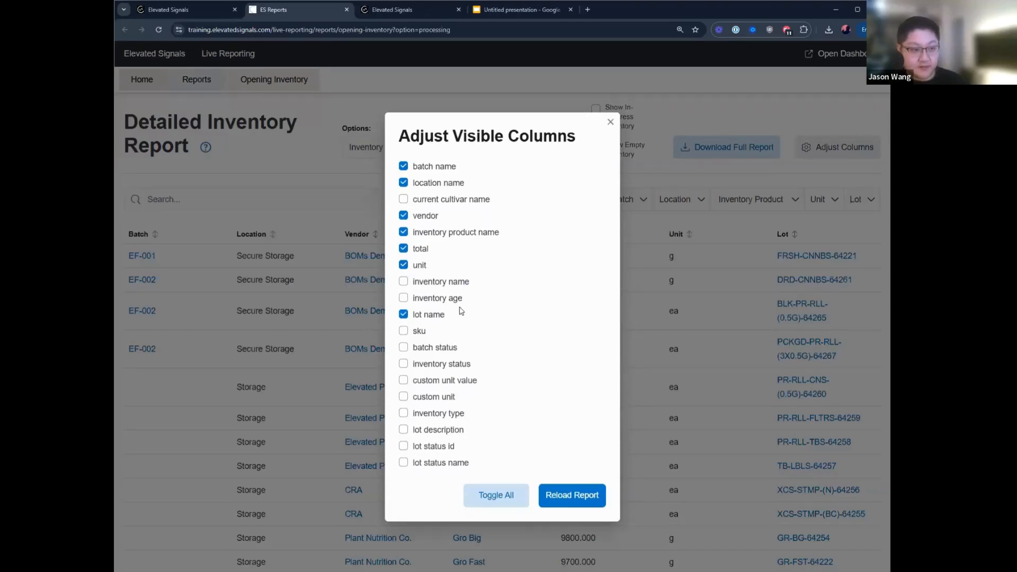
pyautogui.click(403, 381)
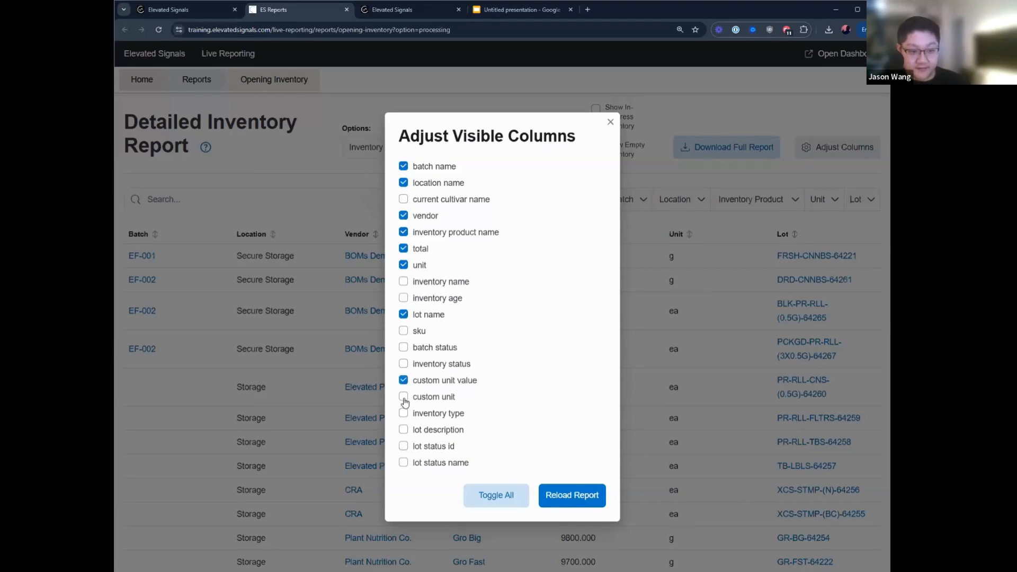
pyautogui.click(403, 397)
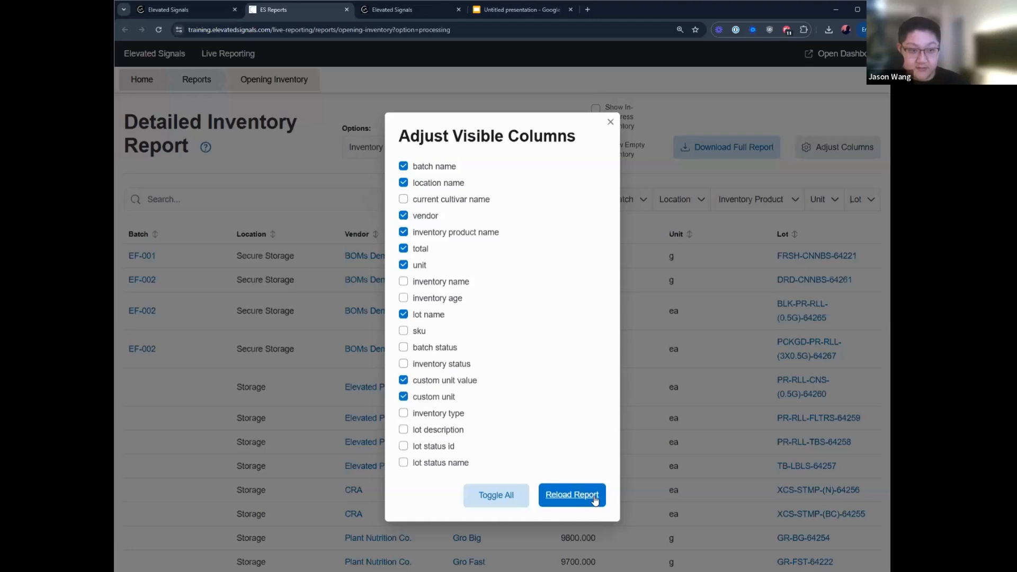
pyautogui.click(571, 494)
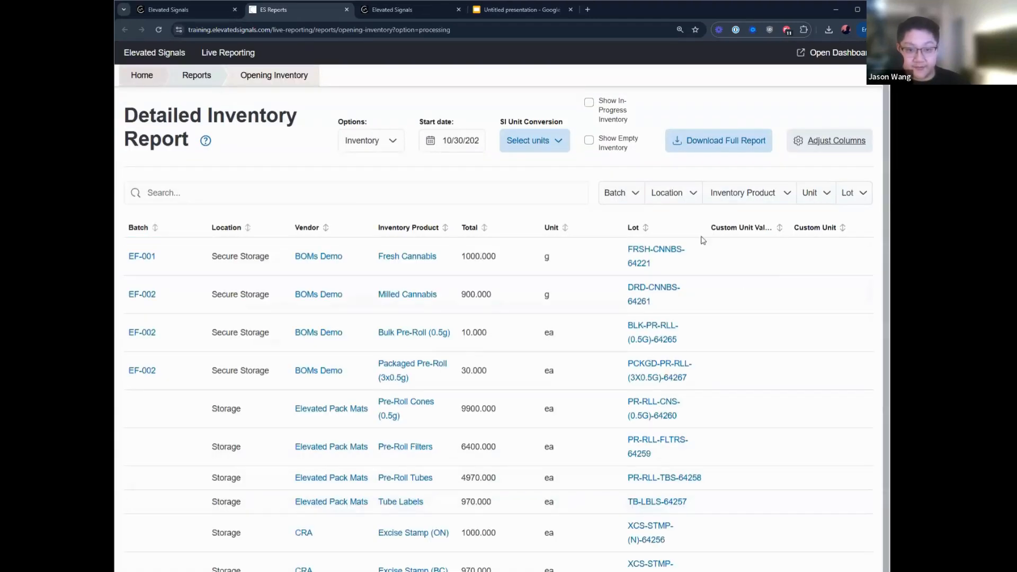
# Set the Detailed Inventory Report's SI mass unit conversion to Gram
pyautogui.click(528, 142)
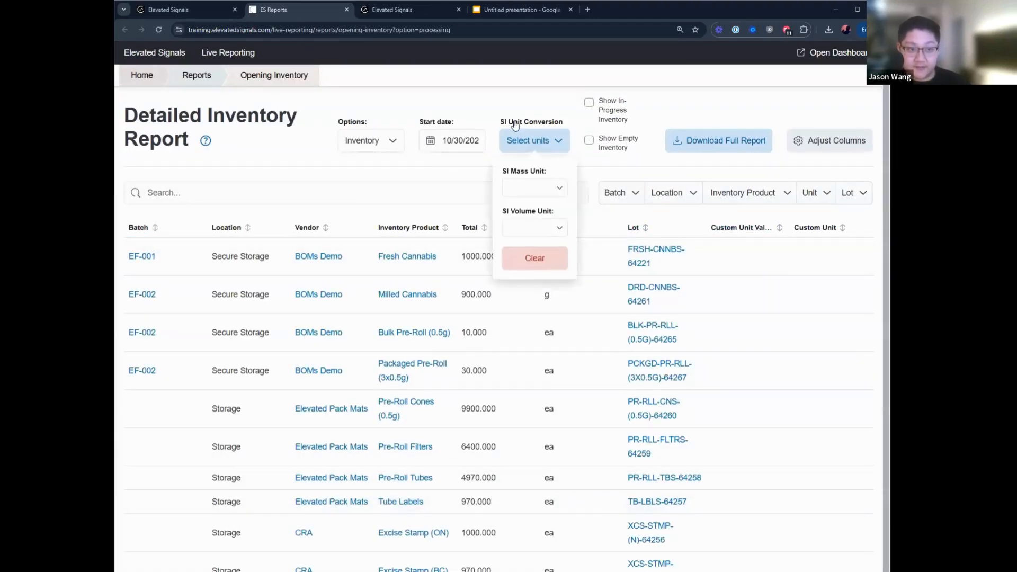
pyautogui.click(535, 189)
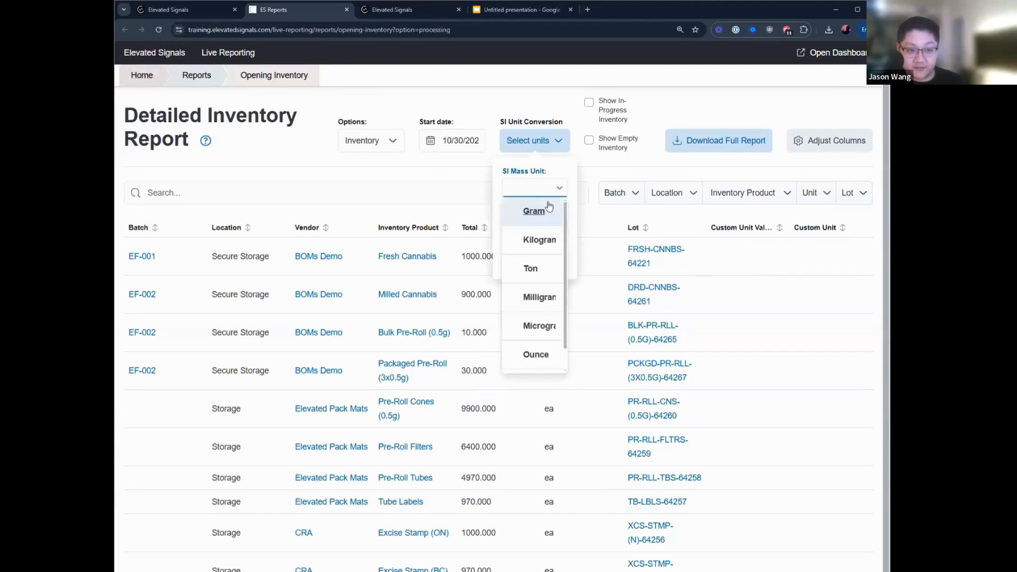
pyautogui.click(534, 211)
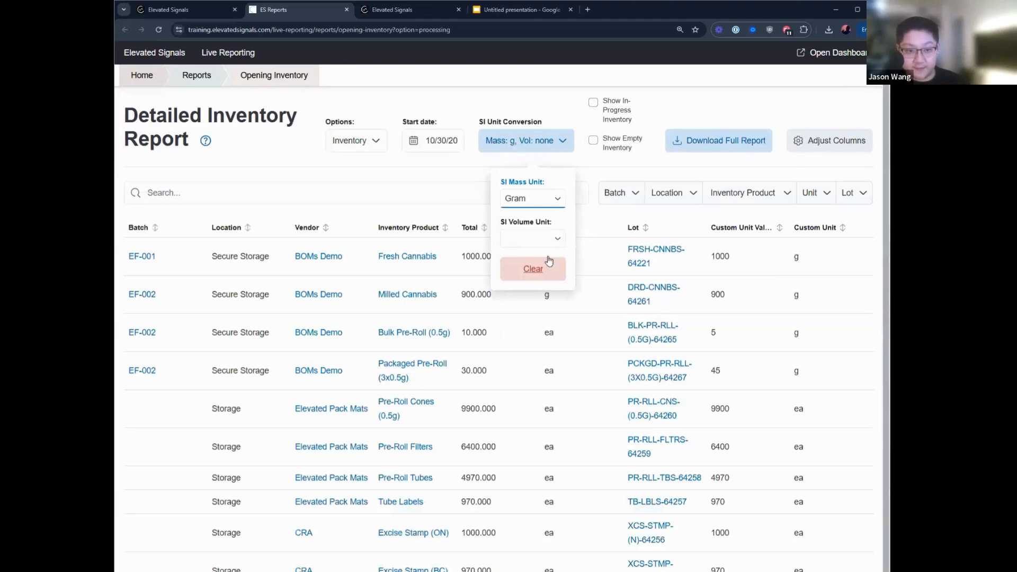
pyautogui.click(560, 100)
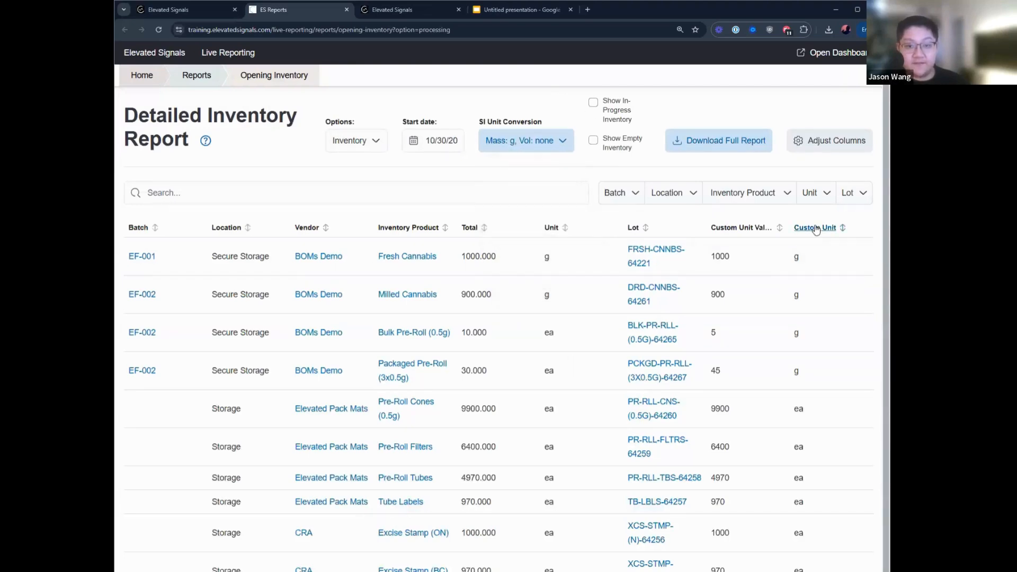
# Sort the report by custom unit and check the converted values of the cannabis and pre-roll products
pyautogui.click(816, 228)
pyautogui.click(816, 228)
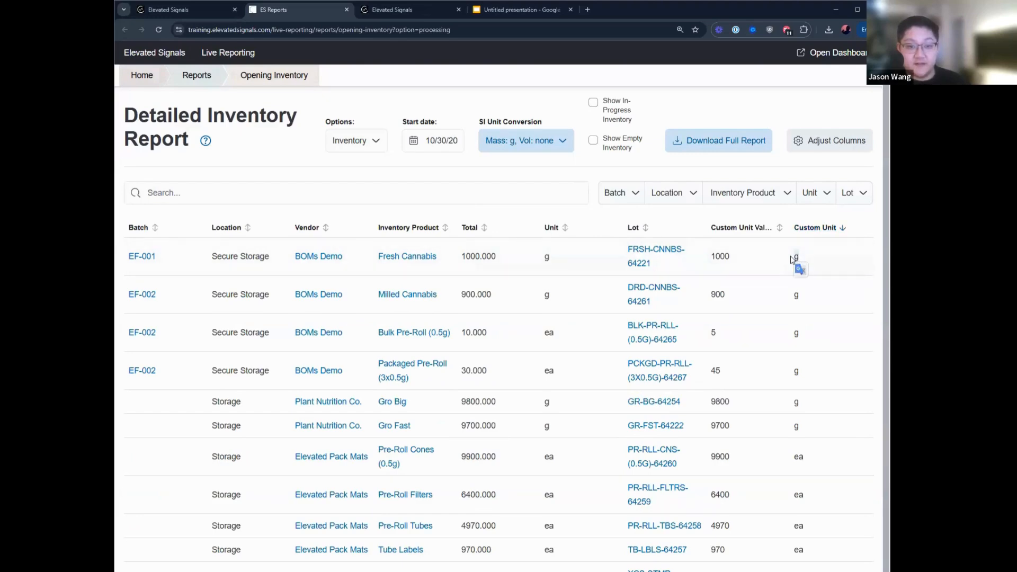
pyautogui.click(710, 260)
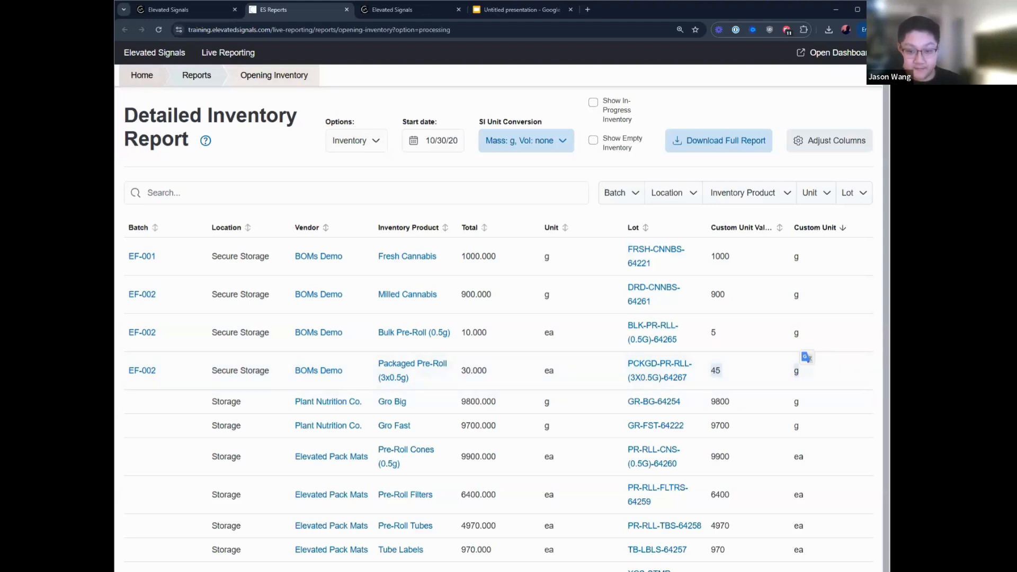
pyautogui.scroll(-1, 824, 379)
pyautogui.scroll(1, 824, 379)
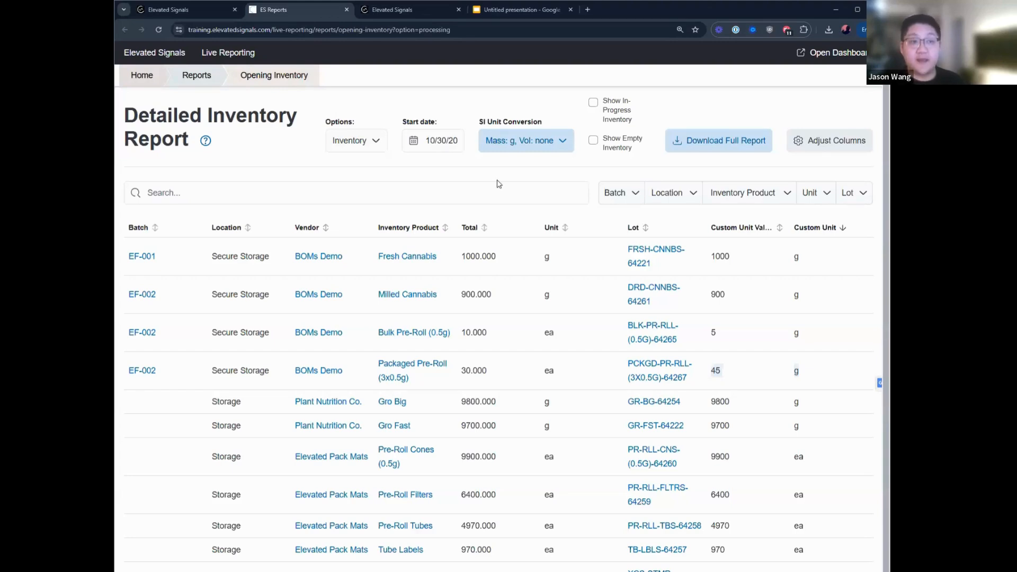
# Return to the dashboard, open the inventory Products list and look through the products and their categories
pyautogui.click(194, 14)
pyautogui.scroll(3, 305, 183)
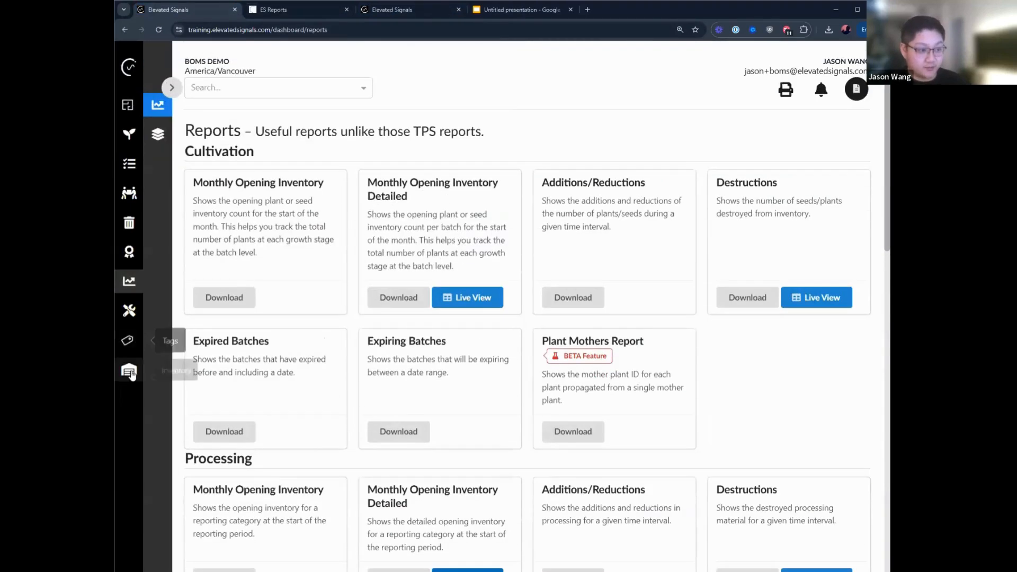
pyautogui.click(129, 371)
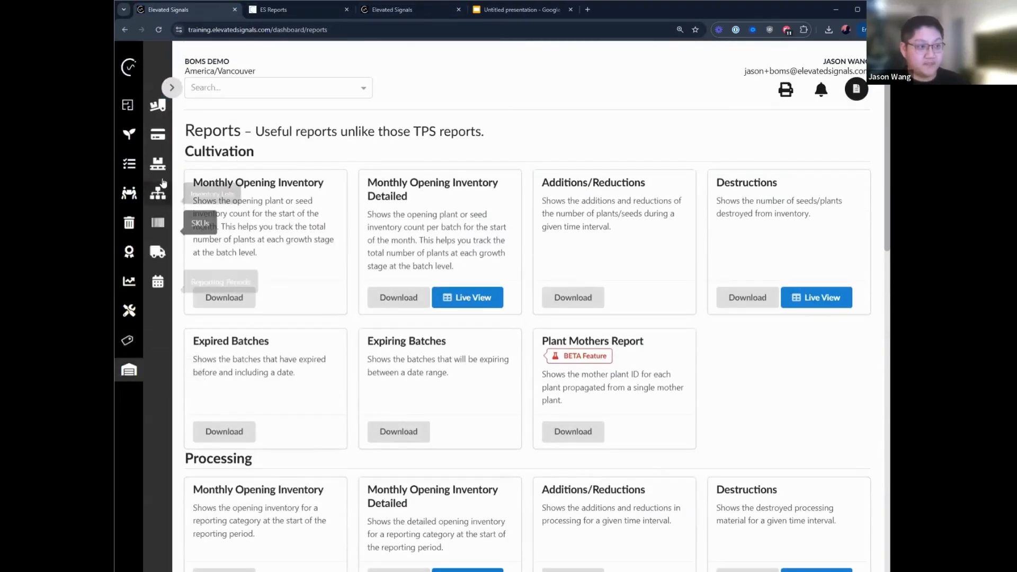
pyautogui.click(158, 164)
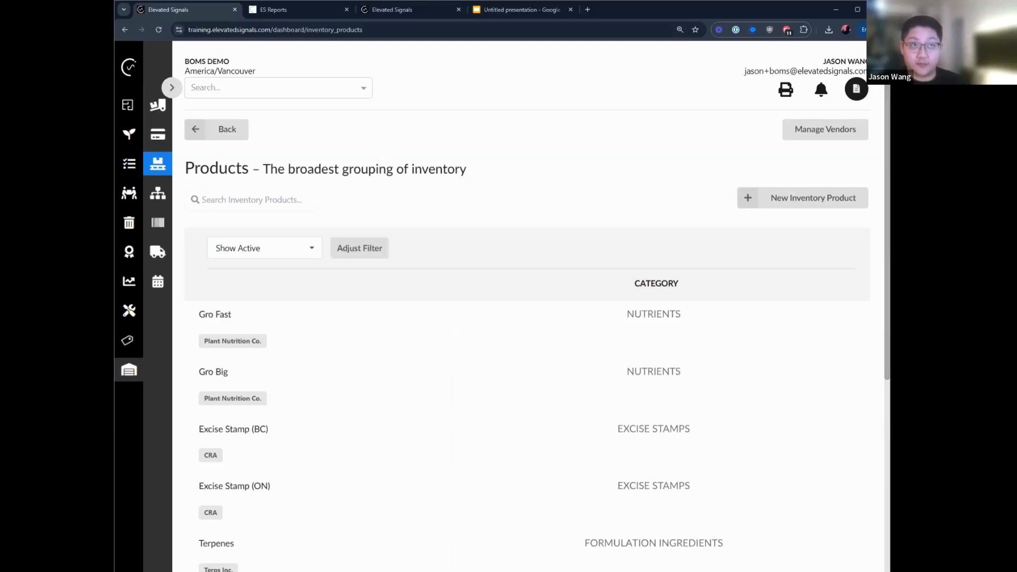
pyautogui.scroll(-3, 329, 165)
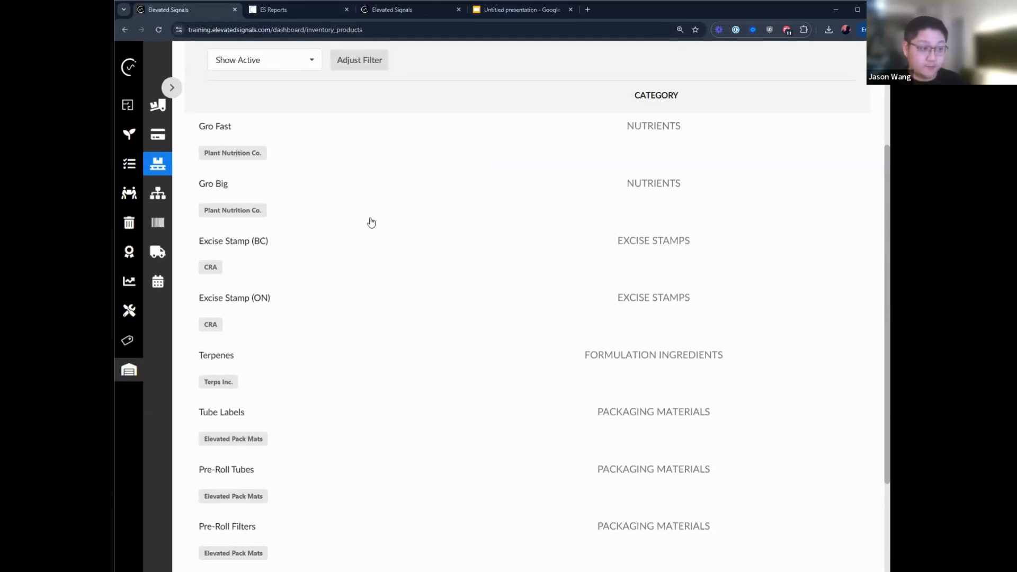
pyautogui.scroll(1, 245, 257)
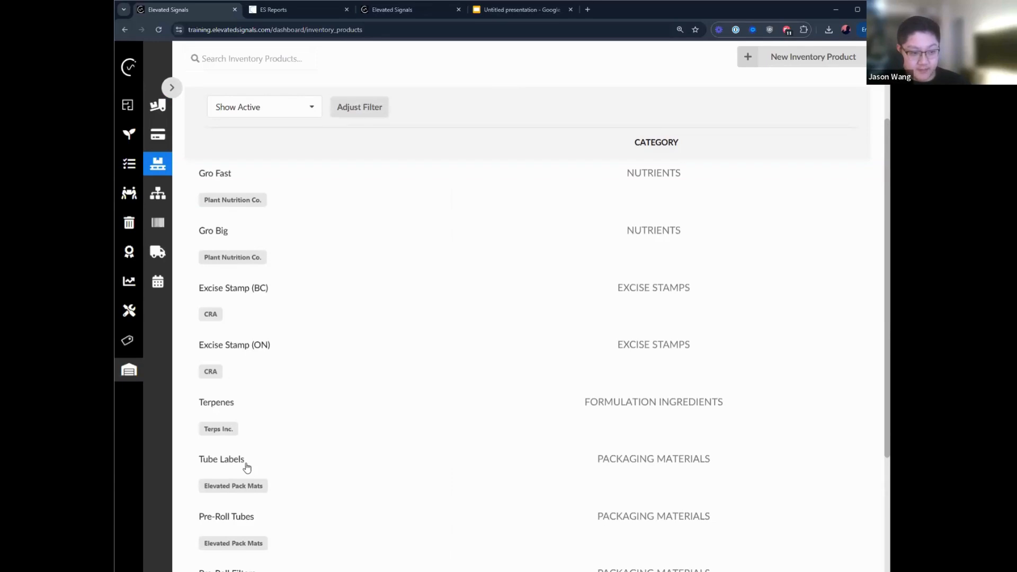
# Open the Gro Fast product, view its editable settings and leave them without saving
pyautogui.click(233, 182)
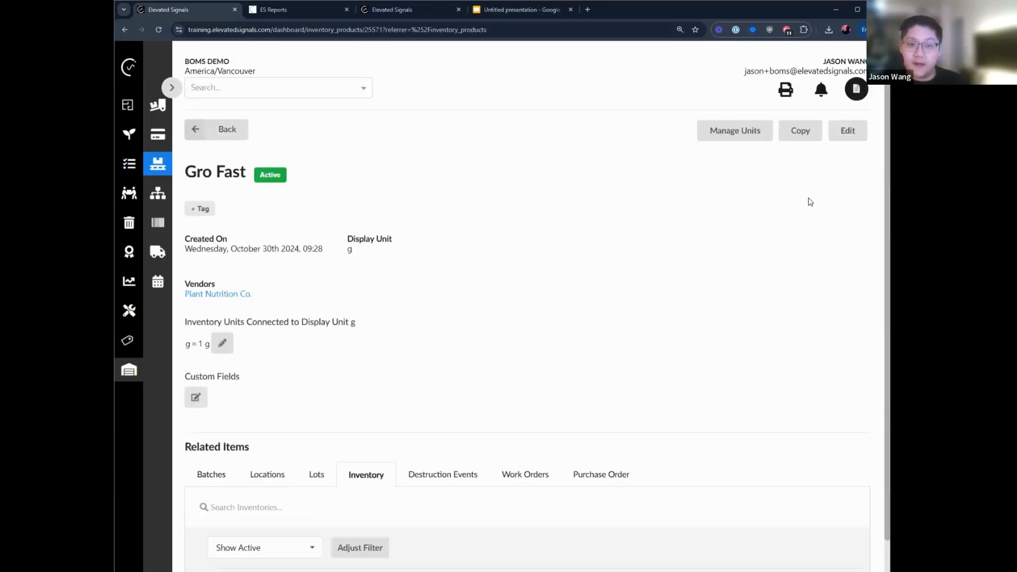
pyautogui.click(848, 131)
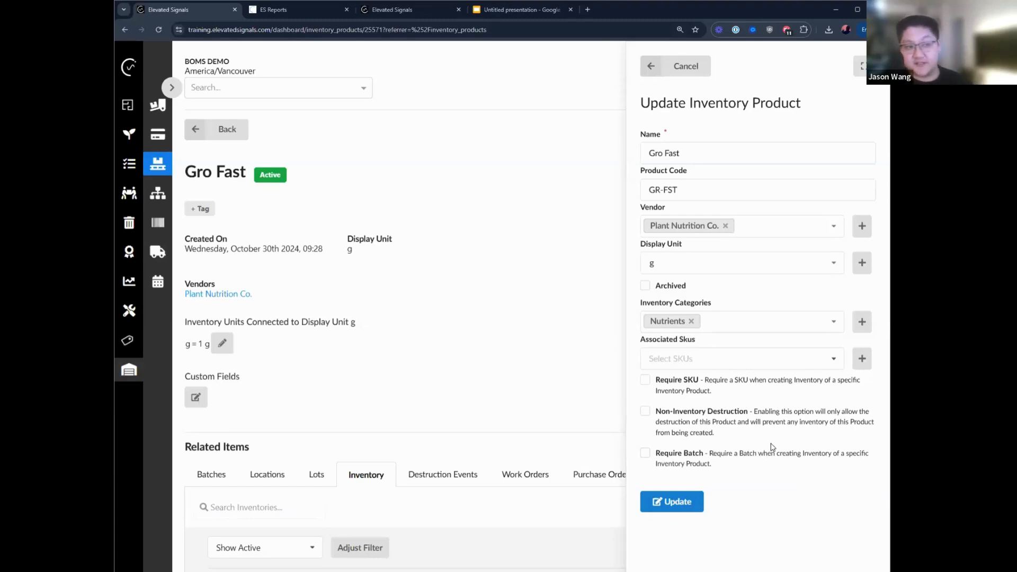
pyautogui.click(669, 69)
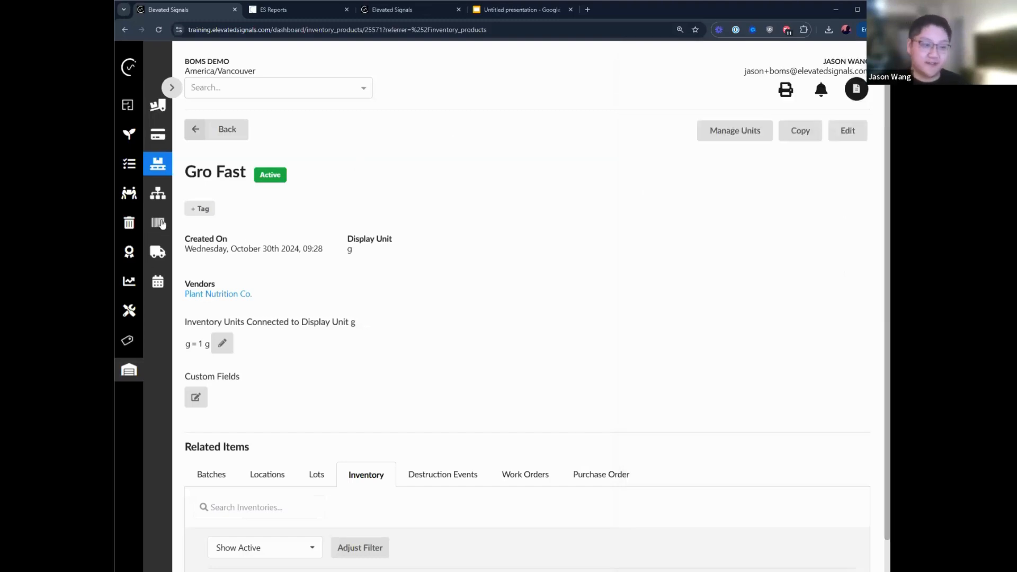
# Create a new purchase order with Plant Nutrition Co. as the vendor
pyautogui.click(158, 105)
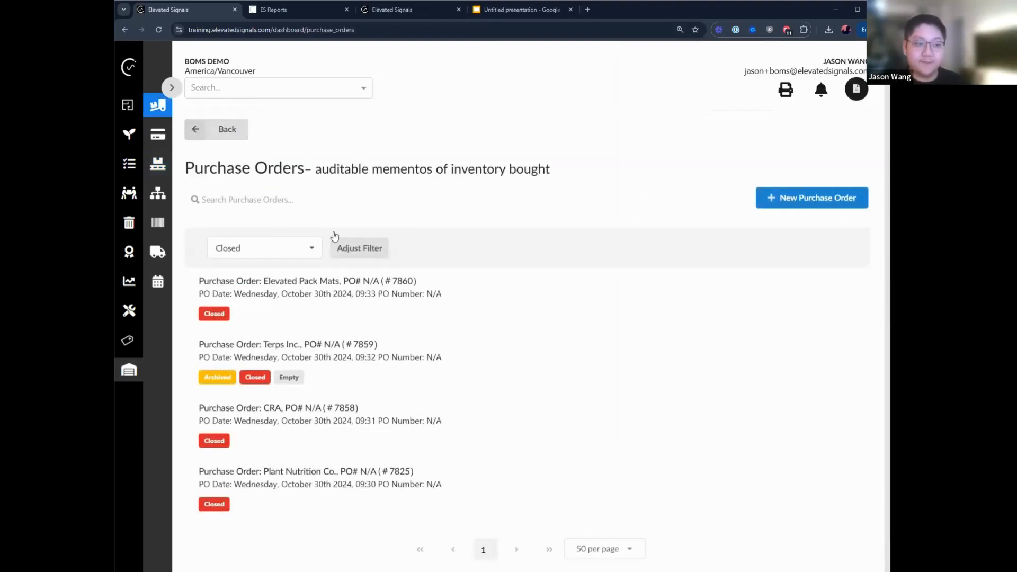
pyautogui.click(812, 197)
pyautogui.click(692, 262)
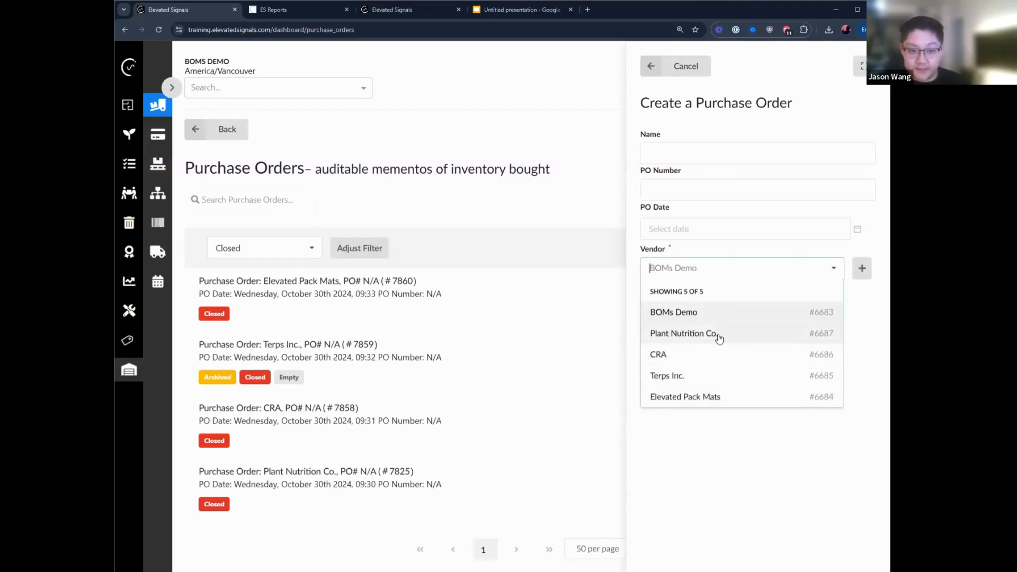
pyautogui.click(718, 338)
pyautogui.click(669, 308)
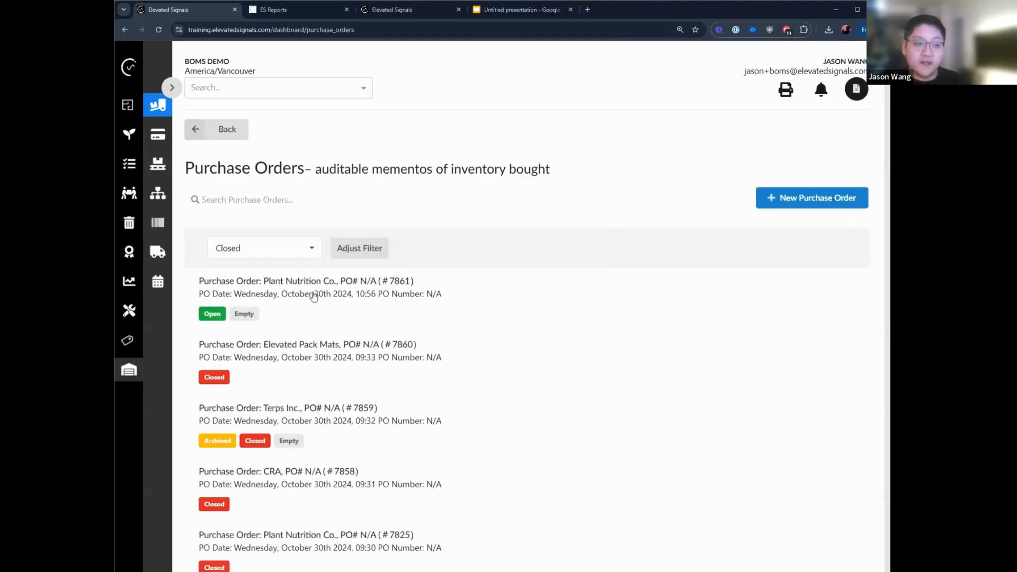
# Open the new Plant Nutrition Co. purchase order and add 1000 g of Gro Fast as inventory already received
pyautogui.click(313, 289)
pyautogui.click(626, 132)
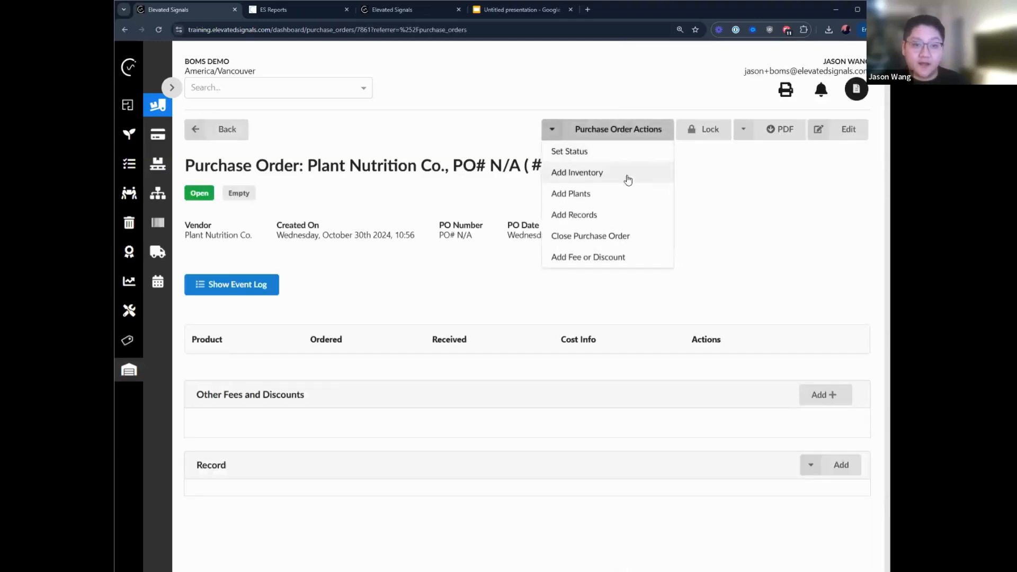
pyautogui.click(626, 173)
pyautogui.click(697, 199)
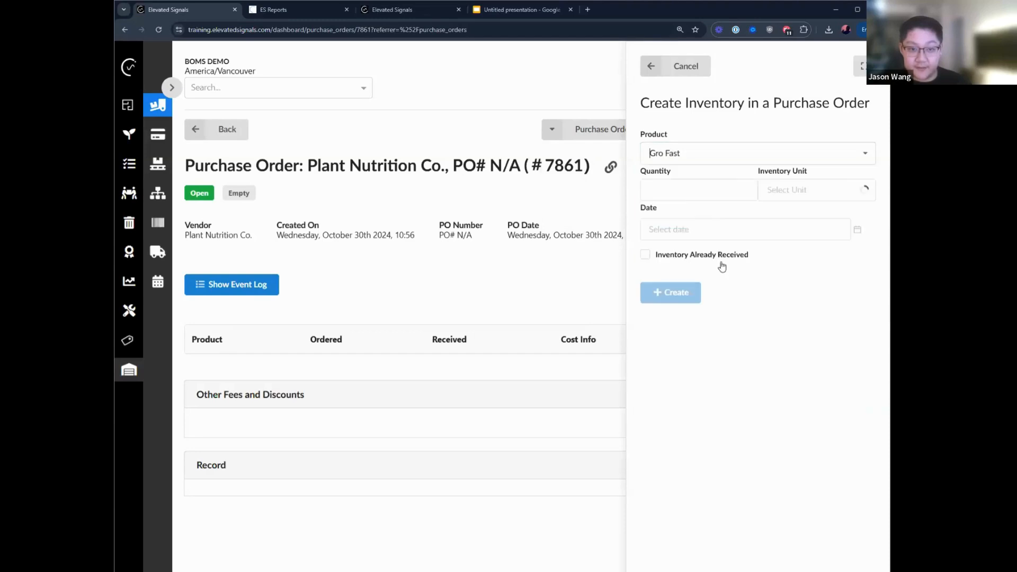
pyautogui.click(829, 190)
pyautogui.click(715, 183)
pyautogui.write('1000')
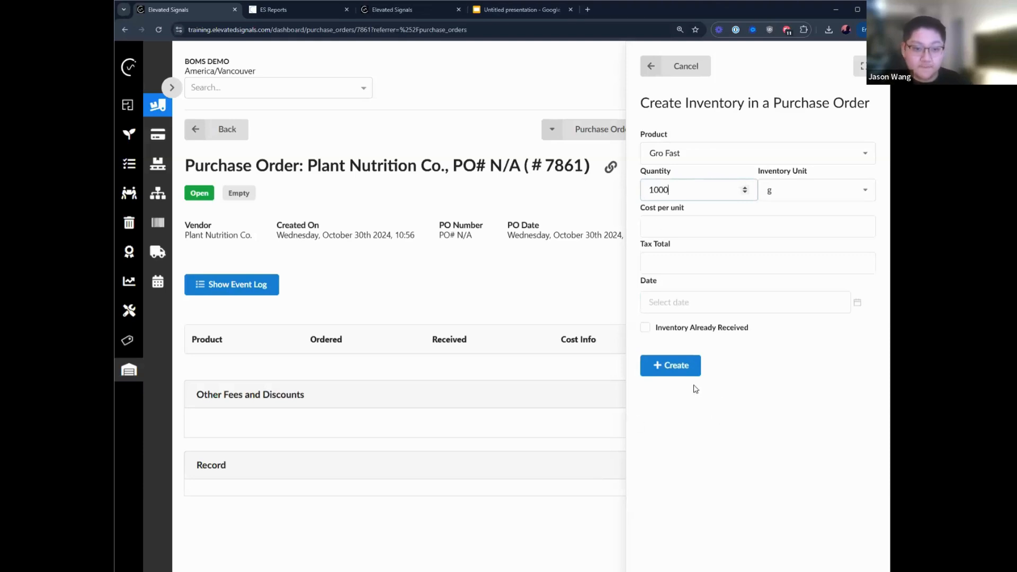
pyautogui.click(682, 333)
pyautogui.click(671, 366)
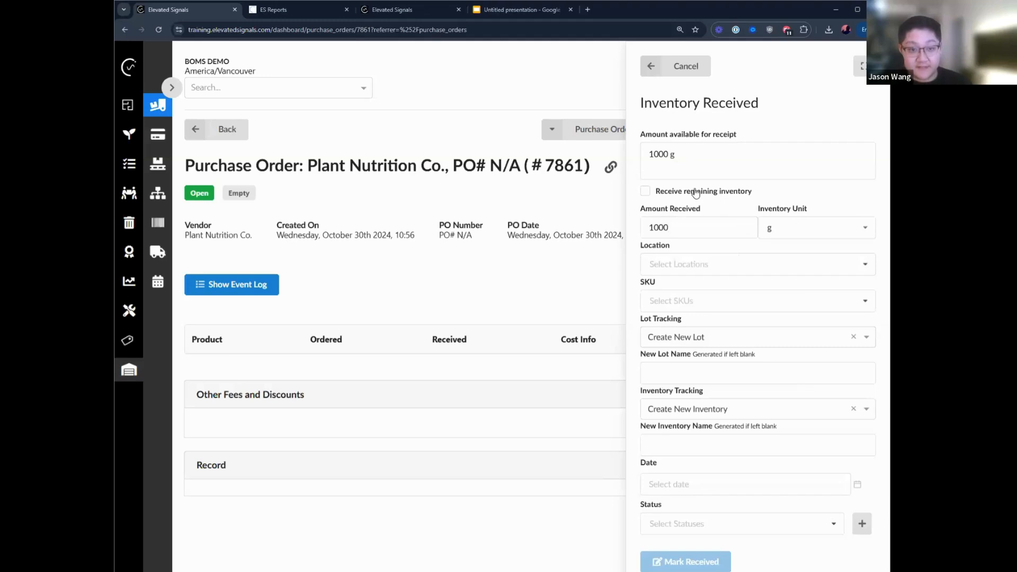
# Set the receipt to take all remaining Gro Fast inventory into the Storage location
pyautogui.click(695, 192)
pyautogui.click(681, 227)
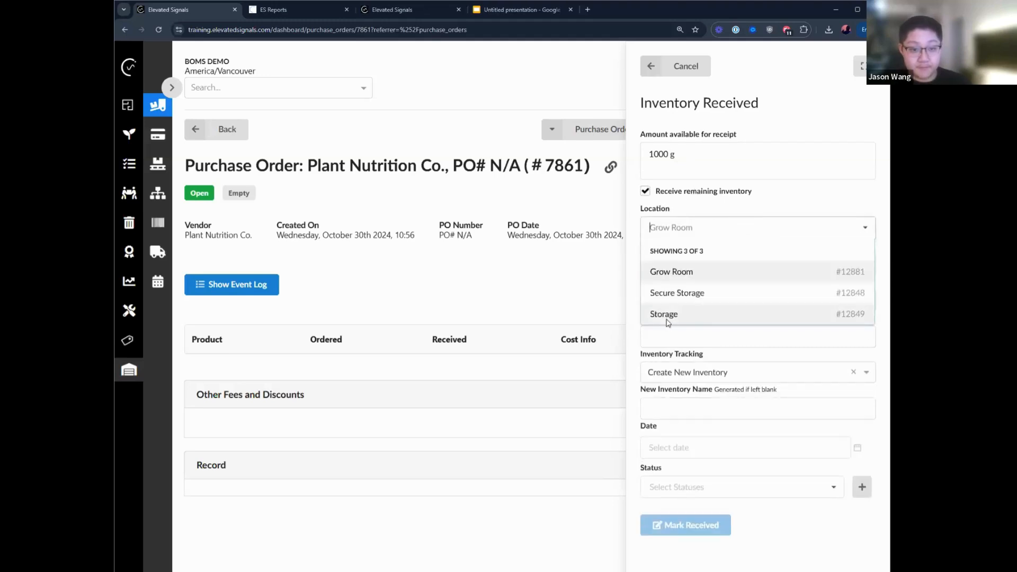
pyautogui.click(683, 315)
pyautogui.click(710, 343)
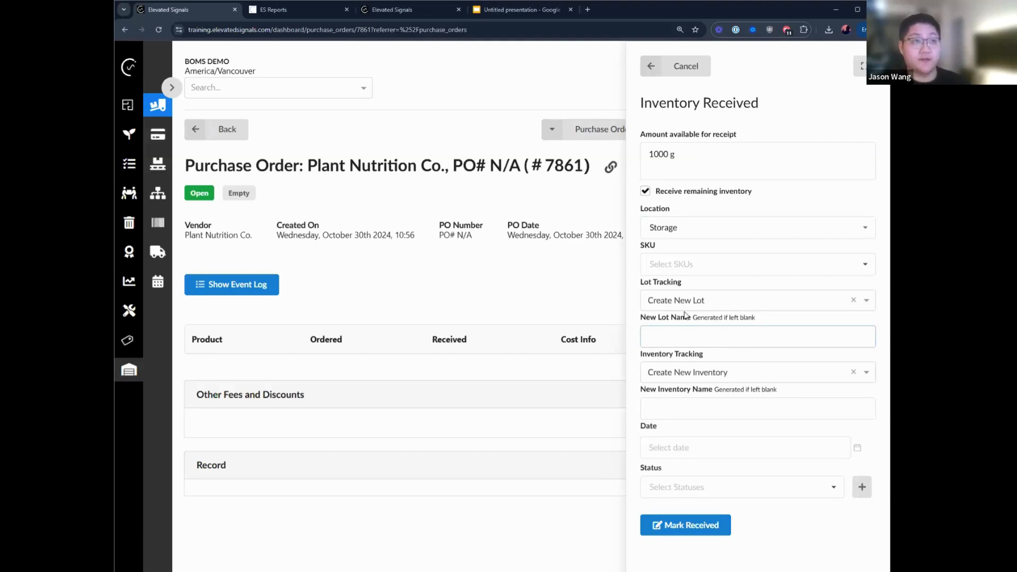
# Check the format of the existing lot names in the Detailed Inventory Report and return to the receipt form
pyautogui.click(306, 11)
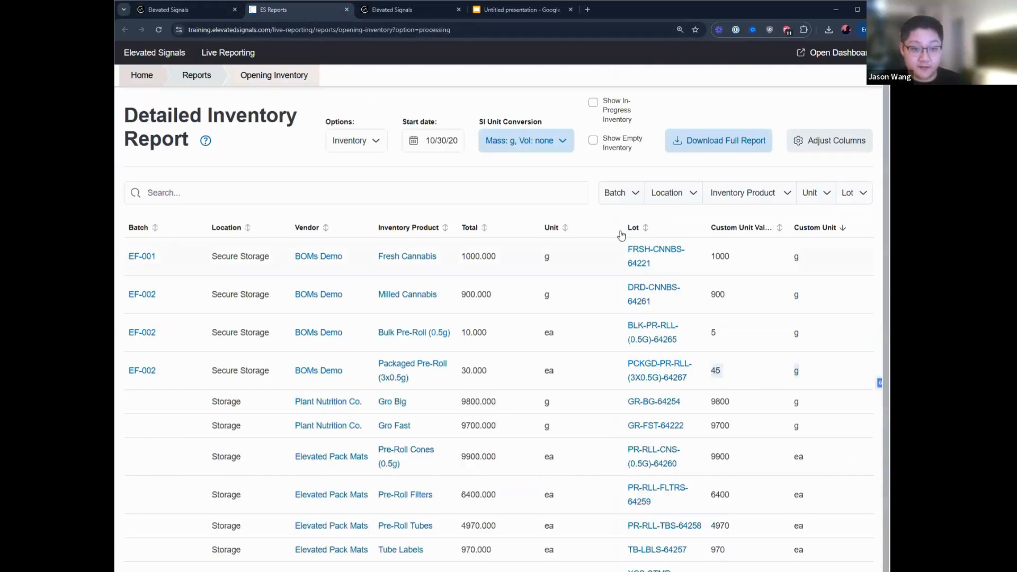
pyautogui.moveTo(626, 248); pyautogui.dragTo(668, 270)
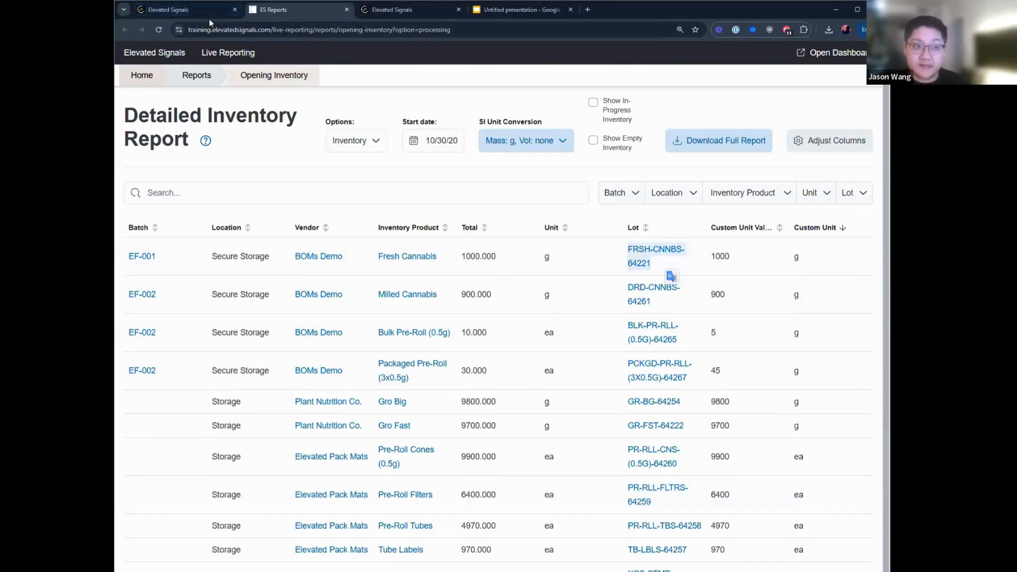
pyautogui.click(179, 11)
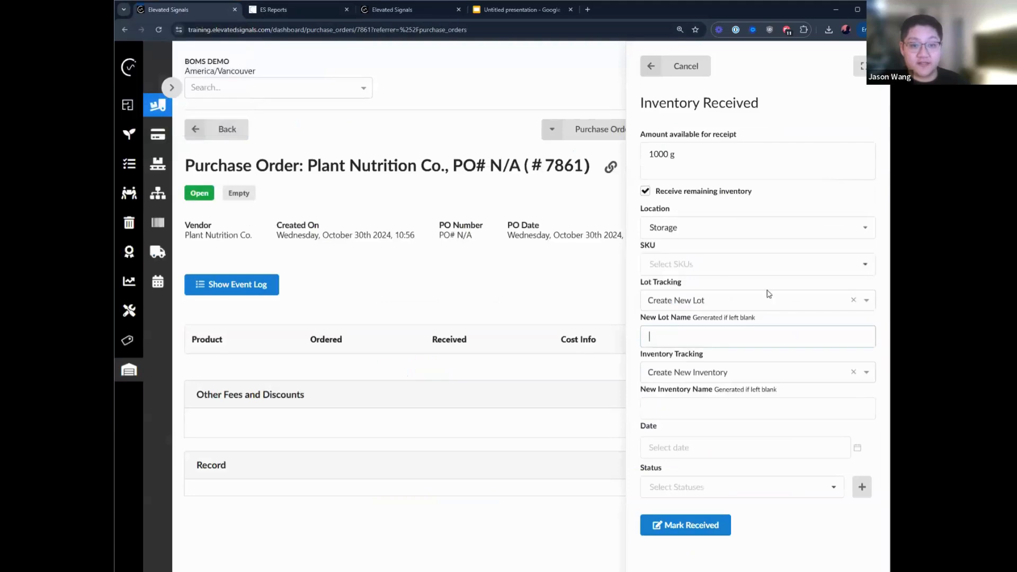
# Name the new lot MFR-LOT-ID-12345 and mark the Gro Fast inventory as received
pyautogui.click(725, 340)
pyautogui.write('MFR-LOT-IOD')
pyautogui.press('BackSpace')
pyautogui.press('BackSpace')
pyautogui.write('D-12345')
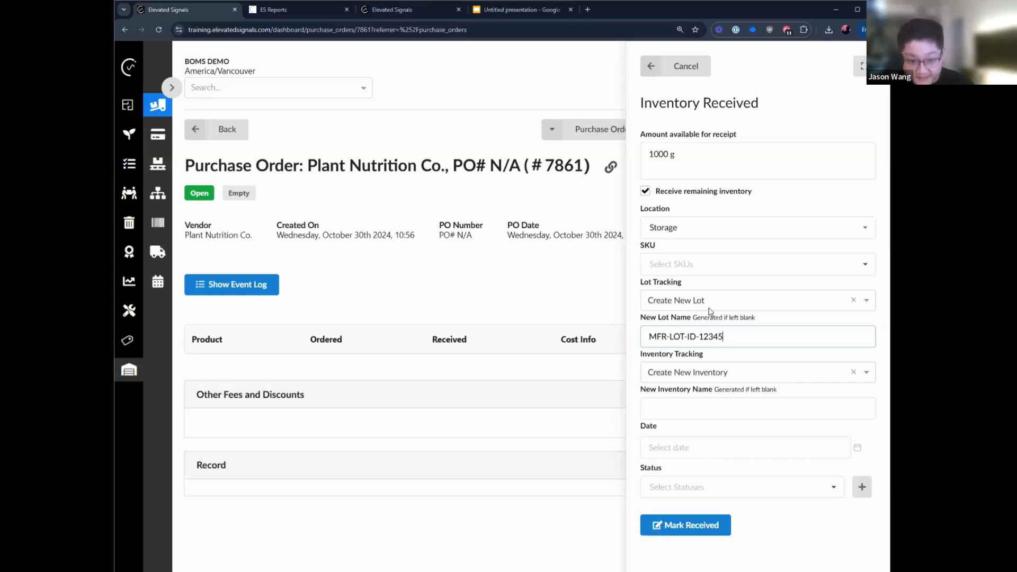
pyautogui.click(689, 532)
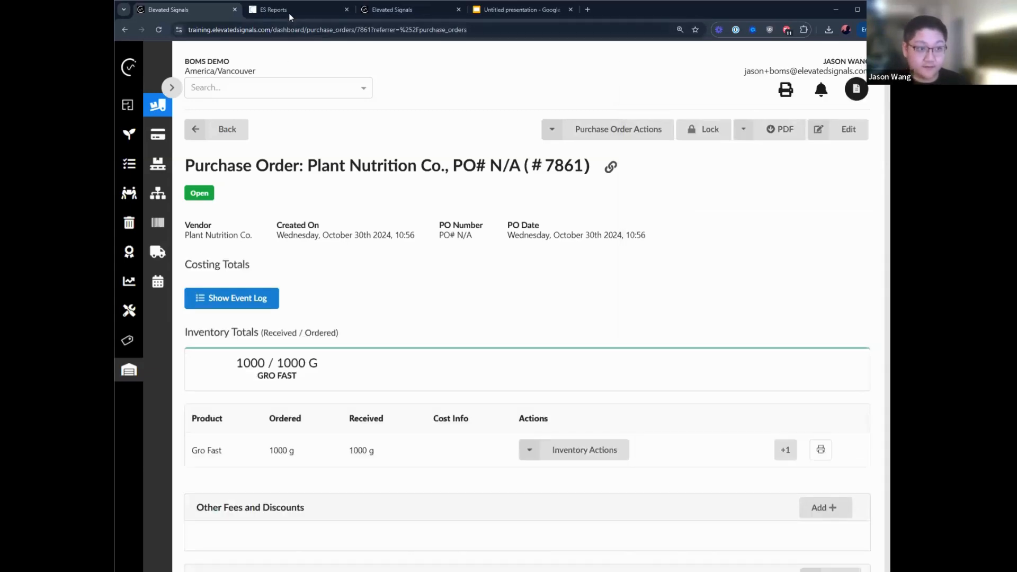
# Examine the two Gro Fast lots in the Detailed Inventory Report, including MFR-LOT-ID-12345
pyautogui.click(288, 12)
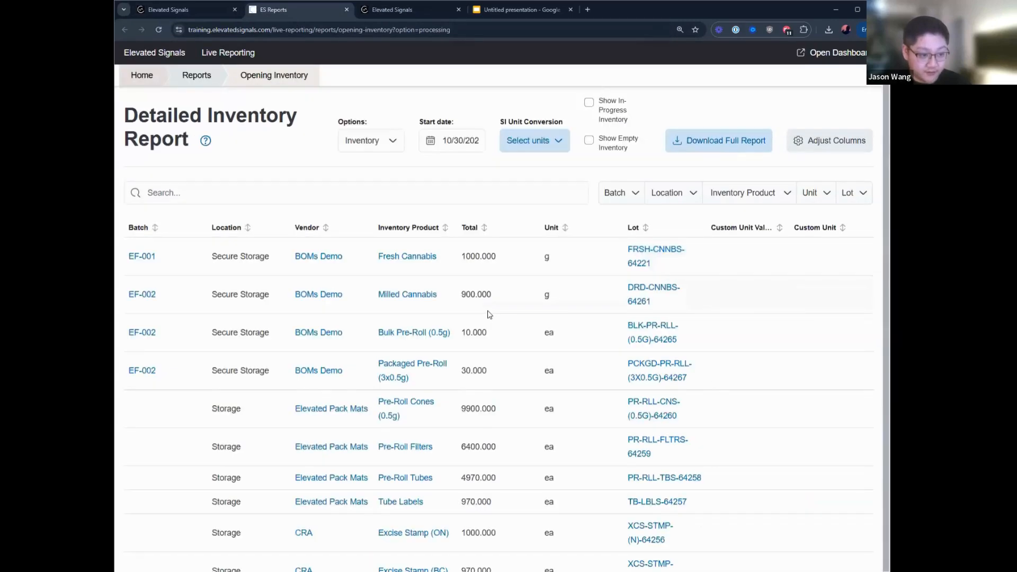
pyautogui.scroll(-2, 488, 315)
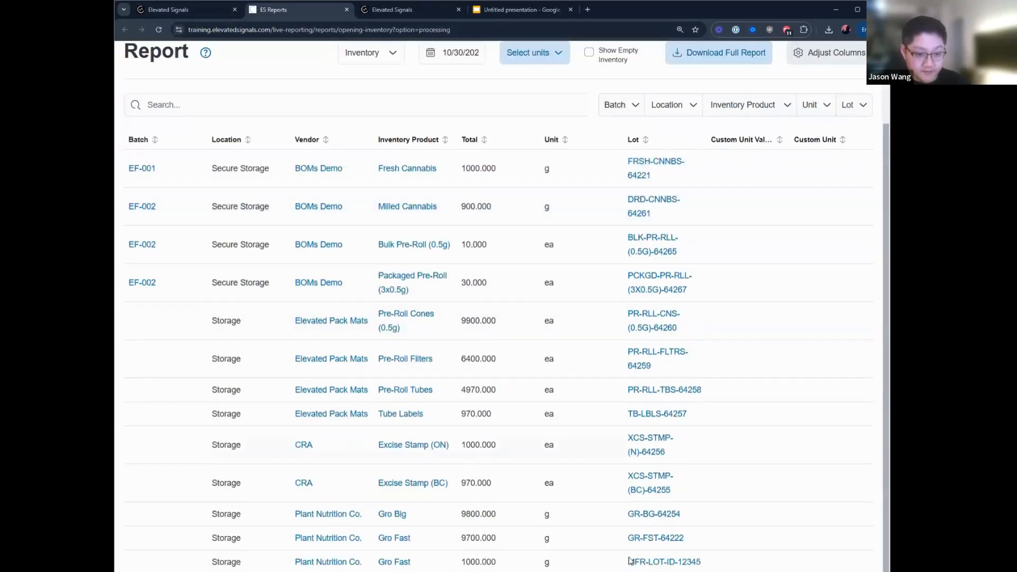
pyautogui.moveTo(713, 568); pyautogui.dragTo(398, 544)
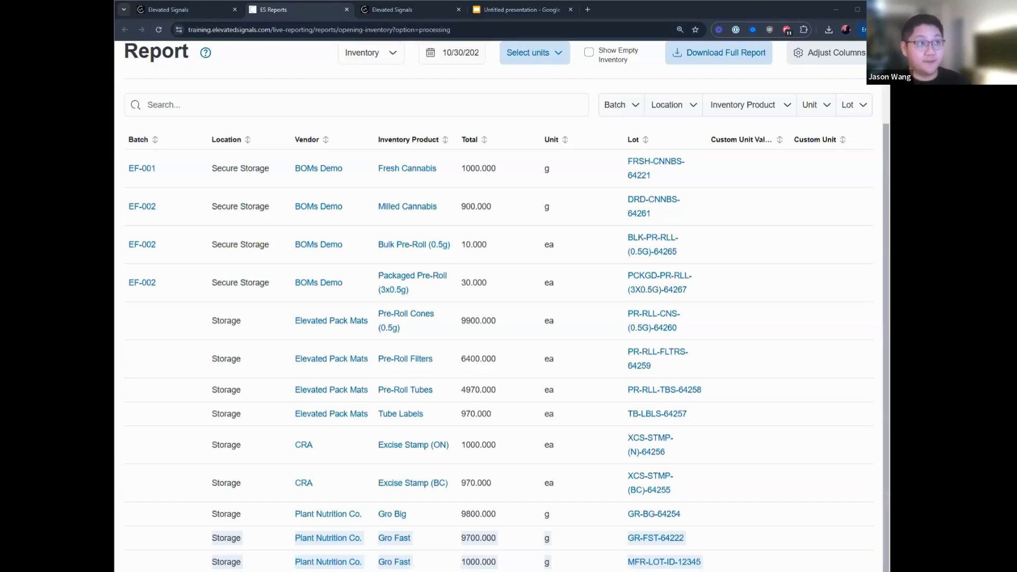
# Go to the work orders list and start a new work order of type Bulk Pre-Roll Production
pyautogui.click(165, 11)
pyautogui.moveTo(130, 193)
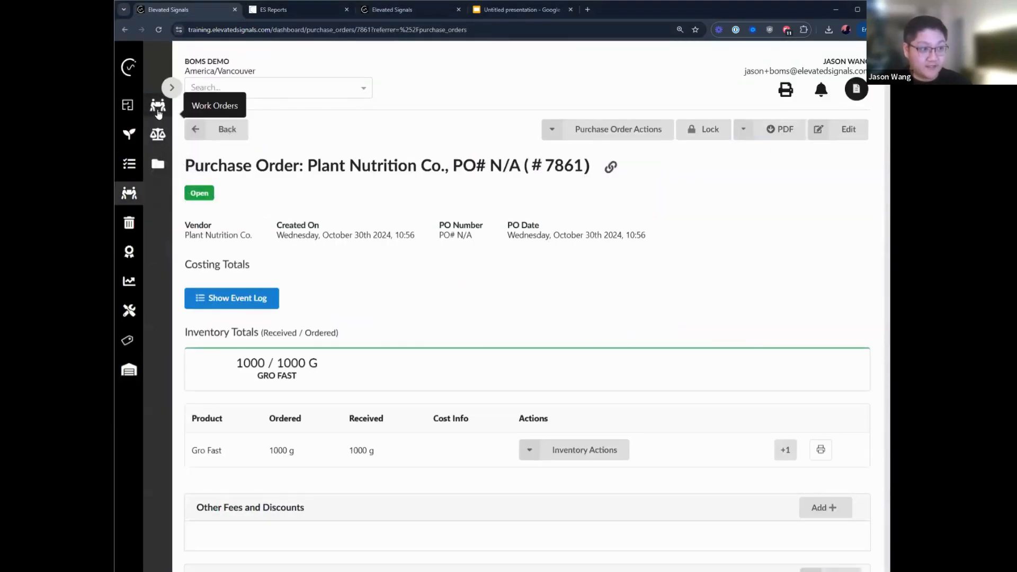
pyautogui.click(158, 109)
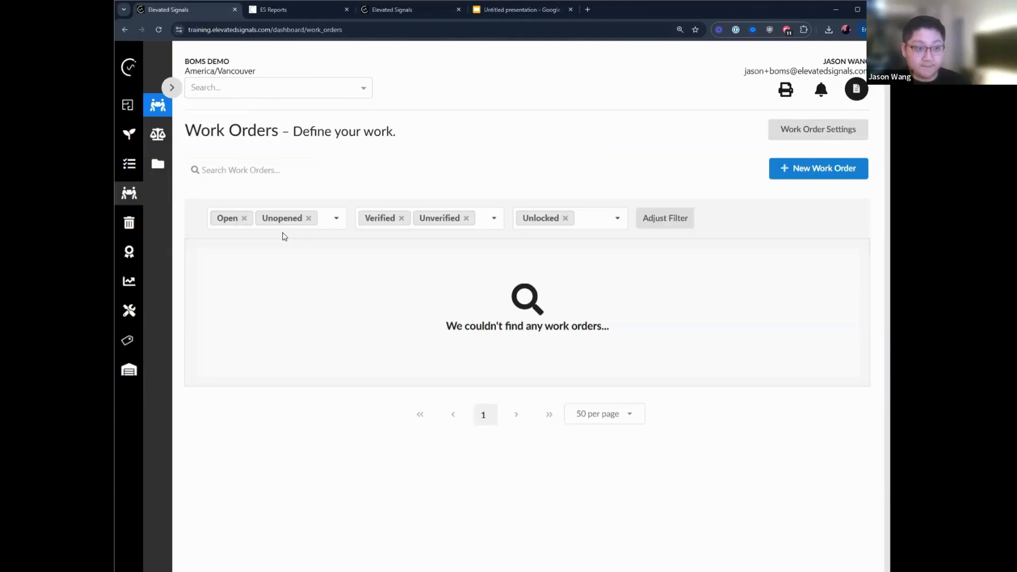
pyautogui.click(335, 219)
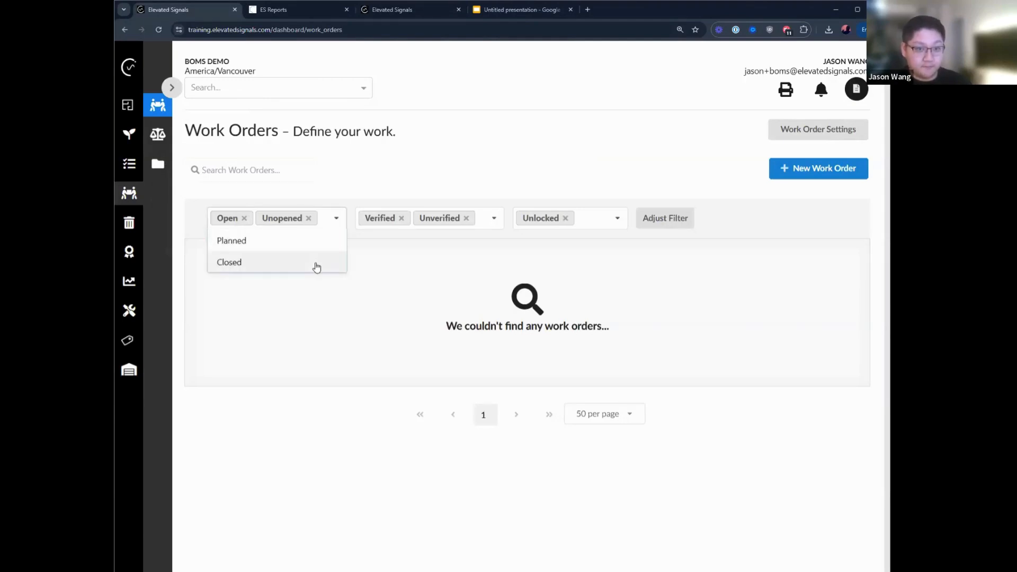
pyautogui.click(805, 168)
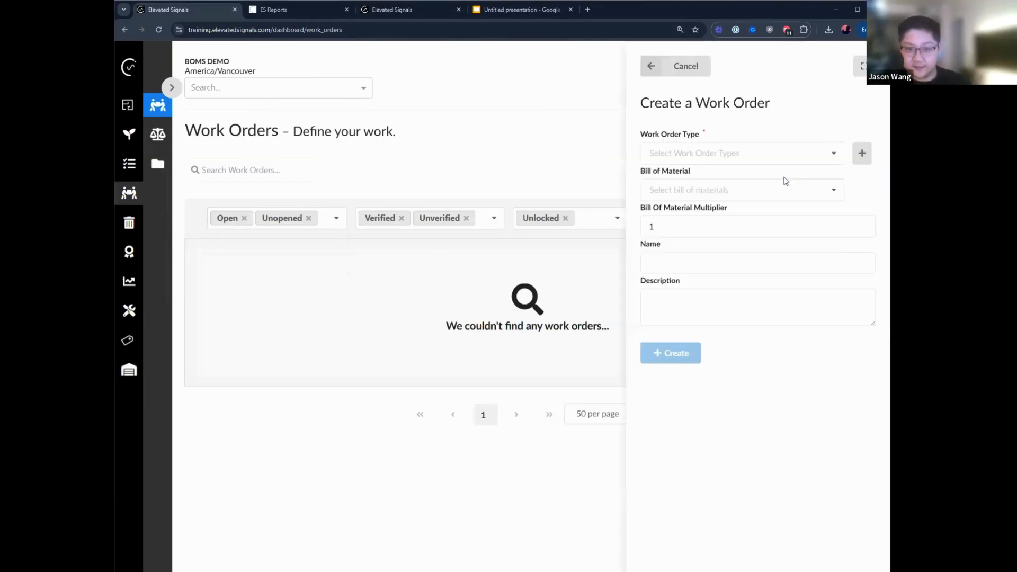
pyautogui.click(675, 158)
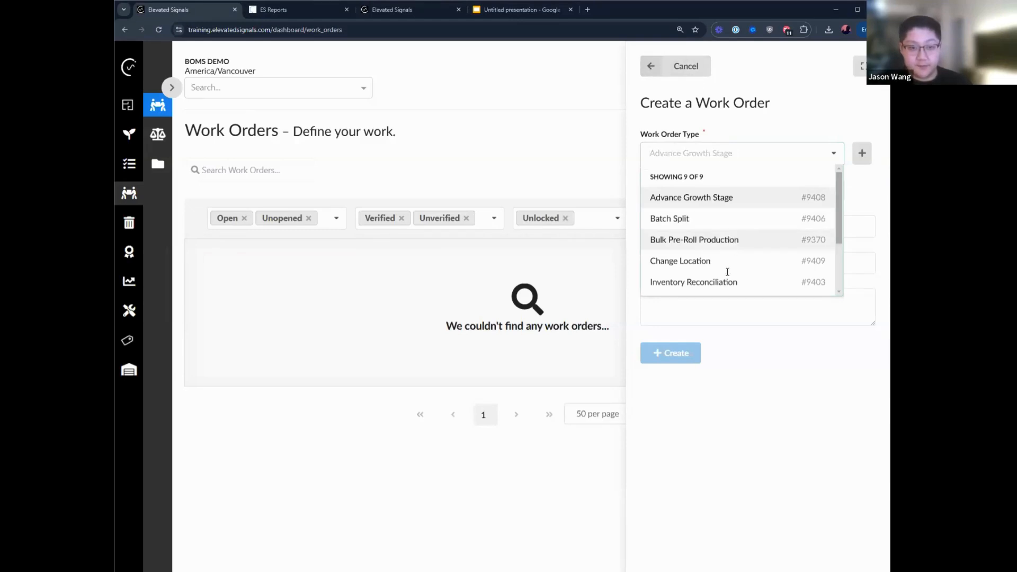
pyautogui.click(727, 247)
# Assign the Bulk 0.5g Pre-Roll Production bill of material with a multiplier of 100 and create the work order
pyautogui.click(699, 188)
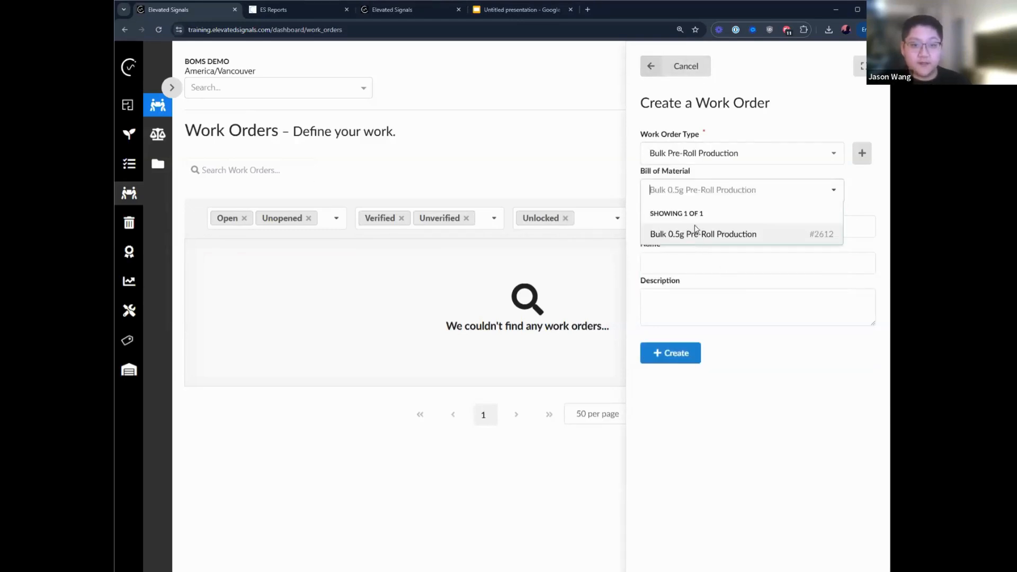
pyautogui.click(695, 236)
pyautogui.press('Tab')
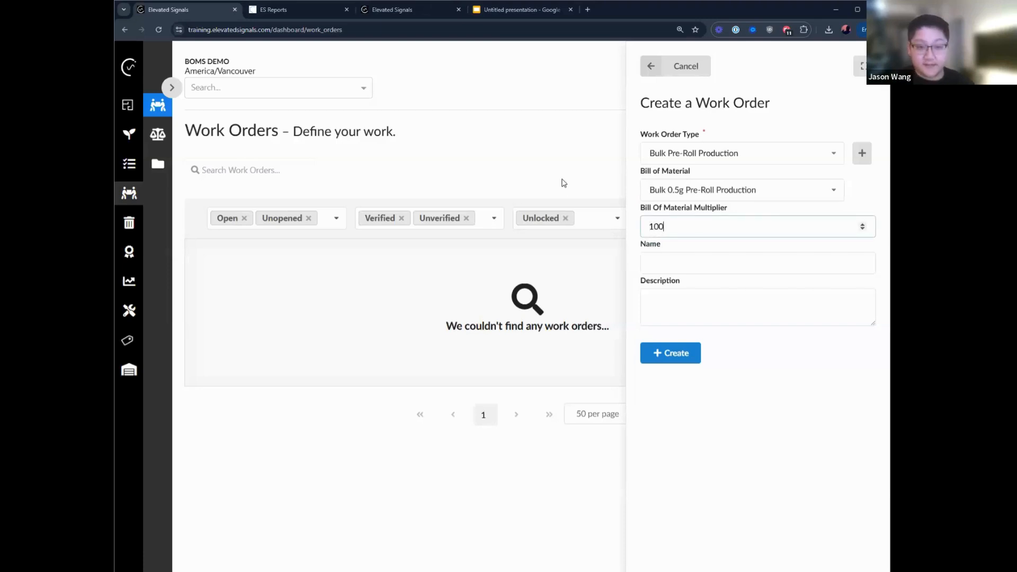
pyautogui.write('100')
pyautogui.rightClick(666, 344)
pyautogui.click(652, 361)
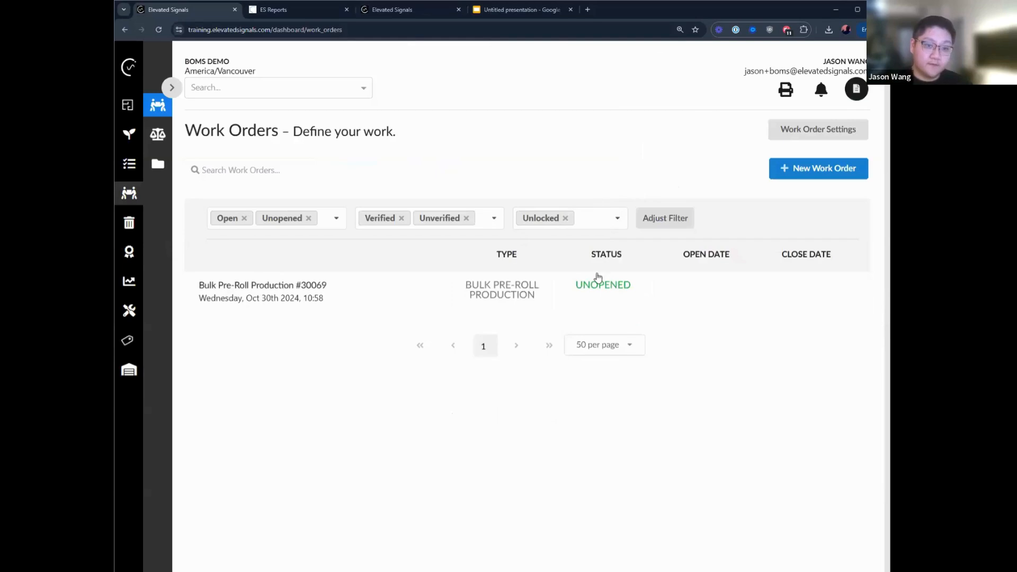
# Open the new Bulk Pre-Roll Production work order for processing without a location and expand all its sections
pyautogui.click(595, 276)
pyautogui.click(645, 141)
pyautogui.click(668, 232)
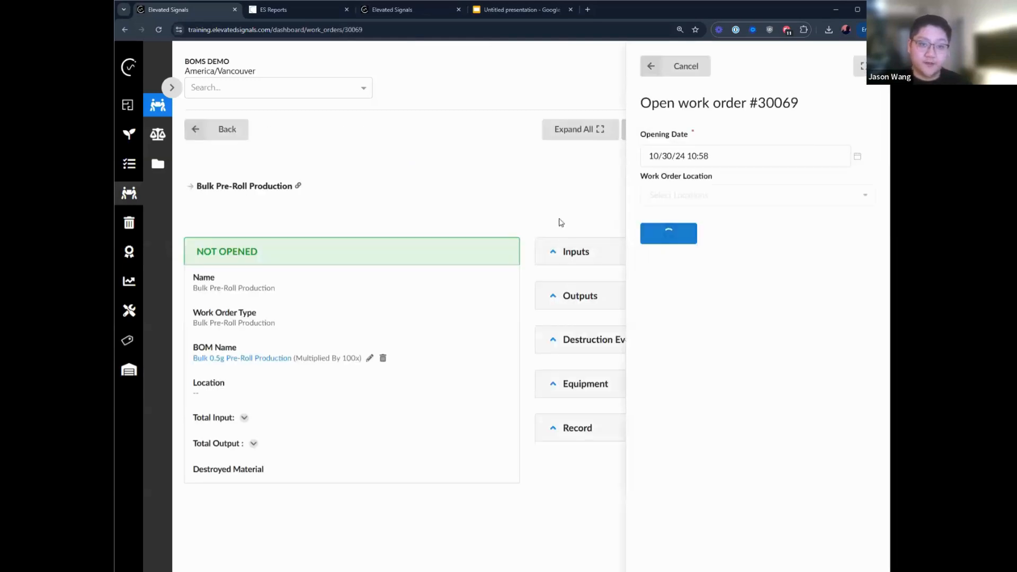
pyautogui.click(580, 139)
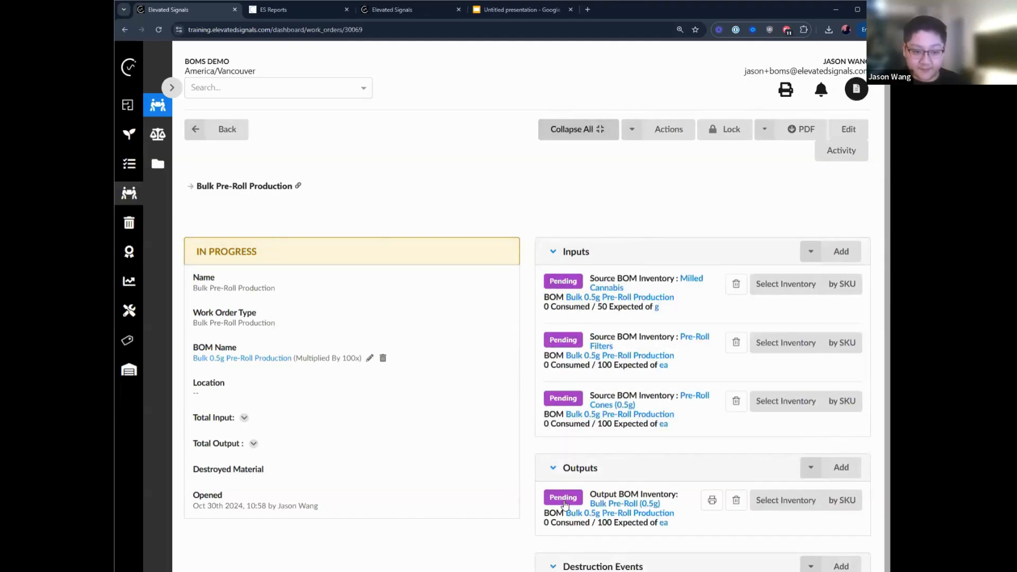
# Add 100 ea of Pre-Roll Cones (0.5g) and 100 ea of Pre-Roll Filters as inputs to the work order
pyautogui.click(559, 402)
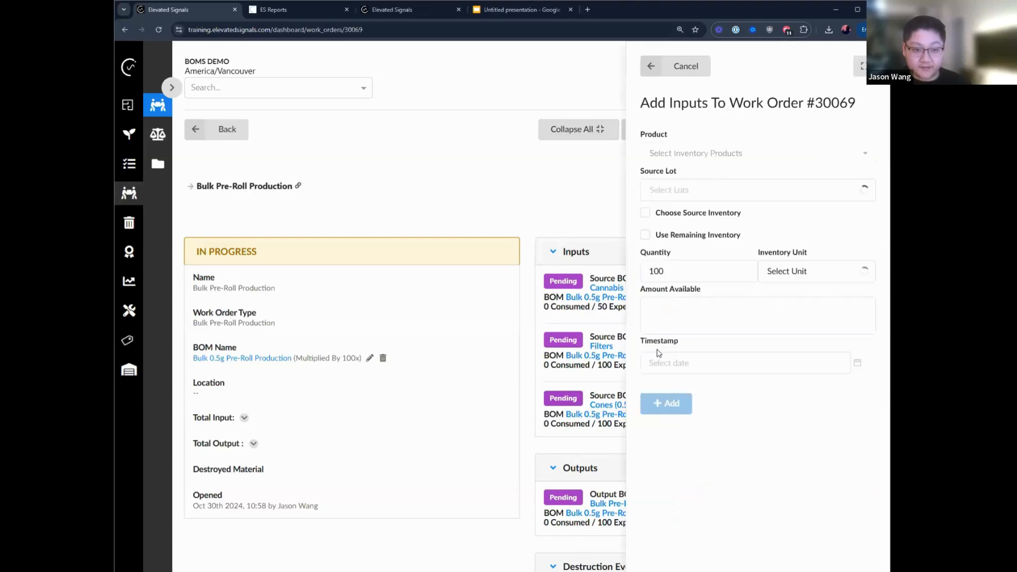
pyautogui.click(677, 236)
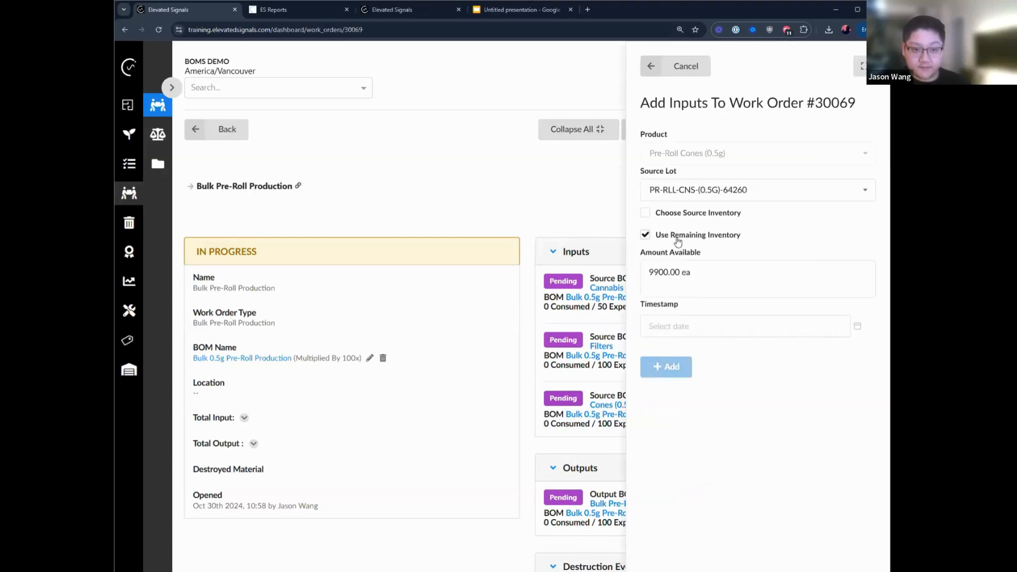
pyautogui.click(676, 236)
pyautogui.click(690, 272)
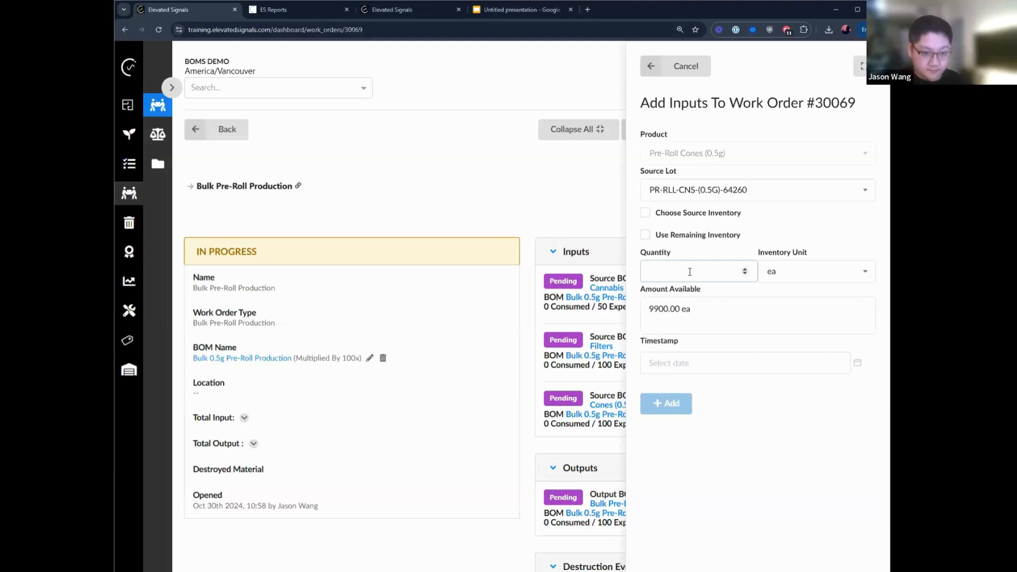
pyautogui.write('100')
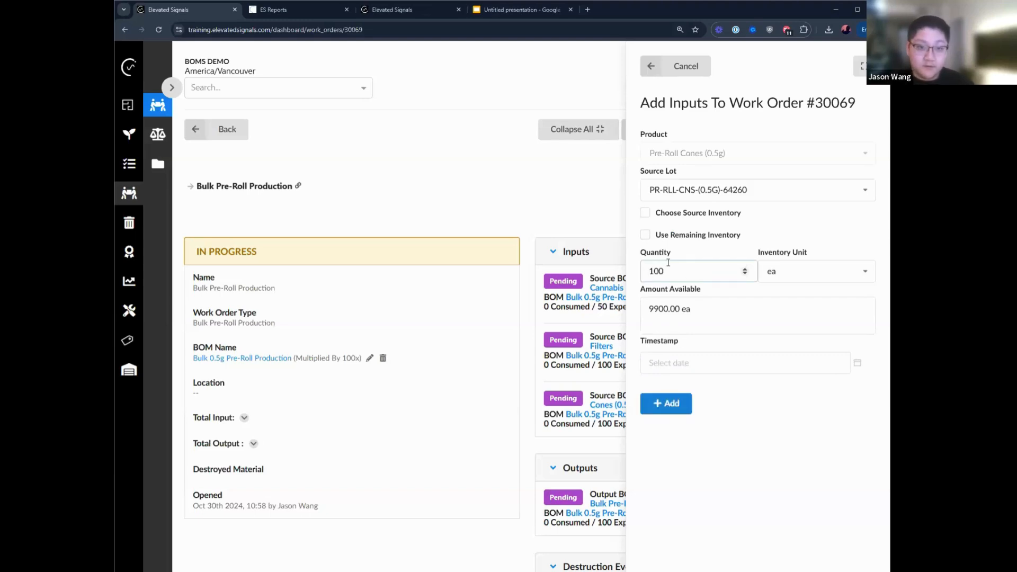
pyautogui.click(664, 404)
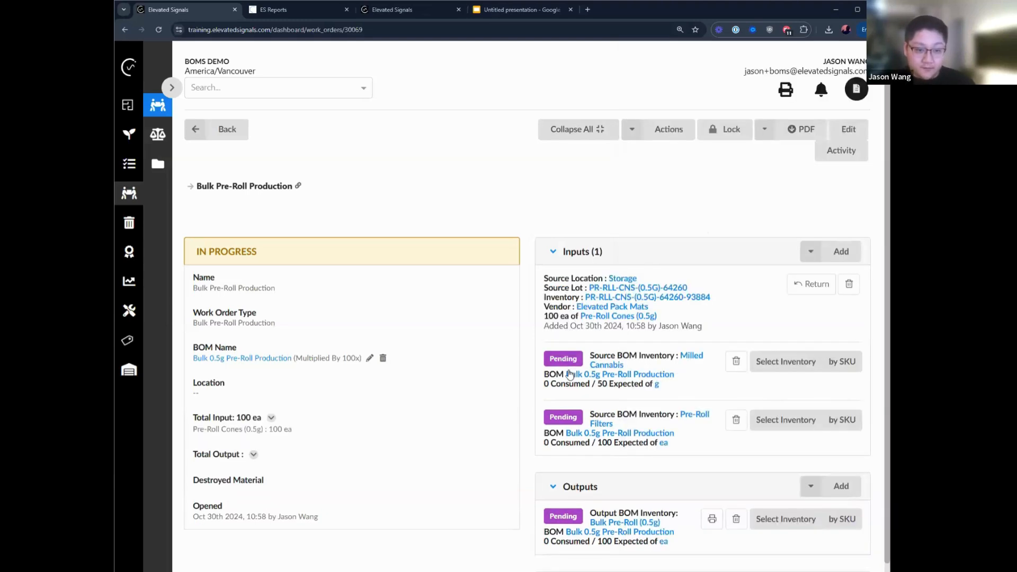
pyautogui.click(562, 418)
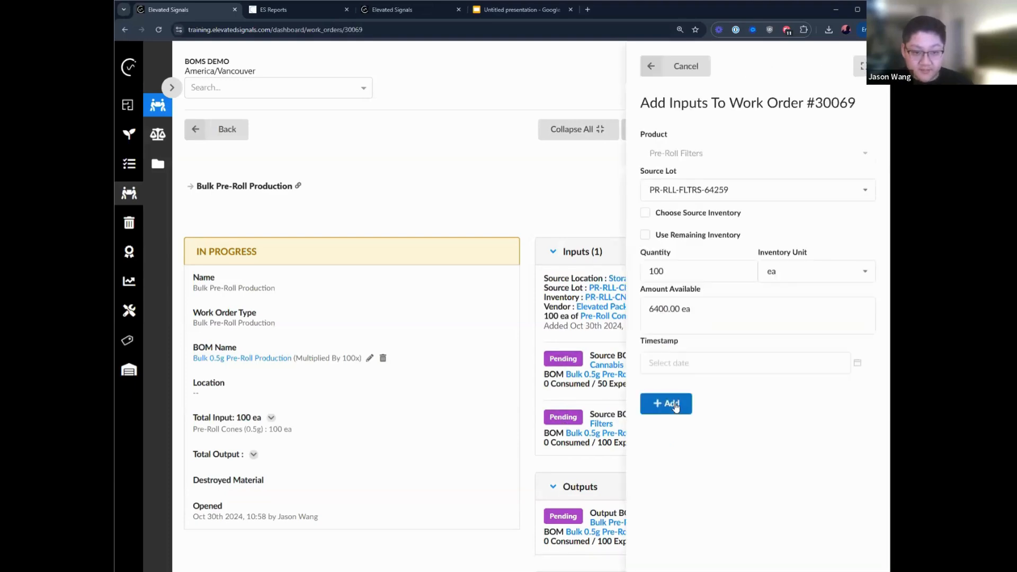
pyautogui.click(686, 404)
# Add 100 ea of Bulk Pre-Roll (0.5g) as output to batch EF-002 in Secure Storage, creating a new lot and inventory
pyautogui.scroll(-2, 556, 445)
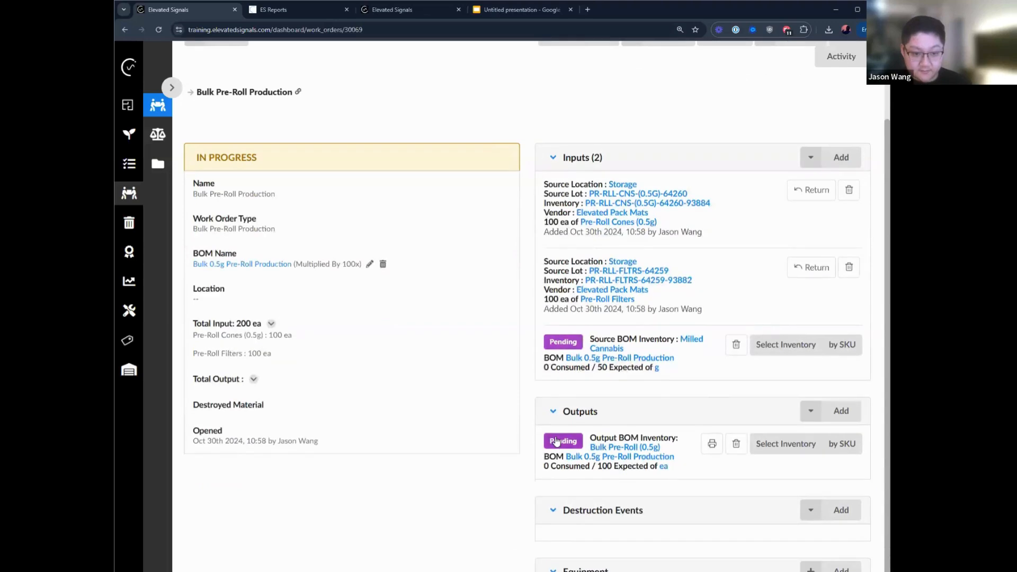
pyautogui.click(556, 443)
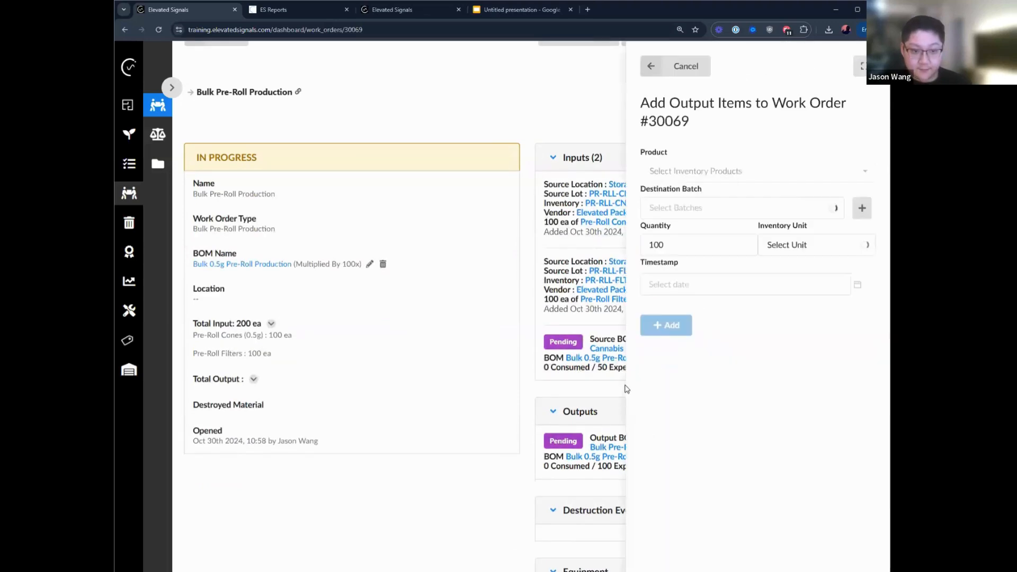
pyautogui.click(683, 208)
pyautogui.click(691, 280)
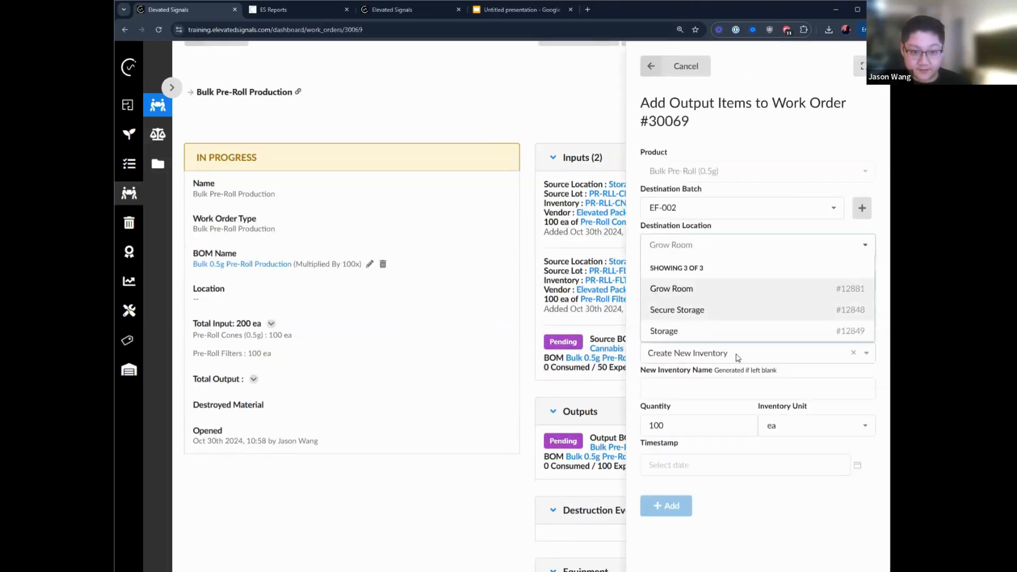
pyautogui.click(683, 308)
pyautogui.click(664, 506)
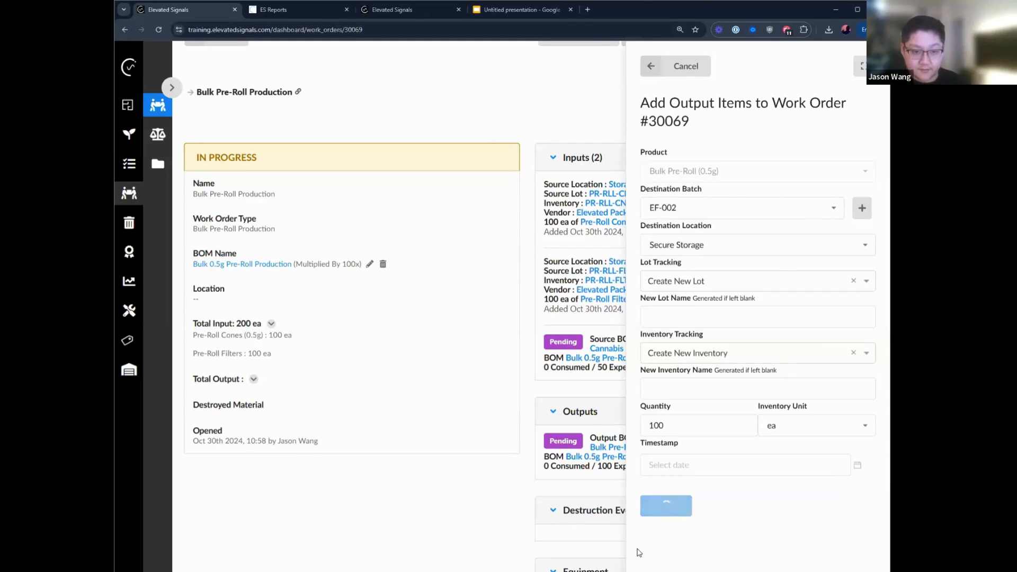
# Check the expected Milled Cannabis amount and add all remaining inventory of lot DRD-CNNBS-64261 from batch EF-002 as input
pyautogui.moveTo(590, 339); pyautogui.dragTo(699, 373)
pyautogui.click(708, 373)
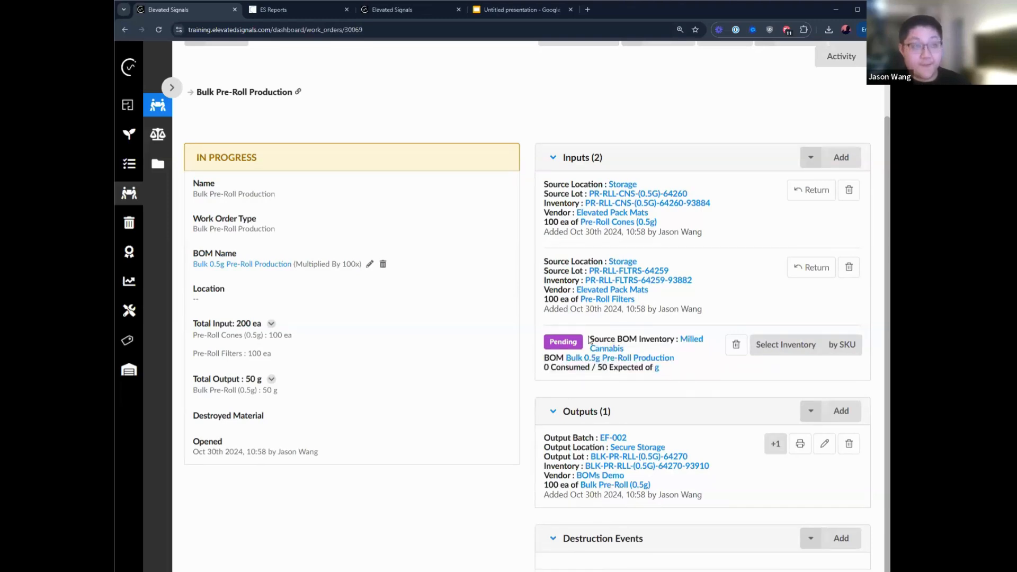
pyautogui.moveTo(588, 340); pyautogui.dragTo(597, 368)
pyautogui.click(669, 376)
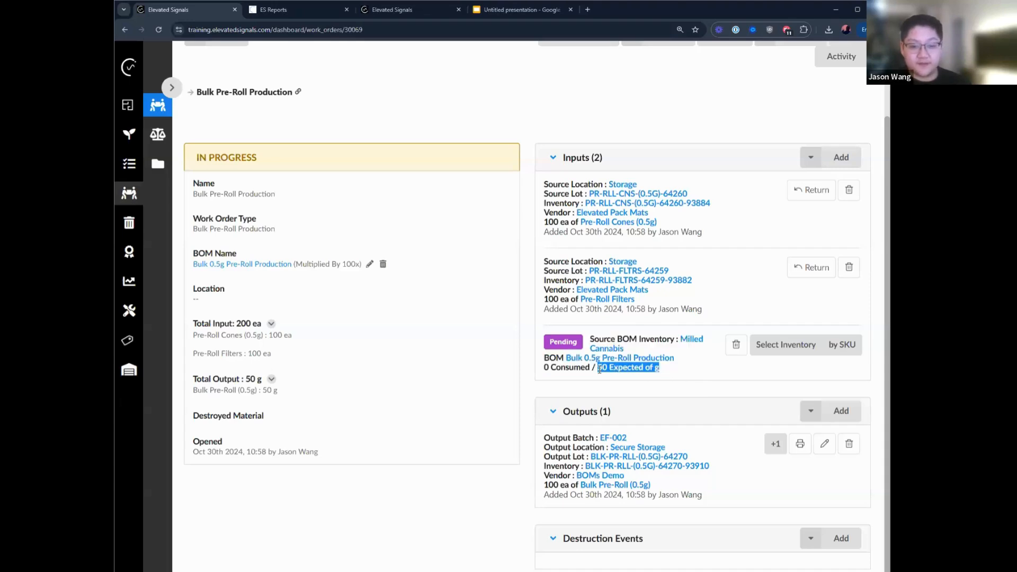
pyautogui.click(563, 343)
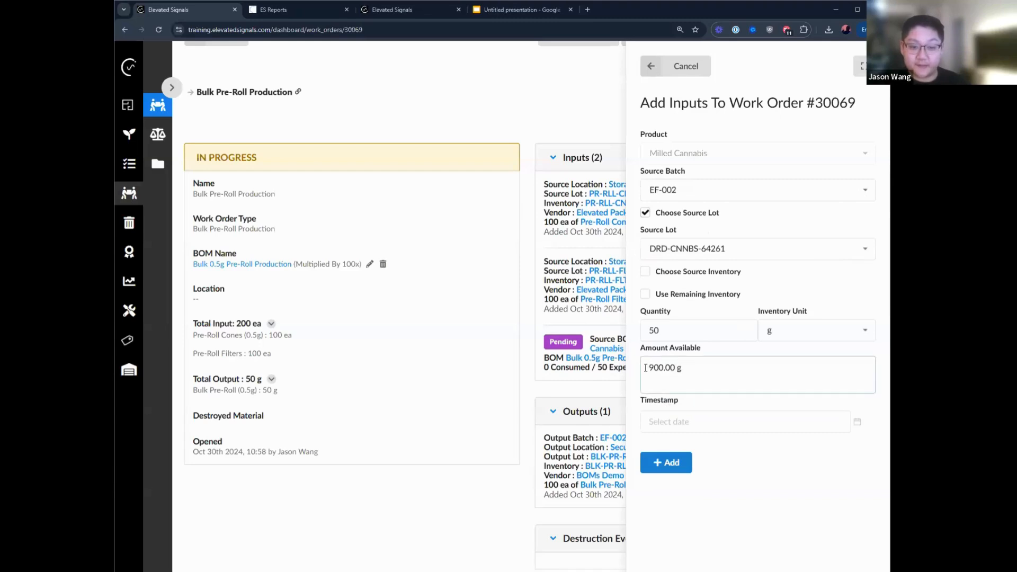
pyautogui.moveTo(645, 368); pyautogui.dragTo(645, 414)
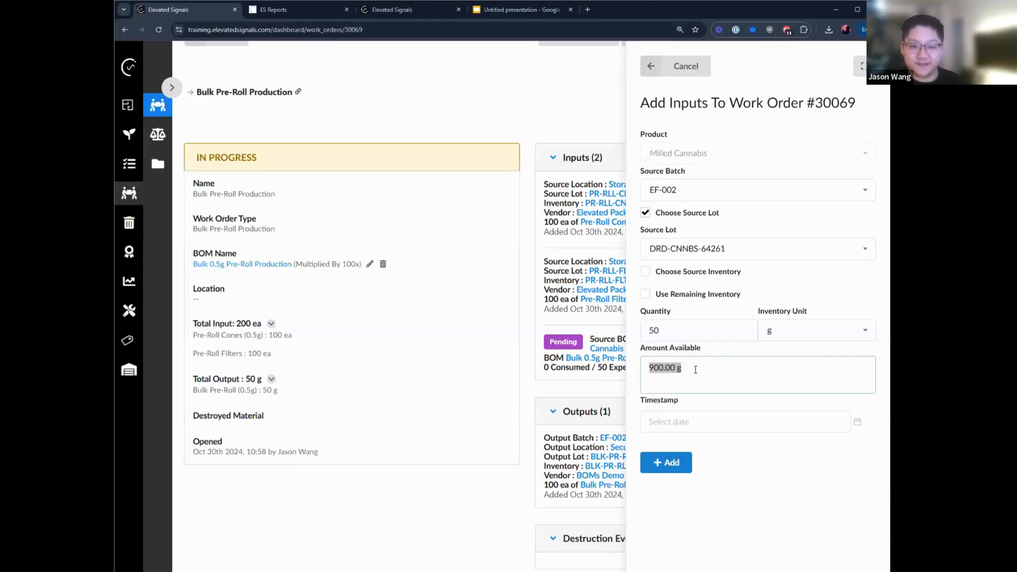
pyautogui.click(670, 367)
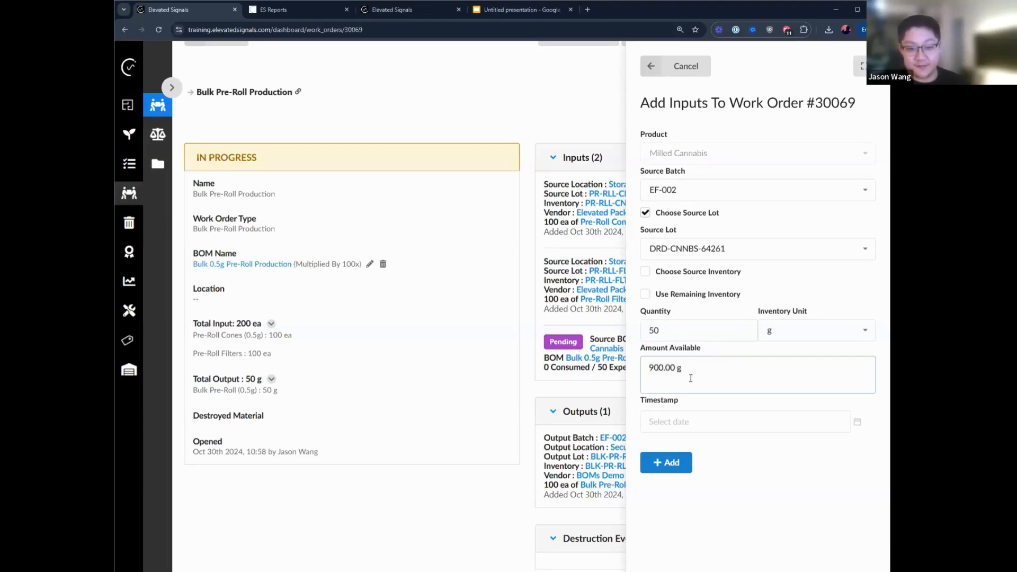
pyautogui.moveTo(683, 368); pyautogui.dragTo(646, 367)
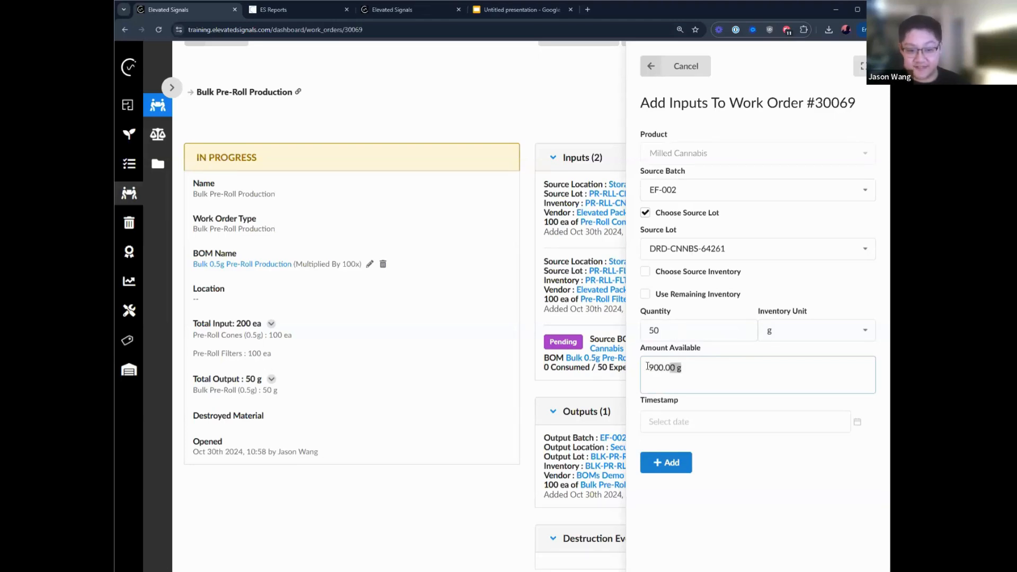
pyautogui.click(662, 295)
pyautogui.click(651, 434)
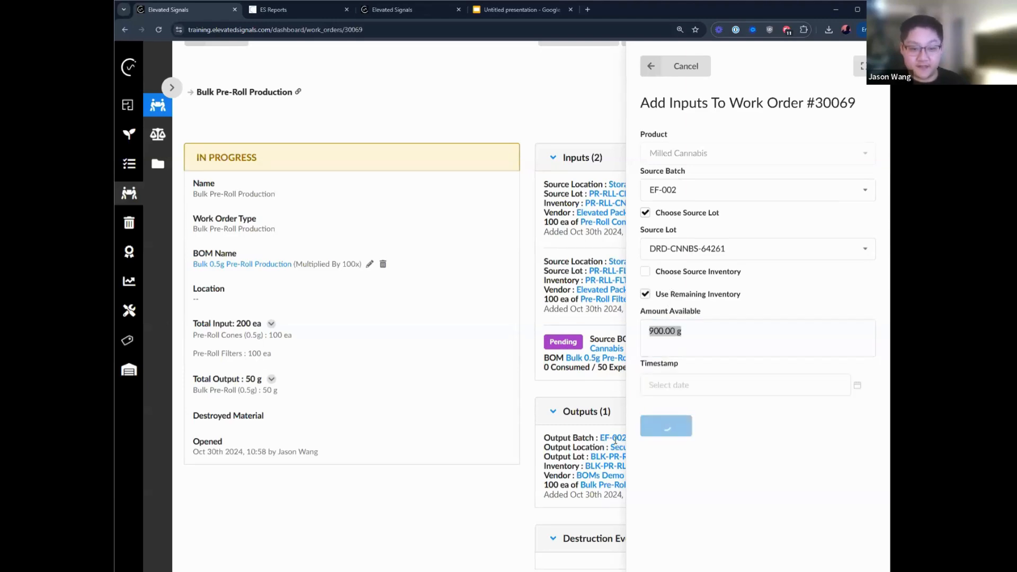
# Compare the consumed Milled Cannabis with the Bulk Pre-Roll output and open the return form for the unused Milled Cannabis
pyautogui.tripleClick(549, 387)
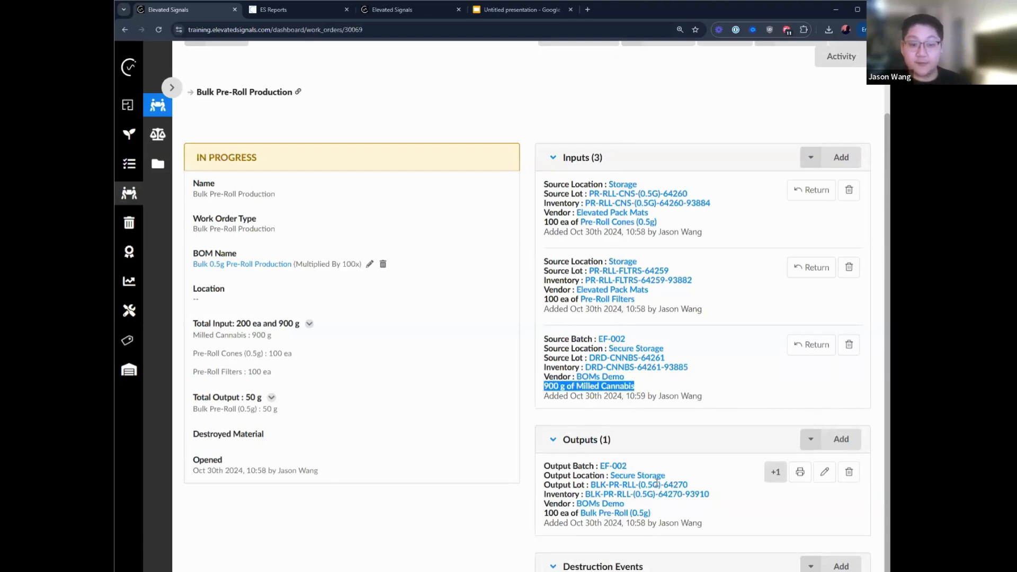
pyautogui.moveTo(524, 509); pyautogui.dragTo(557, 523)
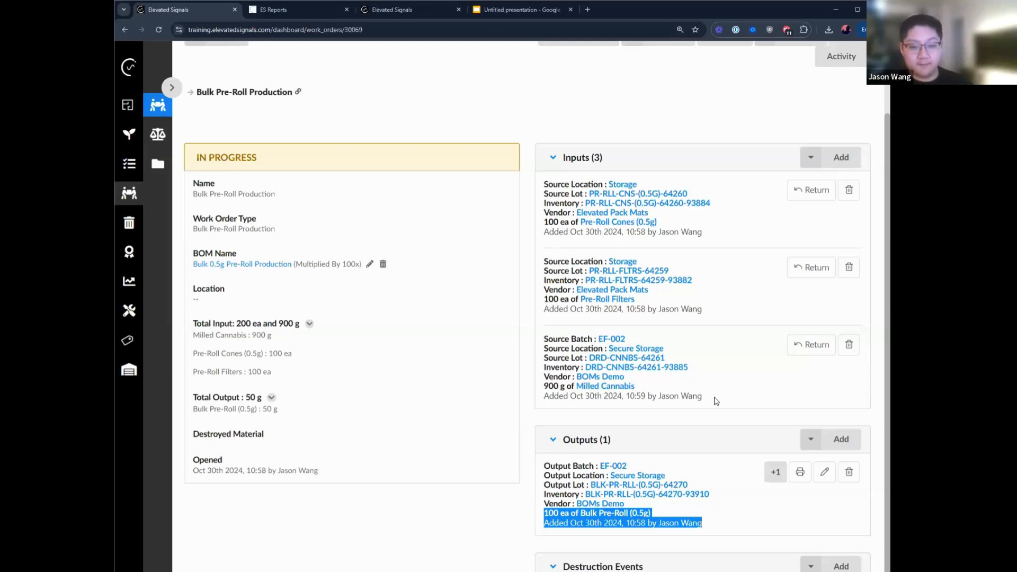
pyautogui.moveTo(715, 401); pyautogui.dragTo(617, 366)
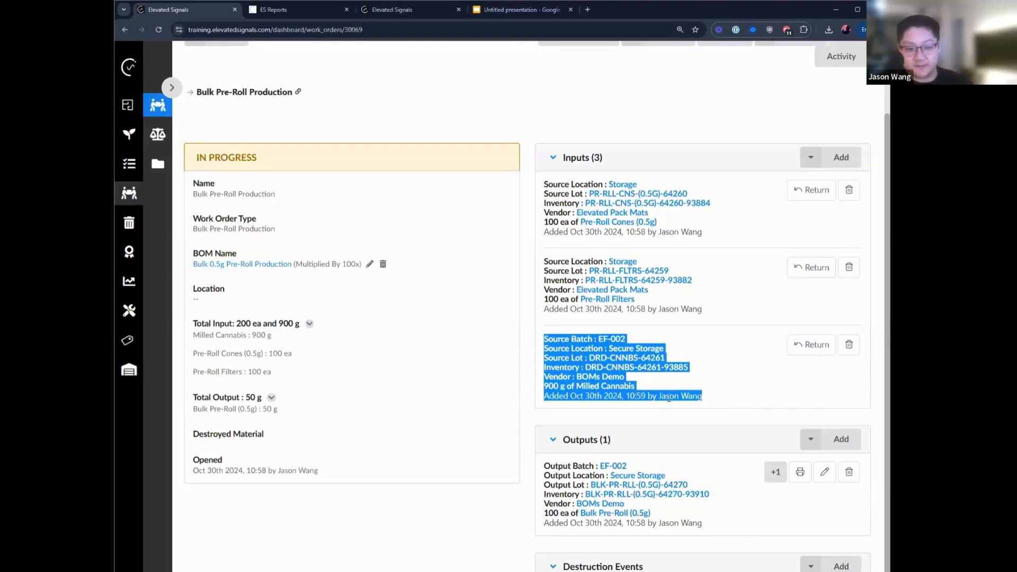
pyautogui.click(813, 353)
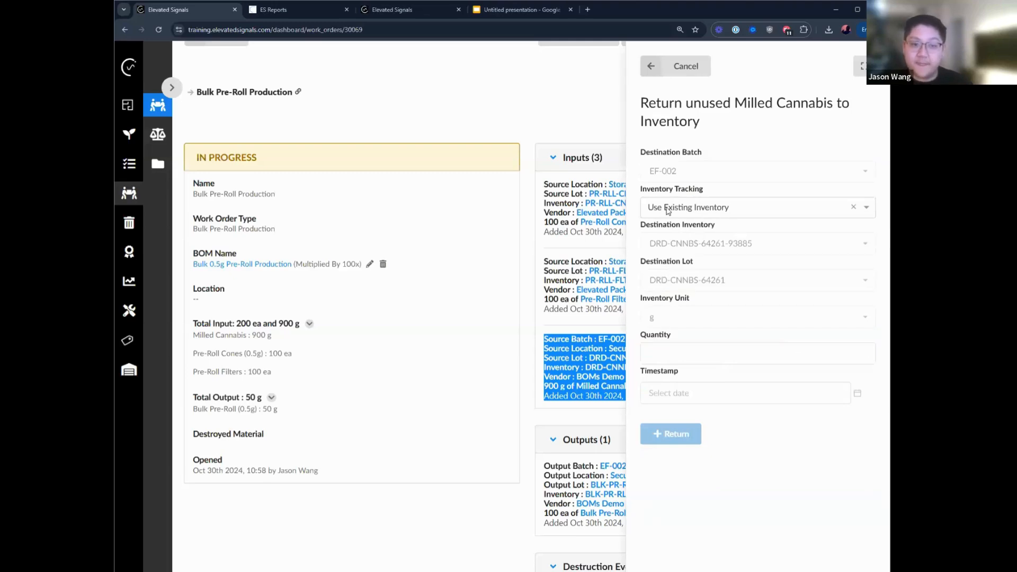
pyautogui.moveTo(677, 248); pyautogui.dragTo(669, 247)
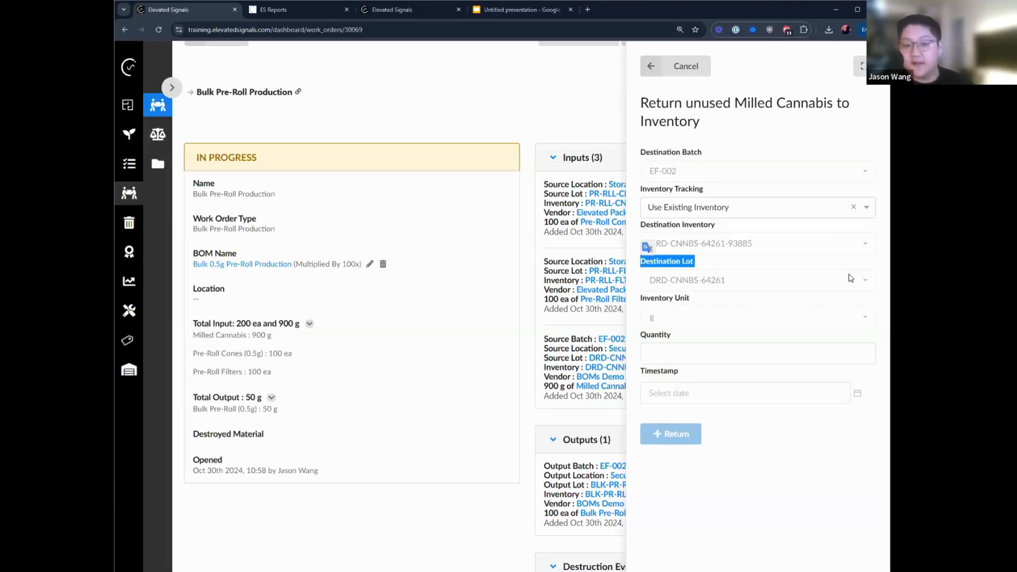
pyautogui.click(757, 246)
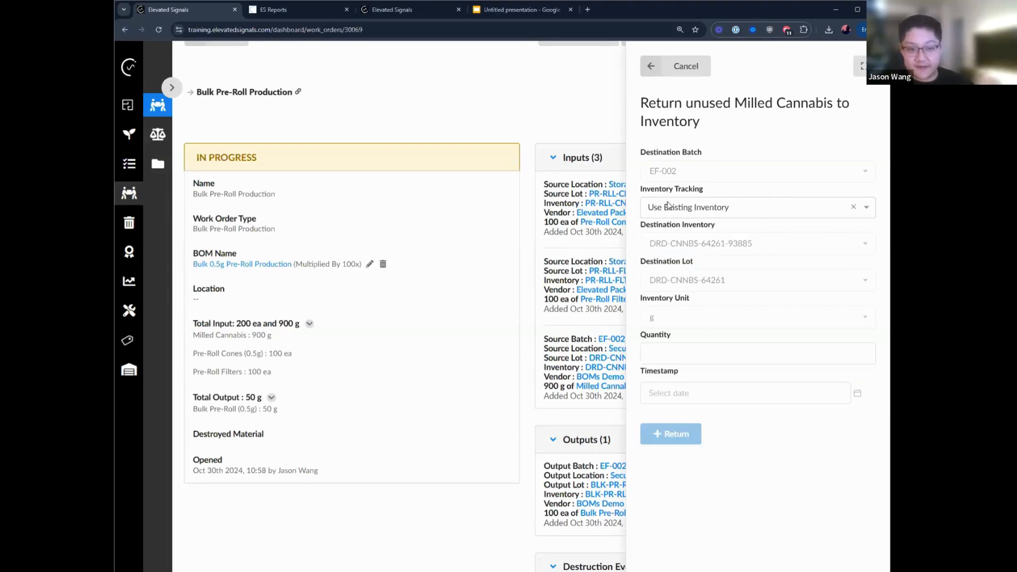
# Return 835 g of unused Milled Cannabis to its existing inventory in batch EF-002
pyautogui.click(725, 212)
pyautogui.click(737, 232)
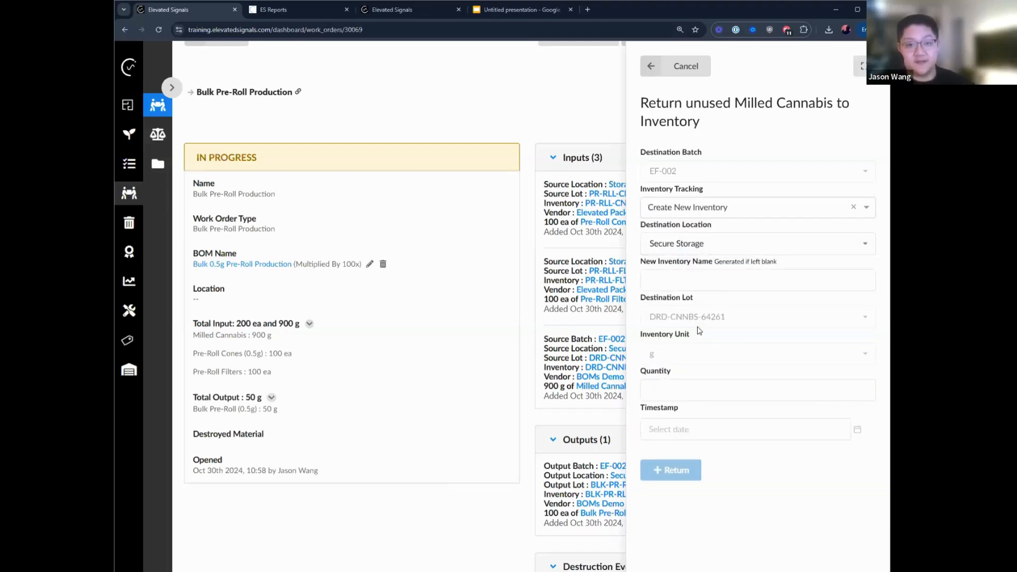
pyautogui.click(697, 212)
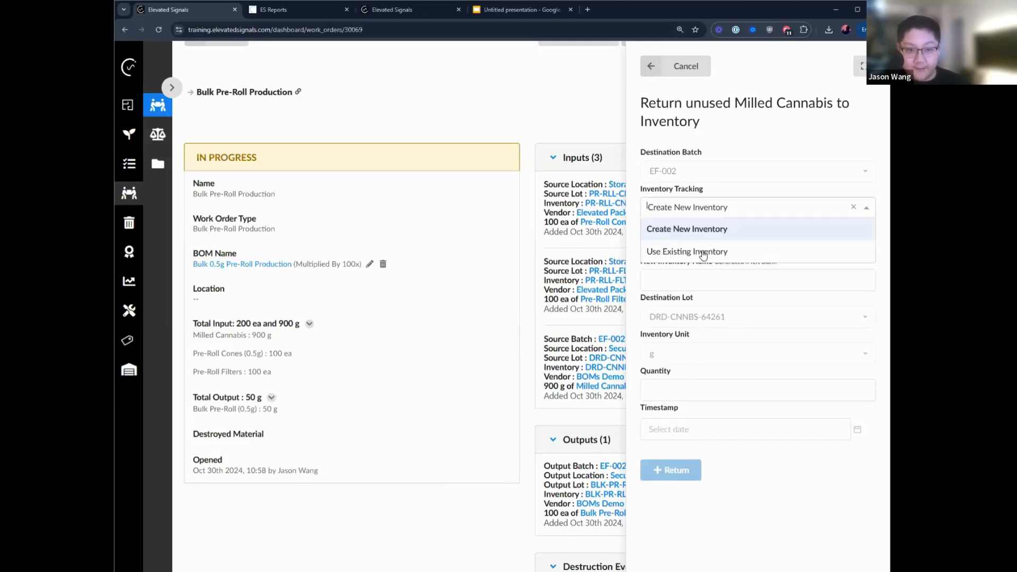
pyautogui.click(705, 253)
pyautogui.click(696, 355)
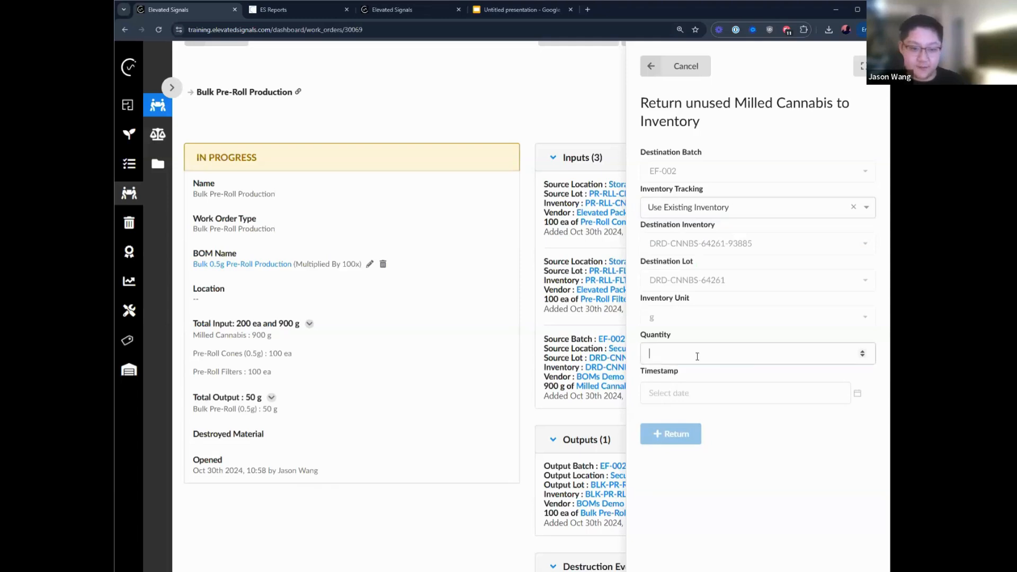
pyautogui.write('8')
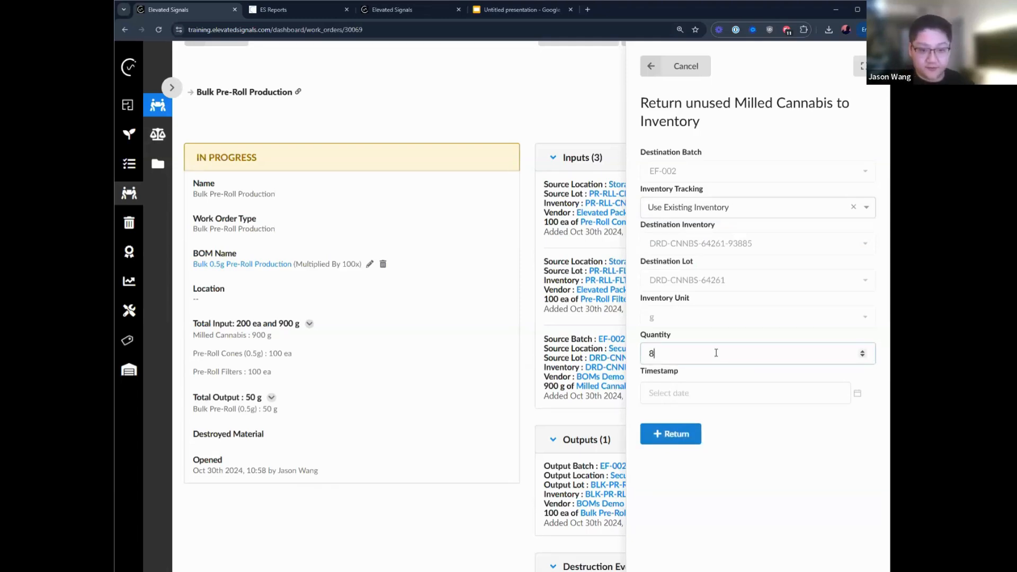
pyautogui.write('35')
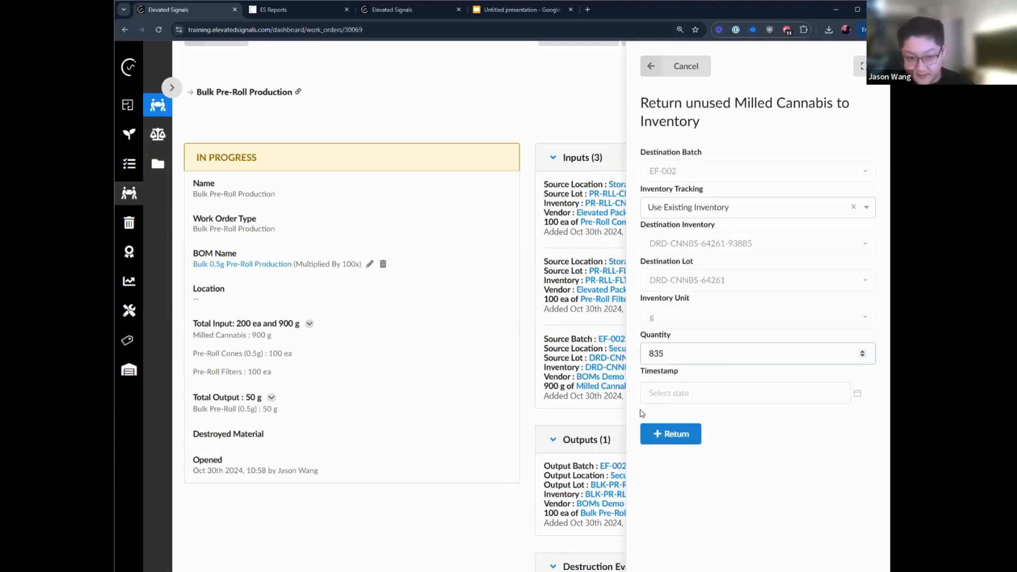
pyautogui.click(675, 441)
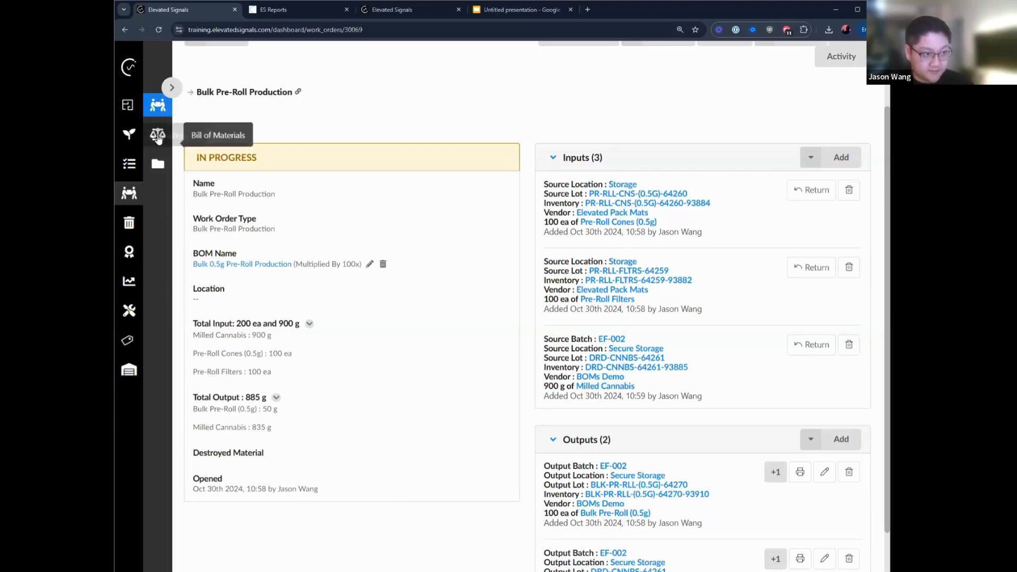
# Enable Show processing loss for the Bulk Pre-Roll Production work order type and return to the work order
pyautogui.click(167, 160)
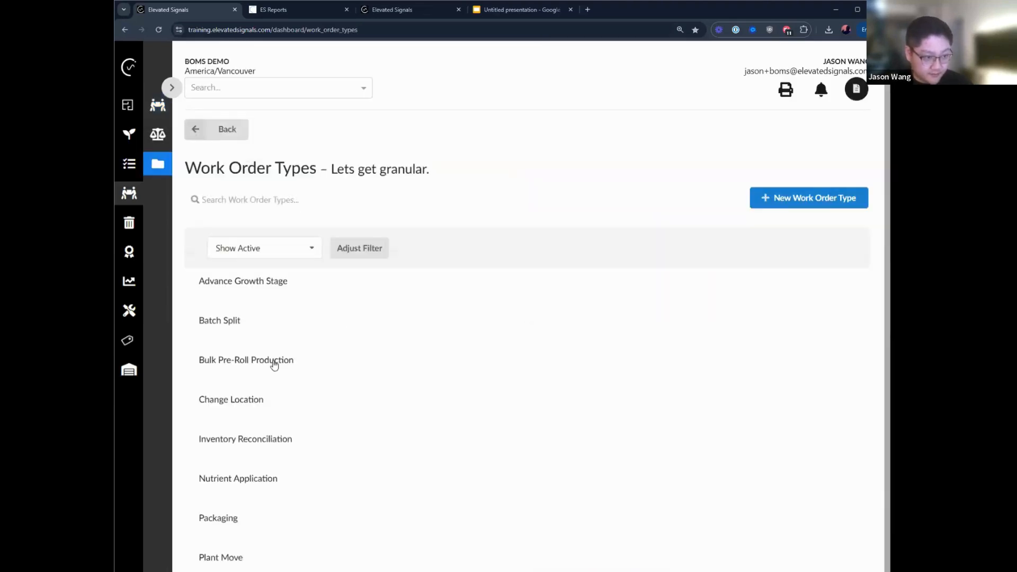
pyautogui.click(275, 362)
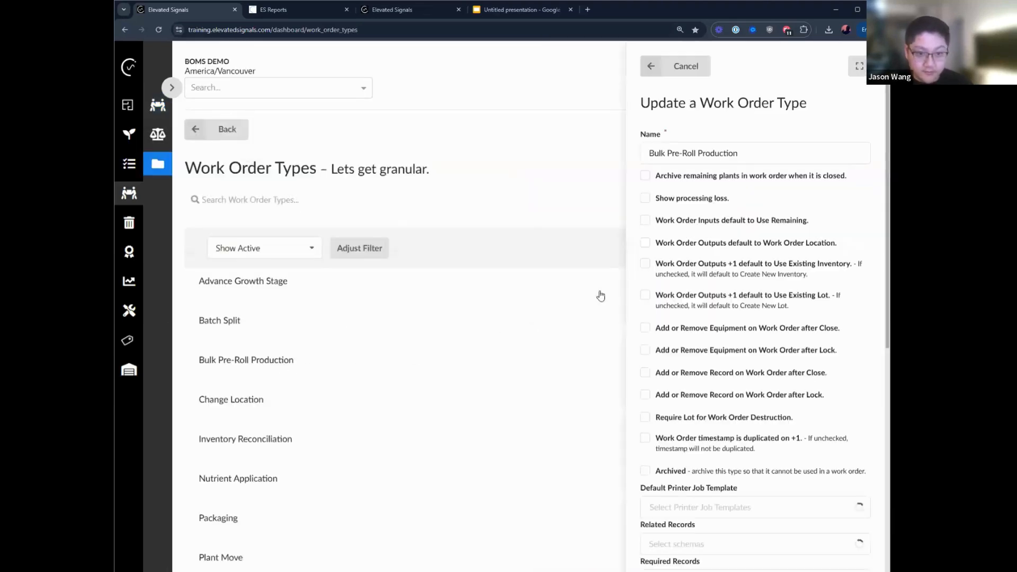
pyautogui.click(676, 204)
pyautogui.scroll(-12, 760, 462)
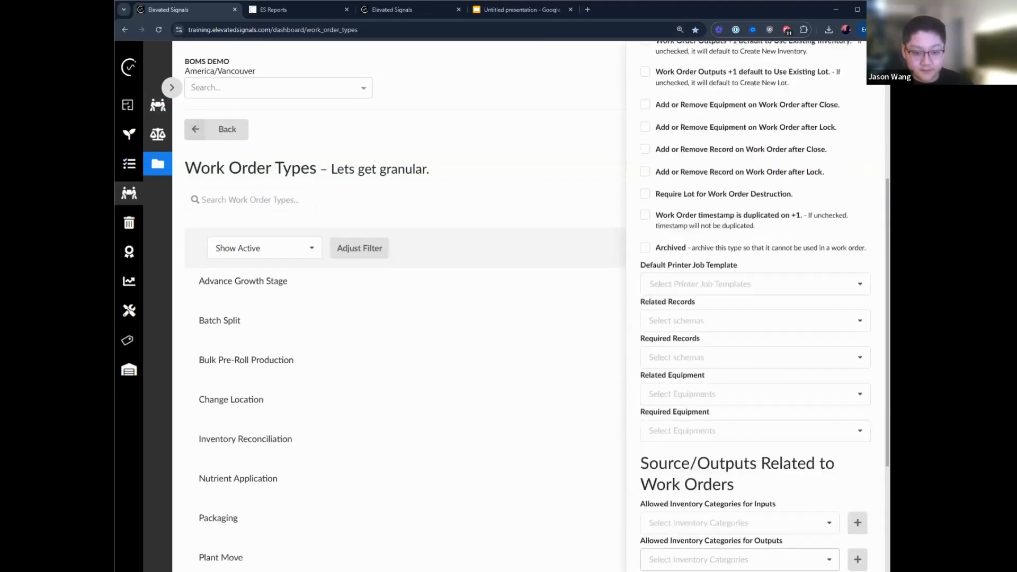
pyautogui.click(625, 159)
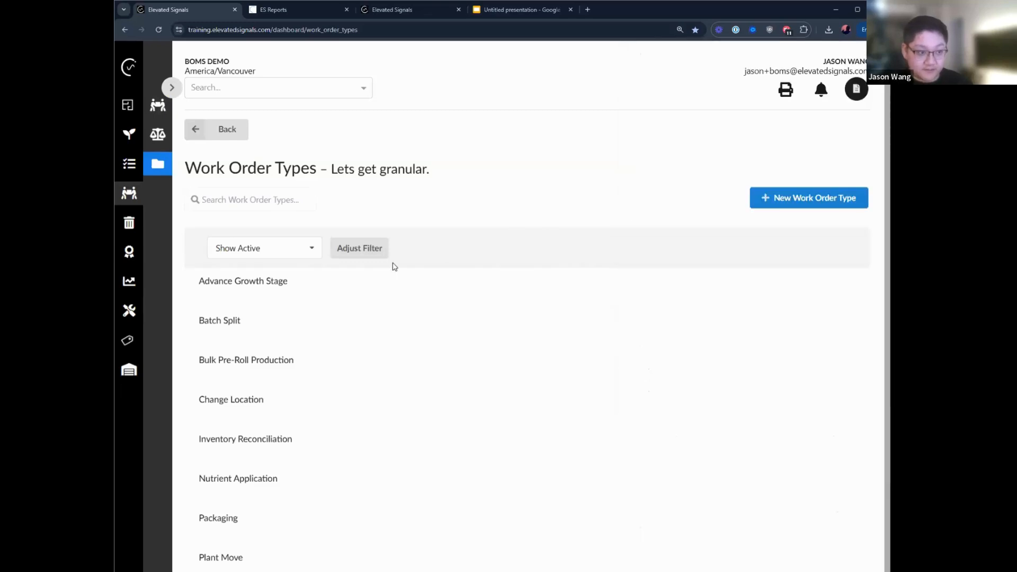
pyautogui.hotkey('alt', 'Left')
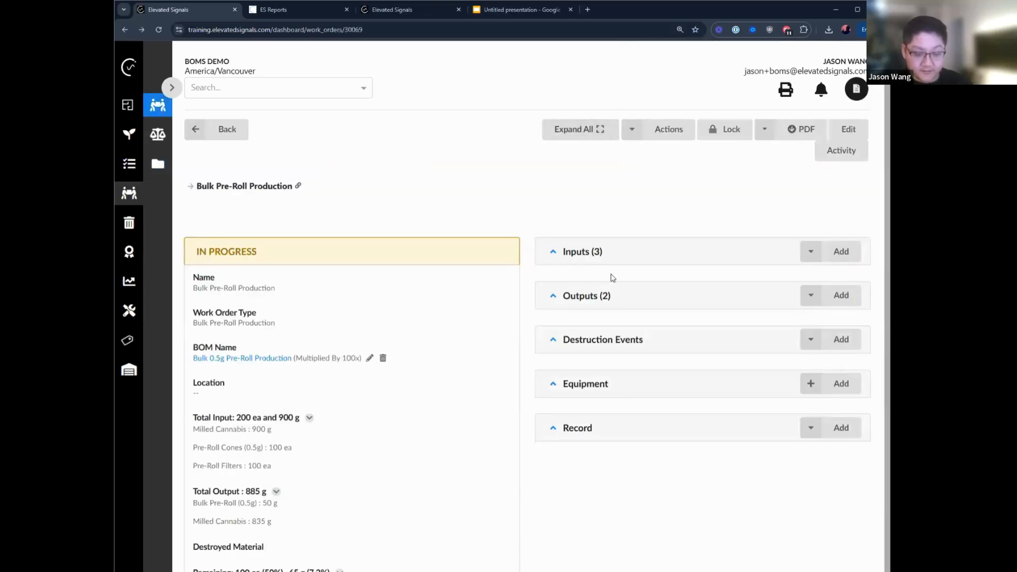
# Check the remaining quantity of the Bulk Pre-Roll Production work order and close the order without a destination location
pyautogui.scroll(-1, 479, 318)
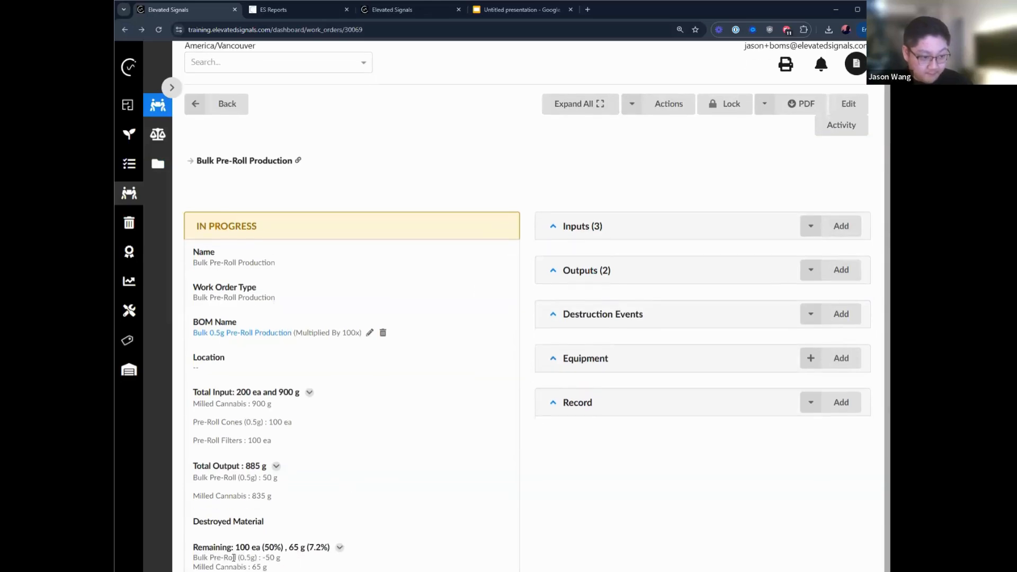
pyautogui.moveTo(289, 547); pyautogui.dragTo(329, 547)
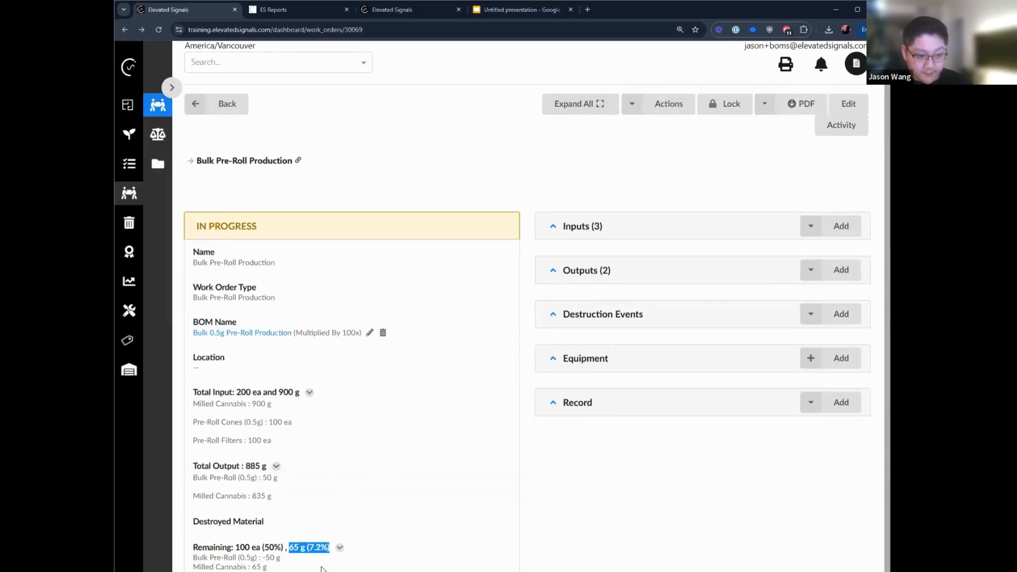
pyautogui.click(670, 126)
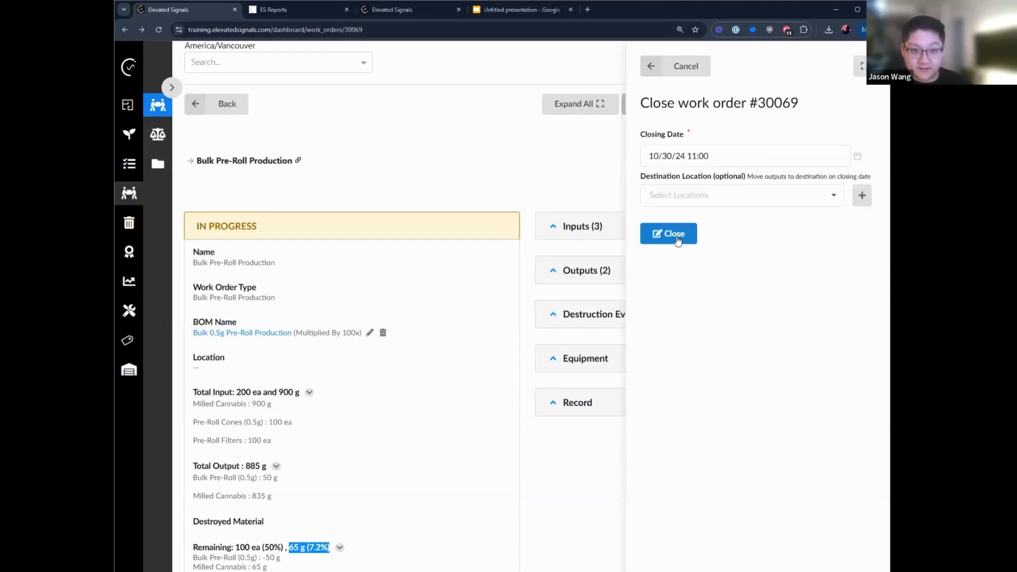
pyautogui.click(668, 233)
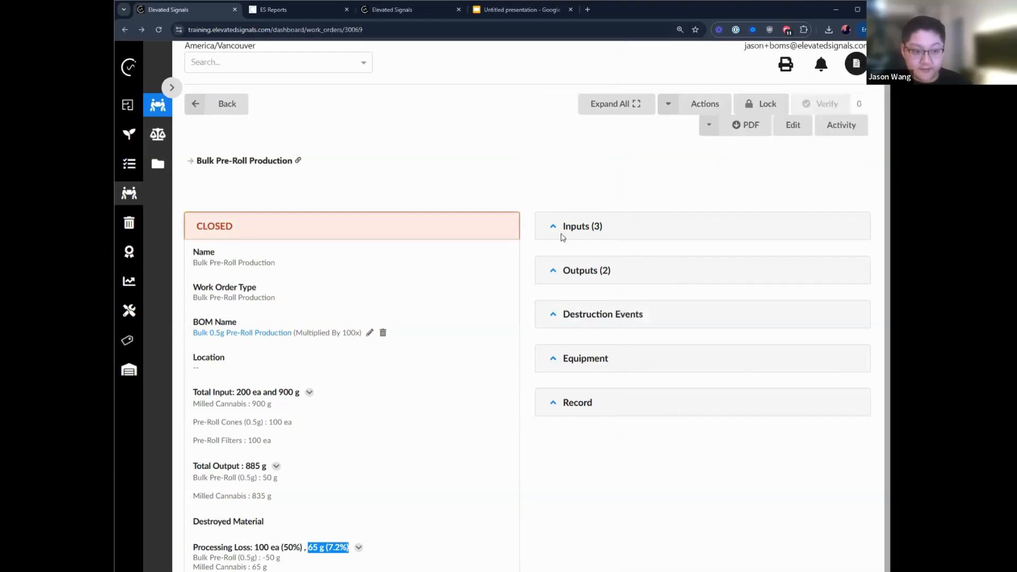
# Expand all sections of the closed work order and compare its outputs and returned Milled Cannabis with the processing loss breakdown
pyautogui.click(642, 106)
pyautogui.scroll(-4, 570, 326)
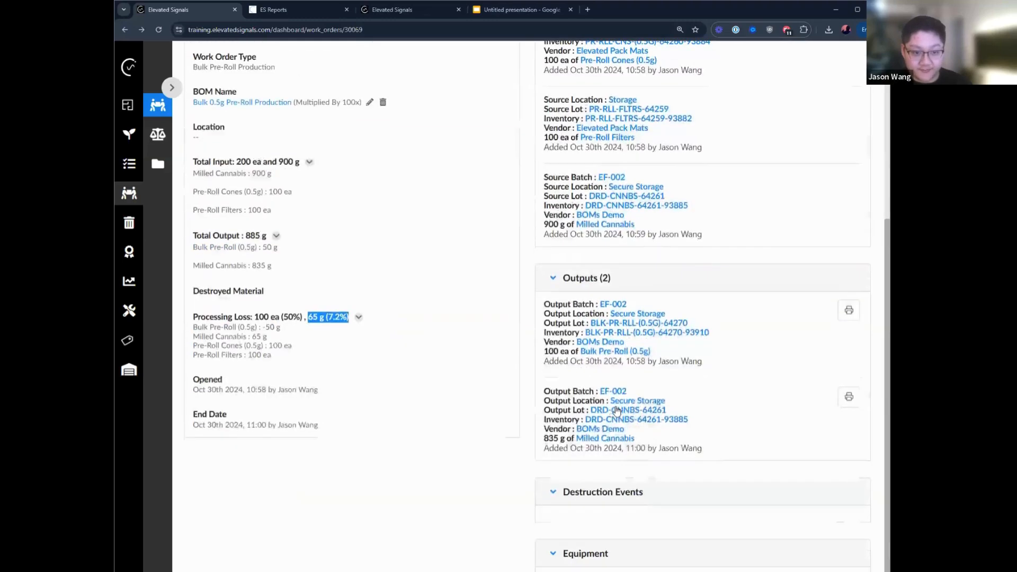
pyautogui.tripleClick(562, 453)
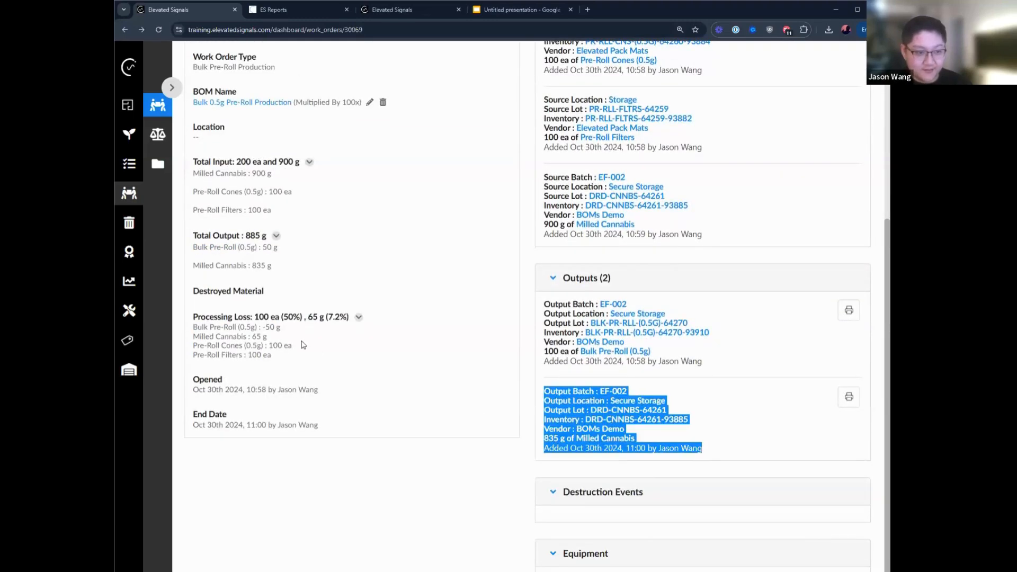
pyautogui.click(305, 317)
pyautogui.moveTo(310, 317); pyautogui.dragTo(349, 318)
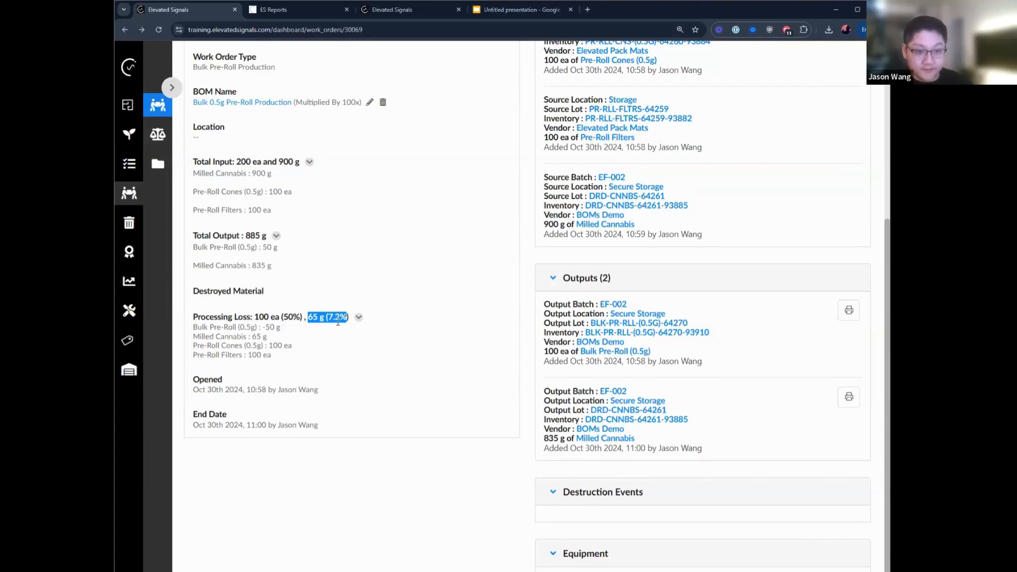
pyautogui.click(710, 363)
pyautogui.moveTo(592, 322); pyautogui.dragTo(478, 302)
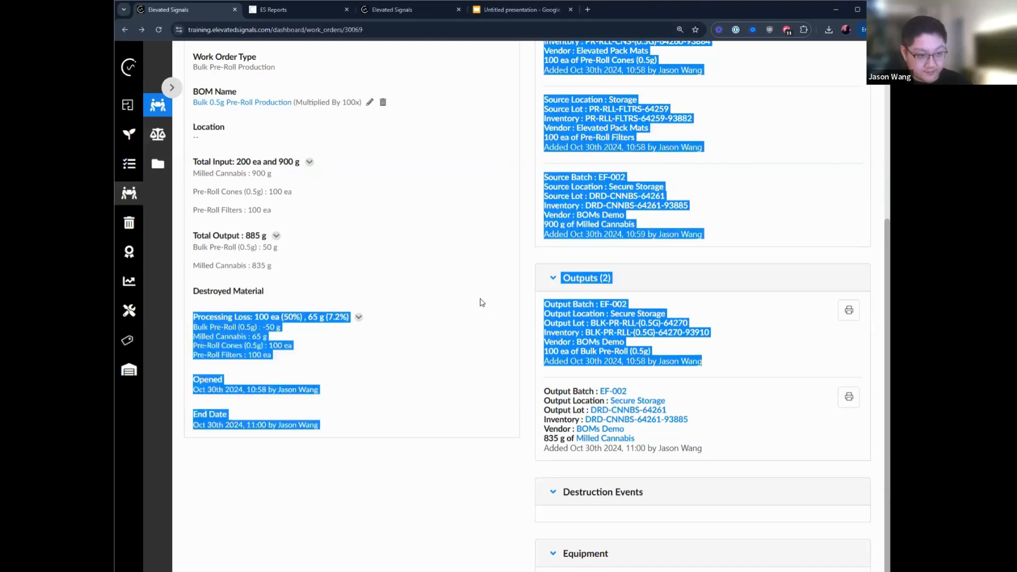
pyautogui.click(374, 357)
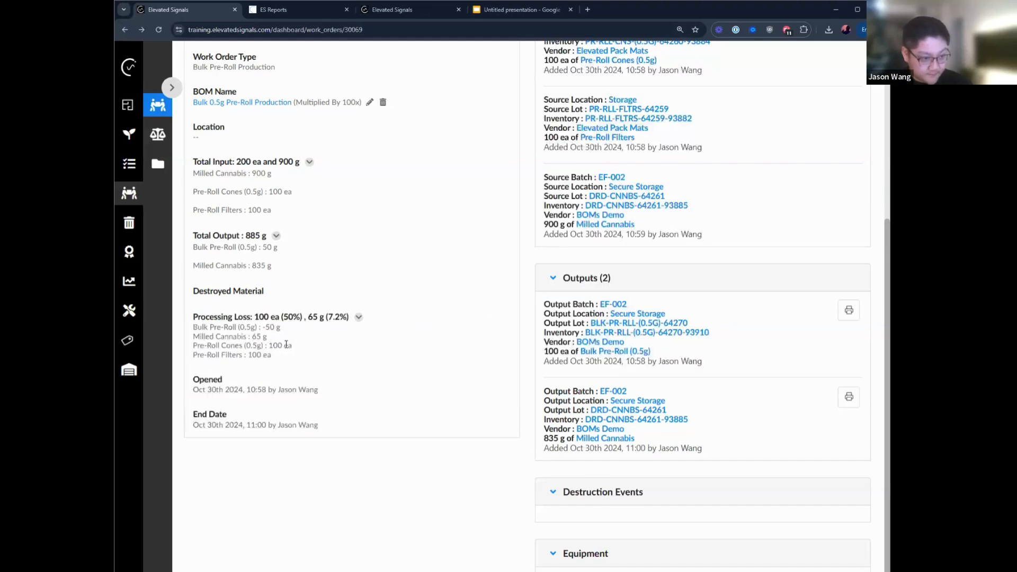
pyautogui.moveTo(294, 356); pyautogui.dragTo(270, 346)
pyautogui.click(284, 366)
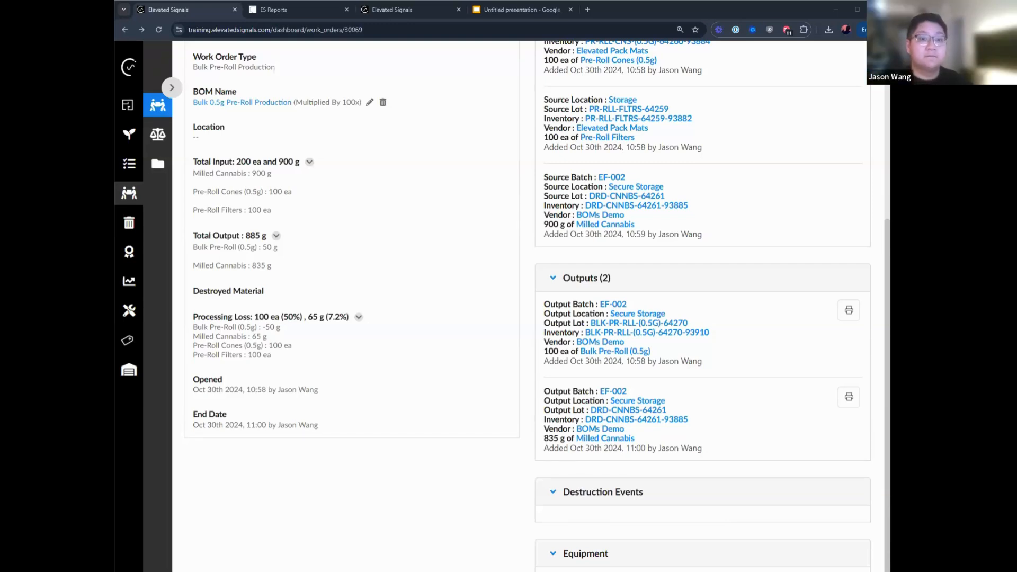
# Reopen the closed Bulk Pre-Roll Production work order
pyautogui.scroll(5, 486, 273)
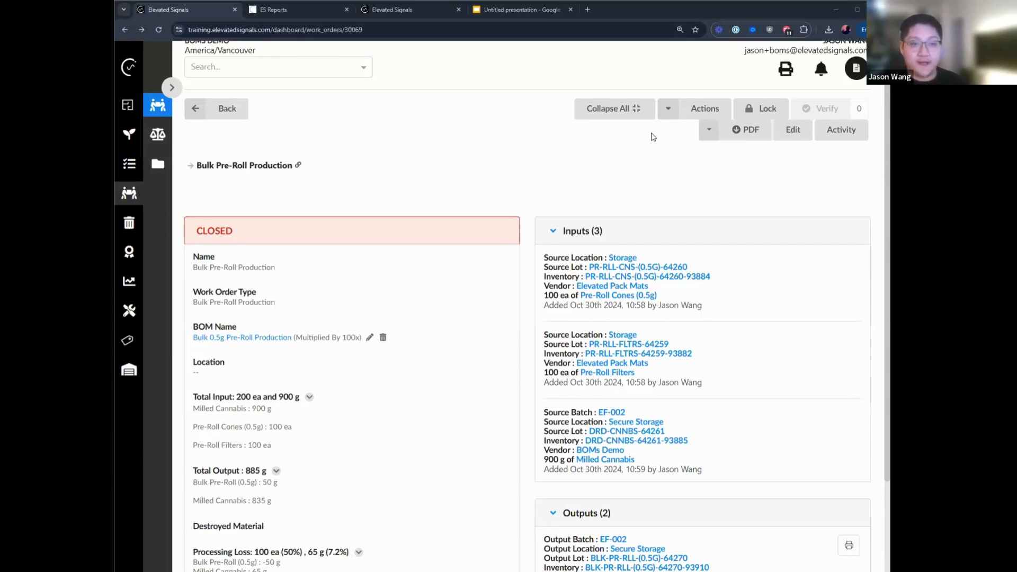
pyautogui.click(704, 108)
pyautogui.click(702, 130)
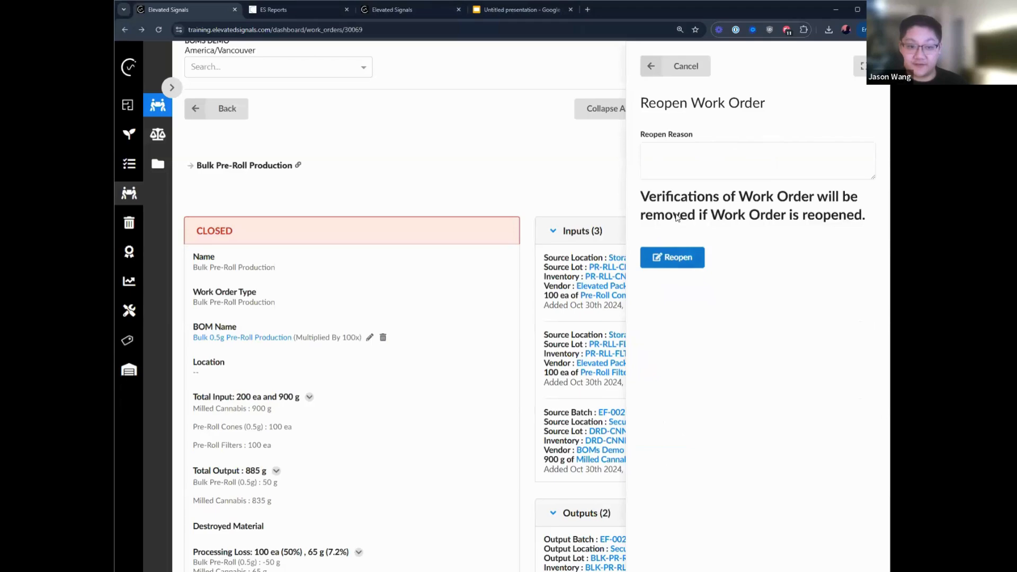
pyautogui.click(584, 144)
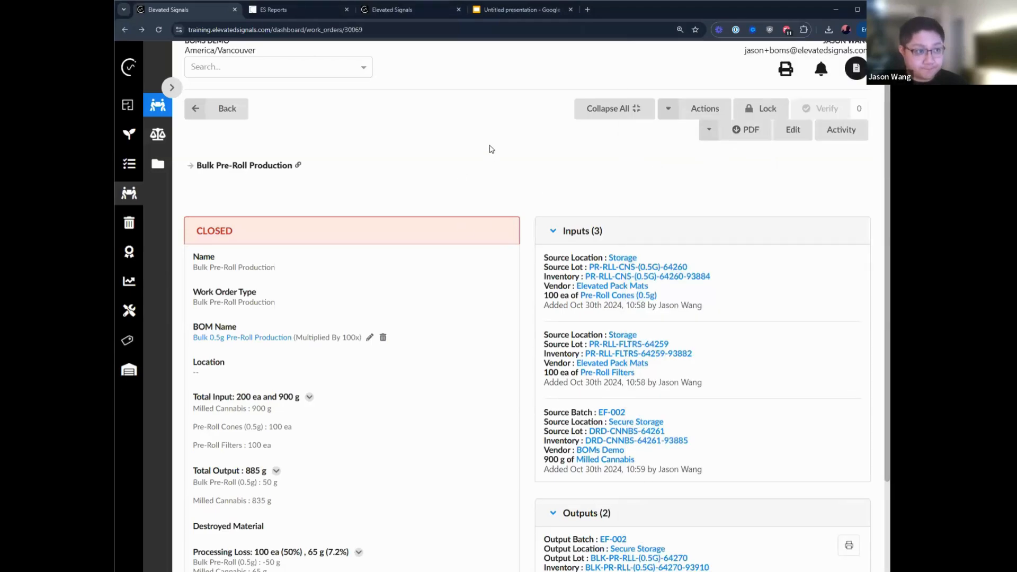
# Review the reopened work order's inputs, outputs and Destruction Events section to see how material is accounted for
pyautogui.scroll(-5, 490, 143)
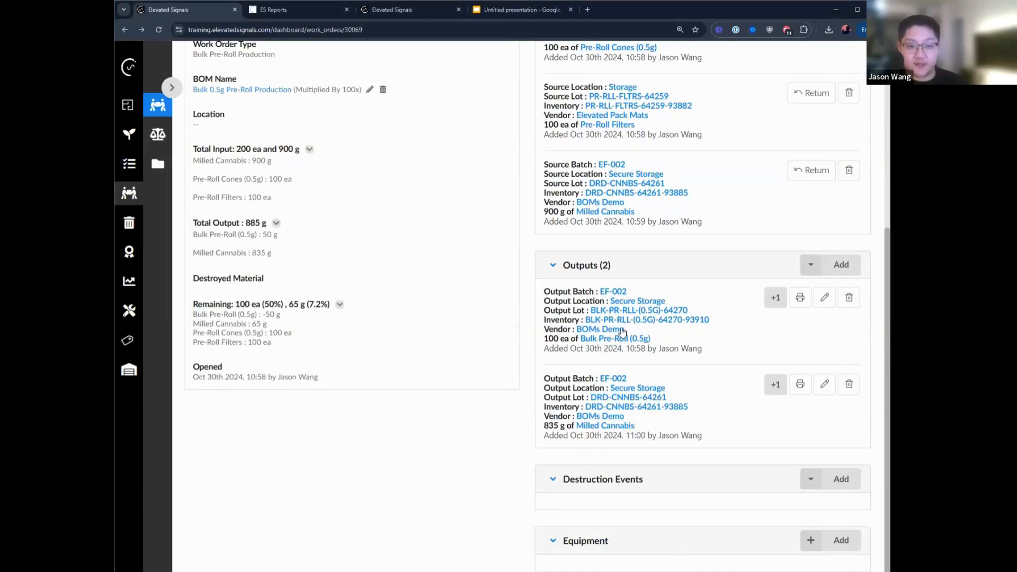
pyautogui.scroll(2, 588, 336)
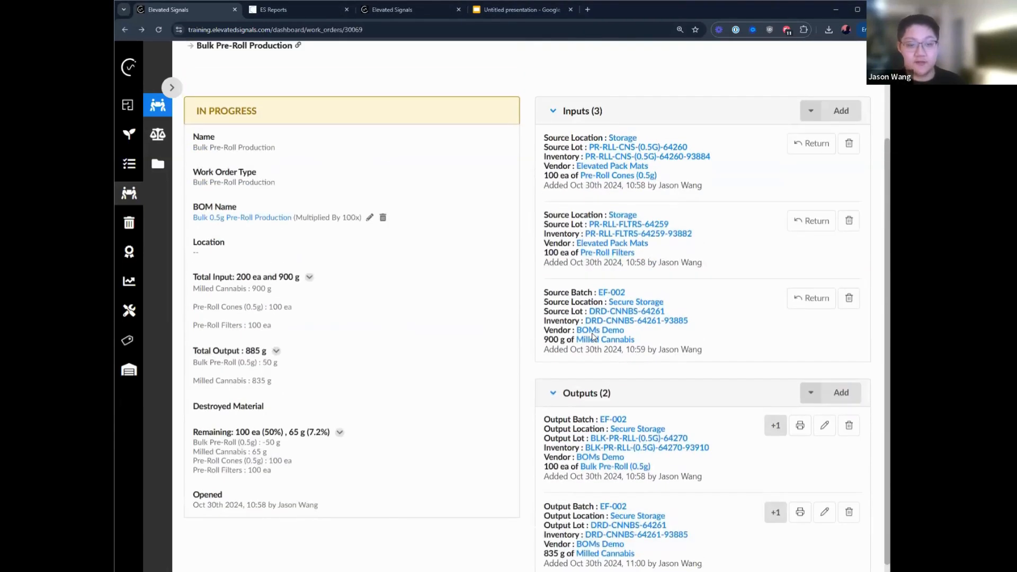
pyautogui.scroll(-2, 652, 430)
pyautogui.moveTo(563, 480); pyautogui.dragTo(575, 480)
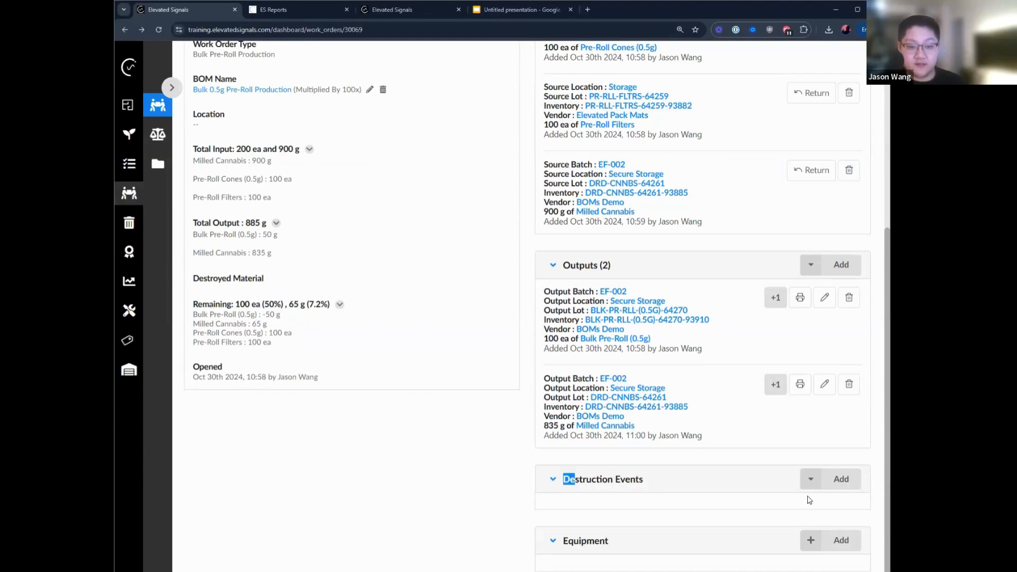
pyautogui.moveTo(809, 500); pyautogui.dragTo(809, 500)
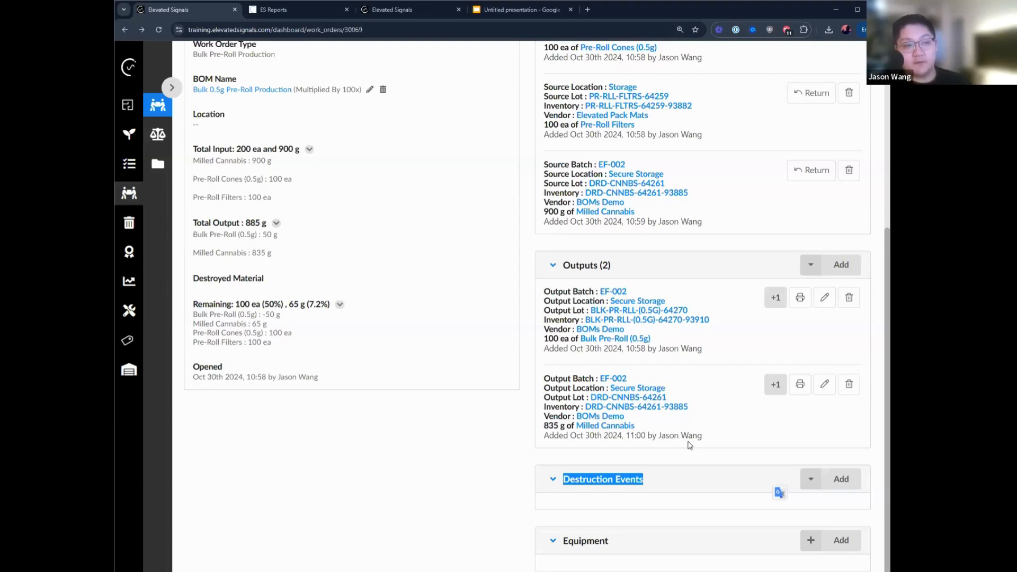
pyautogui.scroll(3, 689, 445)
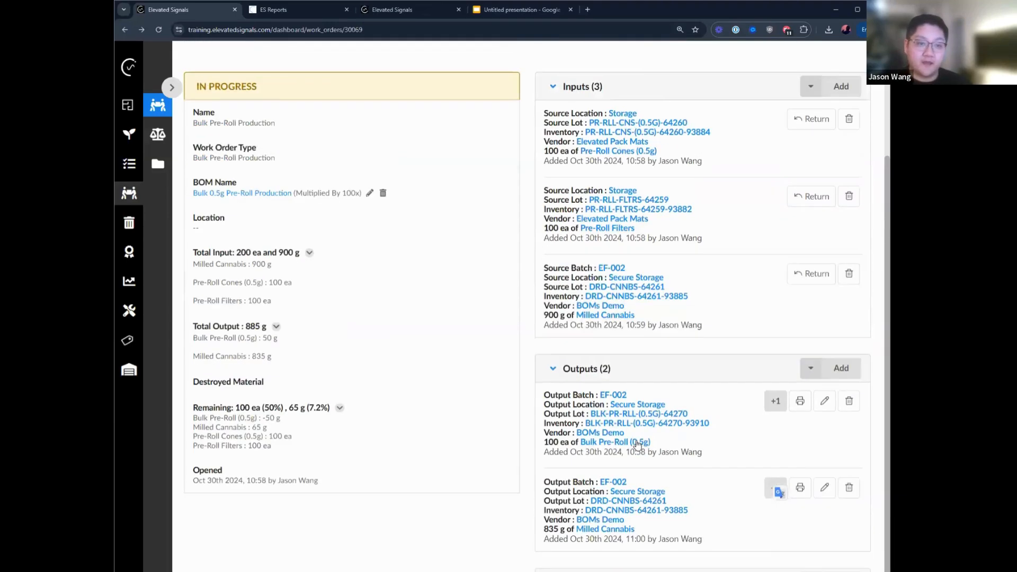
pyautogui.moveTo(544, 188); pyautogui.dragTo(563, 189)
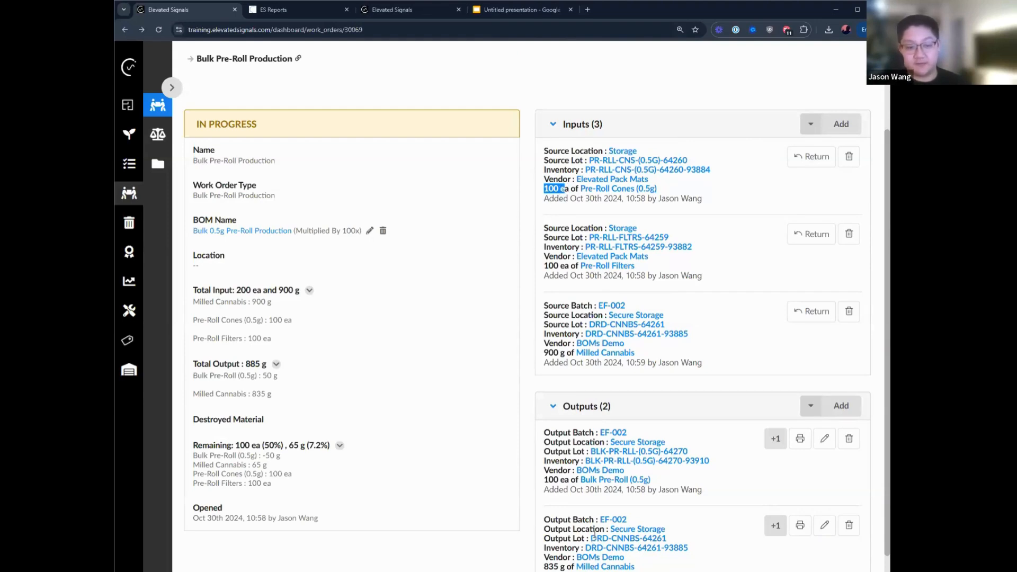
pyautogui.tripleClick(540, 428)
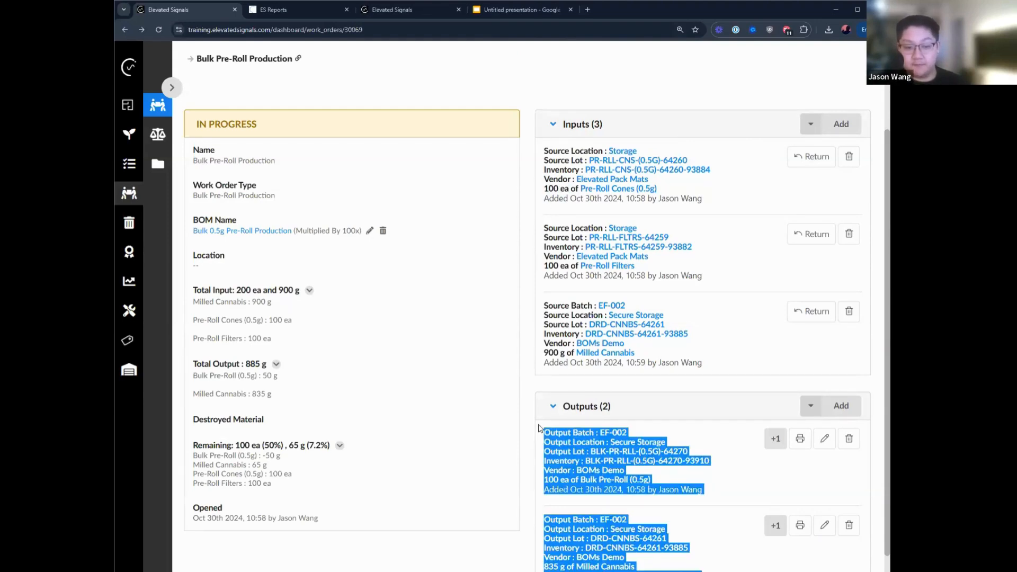
# Delete the 100 ea Pre-Roll Cones (0.5g) input from the work order and check its pending BOM entry
pyautogui.moveTo(624, 207); pyautogui.dragTo(545, 186)
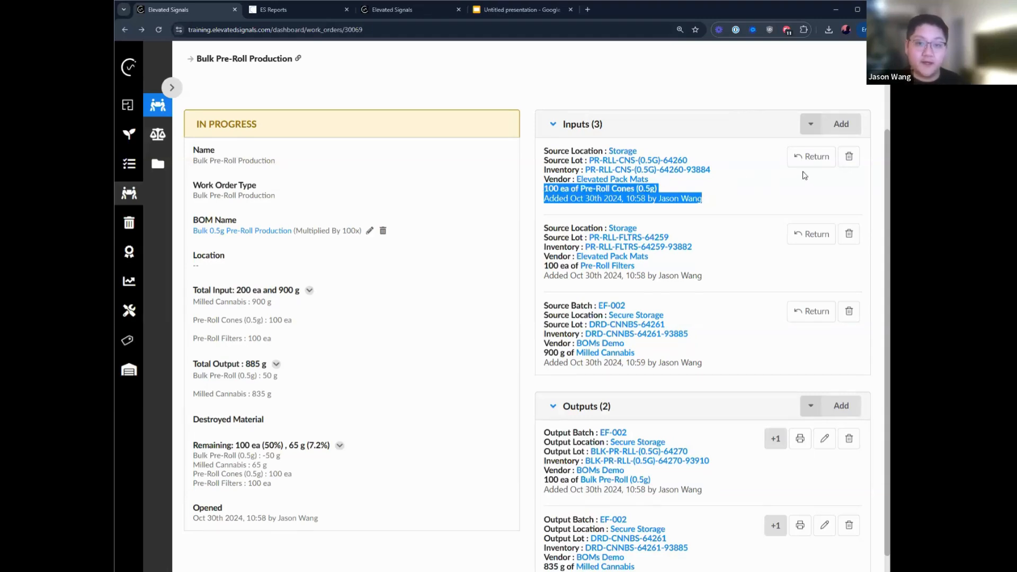
pyautogui.click(849, 156)
pyautogui.click(679, 158)
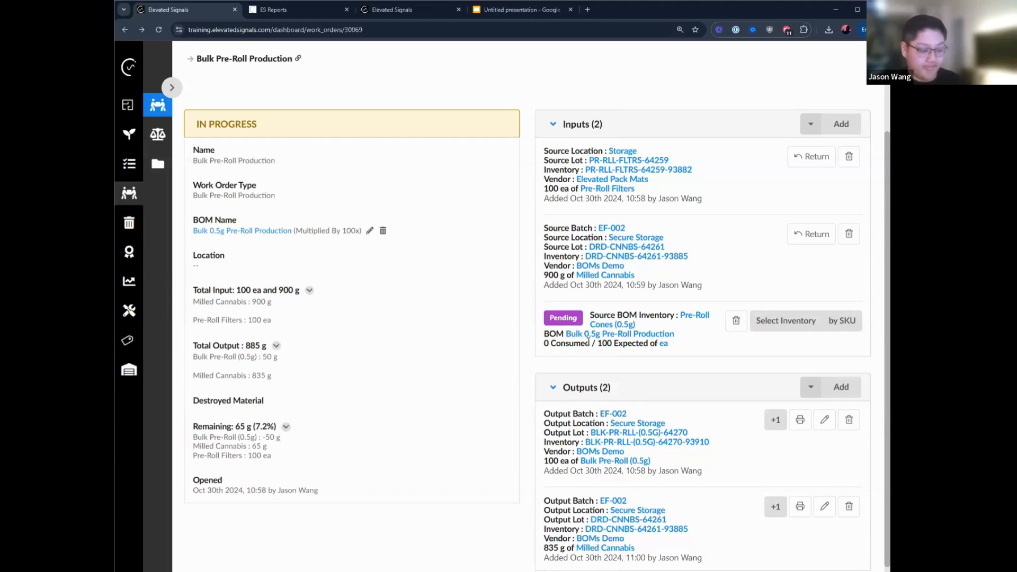
pyautogui.moveTo(671, 344); pyautogui.dragTo(594, 315)
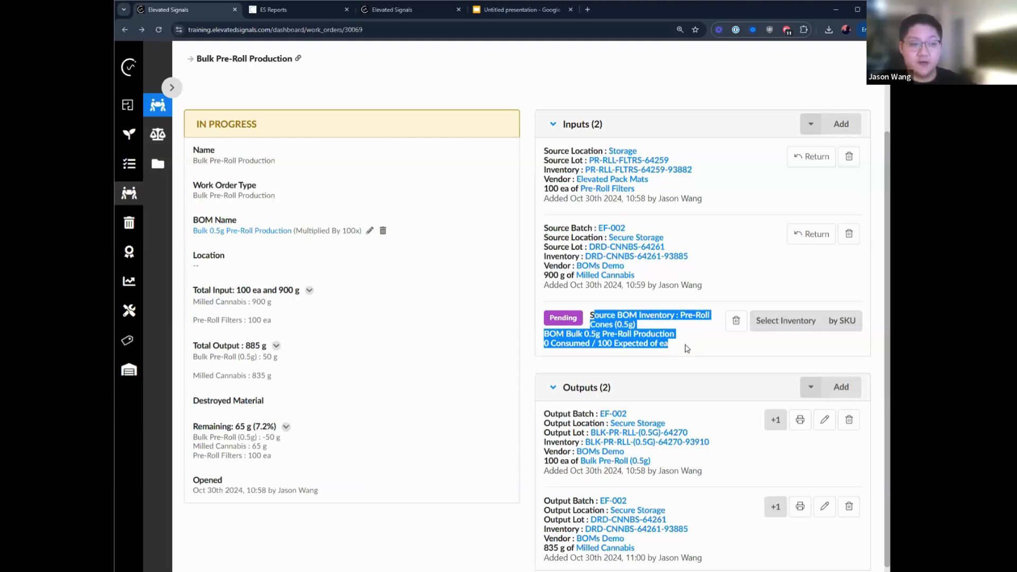
pyautogui.click(716, 348)
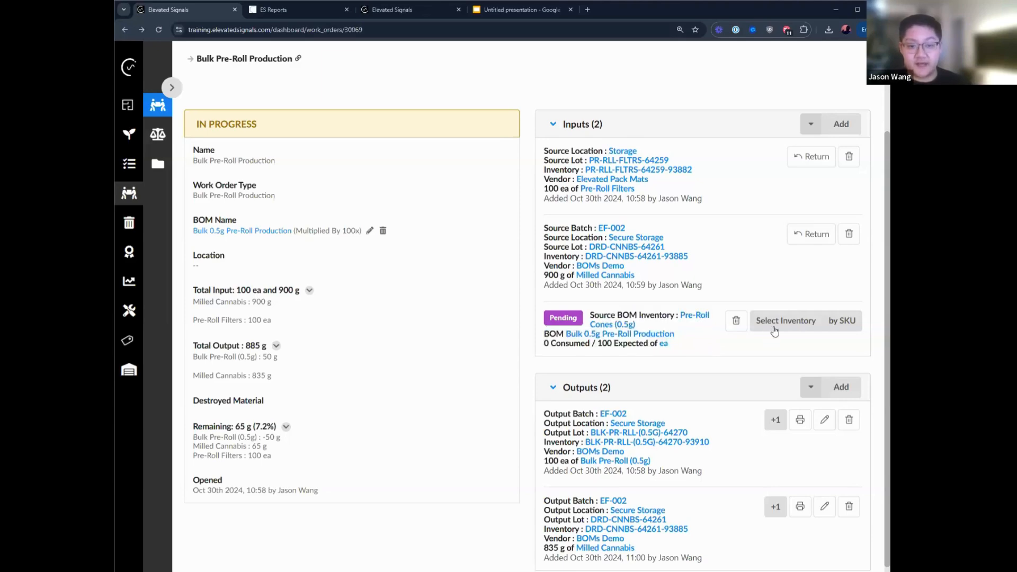
# Fulfil the pending Pre-Roll Cones (0.5g) input with 120 ea from source lot PR-RLL-CNS-(0.5G)-64260
pyautogui.click(577, 329)
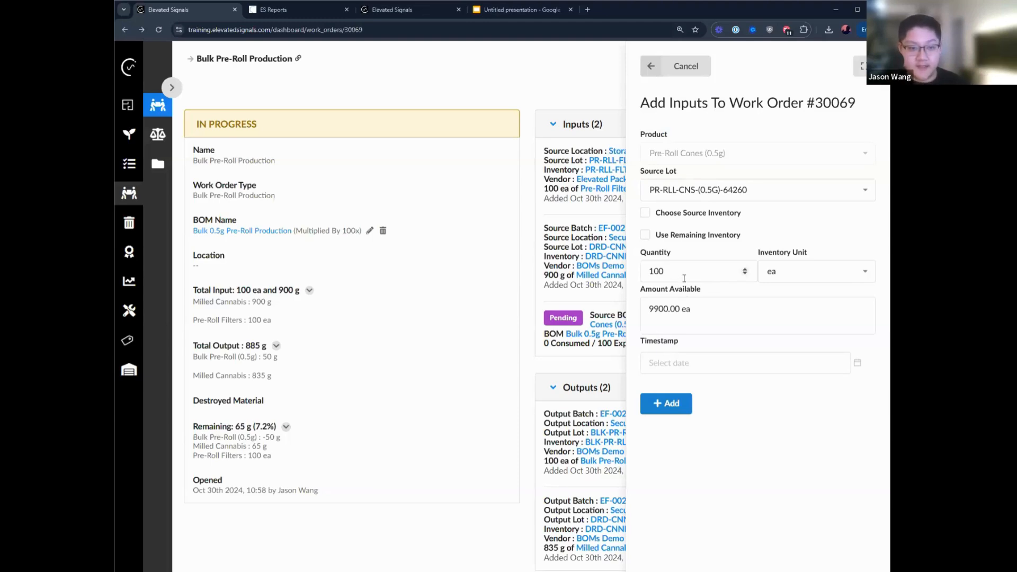
pyautogui.moveTo(683, 278); pyautogui.dragTo(627, 275)
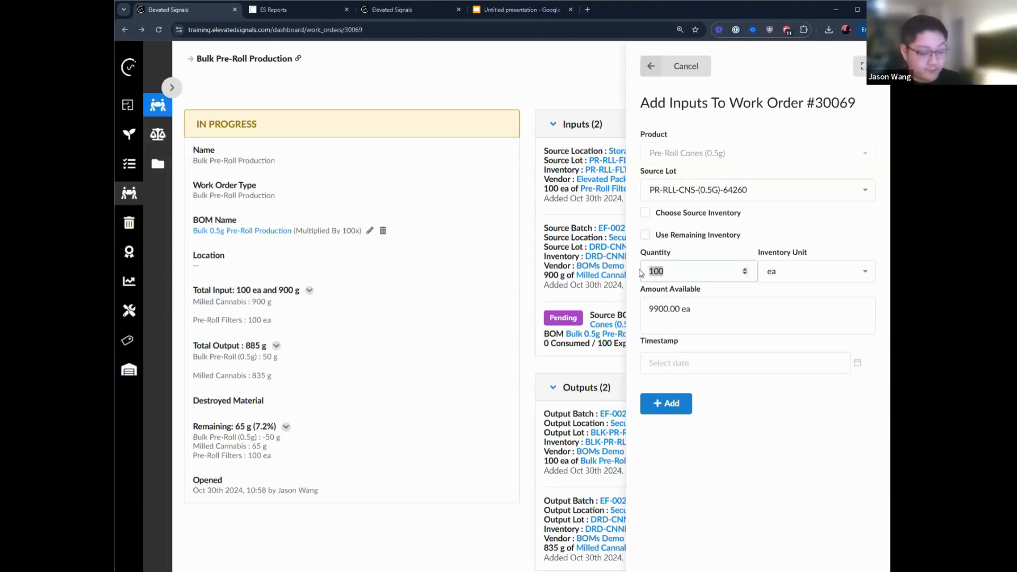
pyautogui.write('120')
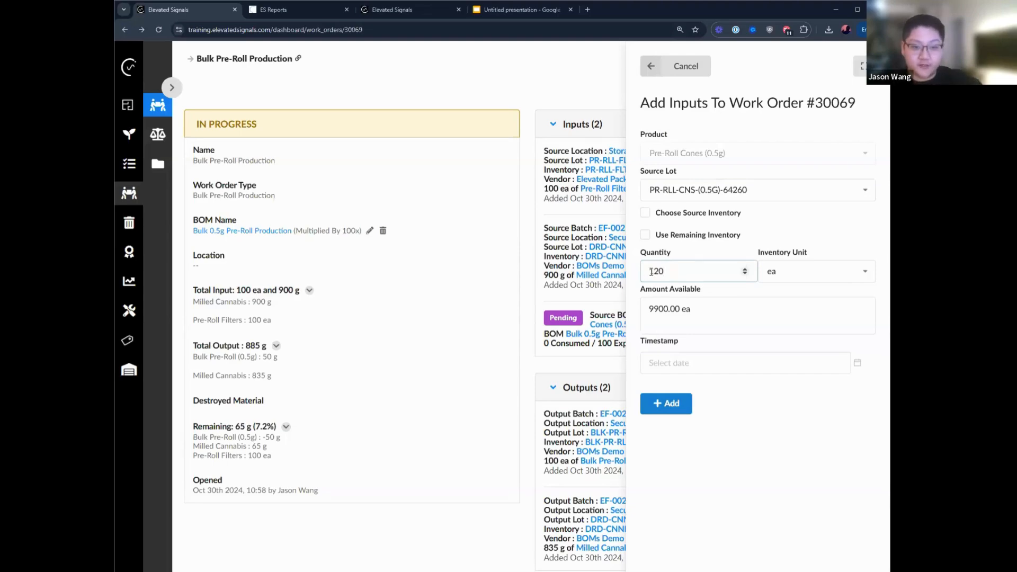
pyautogui.doubleClick(652, 271)
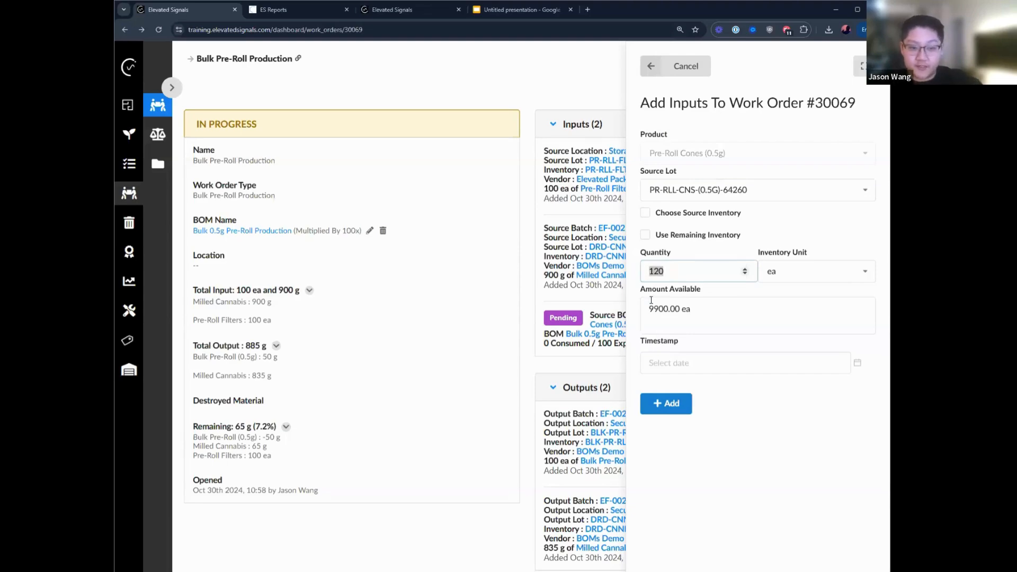
pyautogui.click(673, 406)
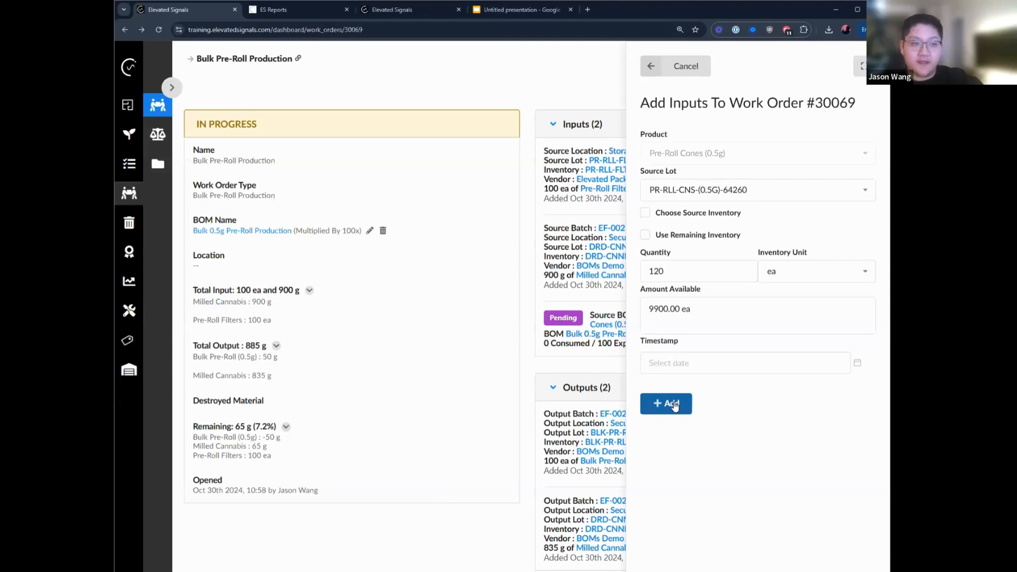
pyautogui.click(673, 405)
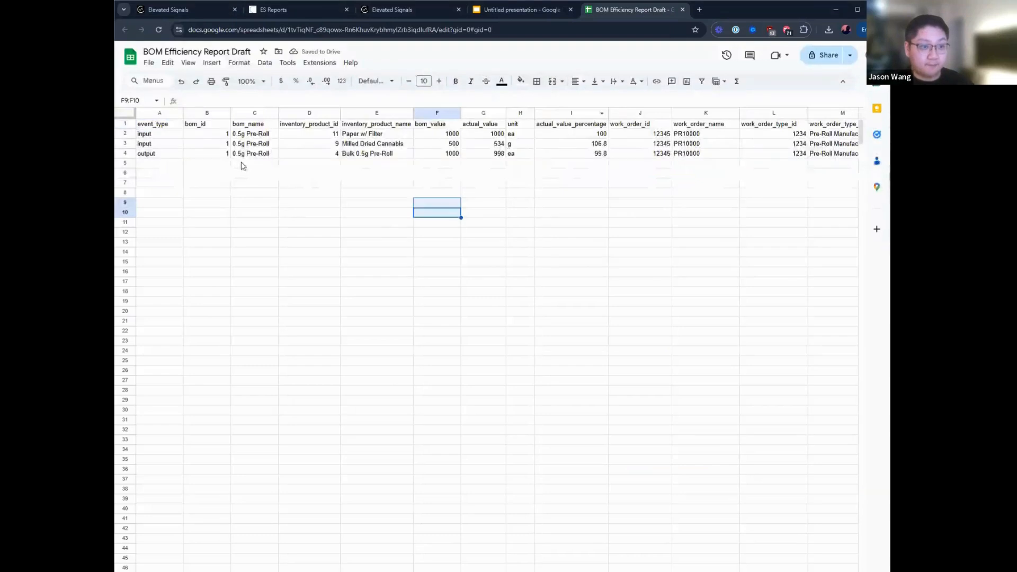
# In the BOM Efficiency Report Draft spreadsheet, compare the Paper w/ Filter row's bom_value and actual_value, and inspect how its actual_value_percentage is calculated
pyautogui.hotkey('ctrl', '+')
pyautogui.hotkey('ctrl', '+')
pyautogui.hotkey('ctrl', '+')
pyautogui.hscroll(3, 267, 189)
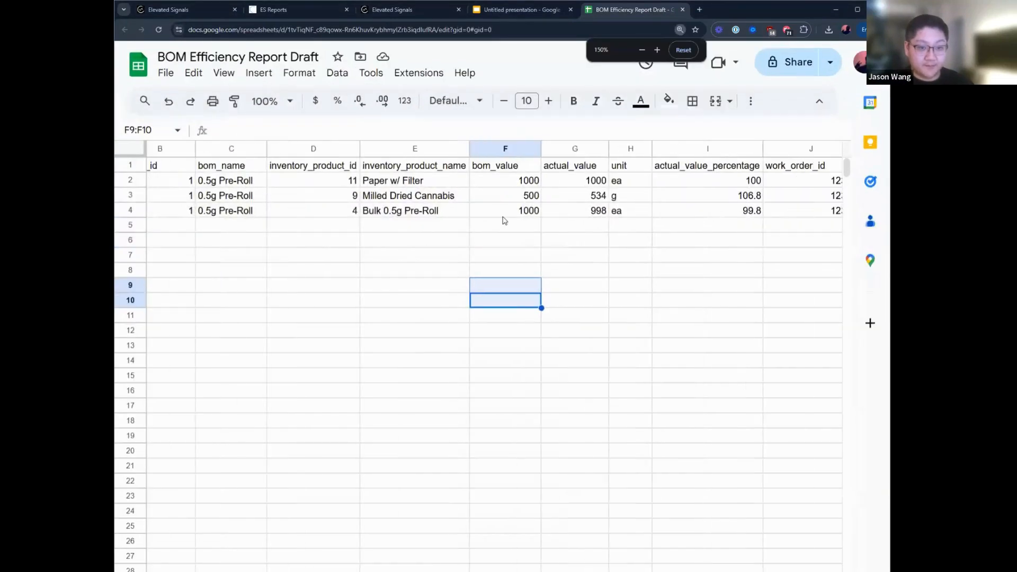
pyautogui.moveTo(518, 168); pyautogui.dragTo(528, 215)
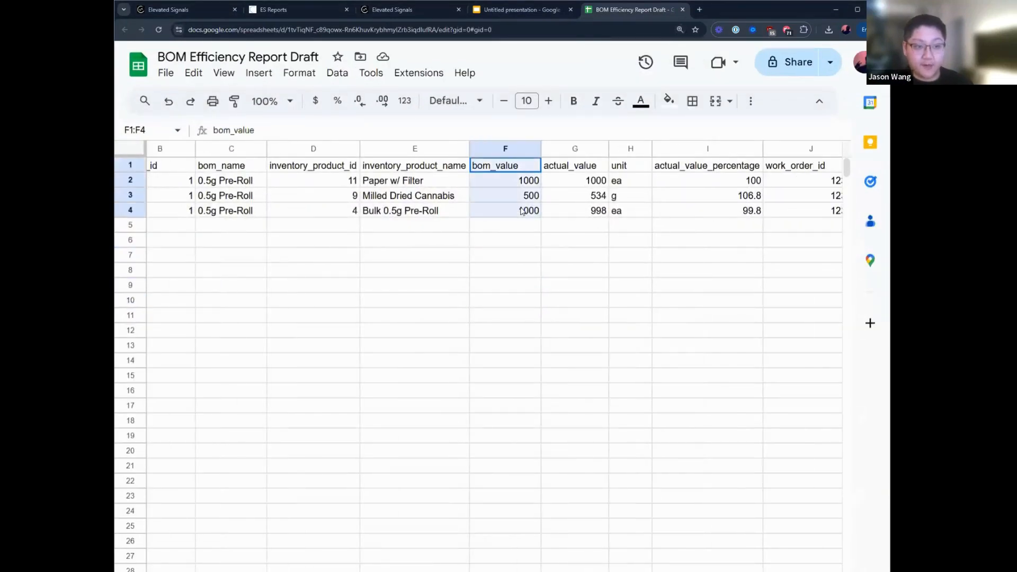
pyautogui.click(531, 183)
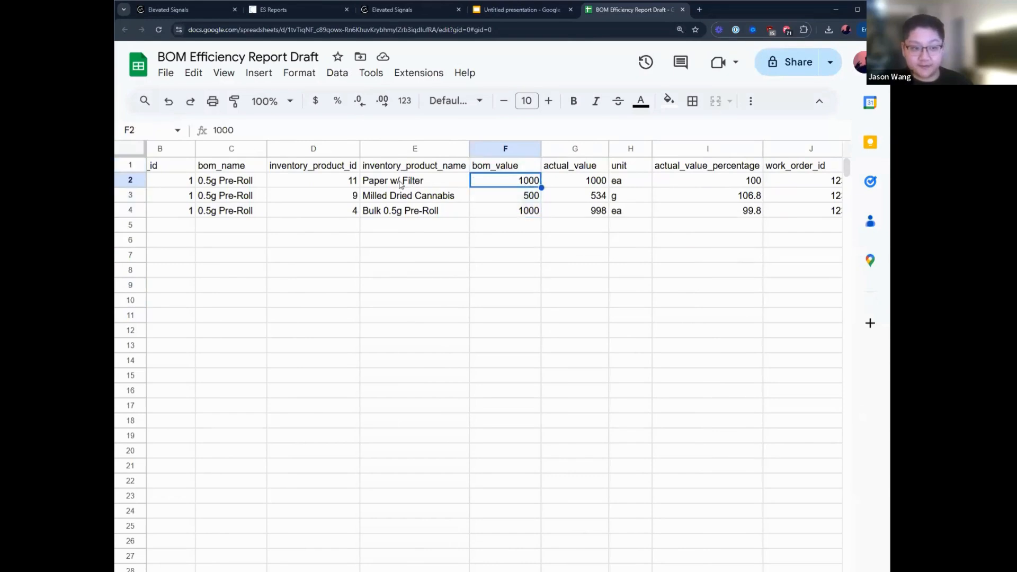
pyautogui.moveTo(410, 183); pyautogui.dragTo(516, 185)
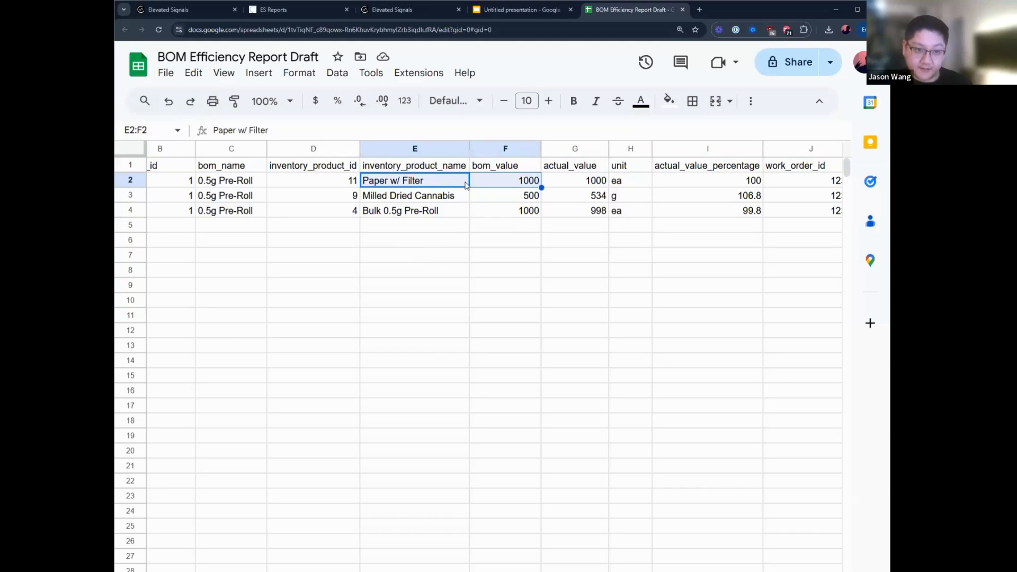
pyautogui.moveTo(600, 185); pyautogui.dragTo(637, 181)
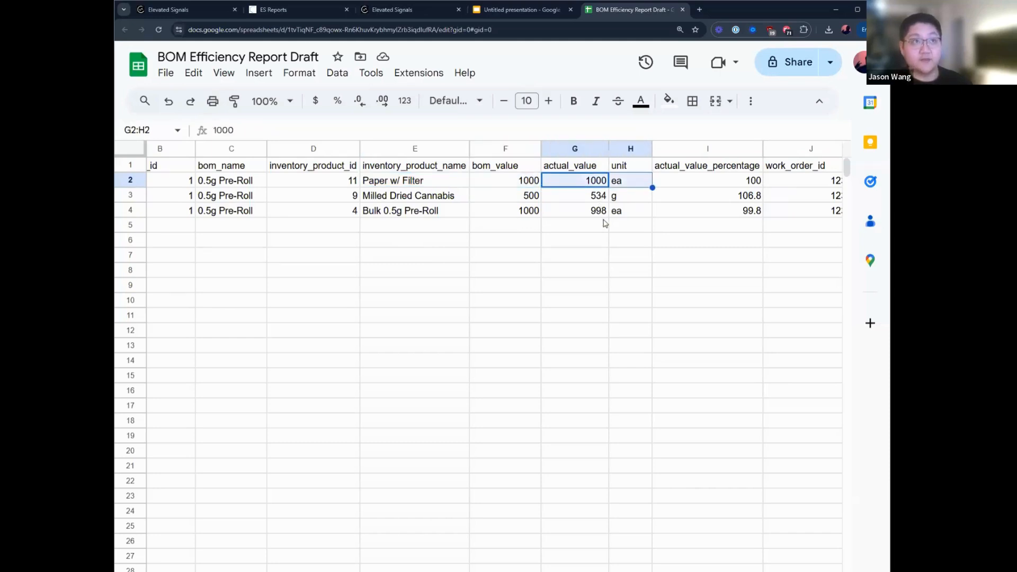
pyautogui.hscroll(2, 606, 207)
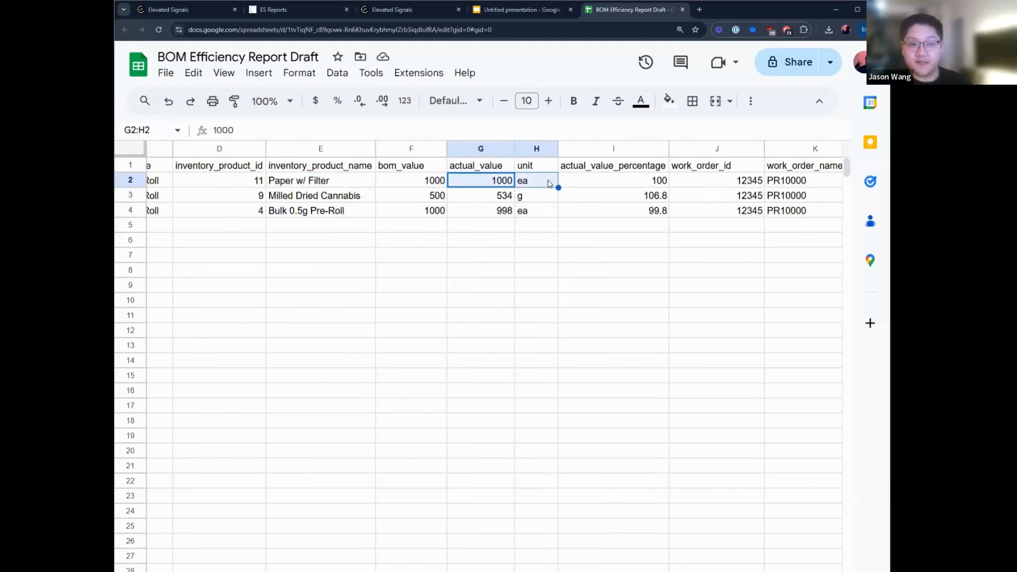
pyautogui.click(659, 184)
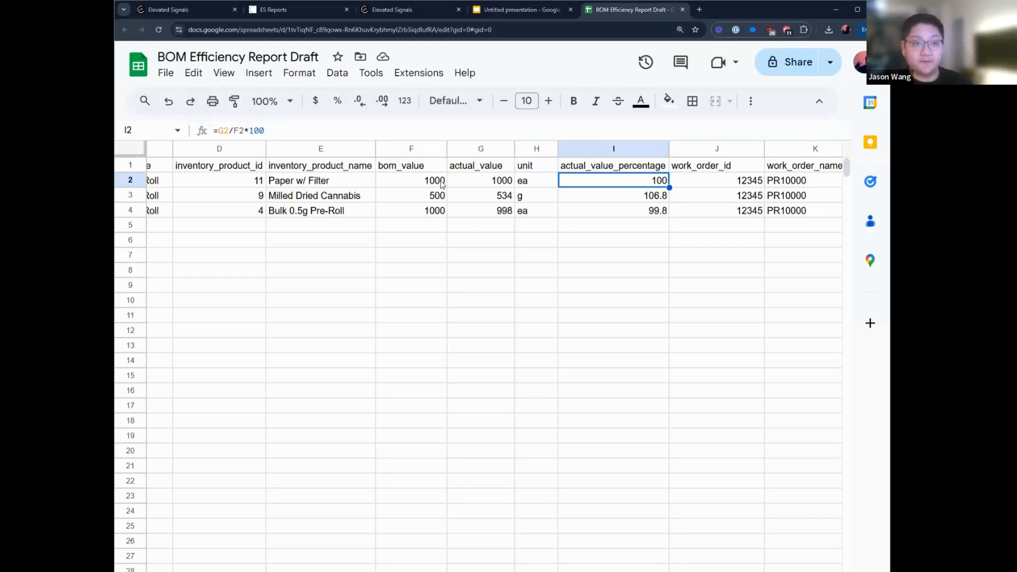
# Set the actual_value of Paper w/ Filter to 1200 and check its actual_value_percentage
pyautogui.click(470, 184)
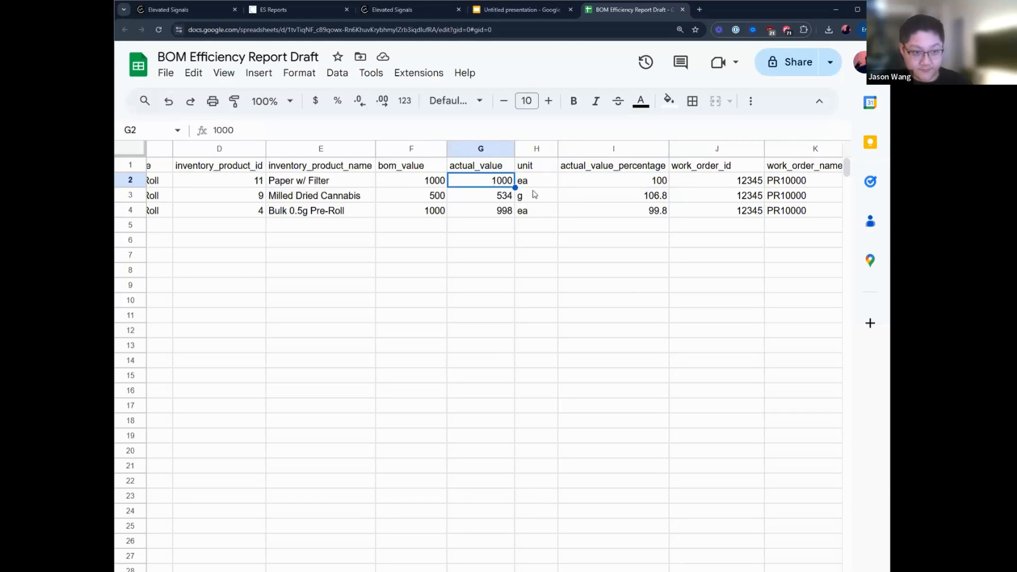
pyautogui.write('1200')
pyautogui.press('Return')
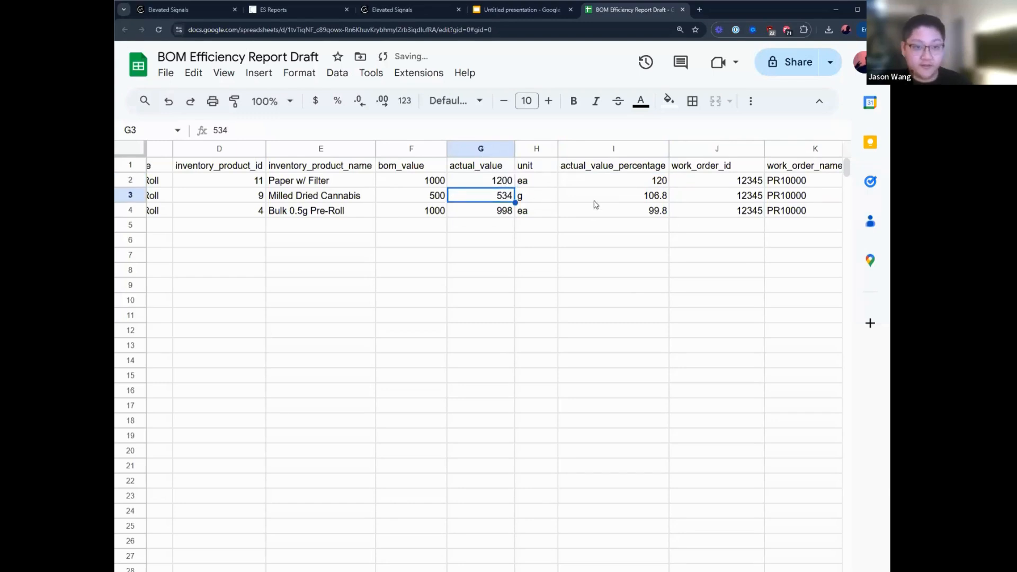
pyautogui.click(645, 184)
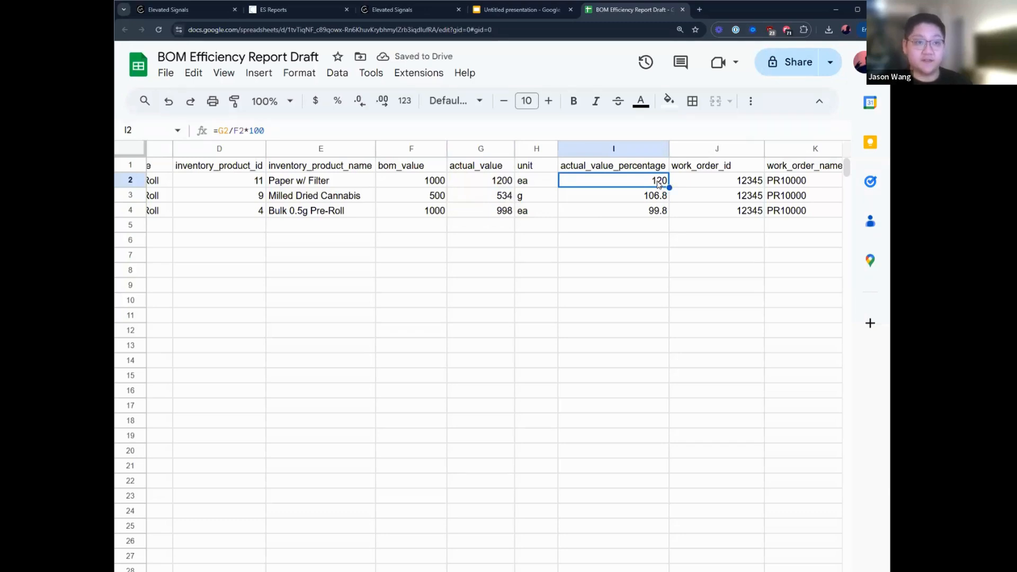
# Review the report's BOM, actual value, percentage and work order columns across all three product rows
pyautogui.scroll(-1, 657, 186)
pyautogui.hotkey('ctrl', '-')
pyautogui.scroll(1, 655, 187)
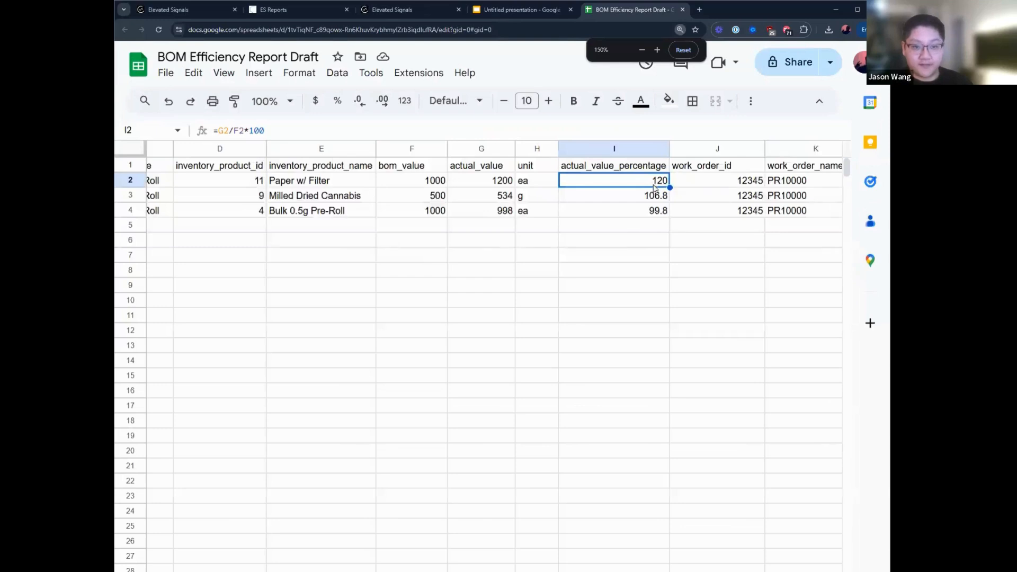
pyautogui.hscroll(4, 655, 187)
pyautogui.hotkey('ctrl', '+')
pyautogui.hscroll(-4, 653, 189)
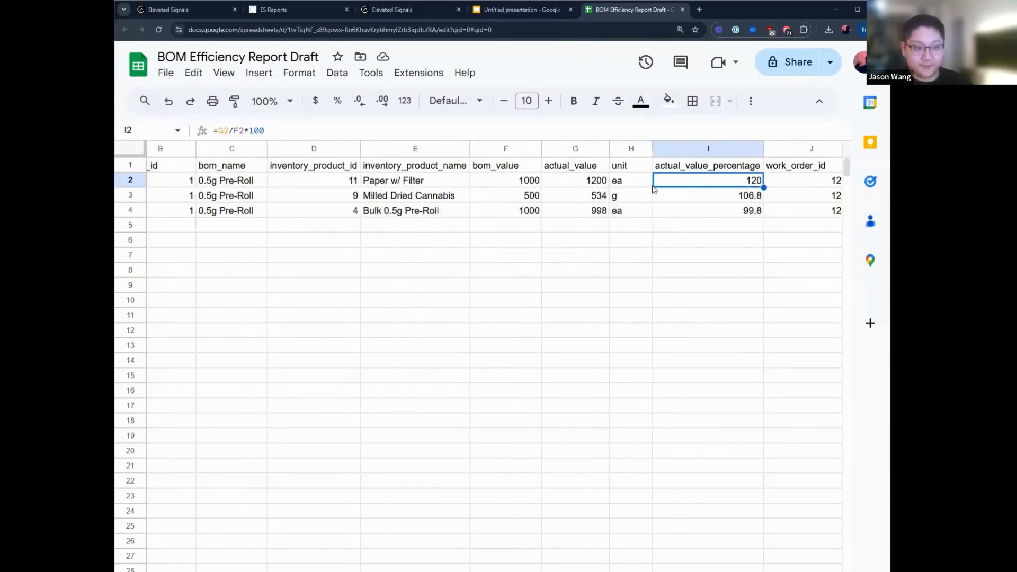
pyautogui.hscroll(3, 653, 190)
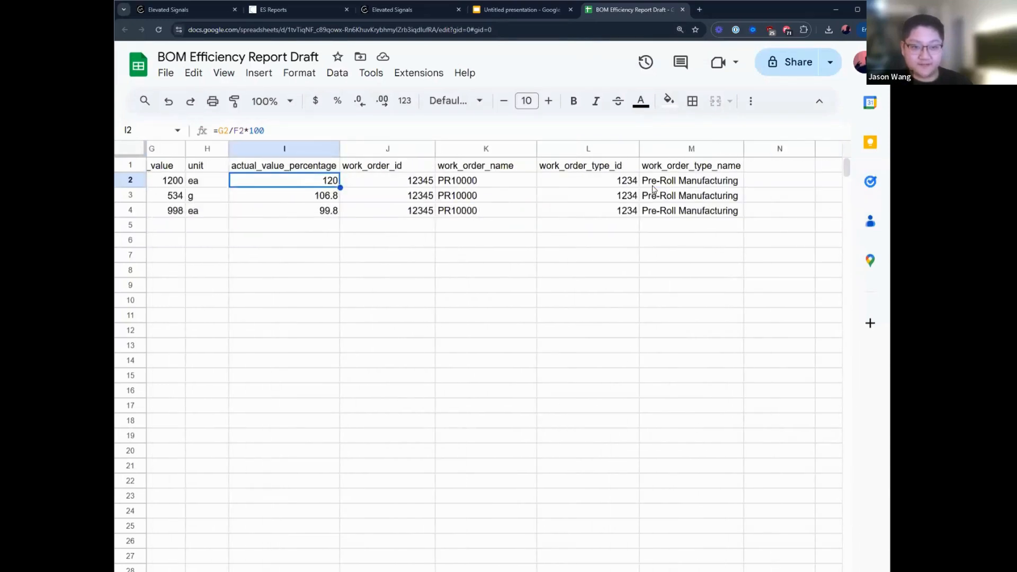
pyautogui.hscroll(-4, 654, 190)
pyautogui.hscroll(2, 649, 193)
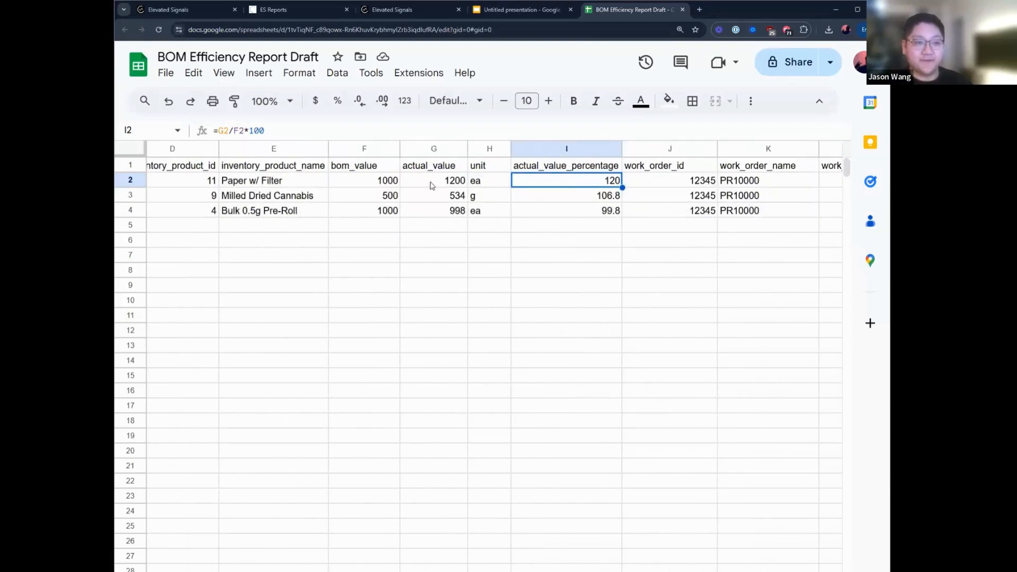
pyautogui.moveTo(377, 182); pyautogui.dragTo(574, 214)
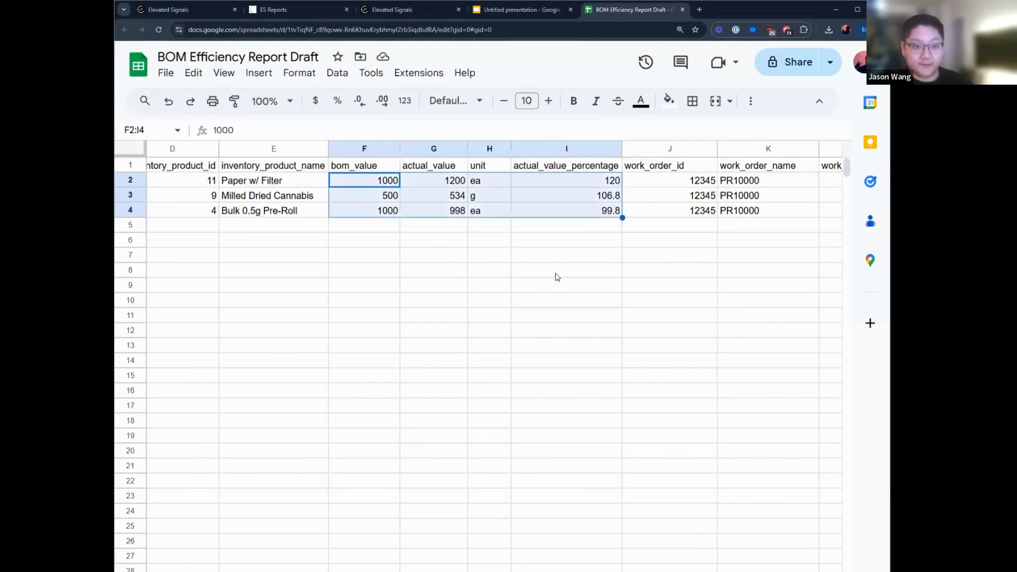
pyautogui.hscroll(-2, 556, 276)
pyautogui.hscroll(3, 557, 276)
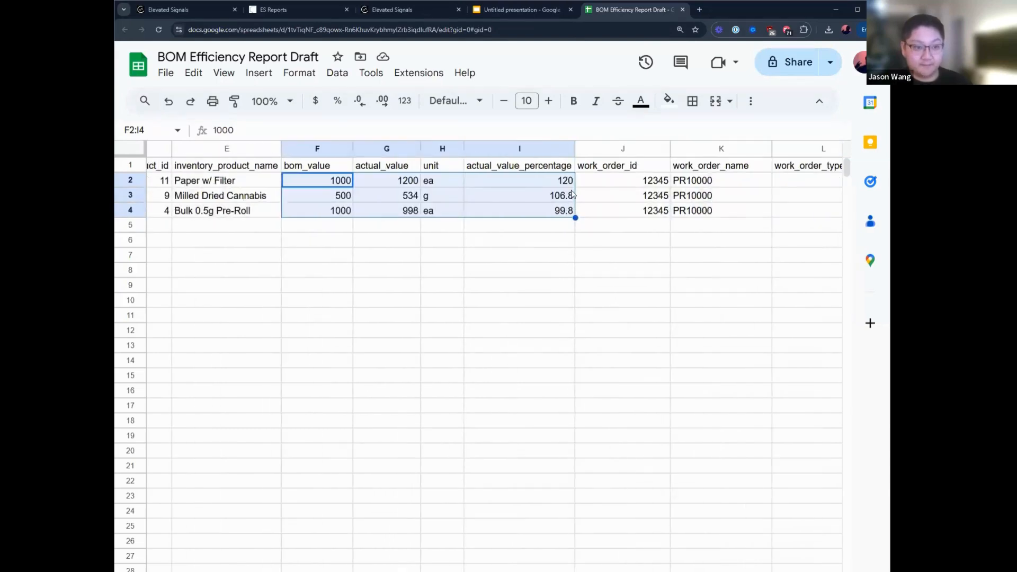
pyautogui.hscroll(-4, 438, 248)
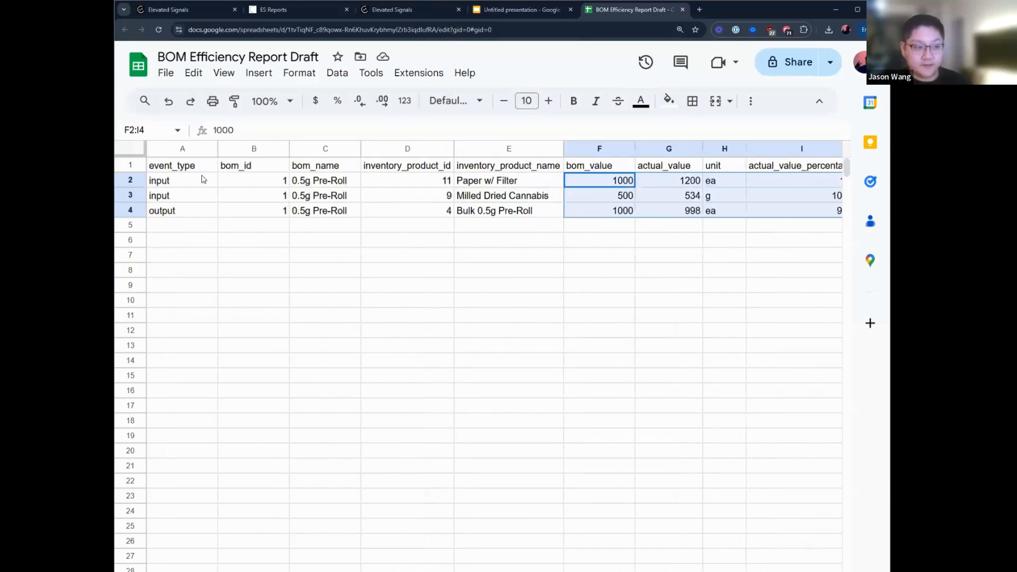
# Compare the report's input rows with the output row and inspect the Bulk 0.5g Pre-Roll percentage formula
pyautogui.moveTo(178, 198); pyautogui.dragTo(180, 183)
pyautogui.hscroll(4, 463, 195)
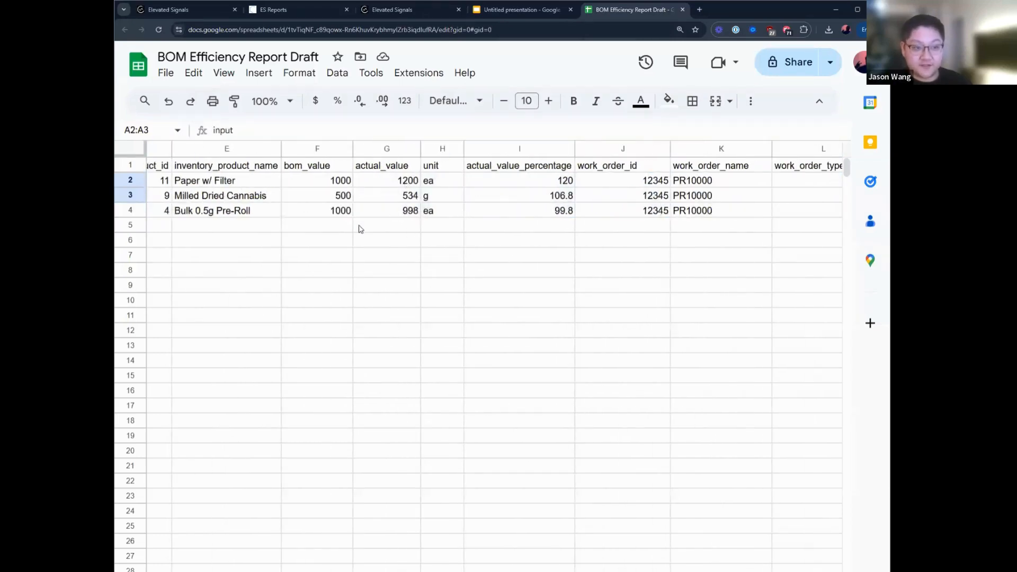
pyautogui.hscroll(-4, 358, 226)
pyautogui.click(204, 214)
pyautogui.hscroll(3, 432, 223)
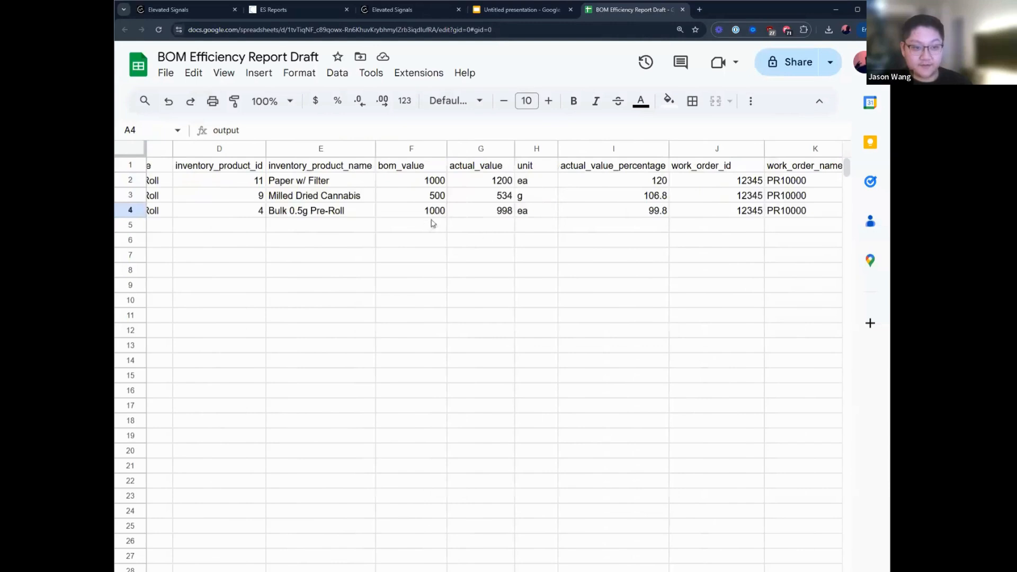
pyautogui.click(635, 216)
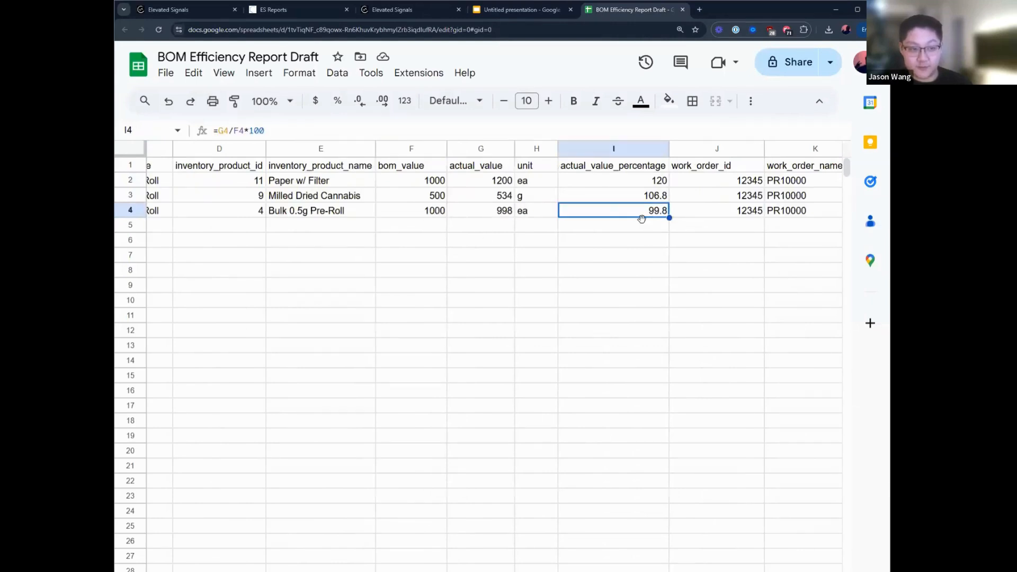
pyautogui.hscroll(-4, 640, 220)
pyautogui.hscroll(3, 640, 220)
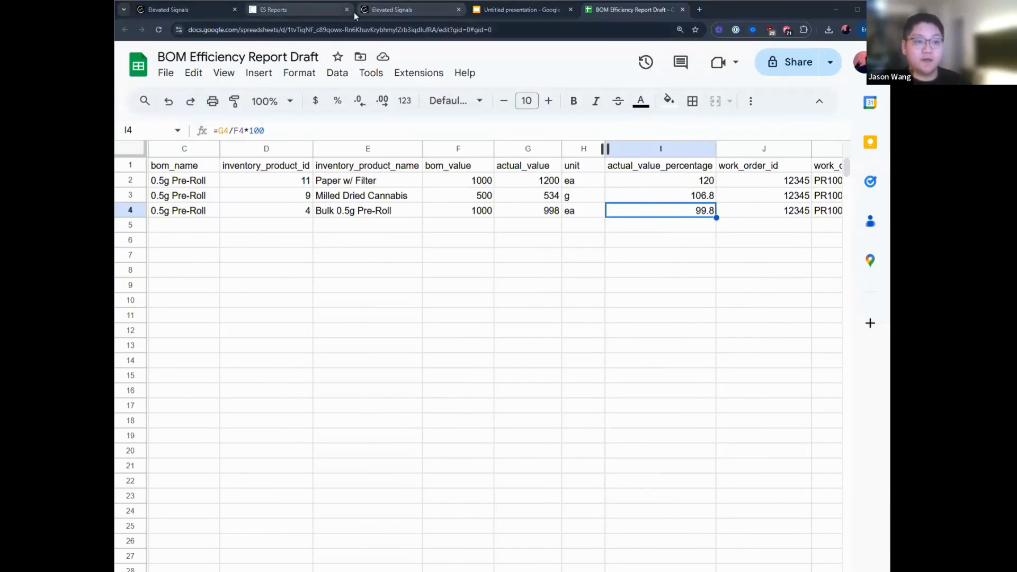
# Switch back to Elevated Signals and open the Bulk Pre-Roll Production work order type for editing
pyautogui.click(399, 14)
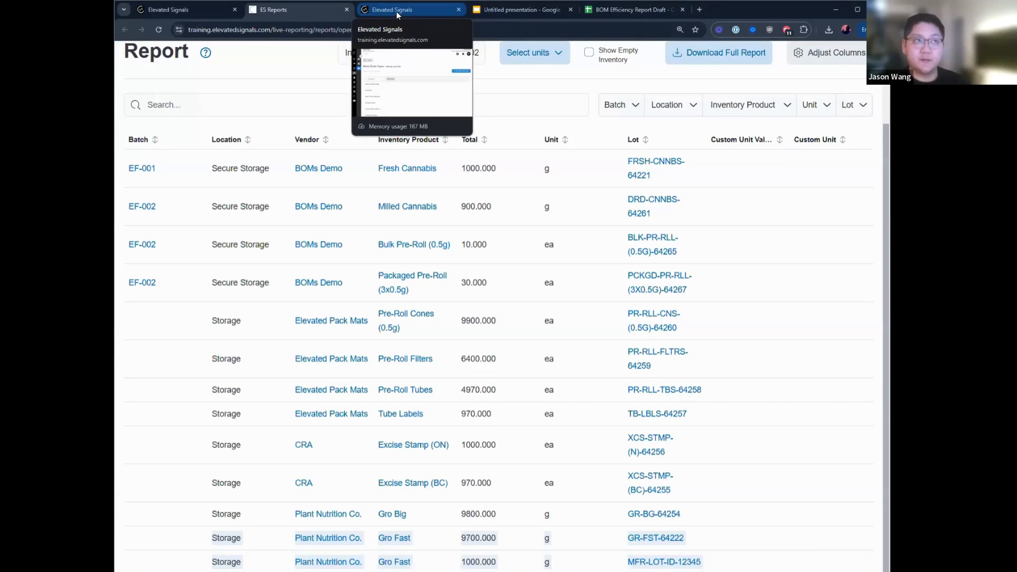
pyautogui.click(396, 12)
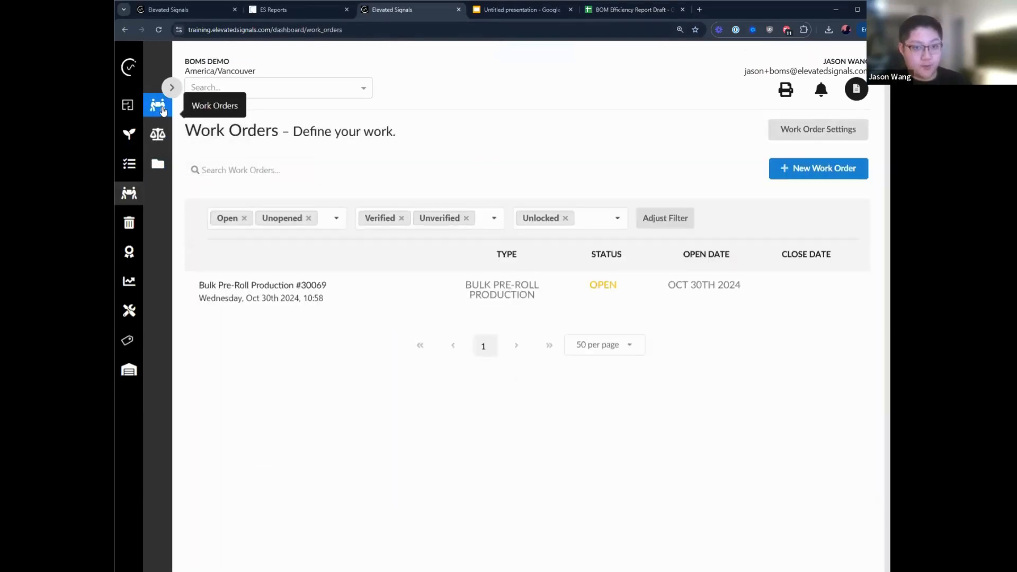
pyautogui.click(831, 130)
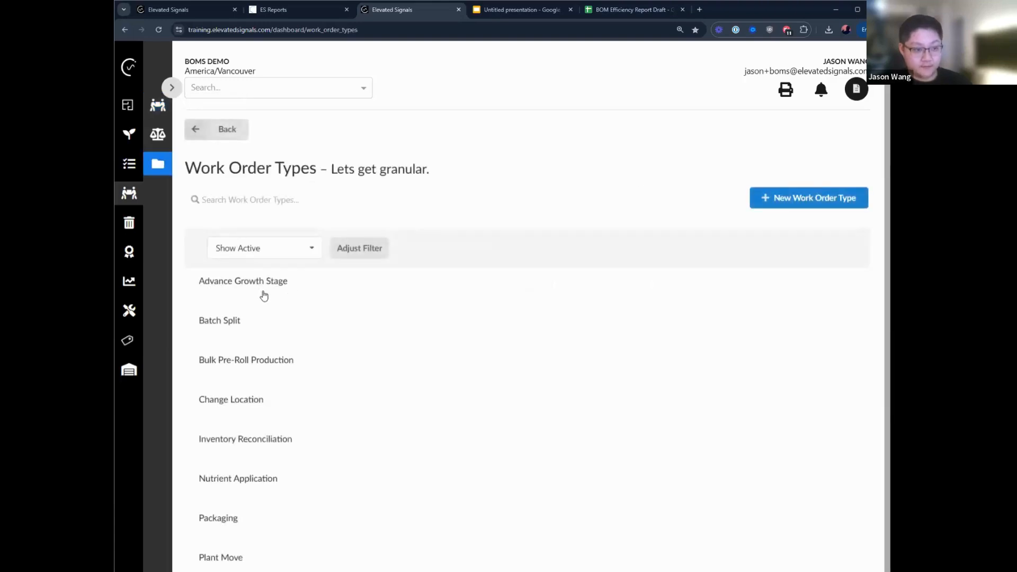
pyautogui.click(264, 365)
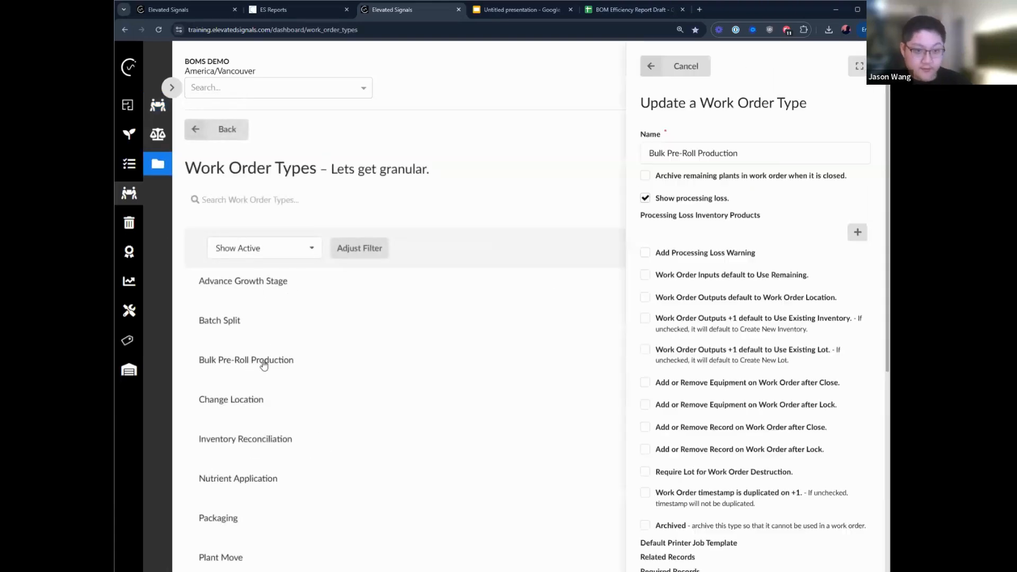
# Enable the processing loss warning for Bulk Pre-Roll Production and set its upper bound to 5%
pyautogui.click(662, 258)
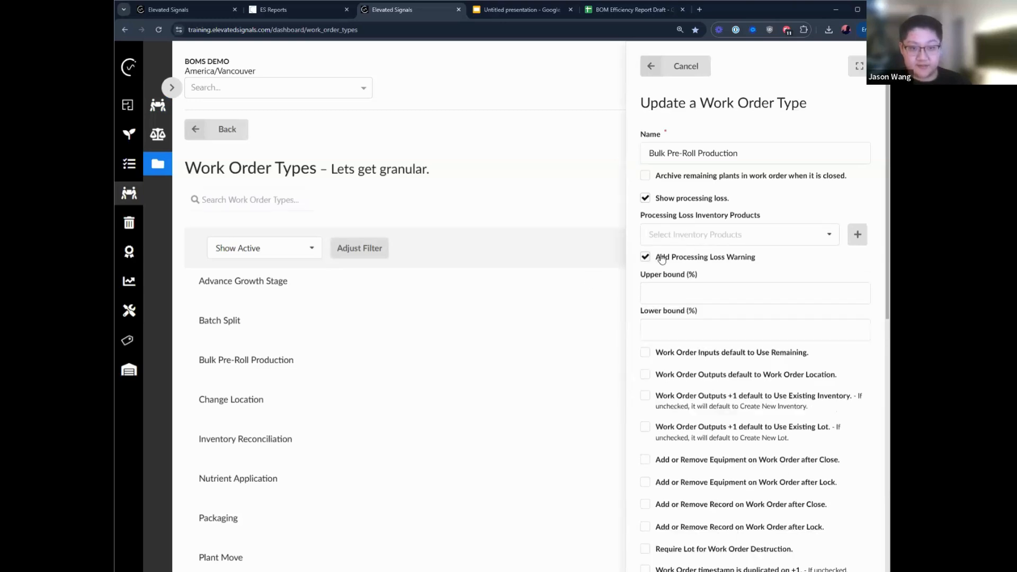
pyautogui.click(744, 297)
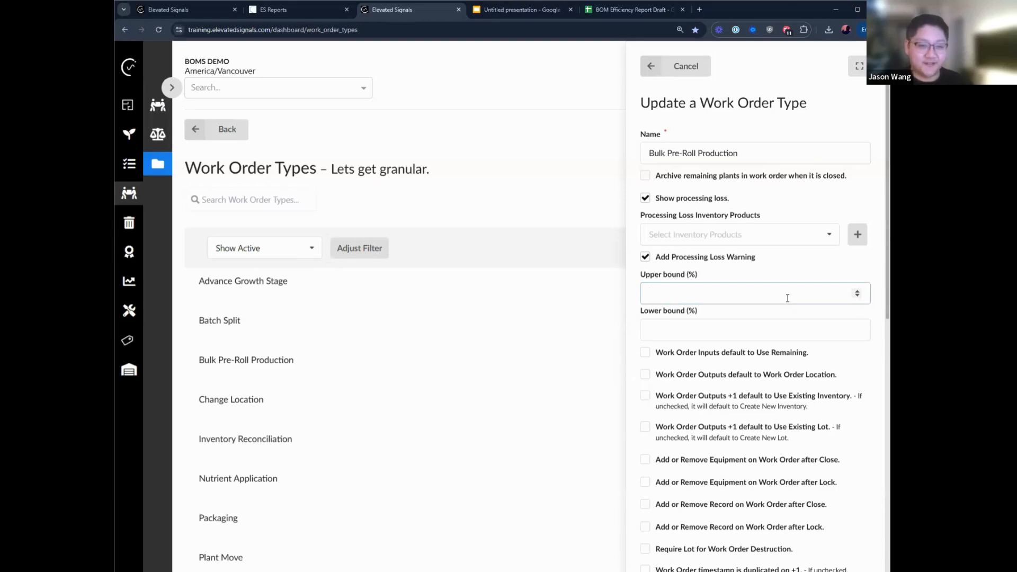
pyautogui.moveTo(704, 281); pyautogui.dragTo(641, 282)
pyautogui.moveTo(704, 315); pyautogui.dragTo(642, 311)
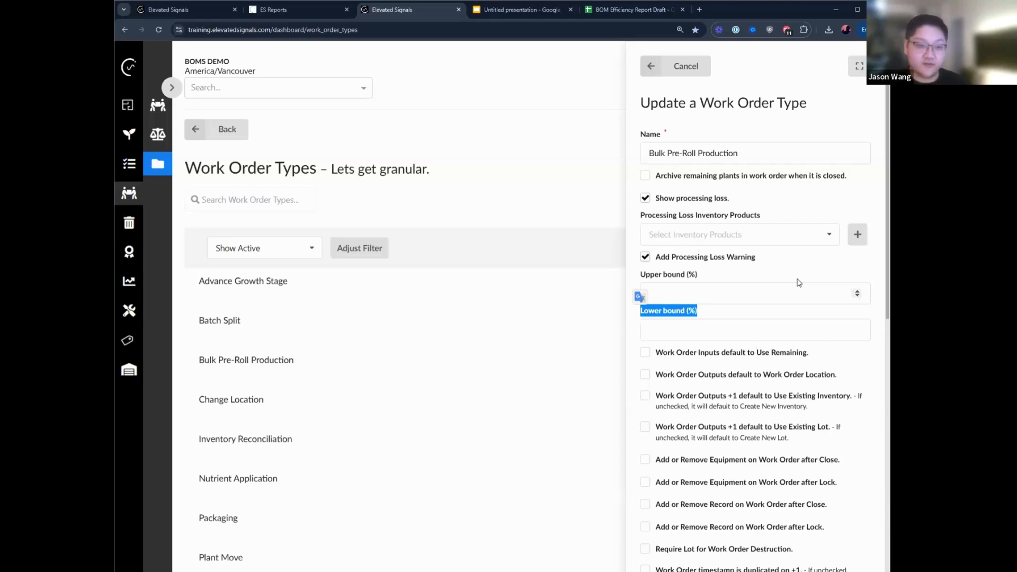
pyautogui.click(755, 295)
pyautogui.write('5')
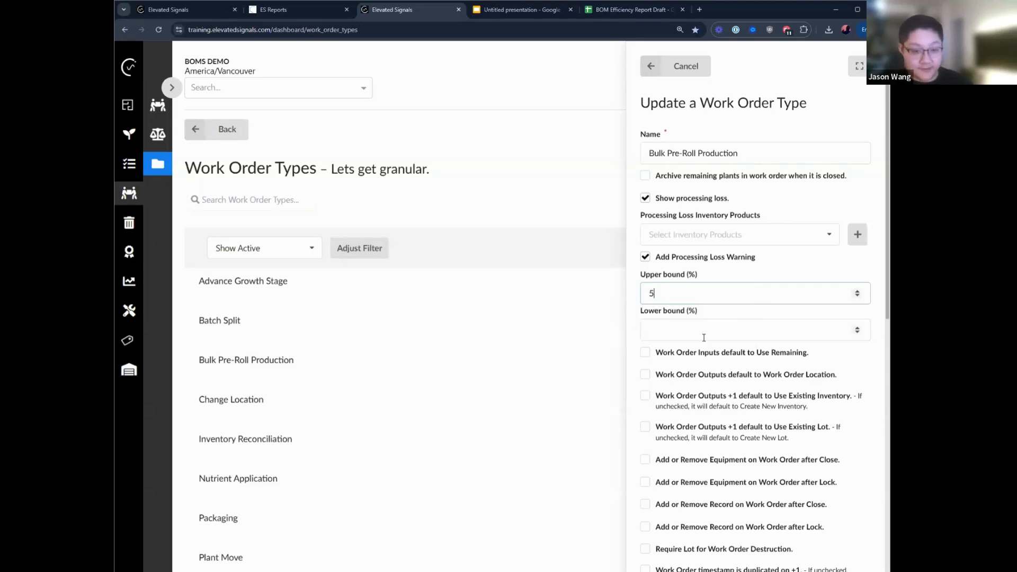
# Try 0, 2 and -5 as the warning's lower bound percentage, and discard the changes to the work order type
pyautogui.click(646, 333)
pyautogui.write('0')
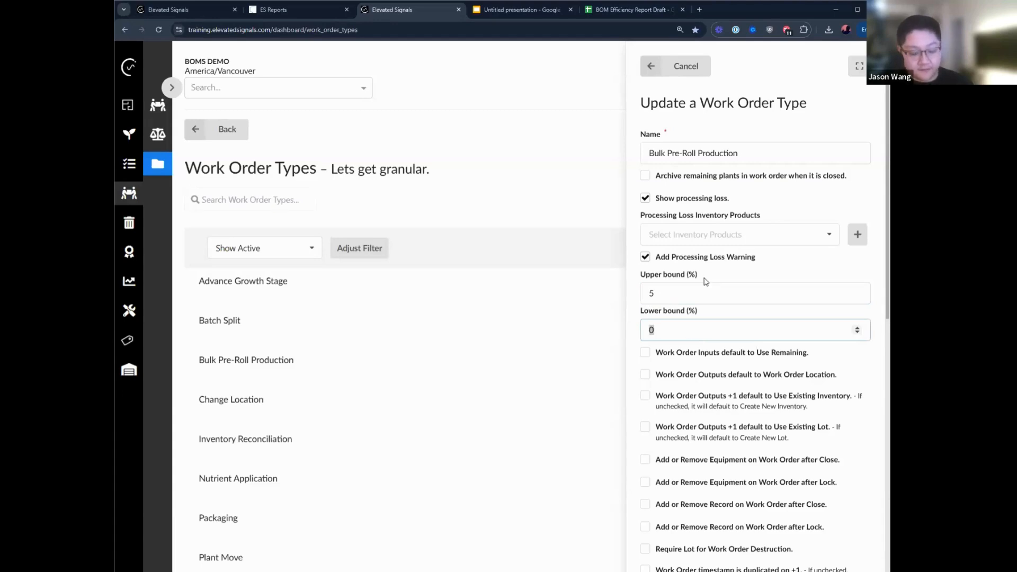
pyautogui.press('BackSpace')
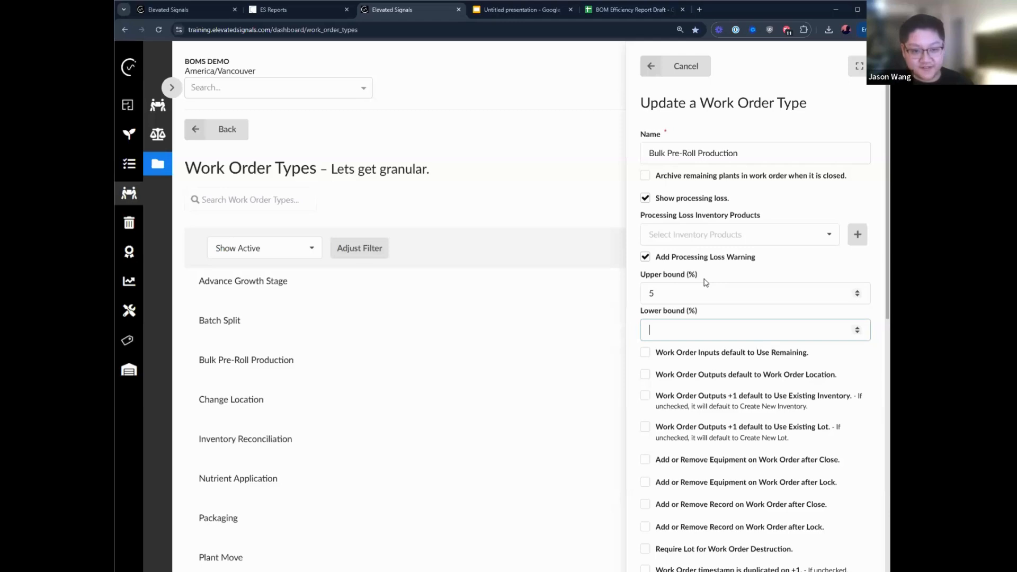
pyautogui.write('2')
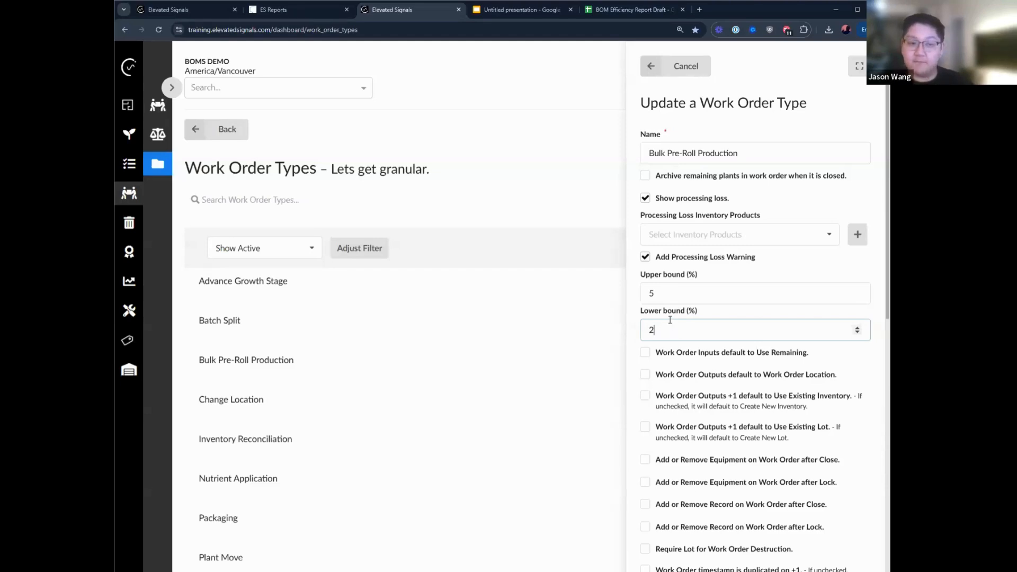
pyautogui.hotkey('ctrl', 'a')
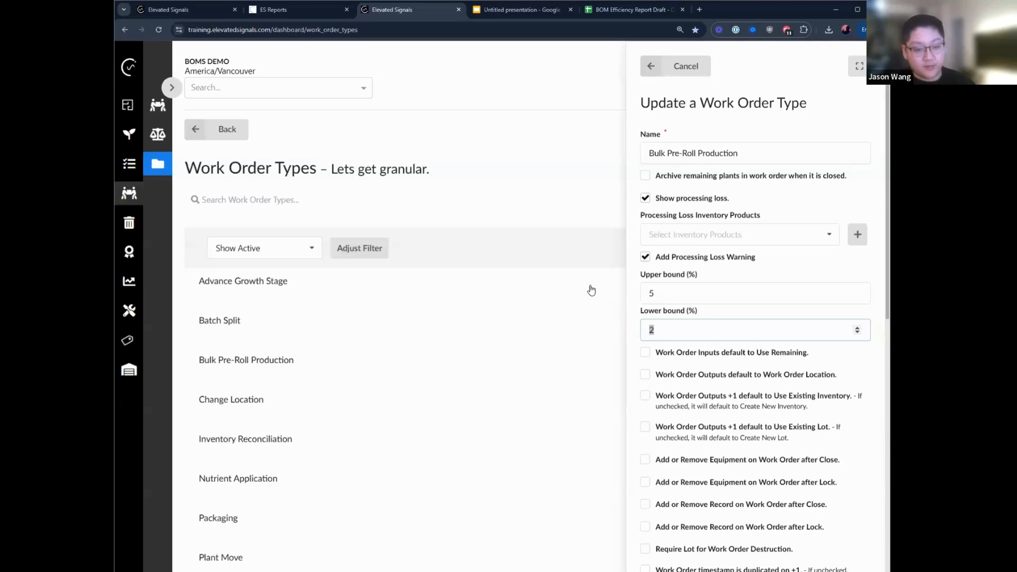
pyautogui.write('-5')
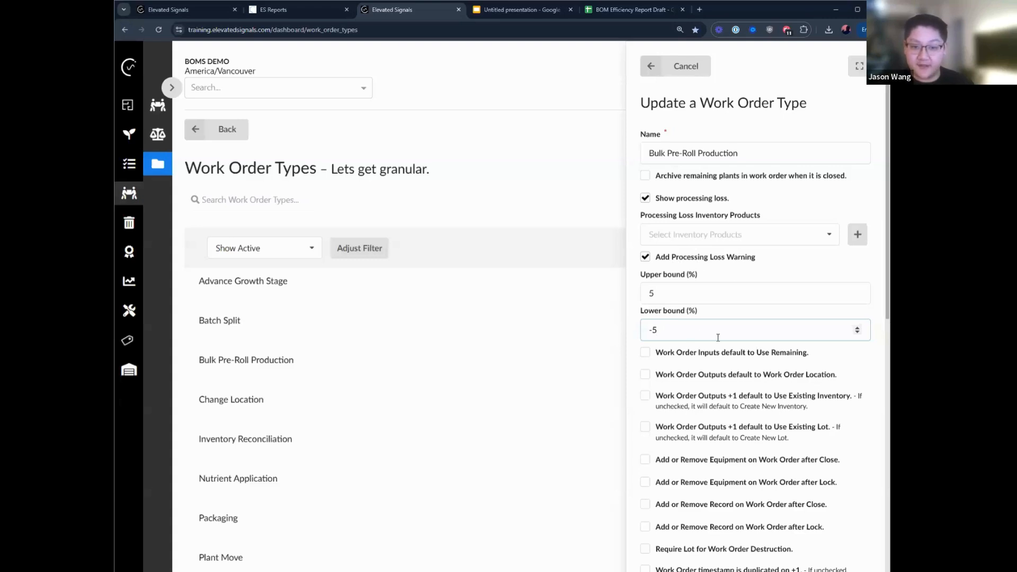
pyautogui.hotkey('shift', 'Tab')
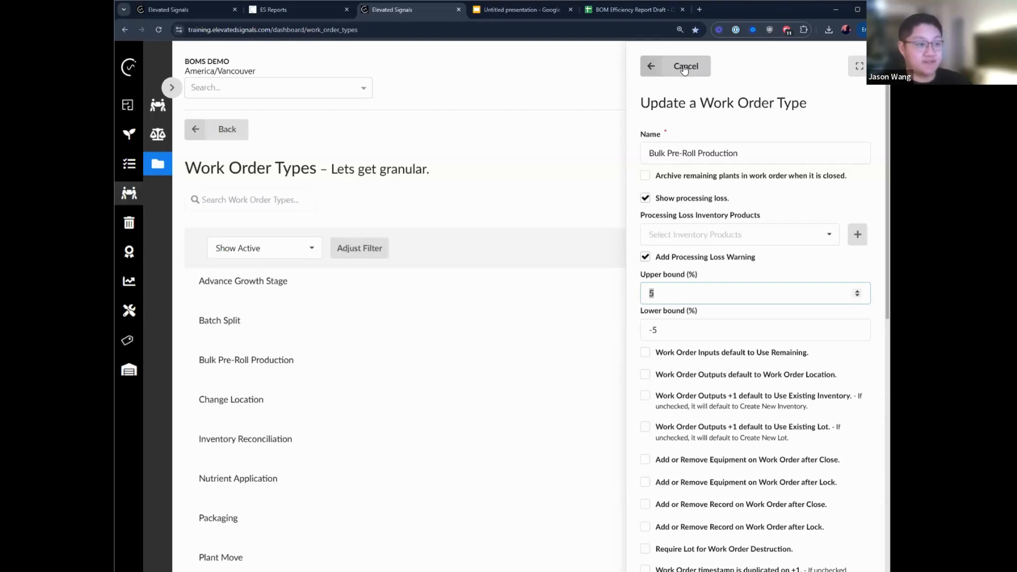
pyautogui.click(700, 68)
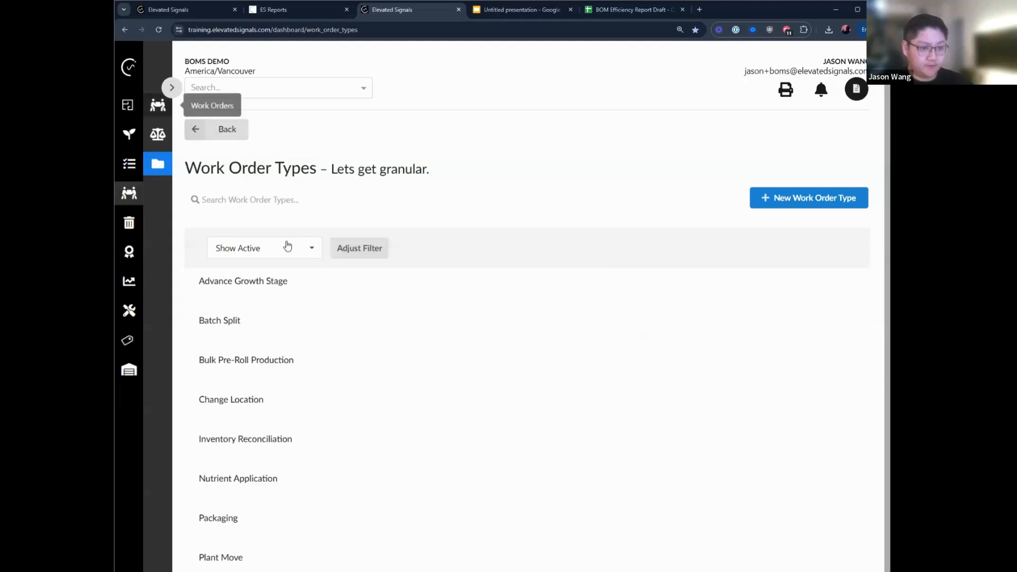
# Open the in-progress Bulk Pre-Roll Production work order and expand its Destruction Events section for inspection
pyautogui.click(354, 295)
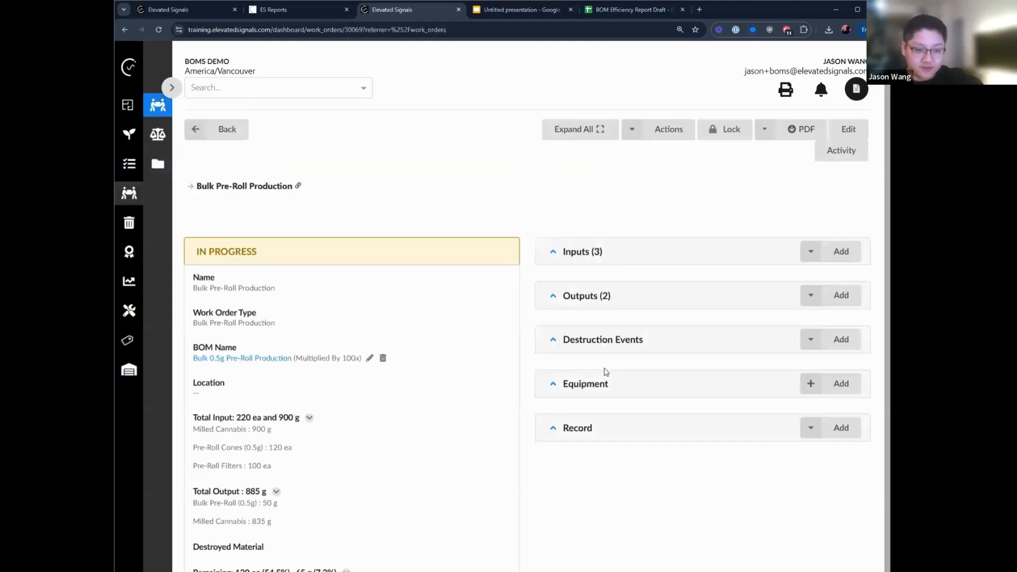
pyautogui.click(553, 340)
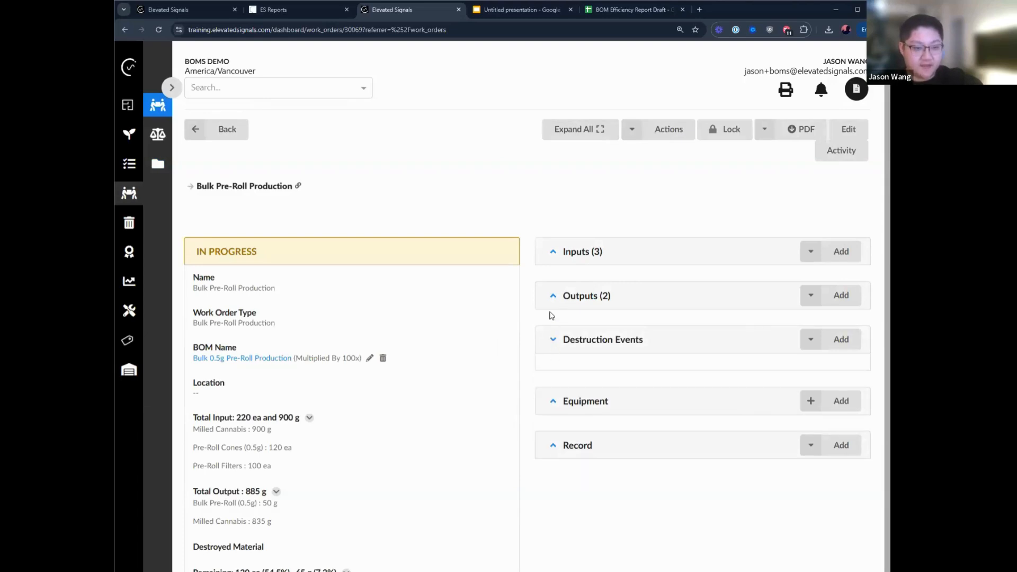
pyautogui.moveTo(564, 339); pyautogui.dragTo(662, 349)
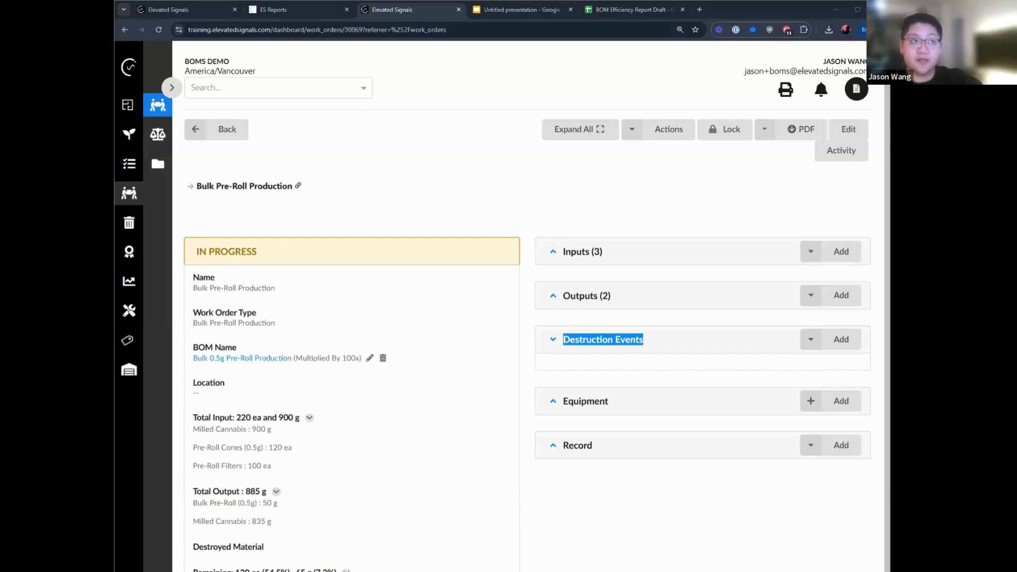
pyautogui.click(372, 154)
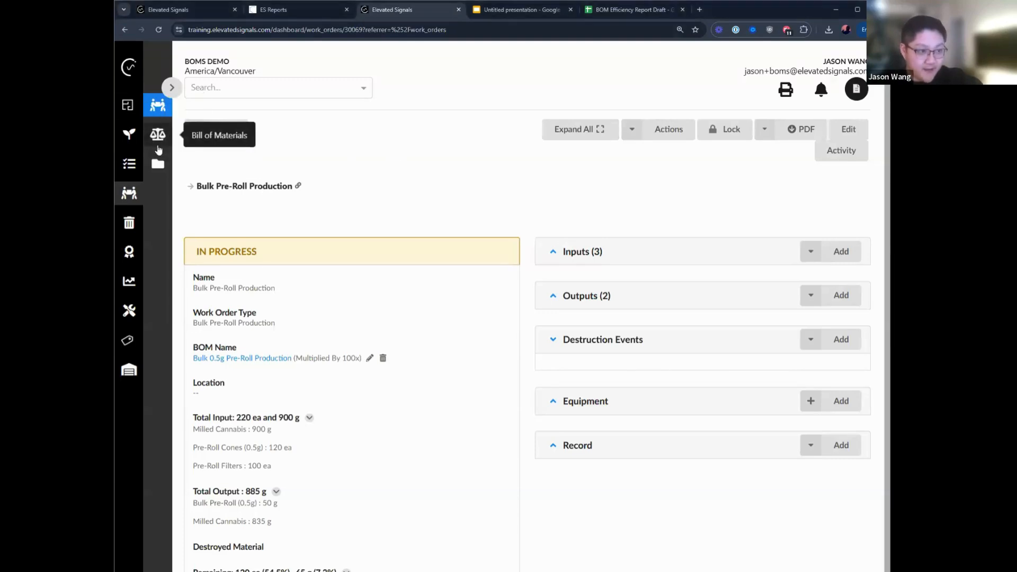
# Open the Nutrients bill of materials and inspect the amounts of its Gro Fast and Gro Big inputs
pyautogui.click(157, 137)
pyautogui.click(233, 405)
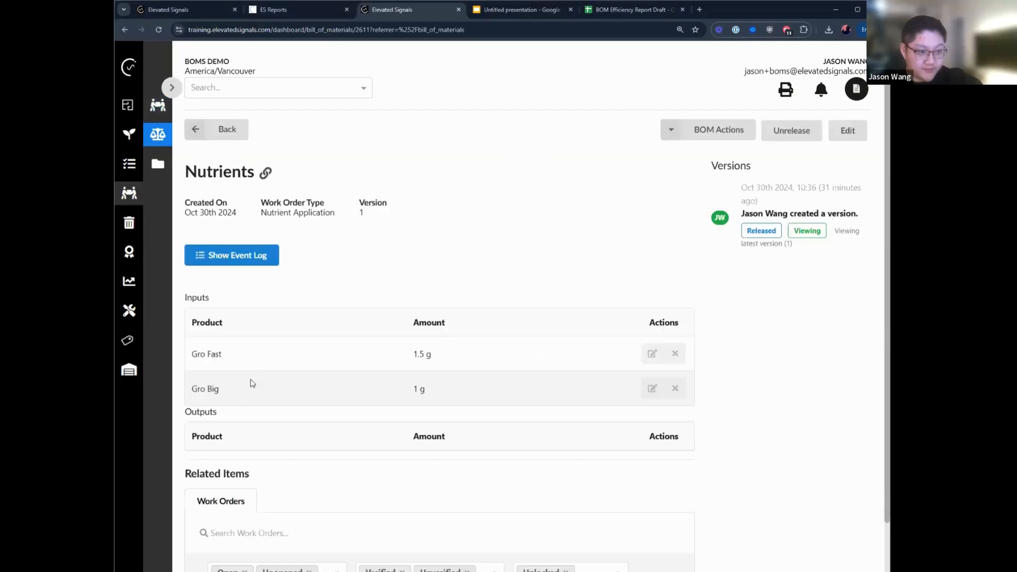
pyautogui.scroll(-2, 336, 379)
pyautogui.scroll(2, 449, 401)
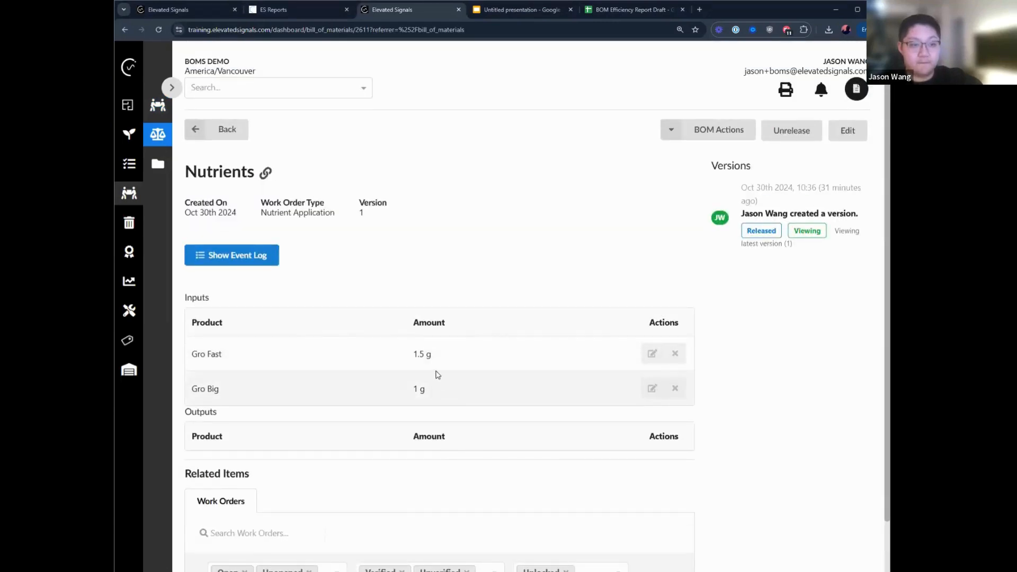
pyautogui.moveTo(431, 355); pyautogui.dragTo(413, 354)
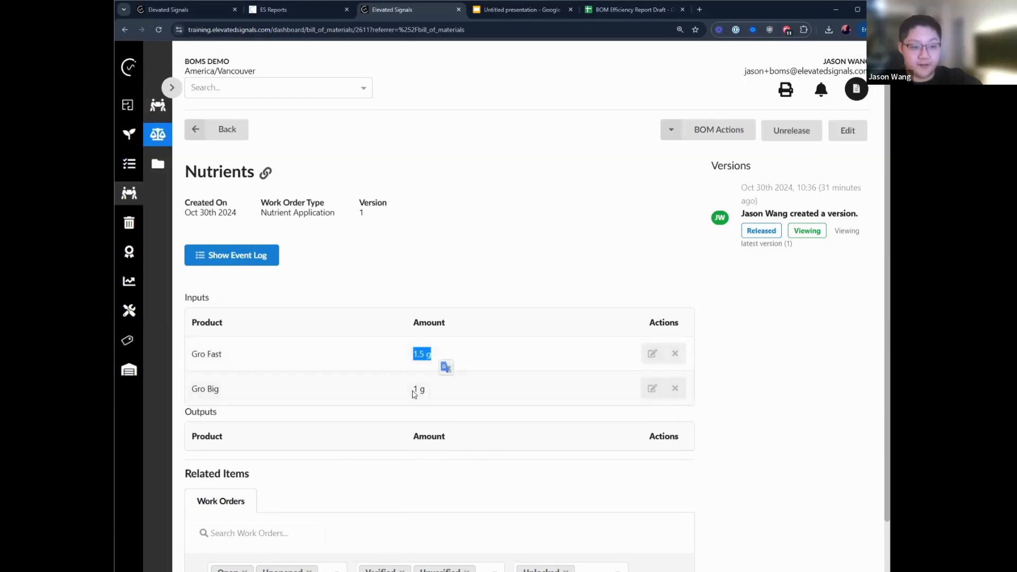
pyautogui.moveTo(433, 391); pyautogui.dragTo(413, 390)
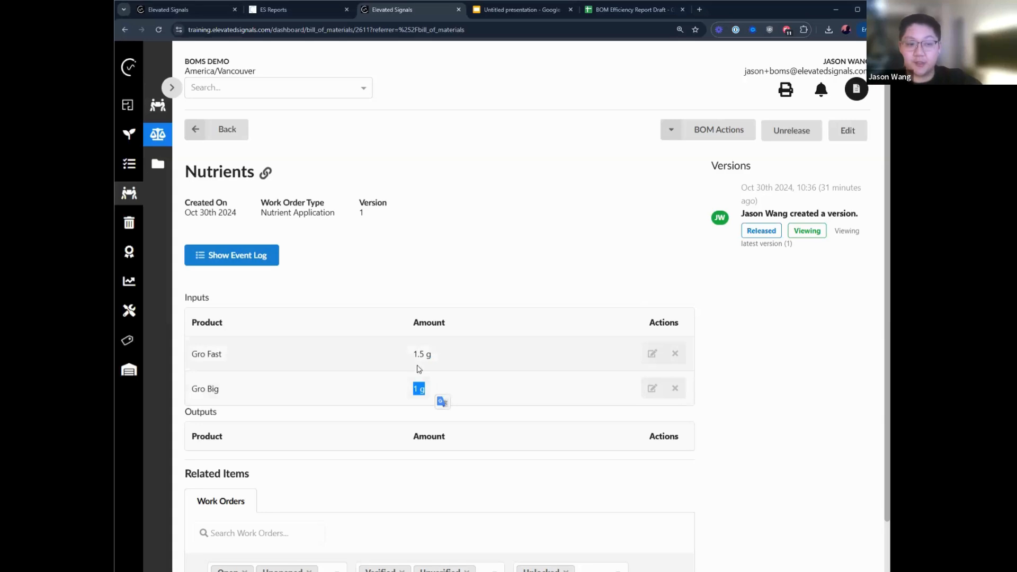
# Compare the Gro Fast amount with the Gro Big amount and check the rest of the Nutrients BOM page
pyautogui.click(415, 353)
pyautogui.moveTo(417, 354); pyautogui.dragTo(431, 355)
pyautogui.moveTo(415, 390); pyautogui.dragTo(430, 391)
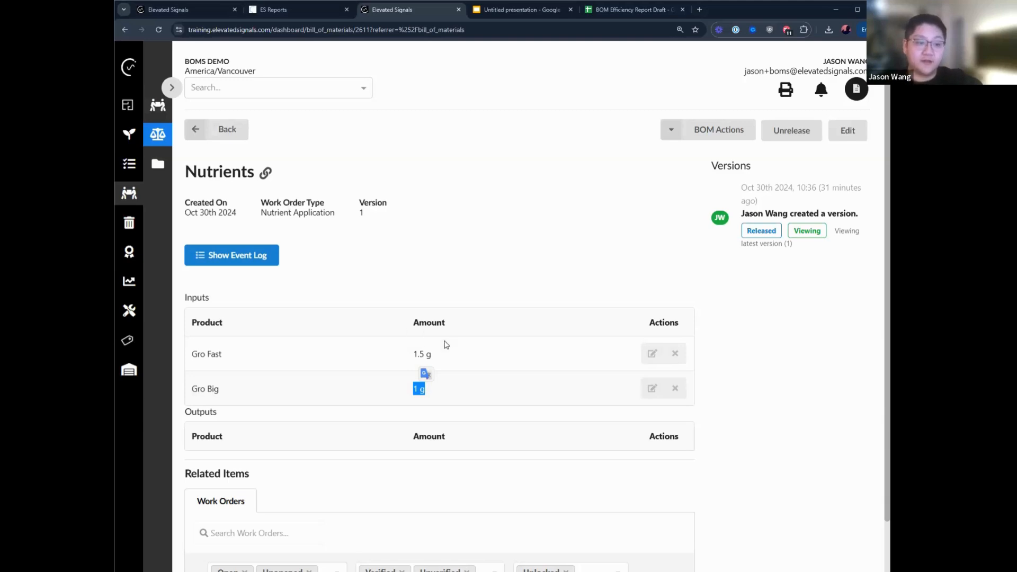
pyautogui.moveTo(425, 353); pyautogui.dragTo(416, 354)
pyautogui.click(419, 354)
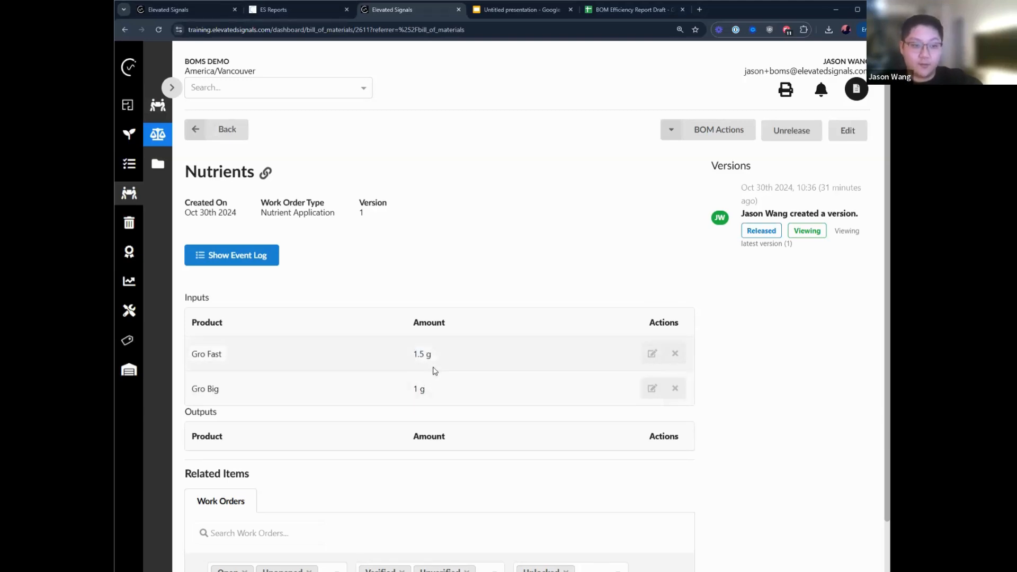
pyautogui.tripleClick(440, 355)
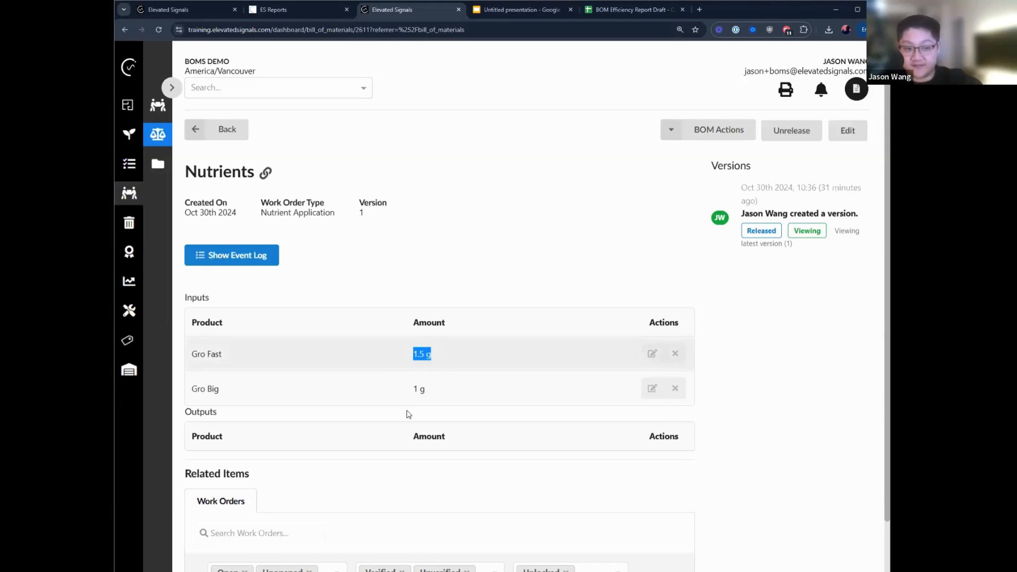
pyautogui.tripleClick(433, 391)
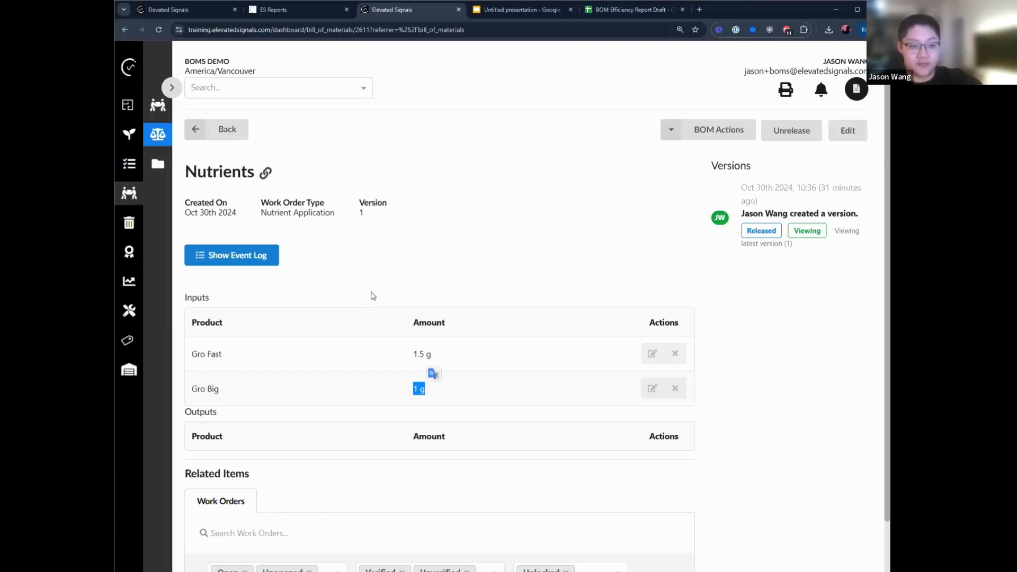
pyautogui.scroll(-3, 371, 295)
pyautogui.scroll(3, 372, 296)
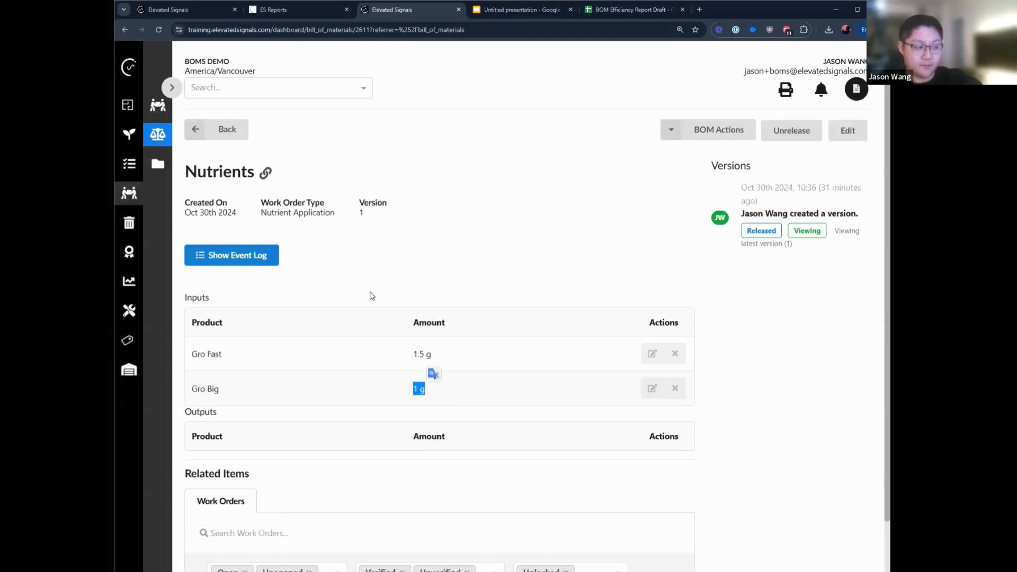
pyautogui.click(371, 295)
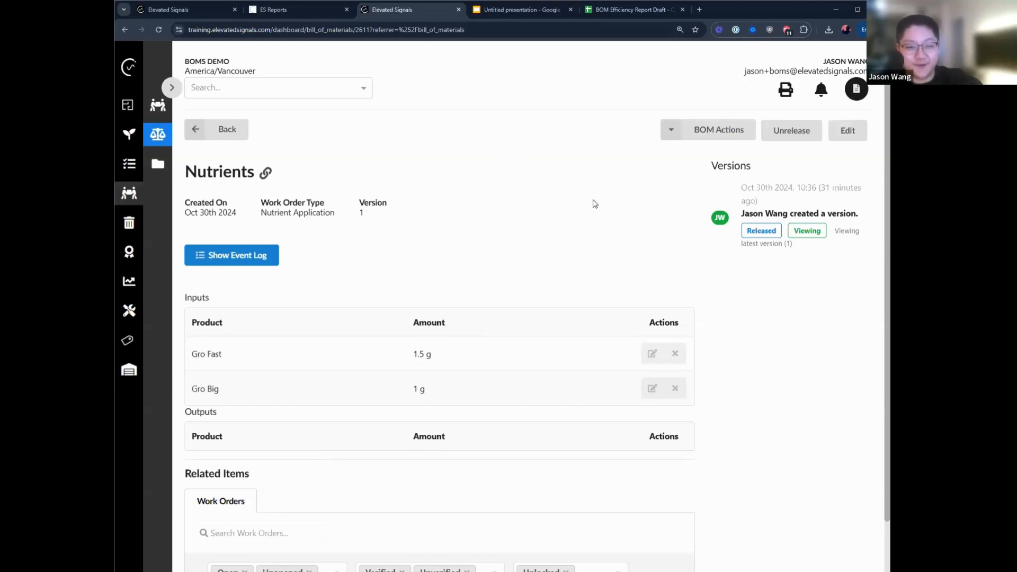
# Review both nutrient input amounts together alongside the Outputs and Related Items sections of the Nutrients BOM
pyautogui.scroll(-1, 590, 209)
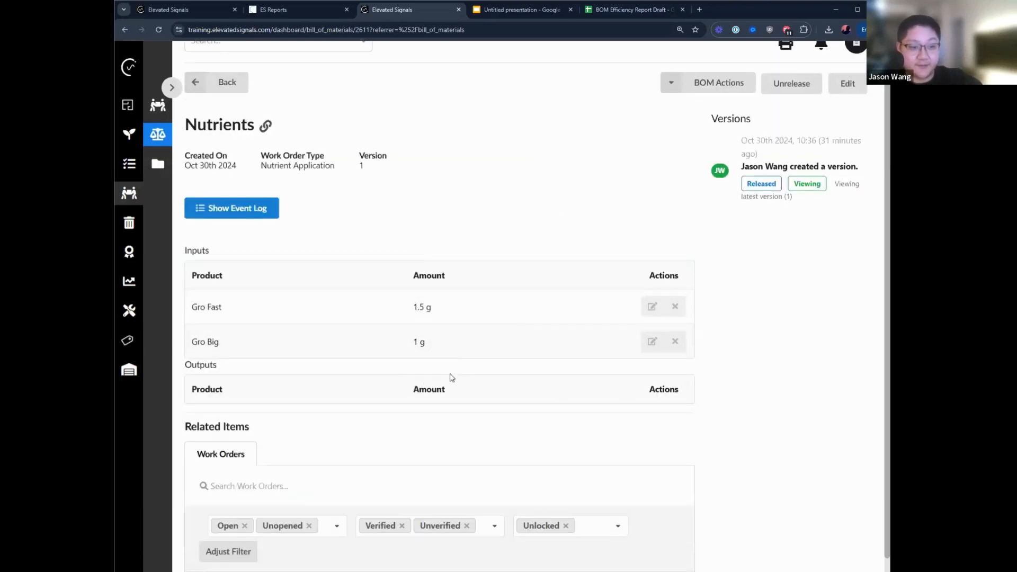
pyautogui.moveTo(438, 342); pyautogui.dragTo(408, 323)
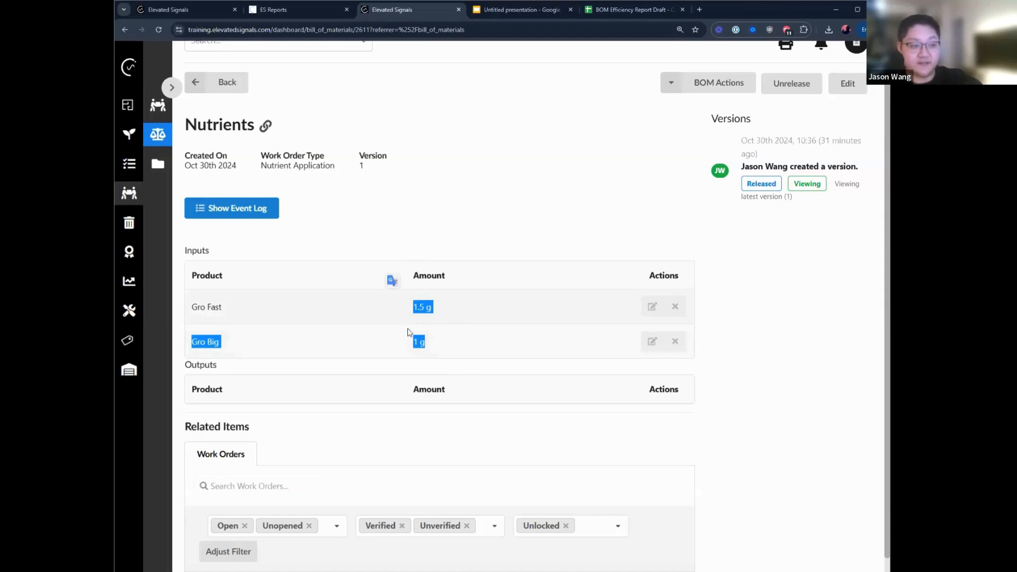
pyautogui.moveTo(447, 350); pyautogui.dragTo(361, 295)
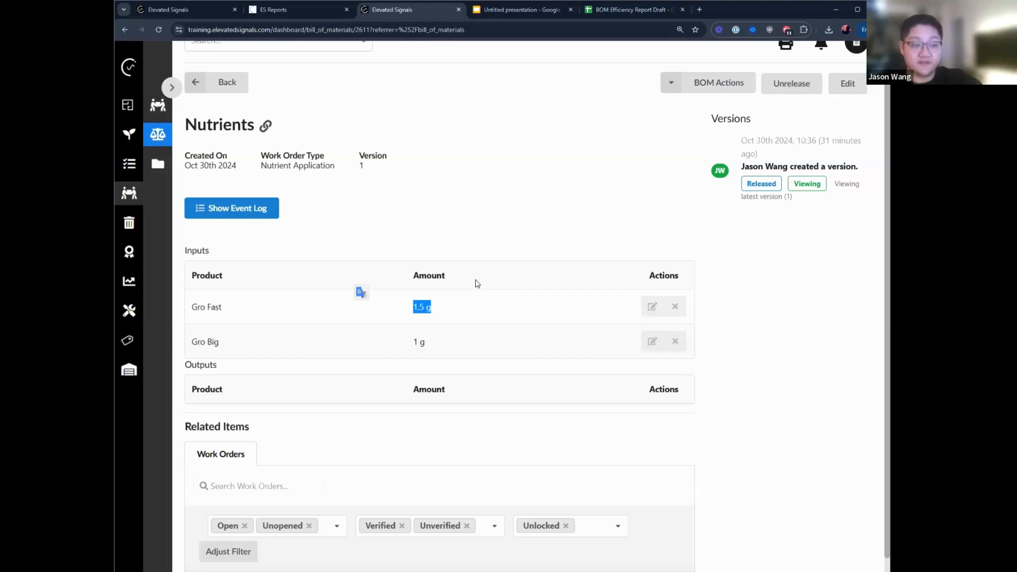
pyautogui.click(459, 204)
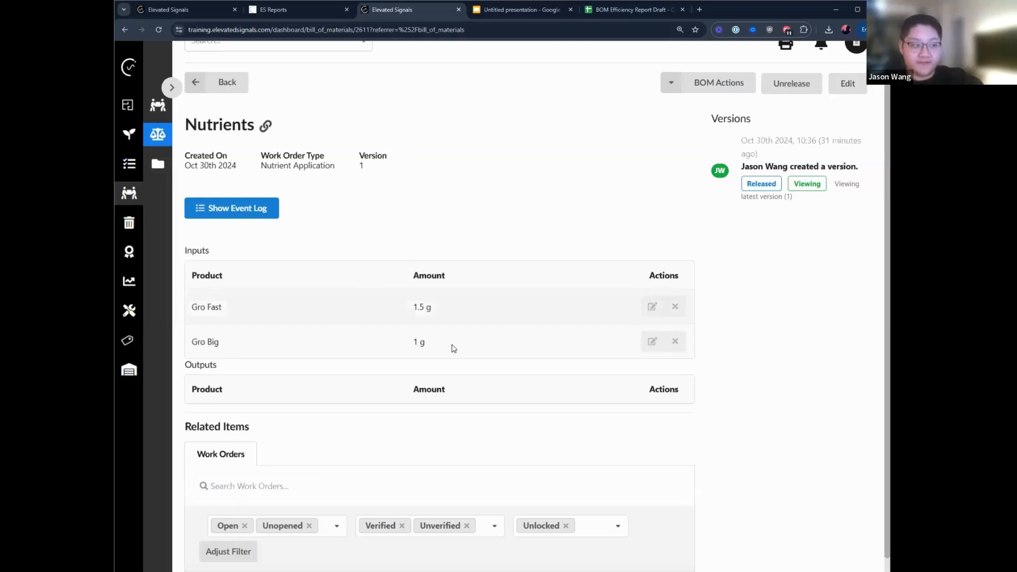
pyautogui.moveTo(451, 347); pyautogui.dragTo(403, 312)
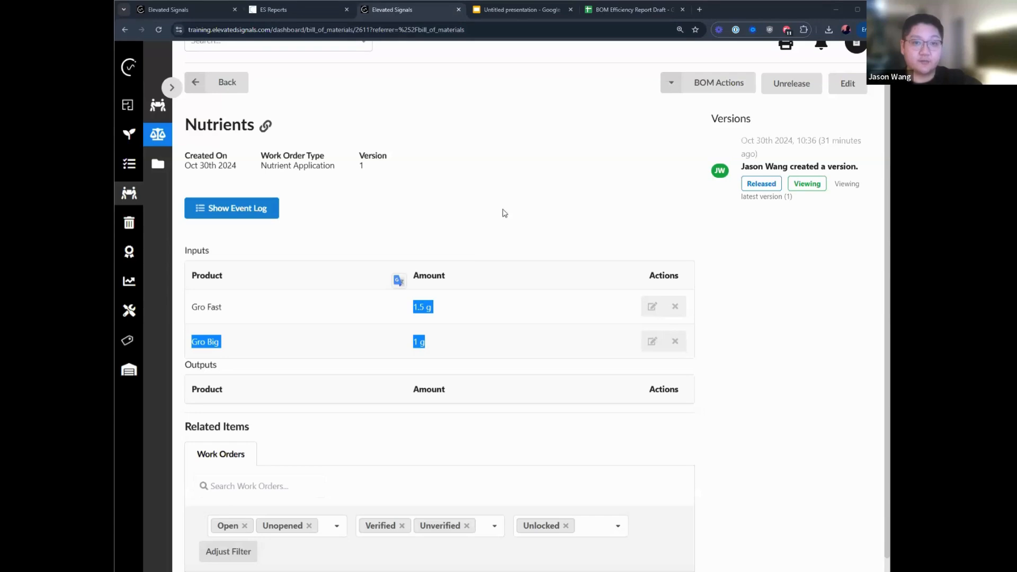
pyautogui.click(528, 217)
pyautogui.scroll(1, 527, 216)
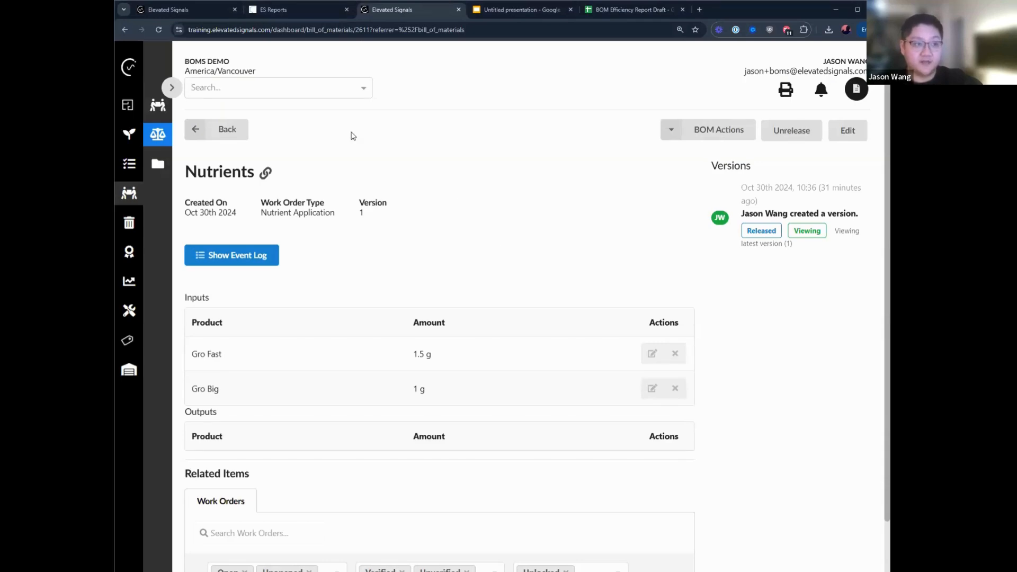
# Open the inventory Products list and look through the active products and their categories
pyautogui.moveTo(133, 368)
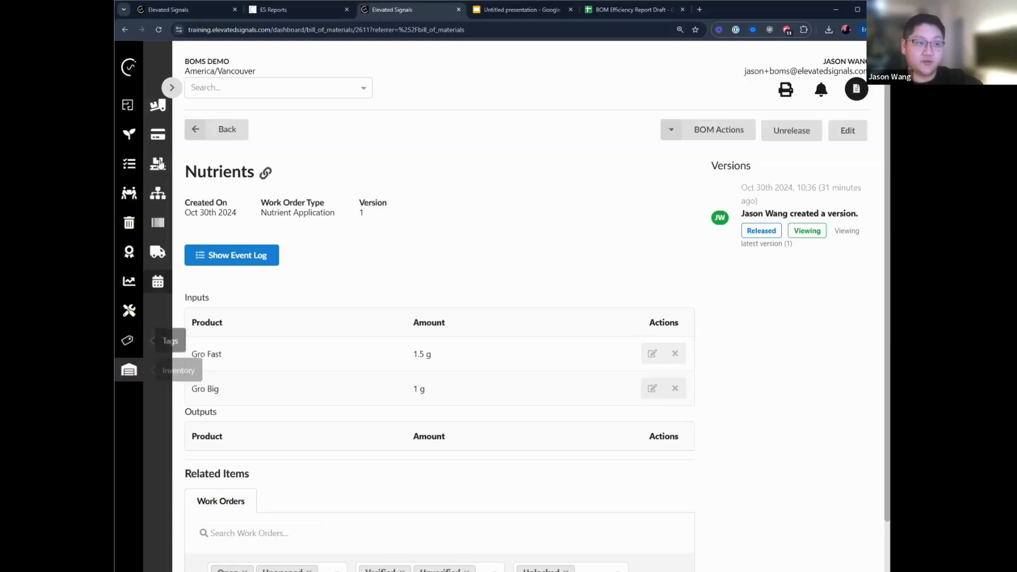
pyautogui.click(158, 164)
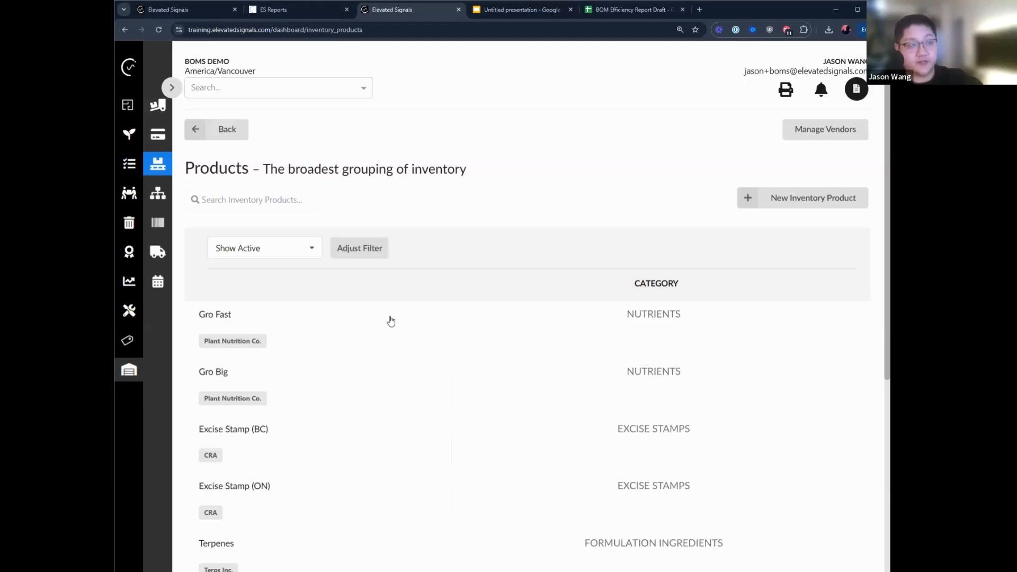
pyautogui.scroll(-3, 390, 321)
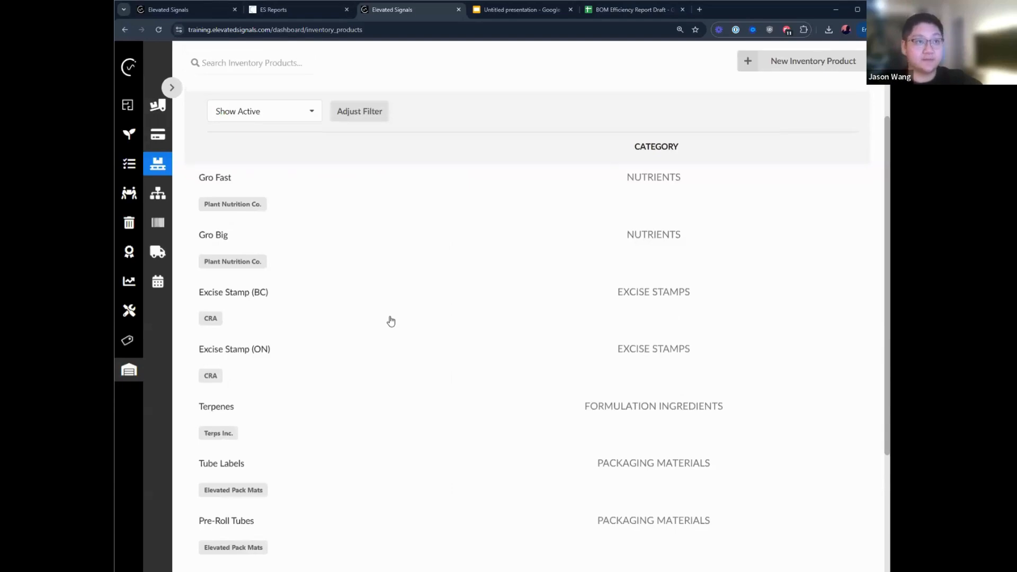
pyautogui.scroll(3, 391, 320)
pyautogui.scroll(-4, 336, 291)
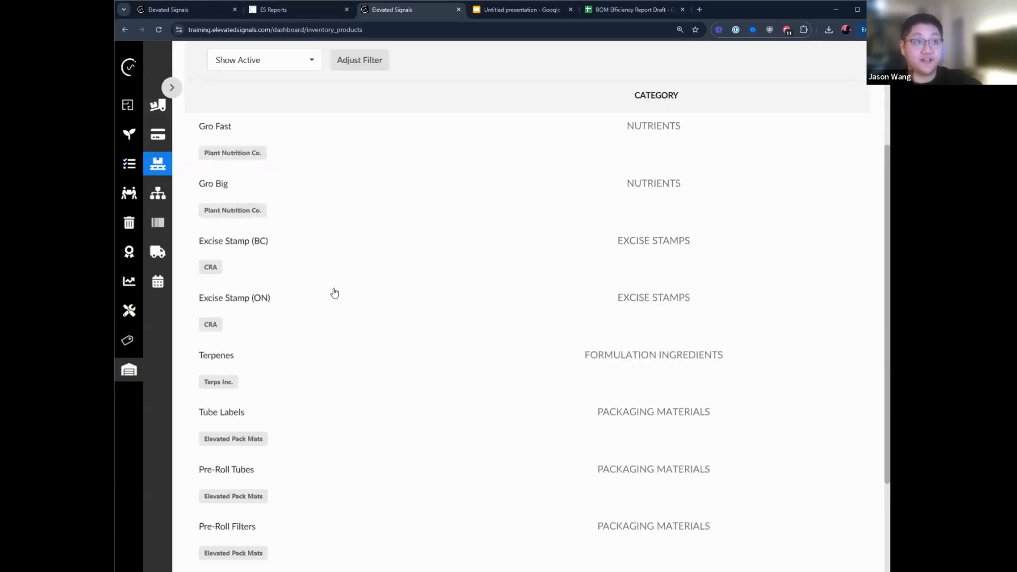
pyautogui.scroll(4, 340, 306)
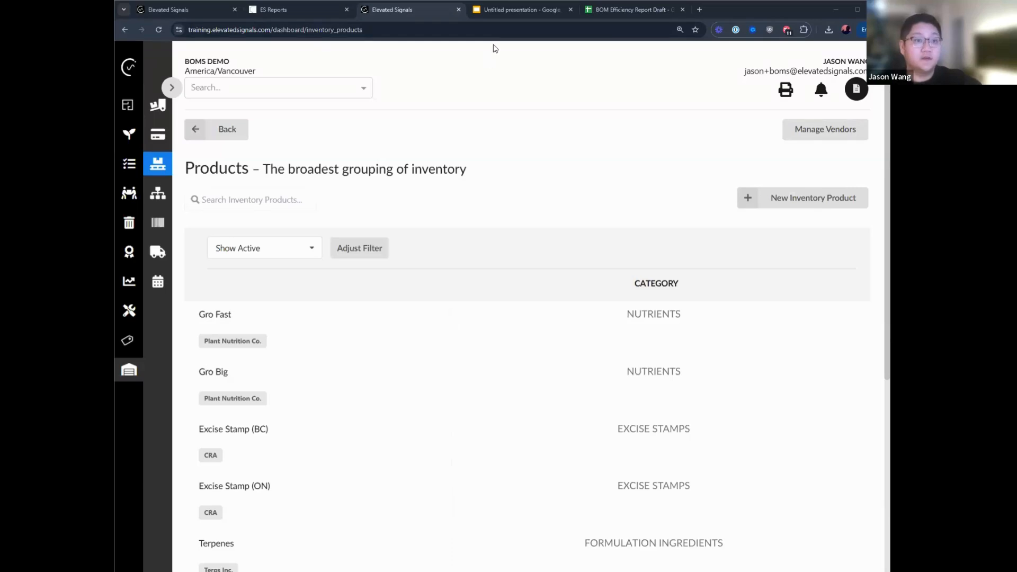
# Switch to the Google Slides presentation and advance to the Thank You slide
pyautogui.click(514, 11)
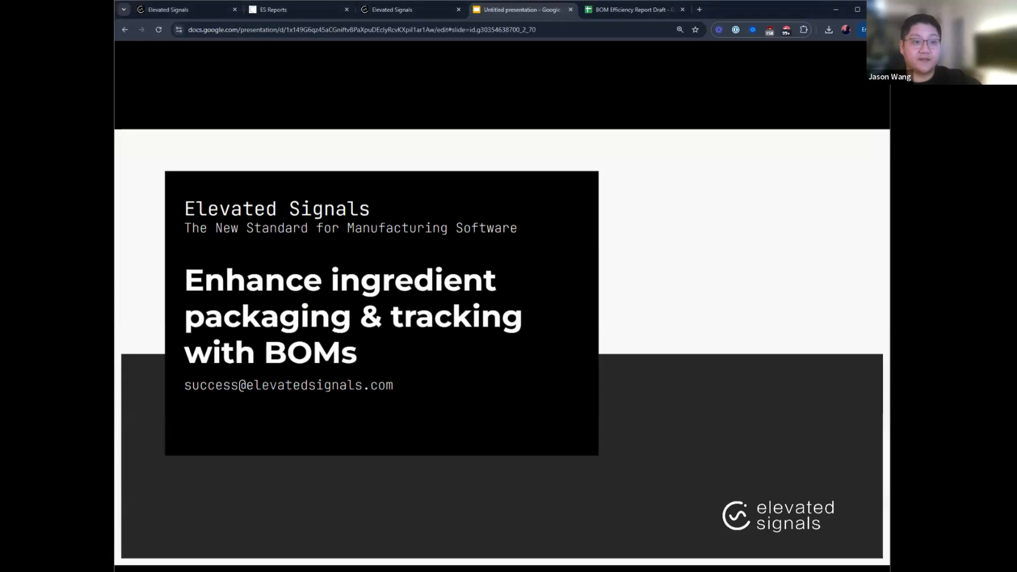
pyautogui.press('Right')
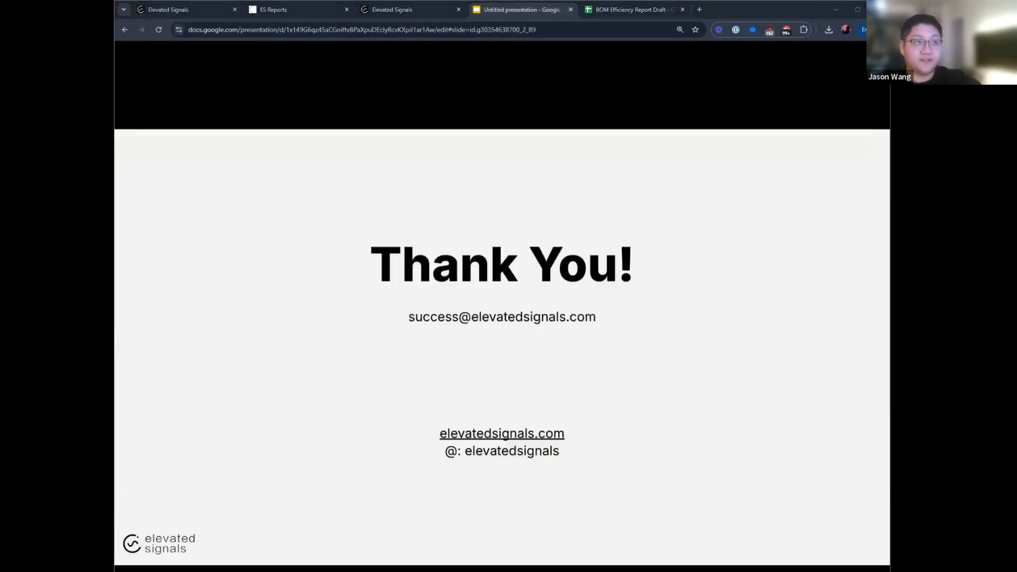